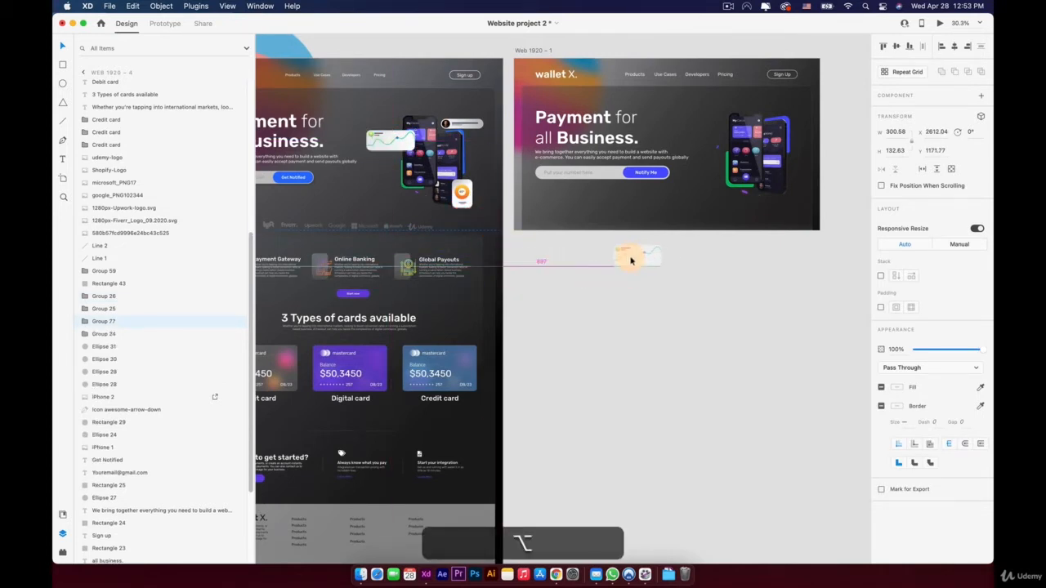
# - Draw a rectangle about 298 × 124 below the copied chart card and round its corners to 30
pyautogui.click(650, 290)
pyautogui.scroll(6, 643, 284)
pyautogui.moveTo(604, 250); pyautogui.dragTo(534, 244)
pyautogui.scroll(-5, 577, 193)
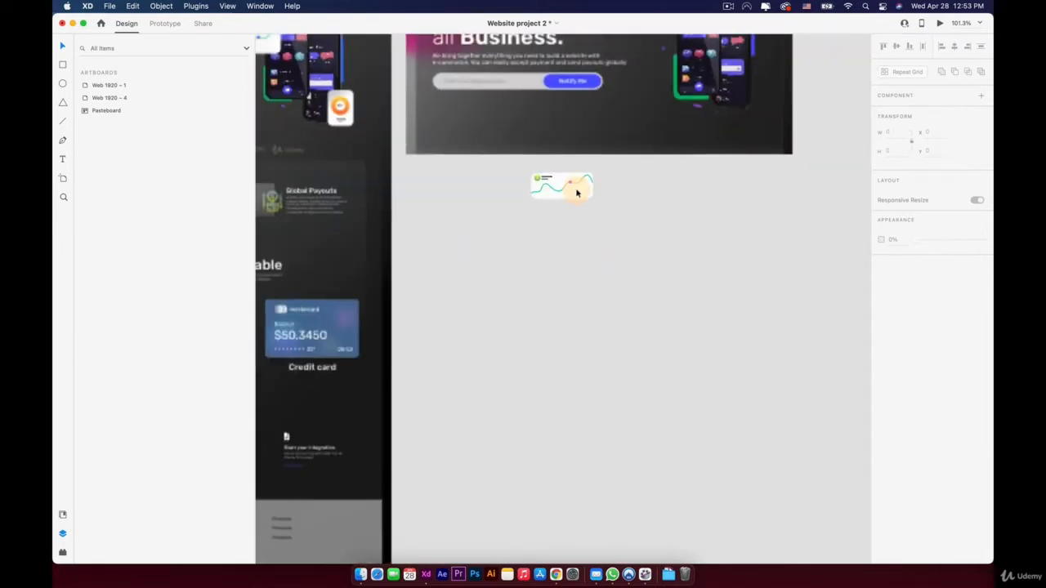
pyautogui.scroll(5, 576, 193)
pyautogui.scroll(1, 576, 193)
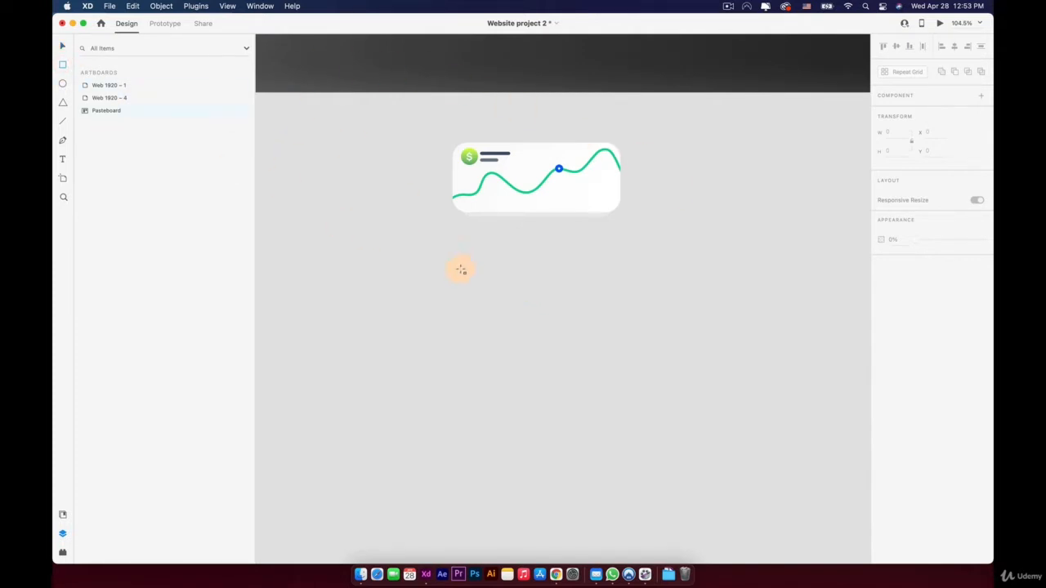
pyautogui.moveTo(457, 277); pyautogui.dragTo(621, 346)
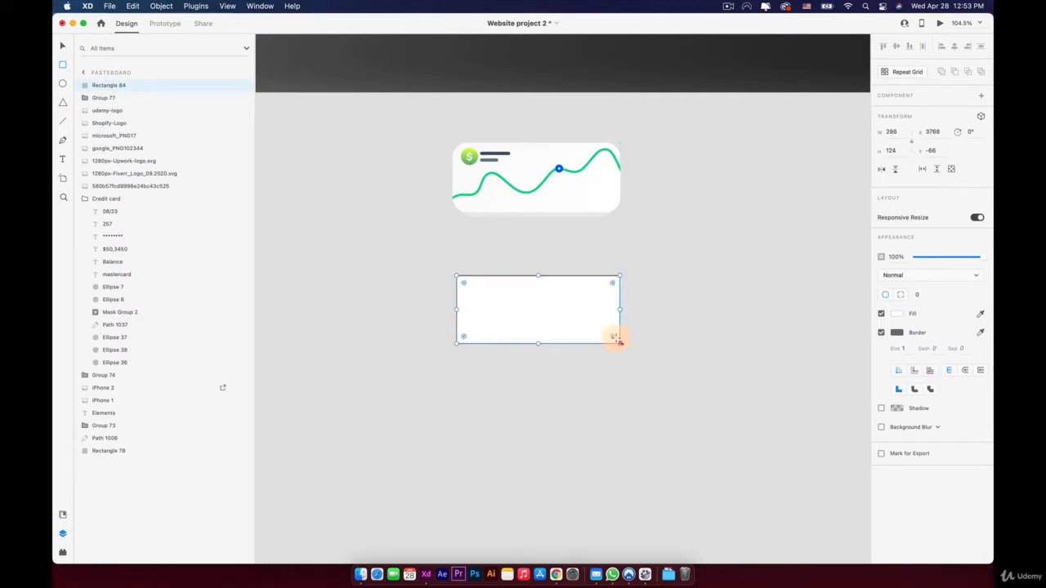
pyautogui.moveTo(612, 287); pyautogui.dragTo(603, 293)
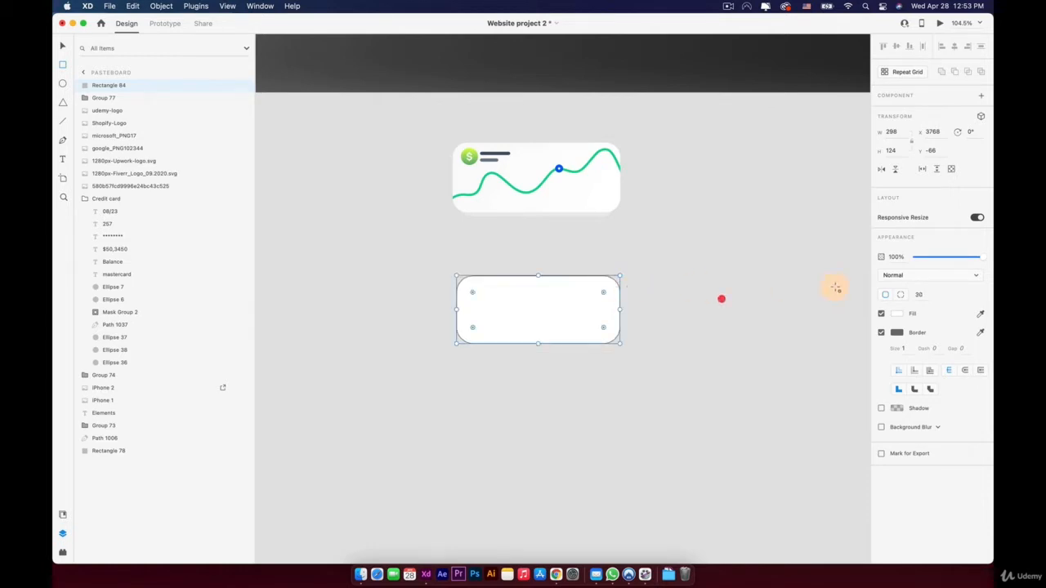
# - Remove the border from the rounded rectangle, keep its white fill, and nudge it slightly so it sits under the chart card
pyautogui.click(880, 314)
pyautogui.click(880, 314)
pyautogui.click(881, 331)
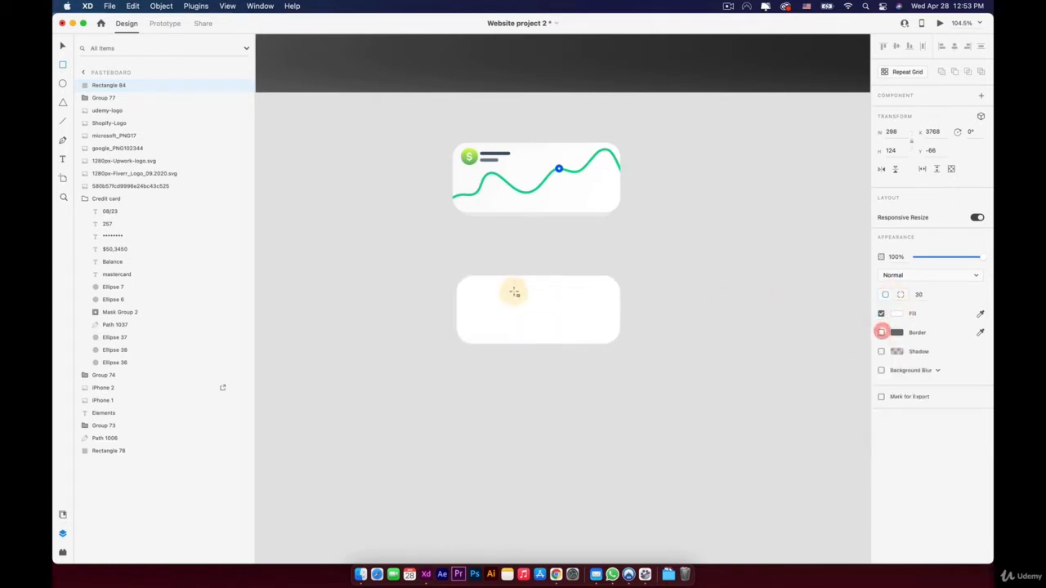
pyautogui.press('v')
pyautogui.moveTo(564, 310); pyautogui.dragTo(563, 307)
# - Draw a wavy chart line across the blank white card with the Pen tool, starting just outside its left edge
pyautogui.scroll(2, 578, 330)
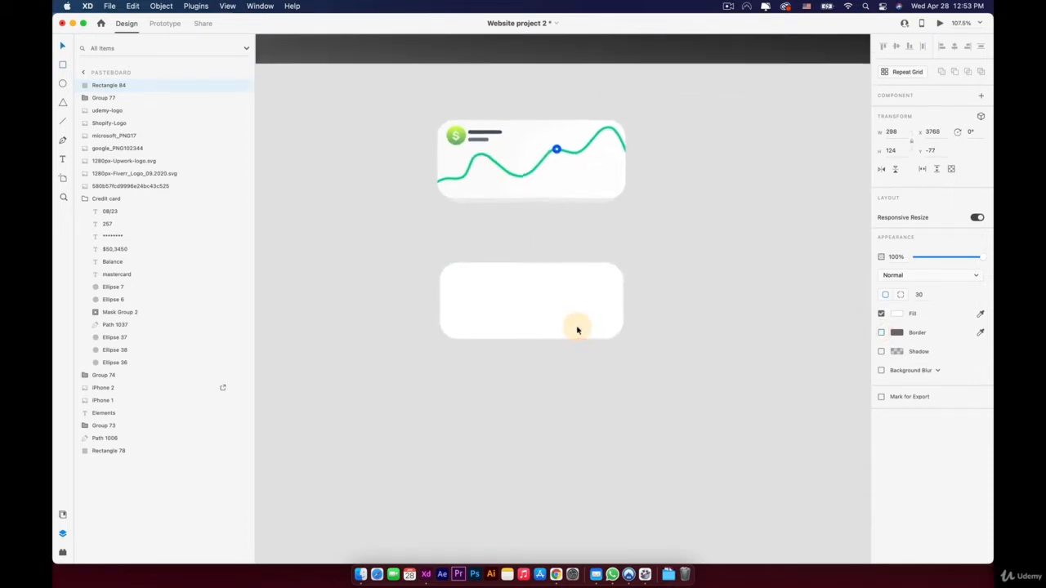
pyautogui.scroll(5, 577, 330)
pyautogui.click(536, 304)
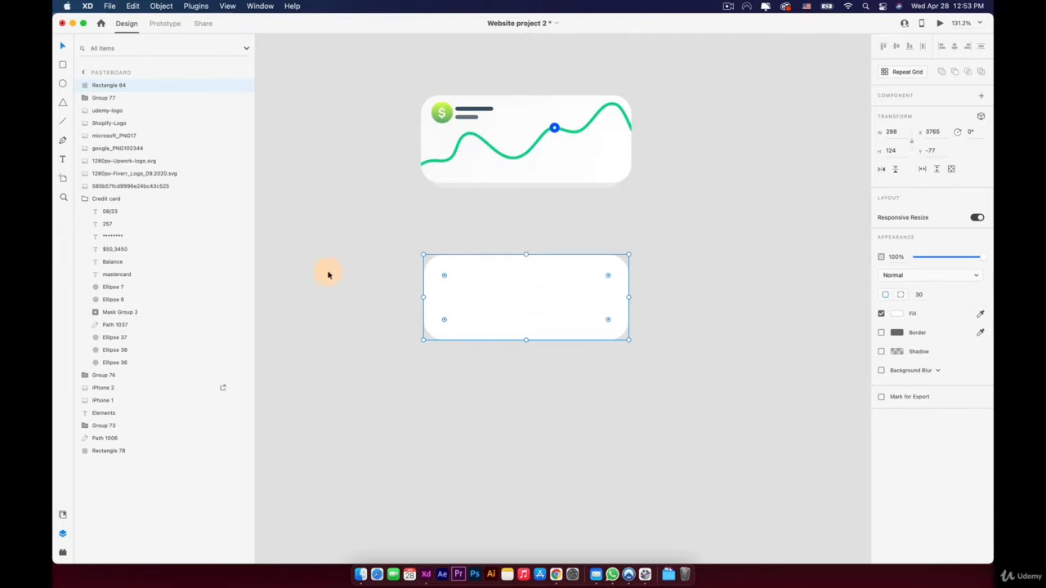
pyautogui.click(378, 326)
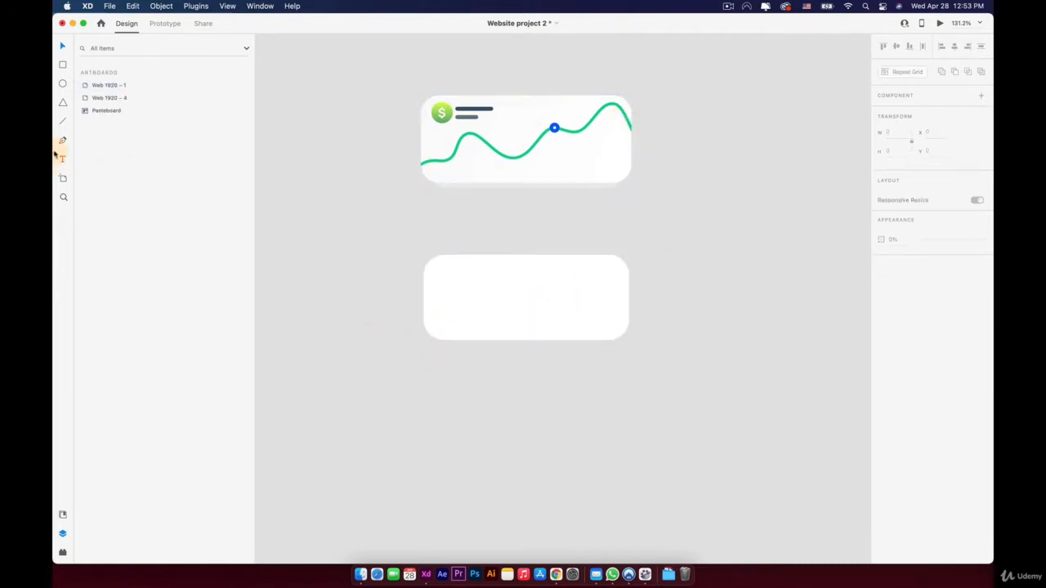
pyautogui.click(415, 334)
pyautogui.moveTo(450, 320); pyautogui.dragTo(453, 313)
pyautogui.click(463, 292)
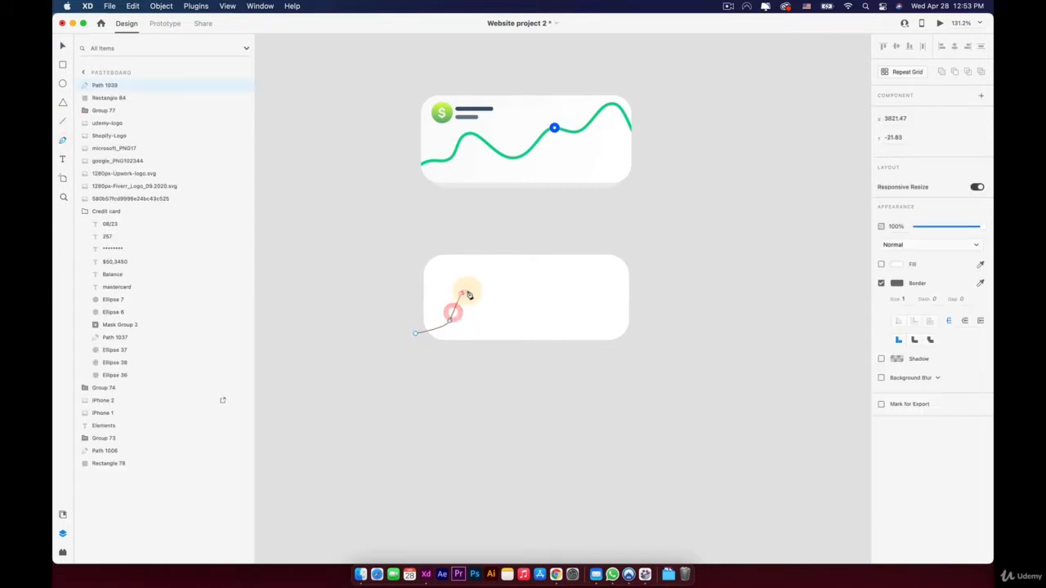
pyautogui.moveTo(520, 320); pyautogui.dragTo(611, 277)
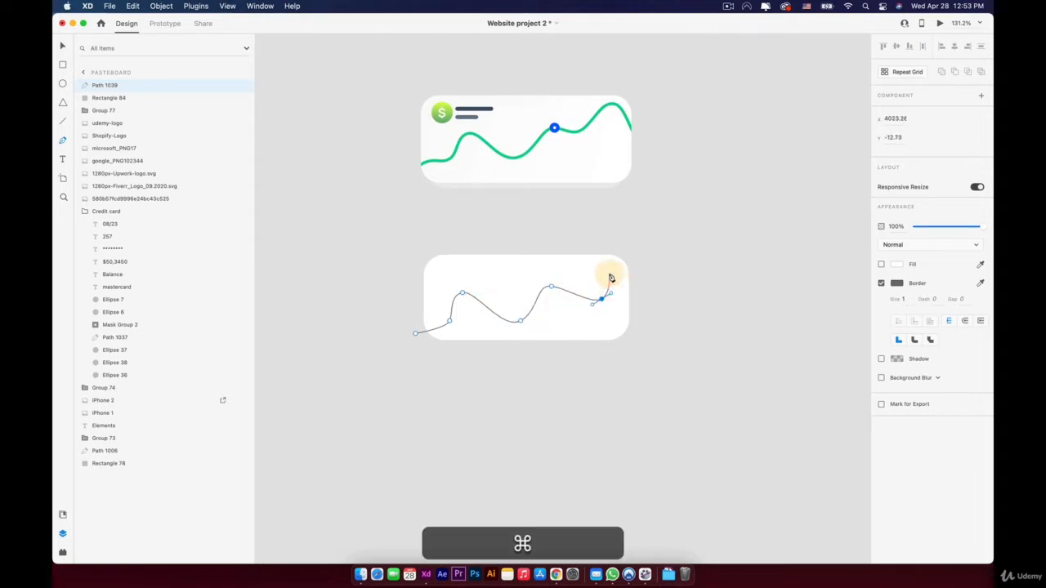
# - Undo the last curve points and redraw the line's right part with a flat stretch, a high peak and an end beyond the card
pyautogui.press('super+z')
pyautogui.press('super+z')
pyautogui.click(563, 299)
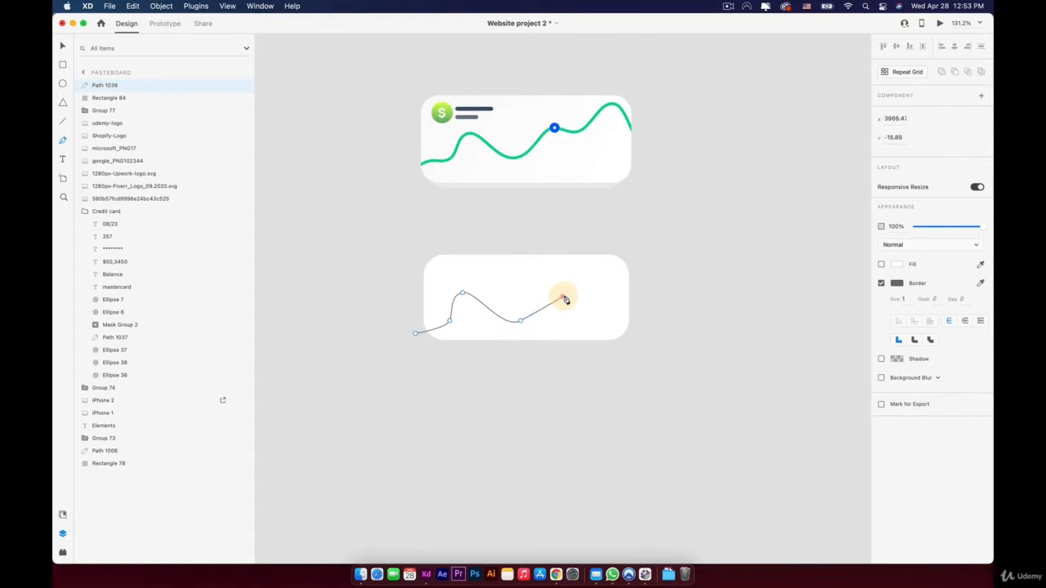
pyautogui.moveTo(575, 299); pyautogui.dragTo(641, 343)
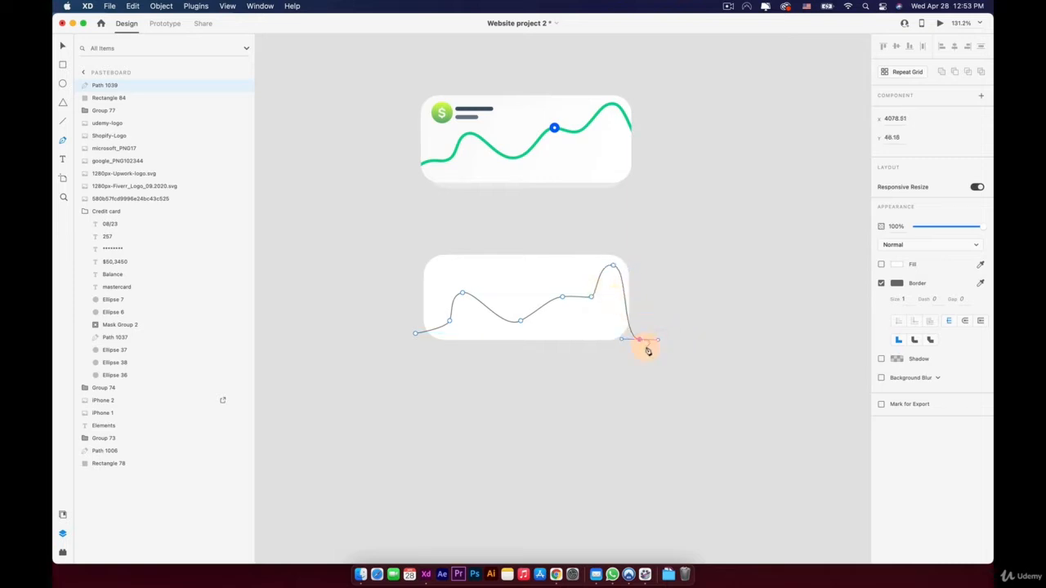
pyautogui.press('Escape')
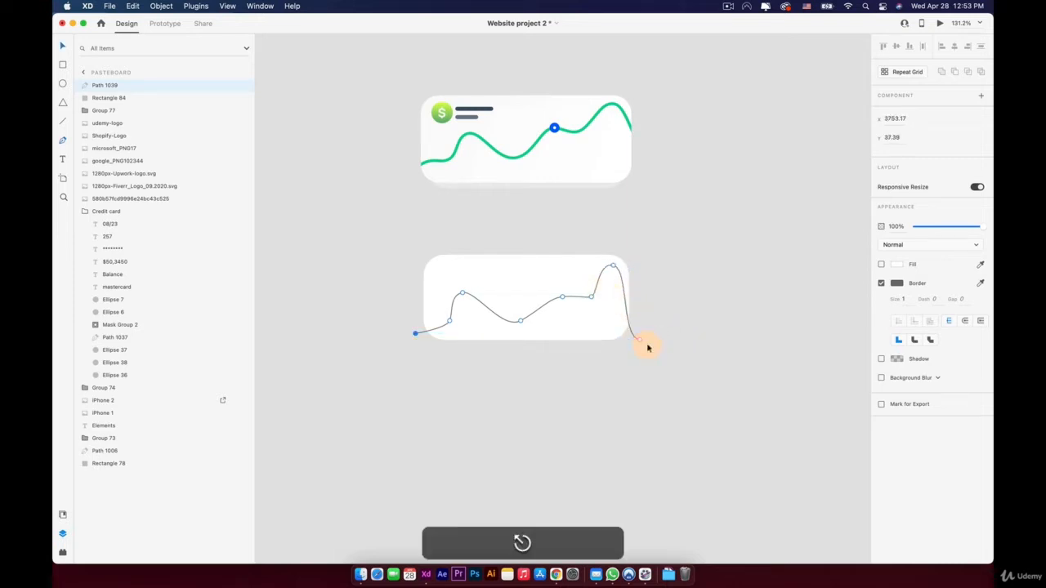
# - Reshape the left half of the chart line by adjusting the anchors and handles of its first bend, first peak, valley and next peak
pyautogui.scroll(5, 468, 321)
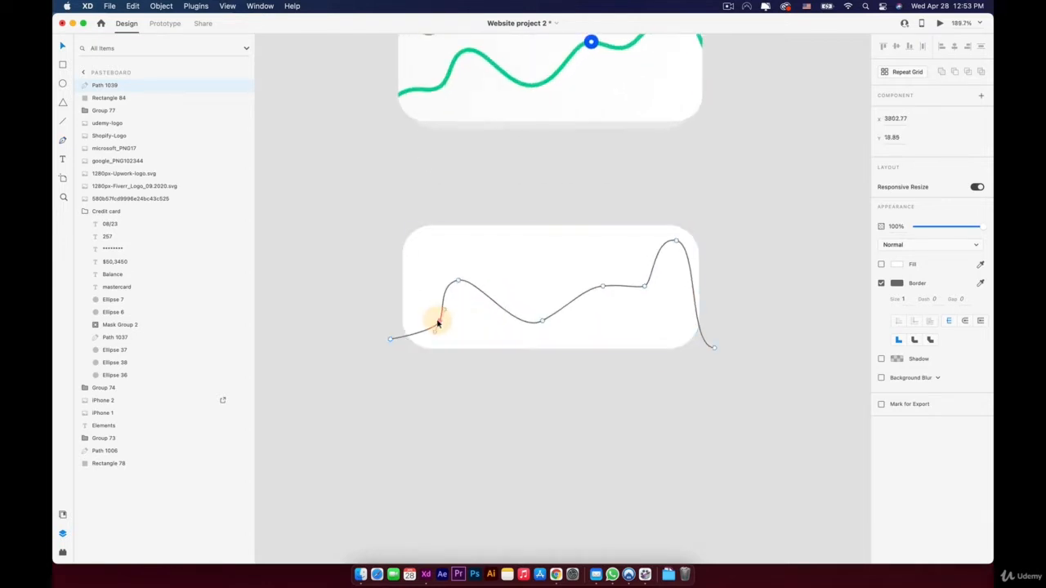
pyautogui.moveTo(438, 322)
pyautogui.mouseDown()
pyautogui.moveTo(415, 330)
pyautogui.moveTo(404, 316)
pyautogui.moveTo(427, 325)
pyautogui.mouseUp()
pyautogui.moveTo(459, 282); pyautogui.dragTo(474, 275)
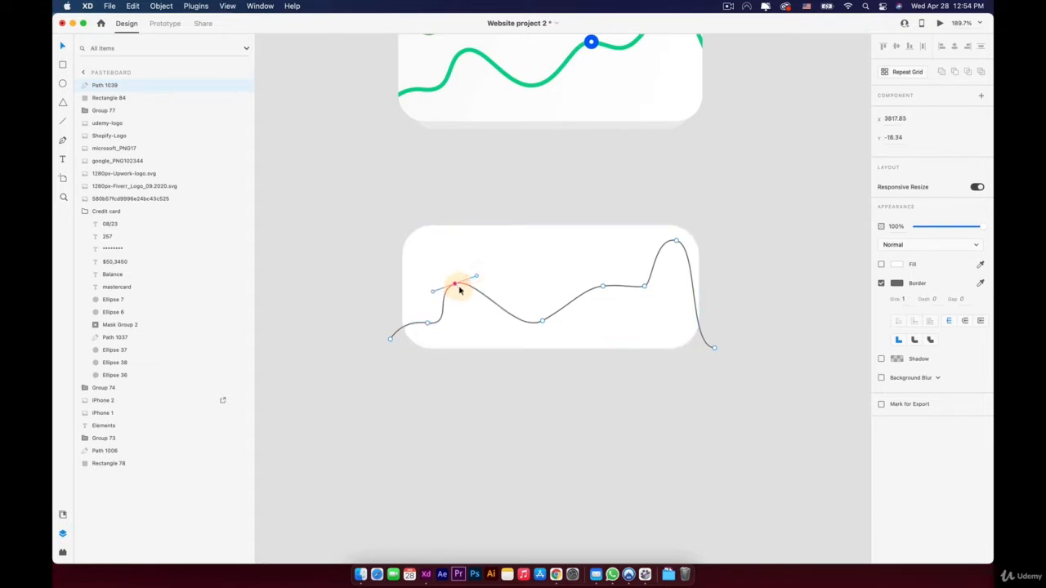
pyautogui.moveTo(542, 323); pyautogui.dragTo(551, 324)
pyautogui.moveTo(603, 286); pyautogui.dragTo(576, 284)
pyautogui.click(528, 323)
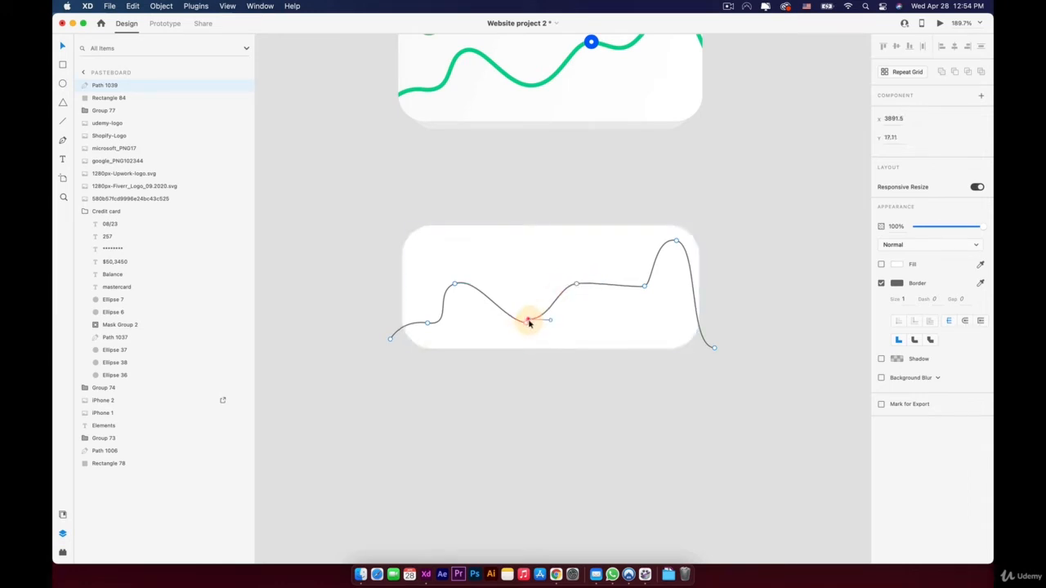
pyautogui.press('super+z')
pyautogui.press('super+z')
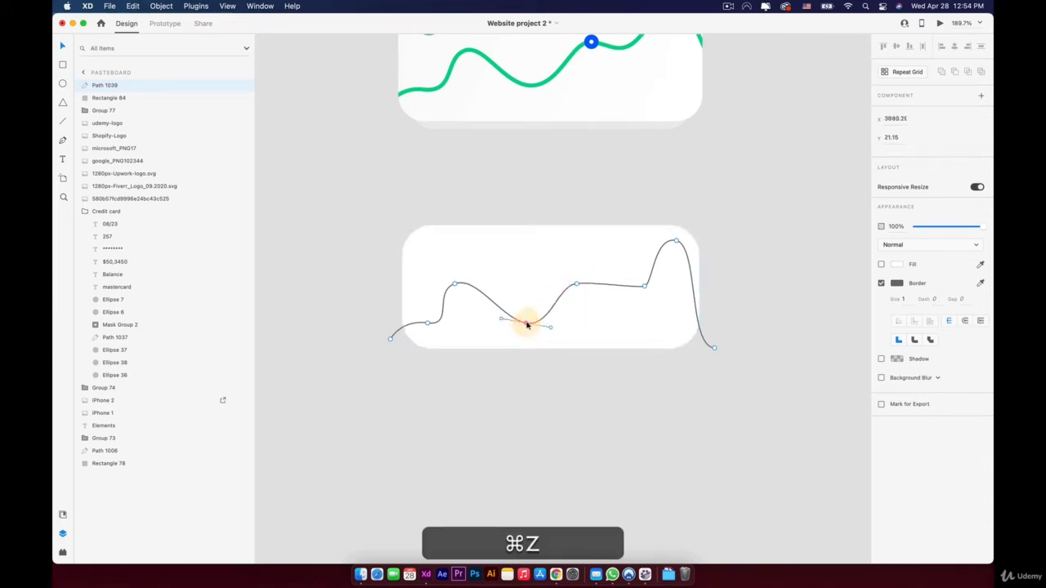
pyautogui.moveTo(527, 320); pyautogui.dragTo(525, 320)
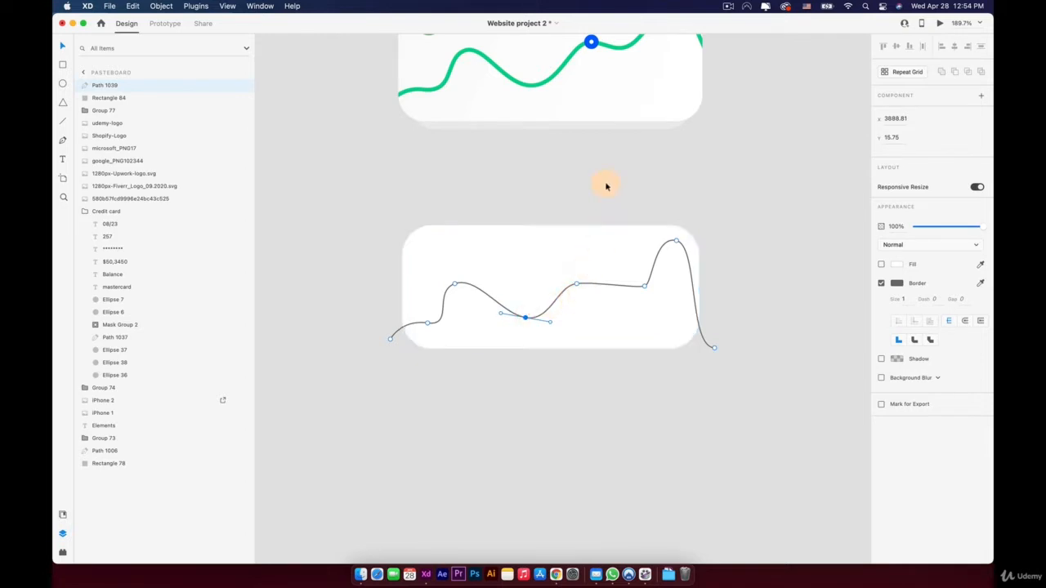
# - Reshape the right half of the chart line: smooth the second peak and dip, level the highest peak's handles, and move the endpoint up and outward
pyautogui.press('space')
pyautogui.moveTo(584, 215); pyautogui.dragTo(546, 275)
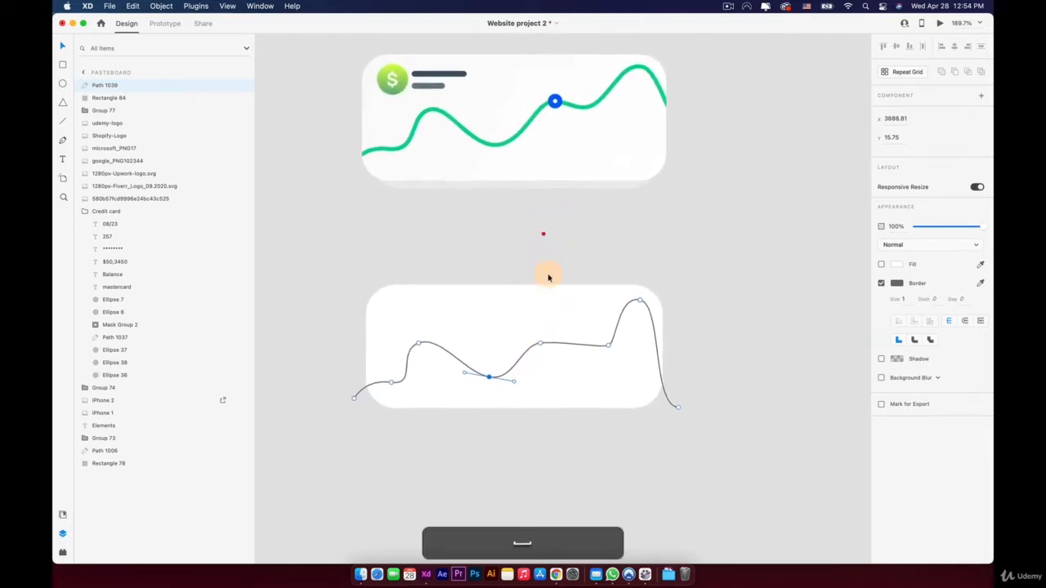
pyautogui.moveTo(539, 348); pyautogui.dragTo(614, 346)
pyautogui.click(608, 347)
pyautogui.click(595, 346)
pyautogui.click(594, 347)
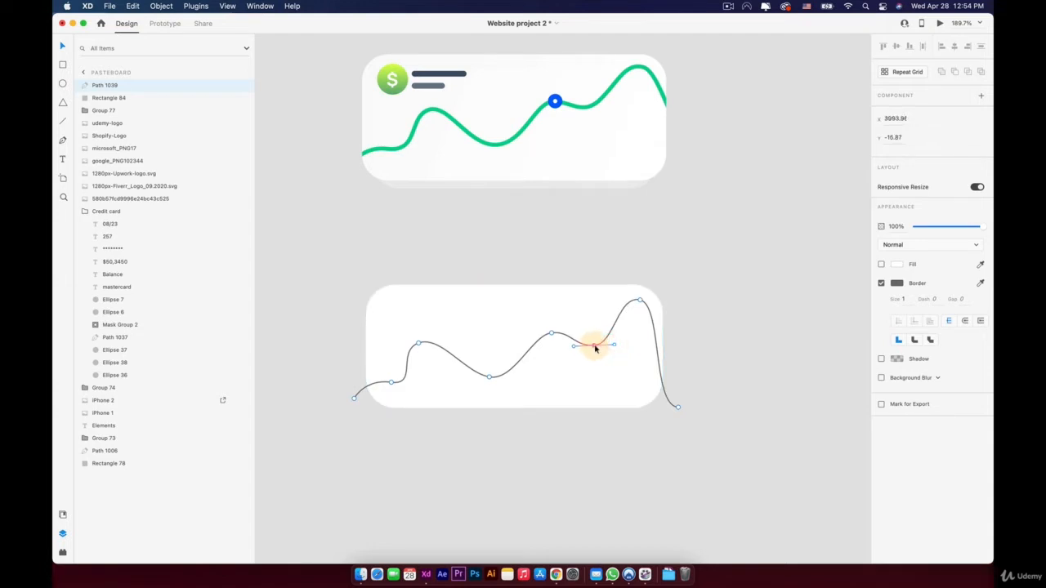
pyautogui.click(635, 302)
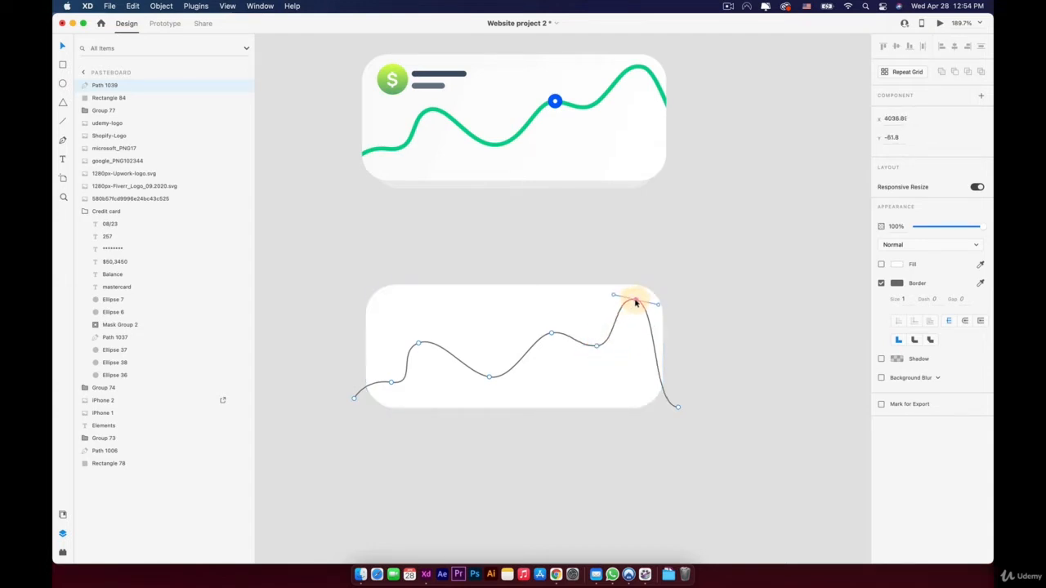
pyautogui.moveTo(635, 302); pyautogui.dragTo(658, 302)
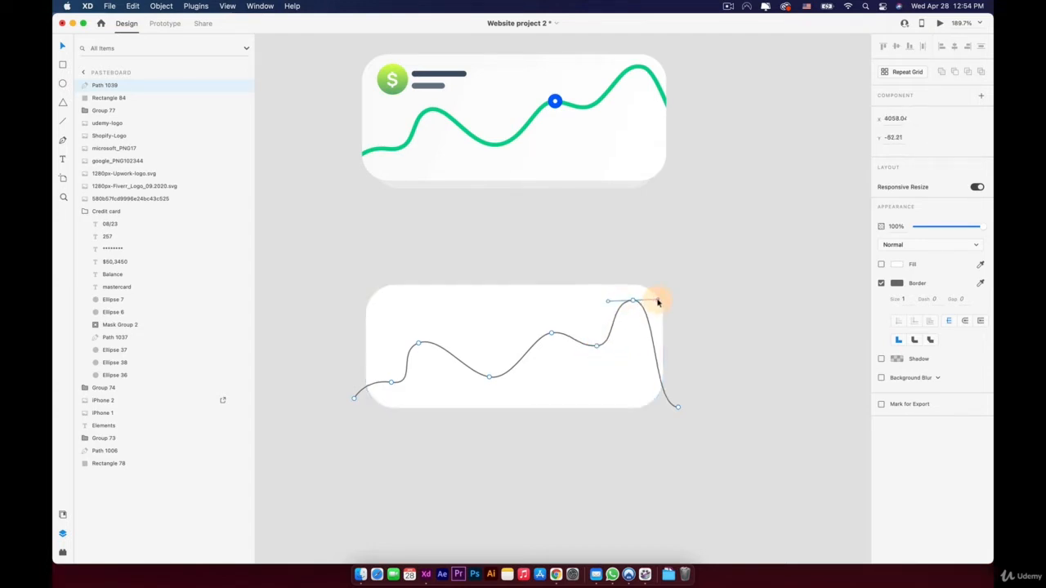
pyautogui.moveTo(677, 406); pyautogui.dragTo(696, 387)
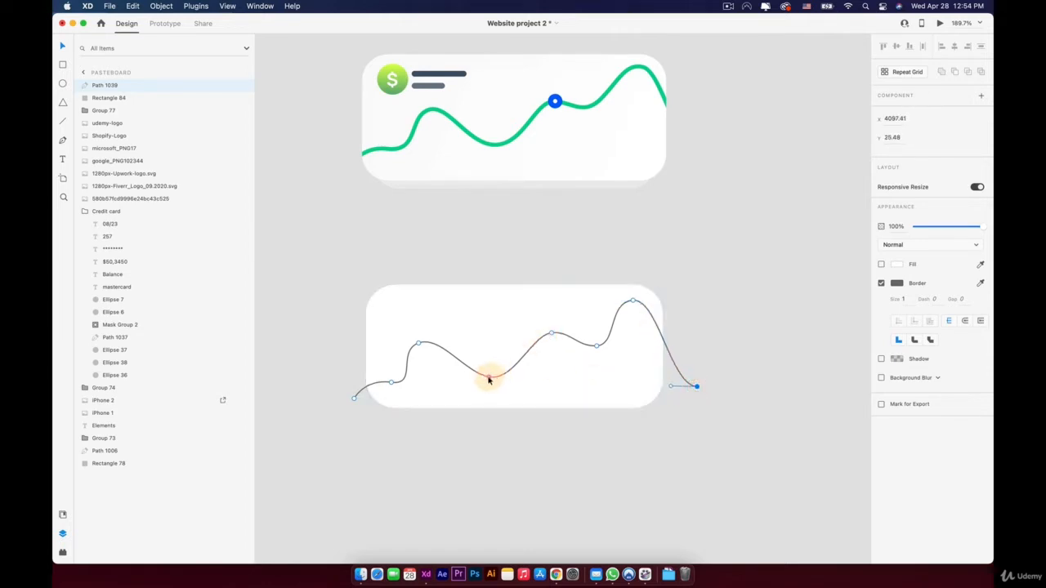
# - Shift the chart line's first peak slightly to the right, adjust its handle for a rounder curve, and finish editing the path
pyautogui.click(419, 344)
pyautogui.moveTo(419, 344); pyautogui.dragTo(432, 346)
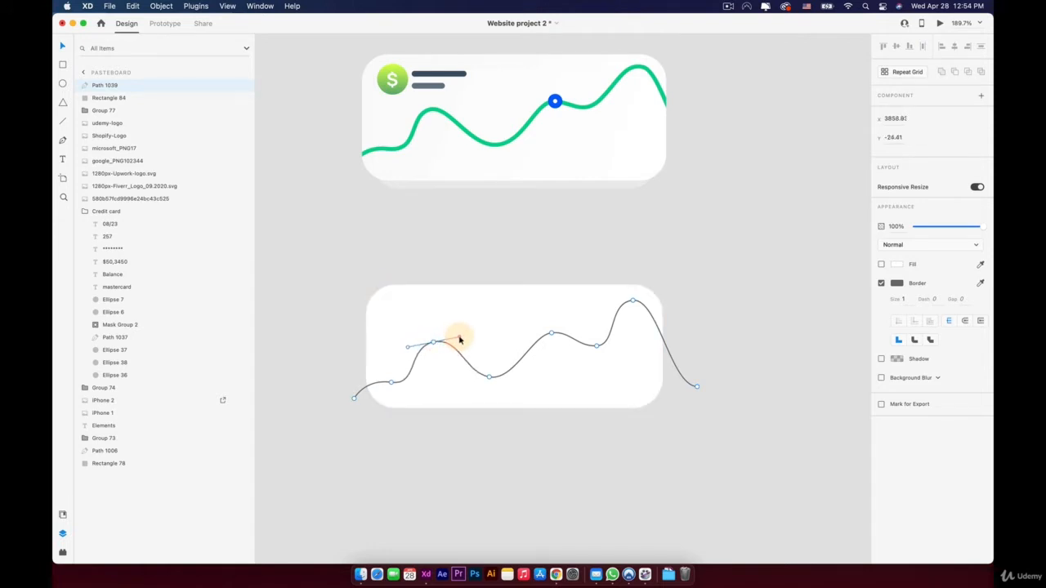
pyautogui.click(340, 249)
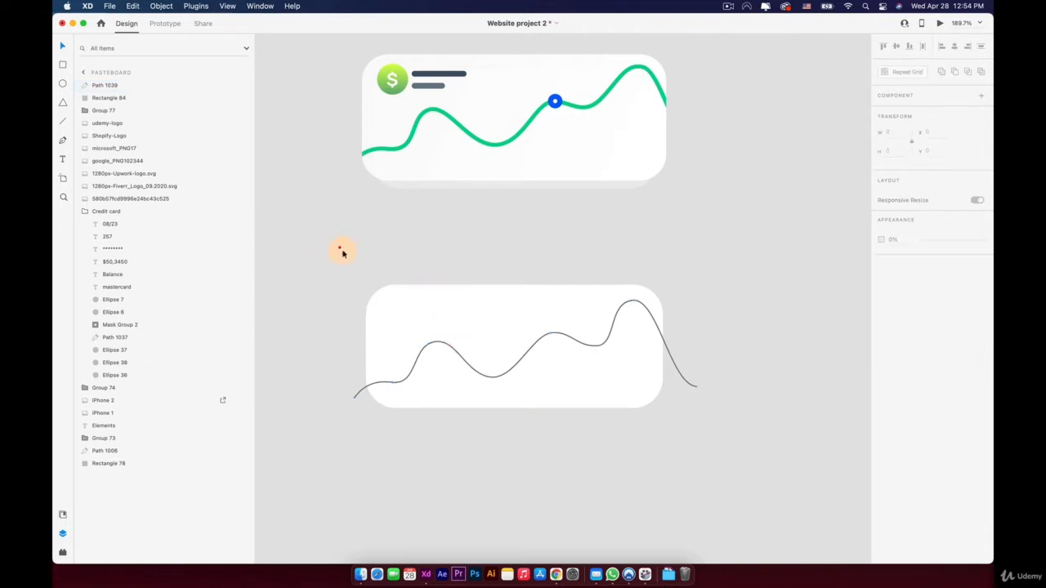
# - Set the chart line's border size to 4
pyautogui.click(419, 352)
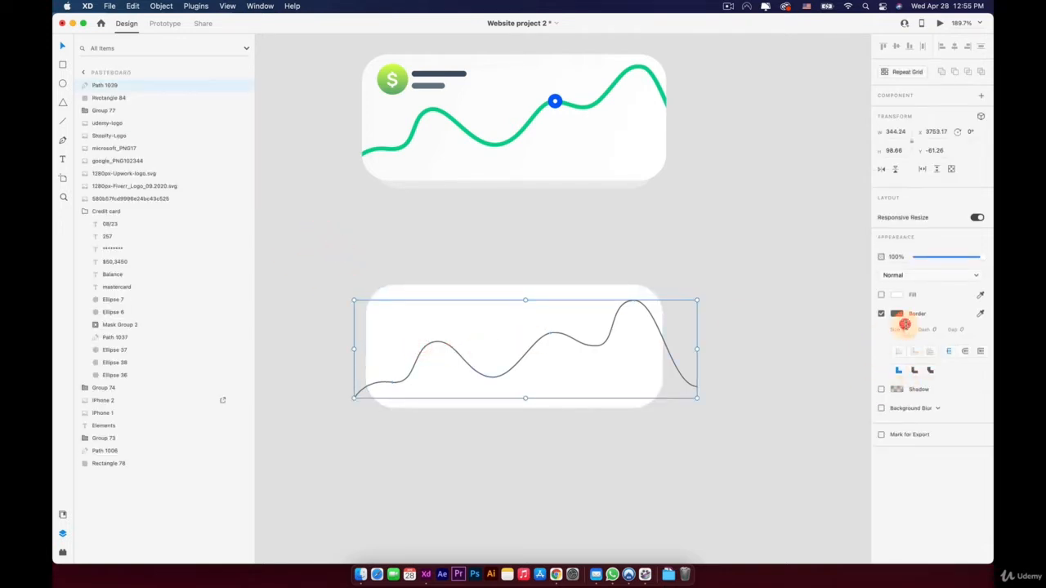
pyautogui.click(905, 327)
pyautogui.press('Up')
pyautogui.press('Up')
pyautogui.press('Up')
pyautogui.press('Up')
pyautogui.press('Up')
pyautogui.press('Up')
pyautogui.press('Up')
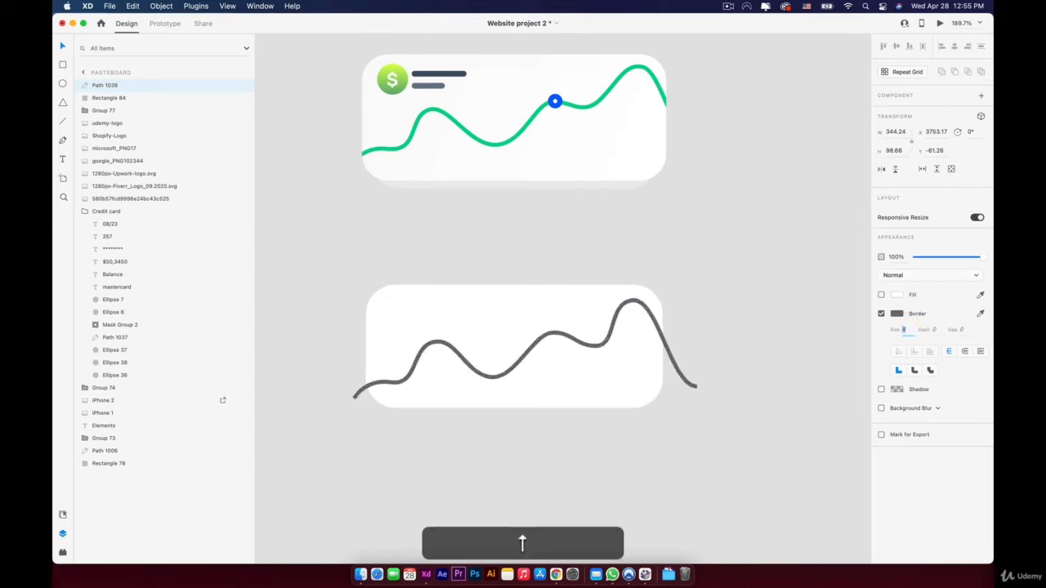
pyautogui.press('Down')
pyautogui.press('Up')
# - Recolor the chart line's border by sampling the green of the original card's line
pyautogui.click(981, 313)
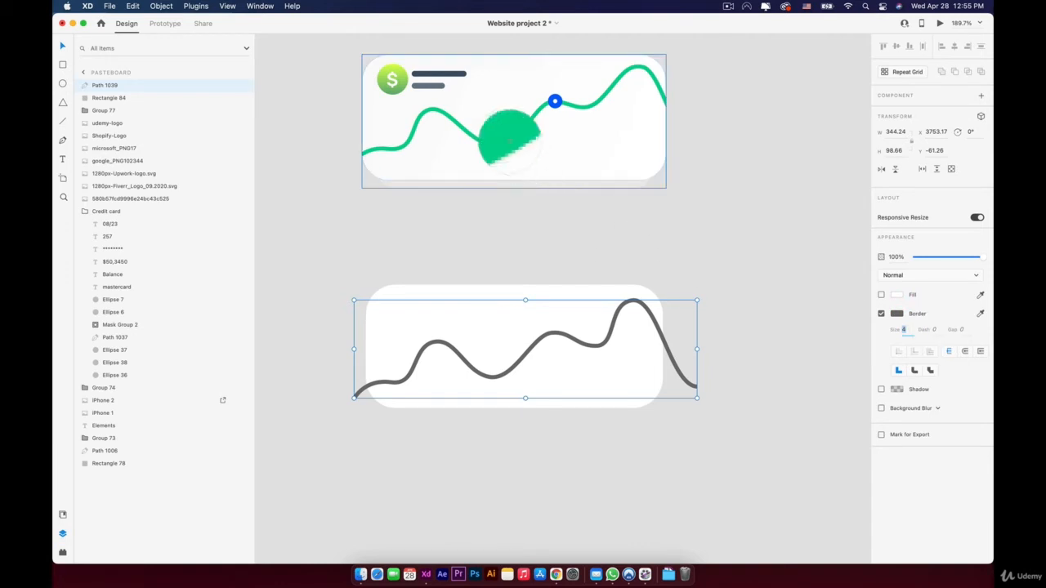
pyautogui.click(508, 139)
pyautogui.click(770, 272)
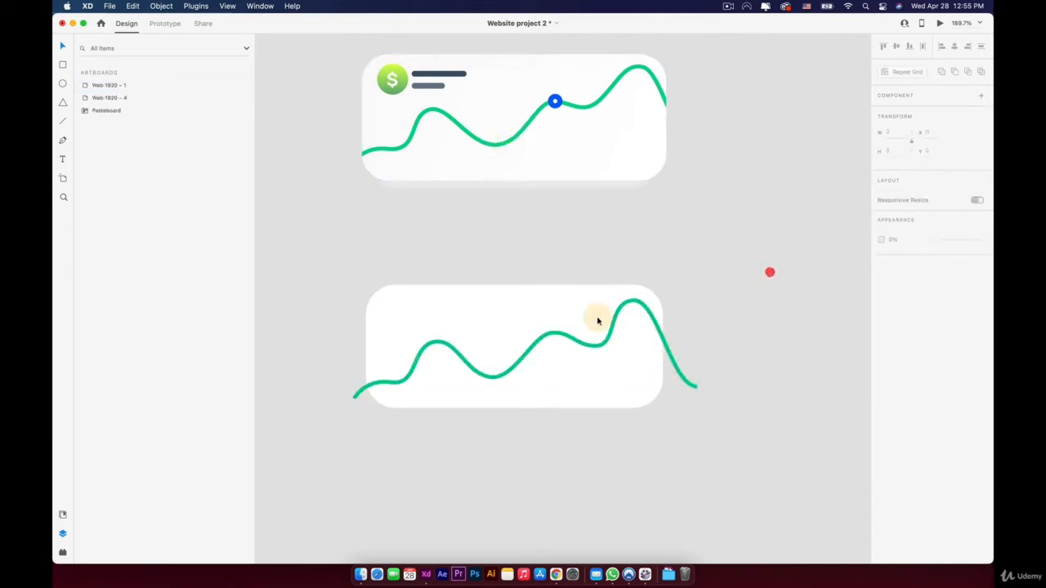
# - Duplicate the white rounded rectangle in place above the green chart line and select the duplicate
pyautogui.click(528, 304)
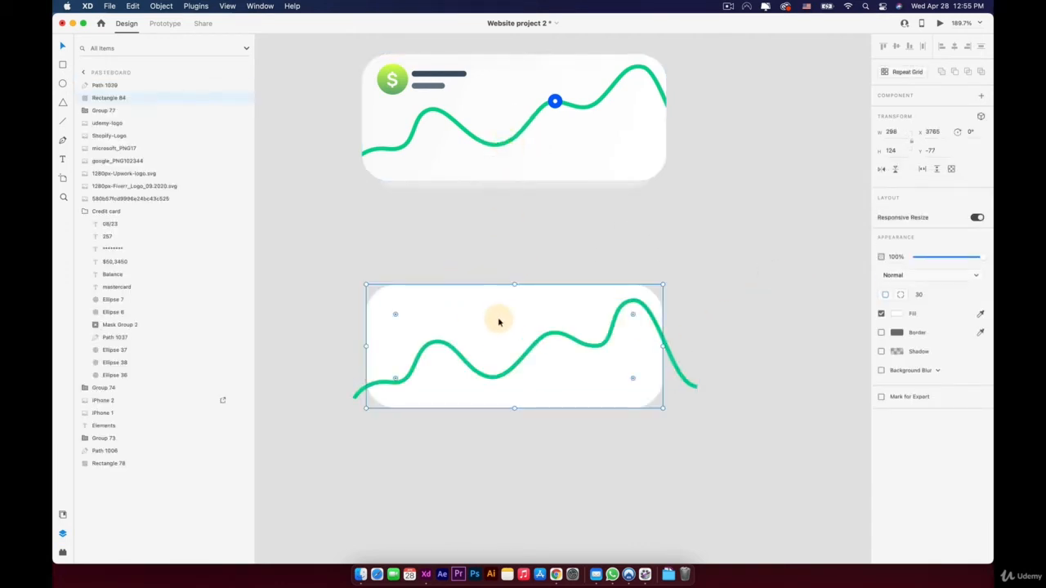
pyautogui.press('super+c')
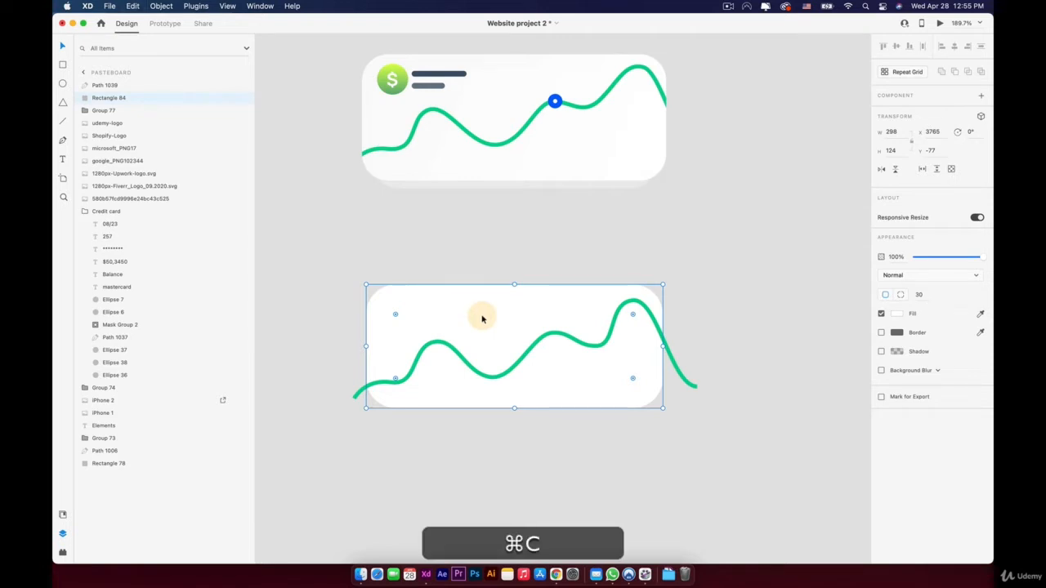
pyautogui.press('super+v')
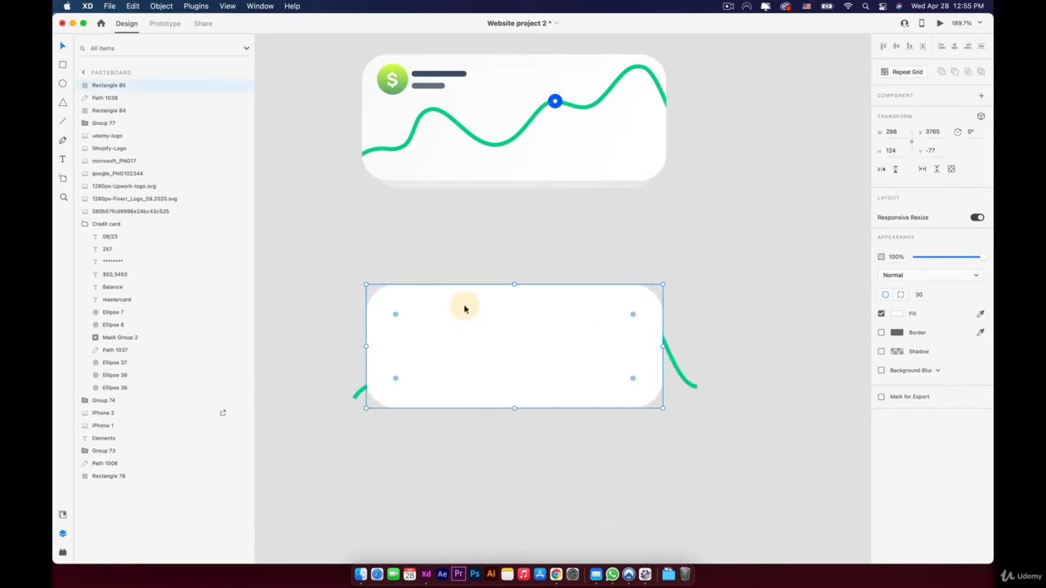
pyautogui.click(115, 98)
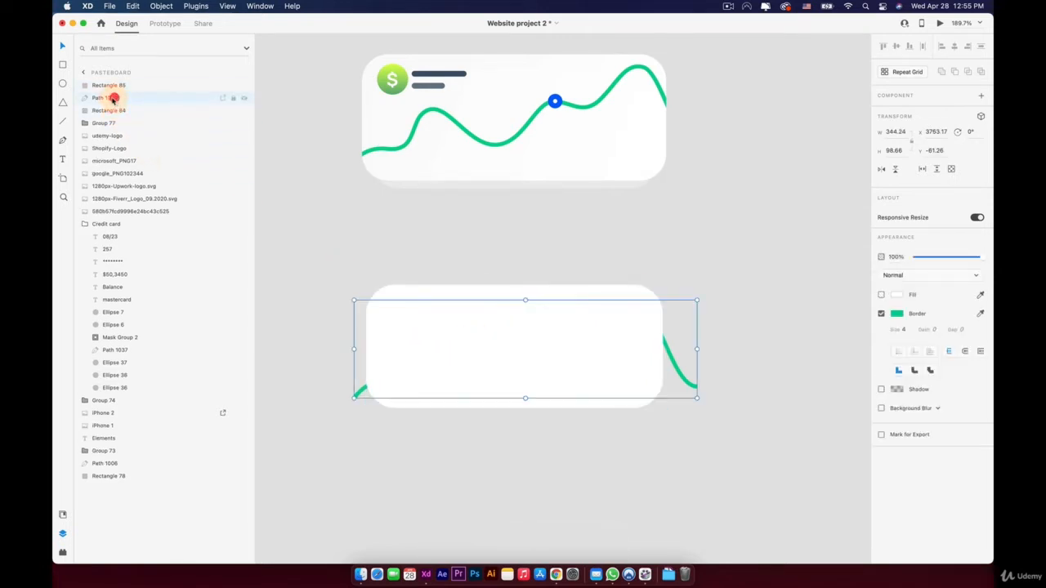
pyautogui.click(107, 86)
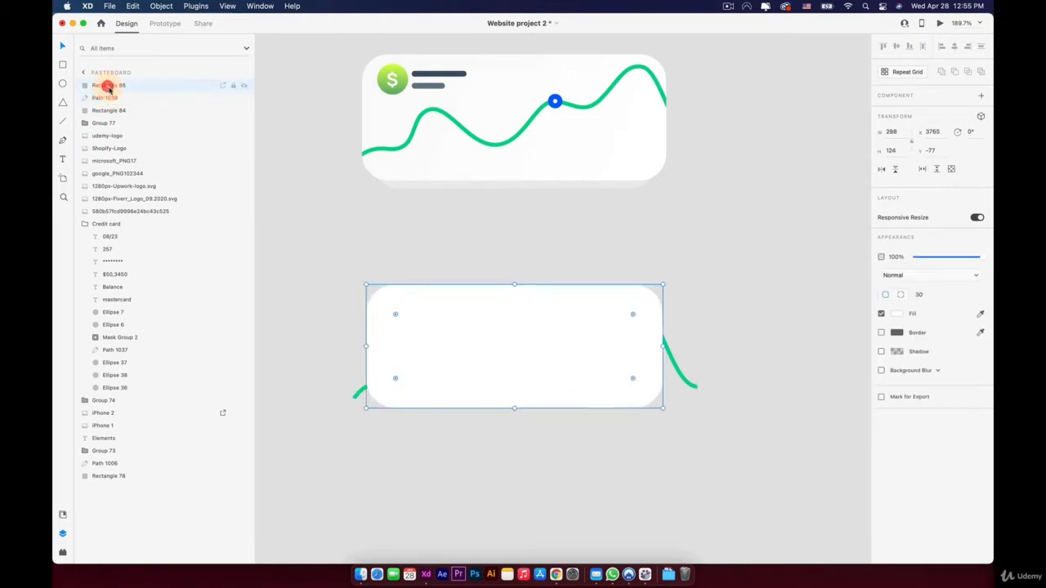
pyautogui.click(466, 328)
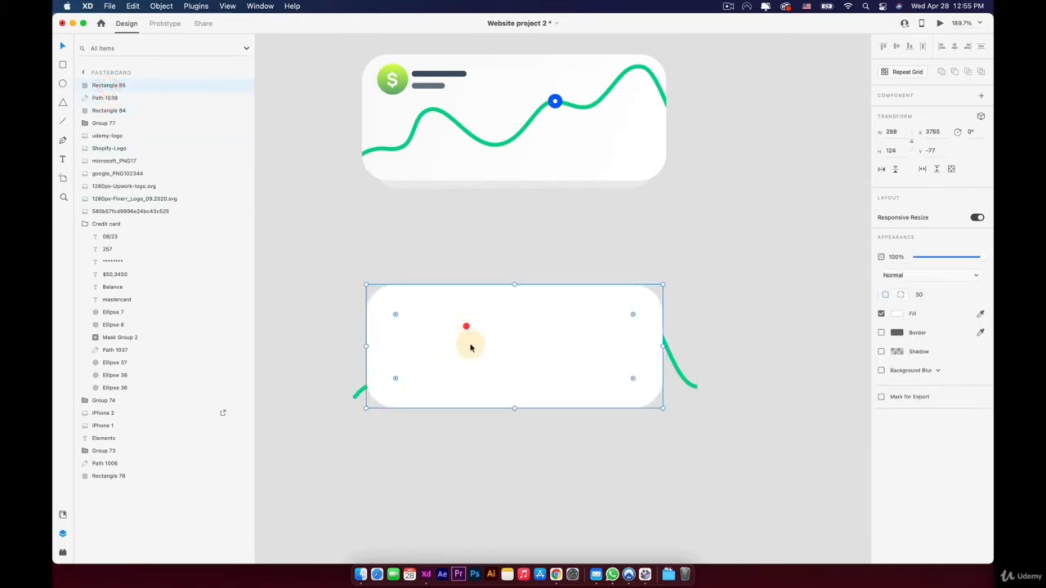
# - Mask the green chart line with the duplicated rounded rectangle so it is clipped to the card shape
pyautogui.keyDown('shift'); pyautogui.click(674, 364); pyautogui.keyUp('shift')
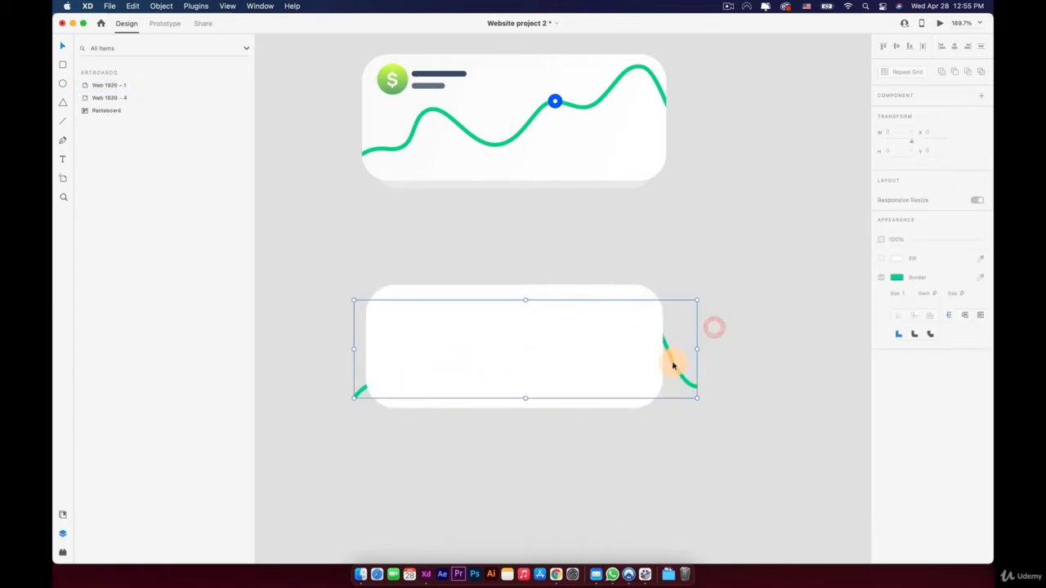
pyautogui.keyDown('shift'); pyautogui.click(533, 302); pyautogui.keyUp('shift')
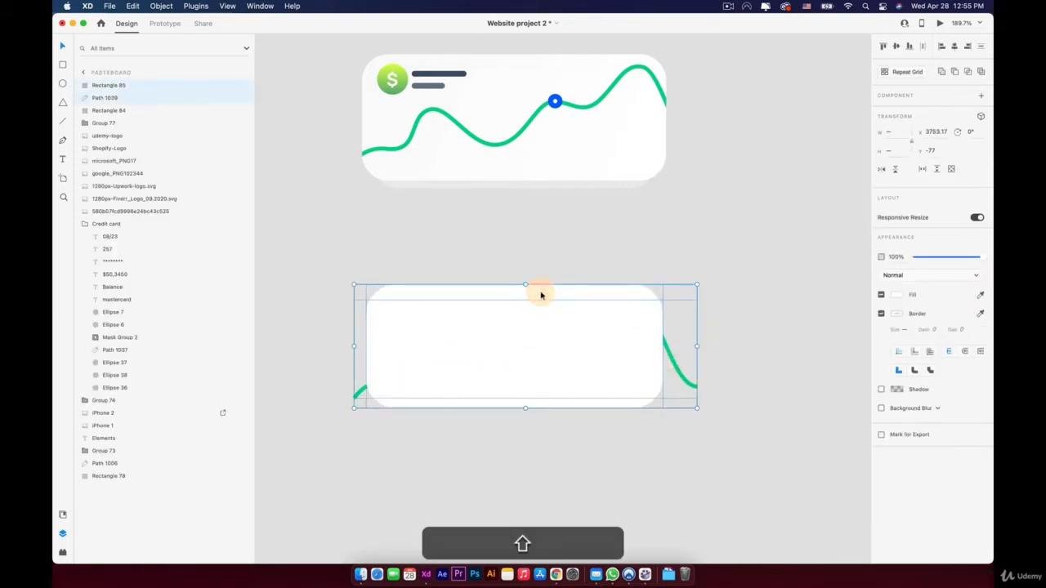
pyautogui.rightClick(540, 295)
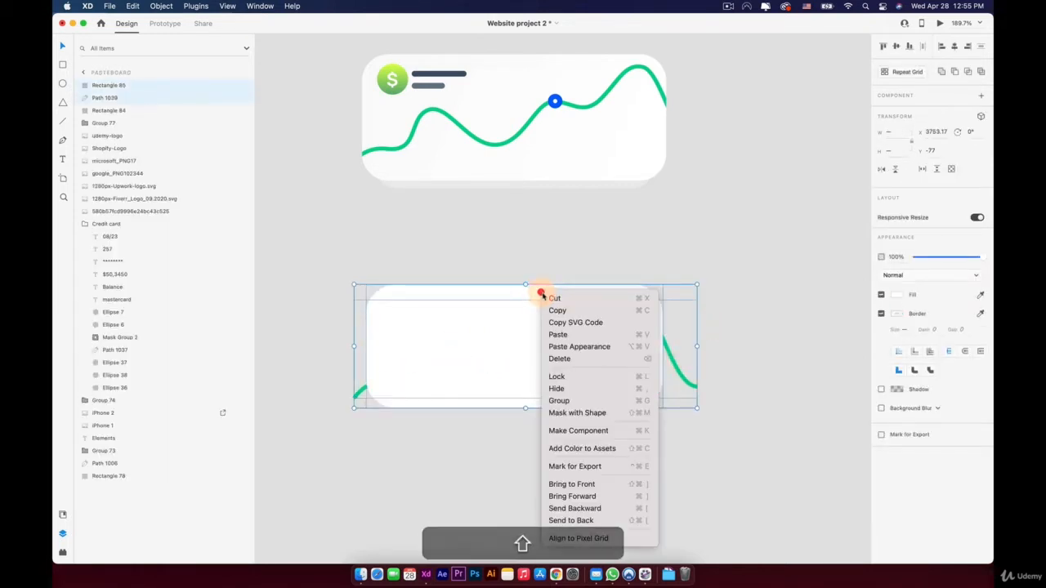
pyautogui.click(586, 413)
pyautogui.click(694, 312)
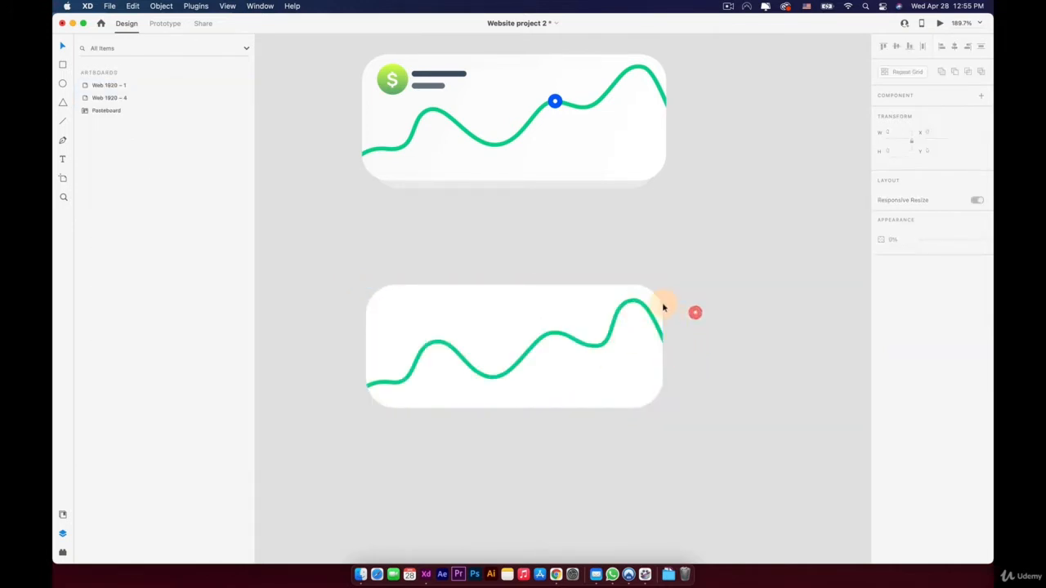
pyautogui.click(403, 288)
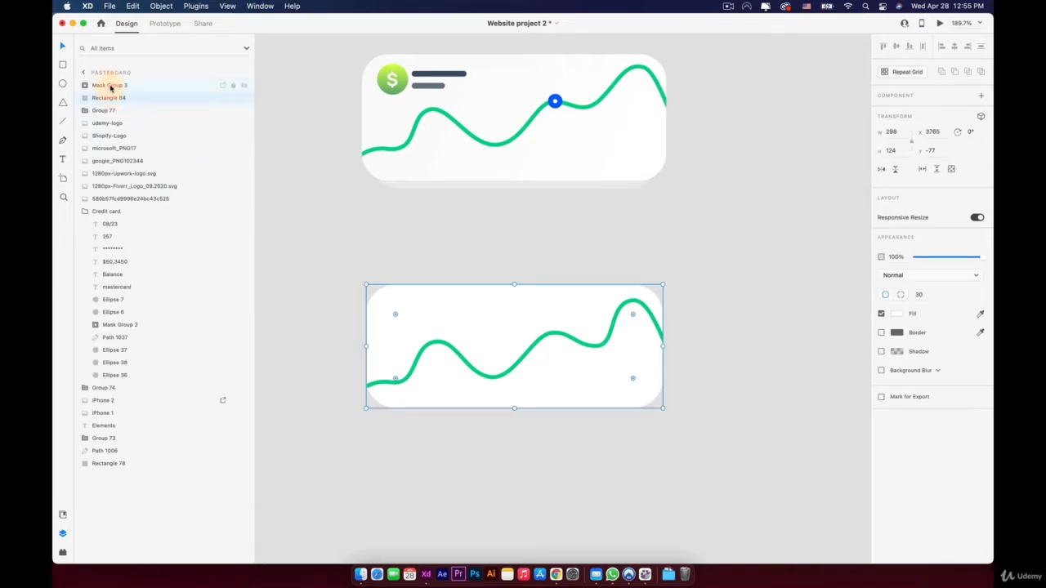
pyautogui.moveTo(391, 295); pyautogui.dragTo(419, 246)
pyautogui.press('super+z')
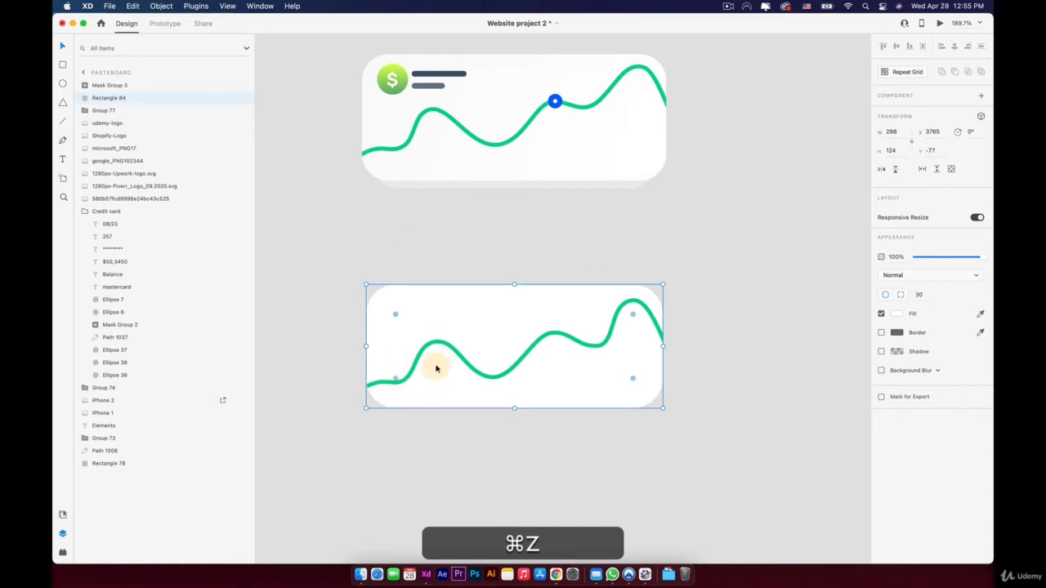
pyautogui.click(103, 86)
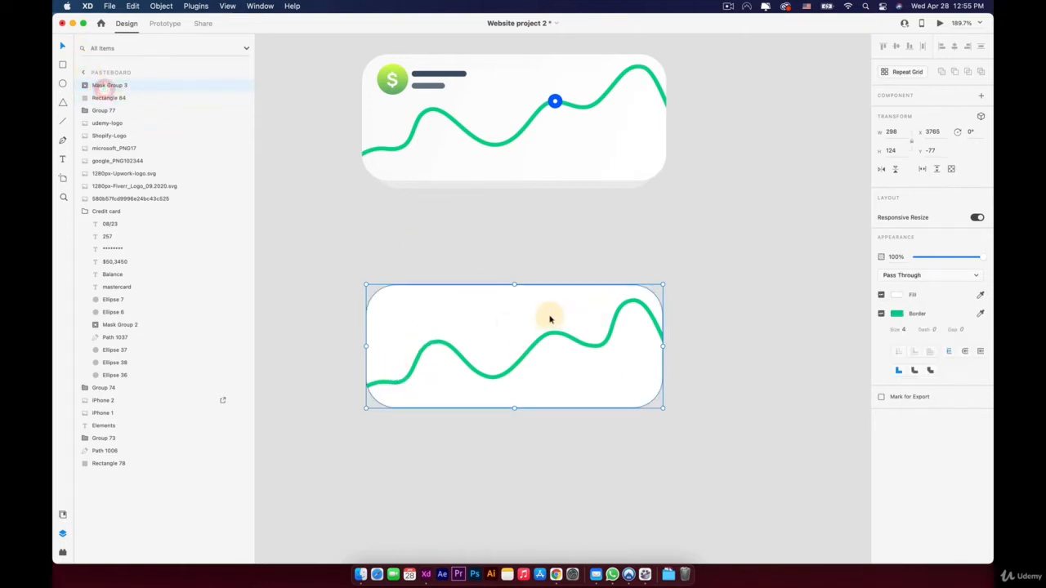
pyautogui.moveTo(546, 335); pyautogui.dragTo(531, 322)
pyautogui.press('super+z')
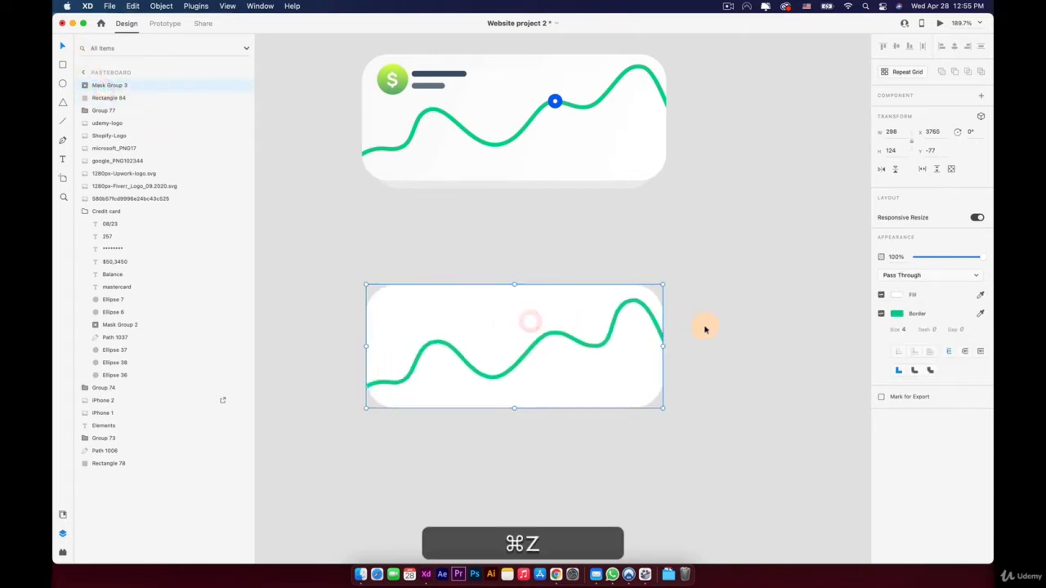
pyautogui.click(705, 329)
# - Give the white card a linear gradient fill running diagonally from its upper-left corner to its lower-right corner
pyautogui.scroll(2, 642, 365)
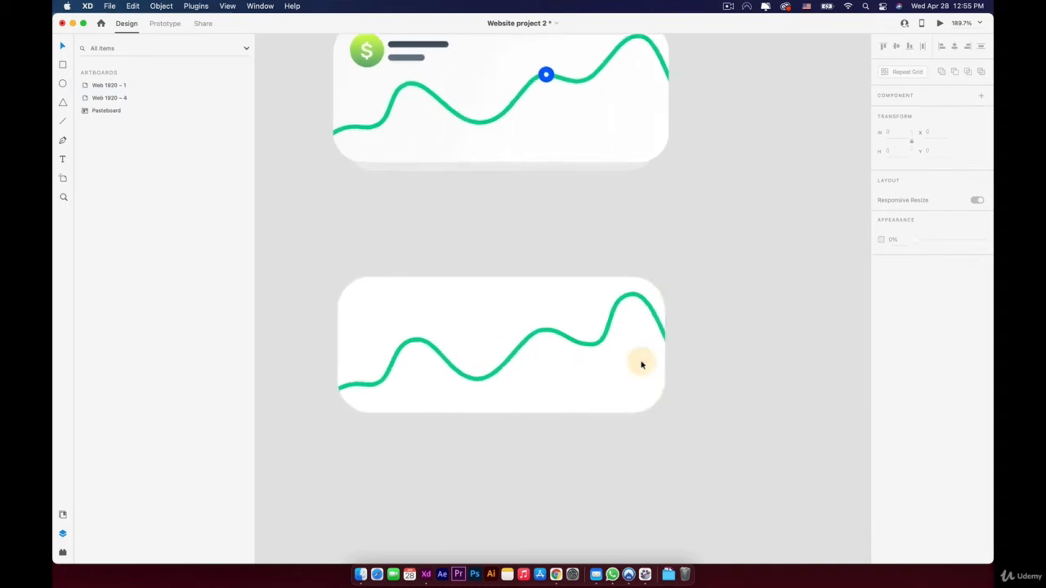
pyautogui.click(375, 296)
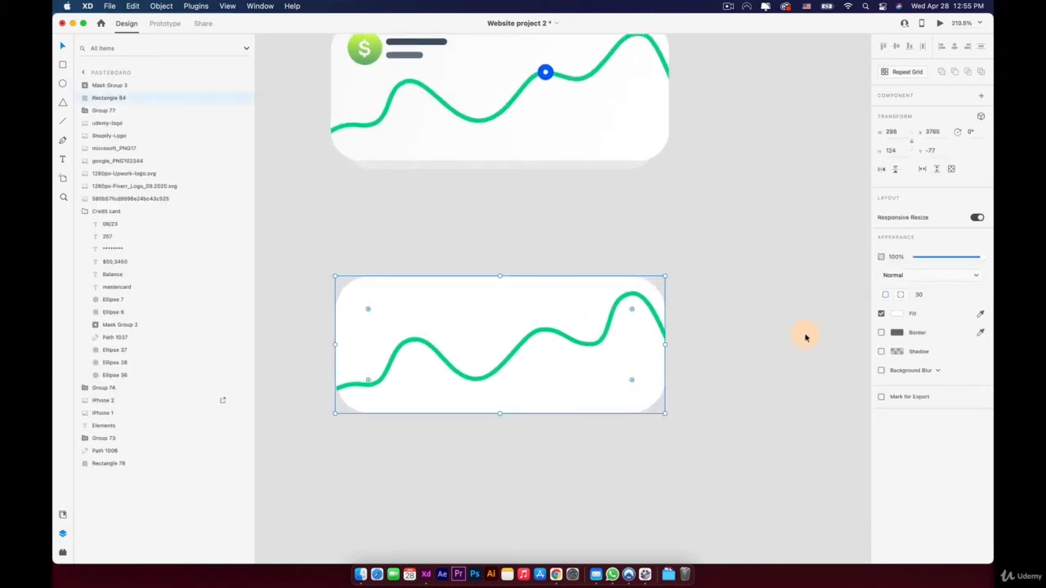
pyautogui.click(899, 313)
pyautogui.click(795, 252)
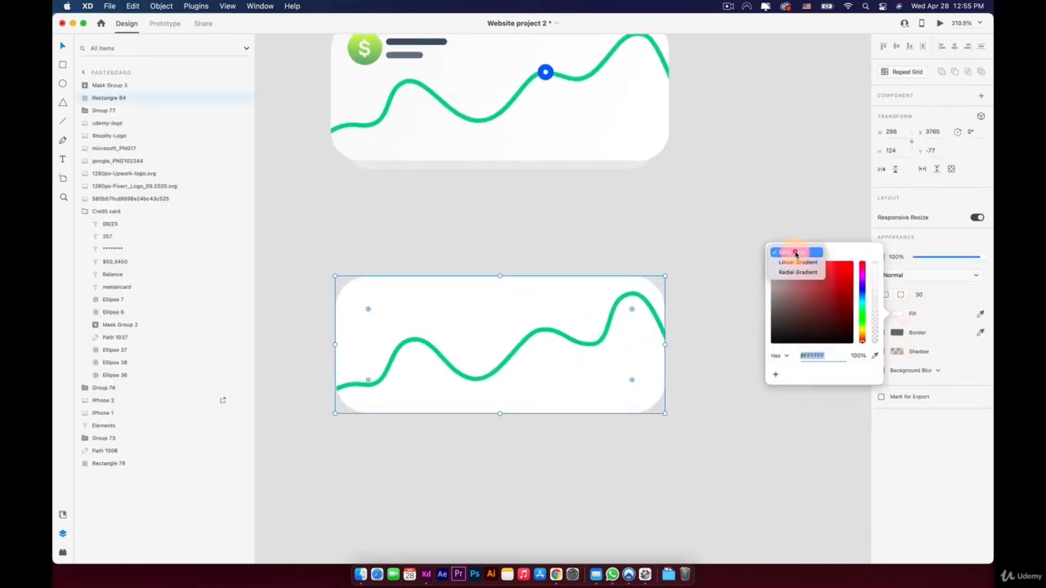
pyautogui.click(792, 262)
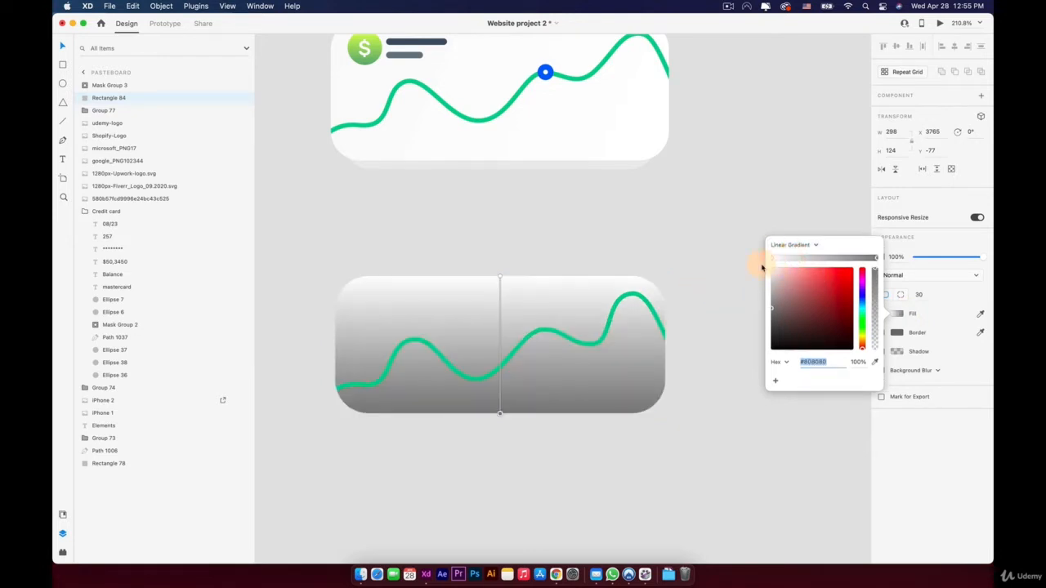
pyautogui.moveTo(501, 414); pyautogui.dragTo(654, 406)
pyautogui.moveTo(502, 280); pyautogui.dragTo(345, 291)
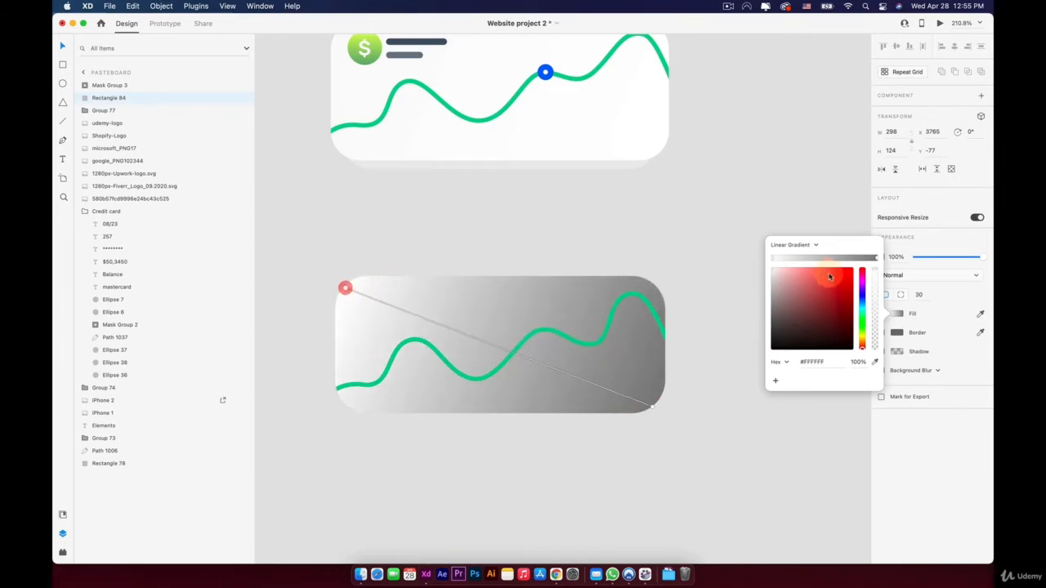
# - Make the gradient's end color white (#FFFFFF) and set the opacity of its white start color to 79%
pyautogui.click(876, 258)
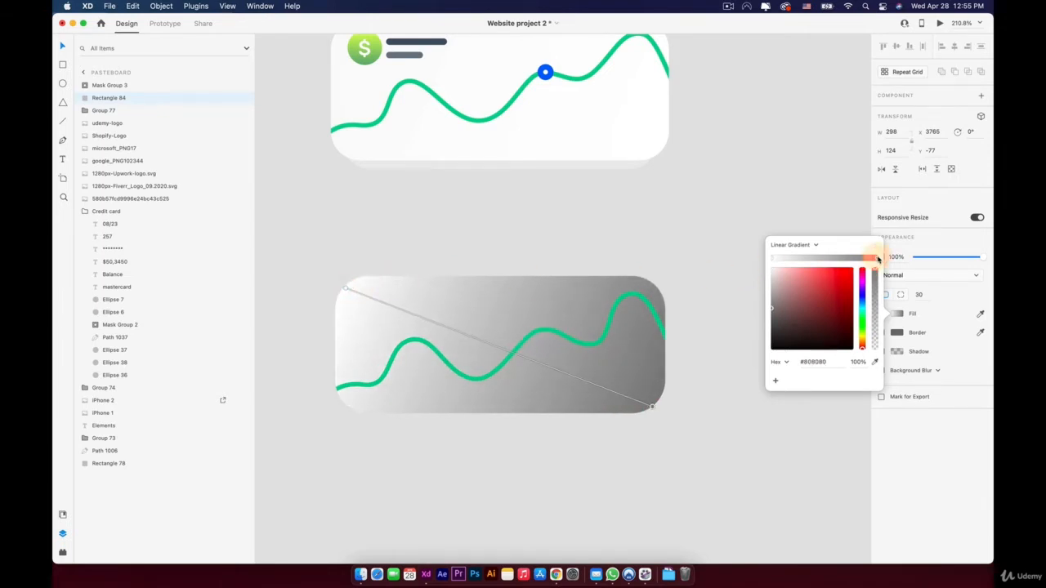
pyautogui.moveTo(808, 285); pyautogui.dragTo(769, 250)
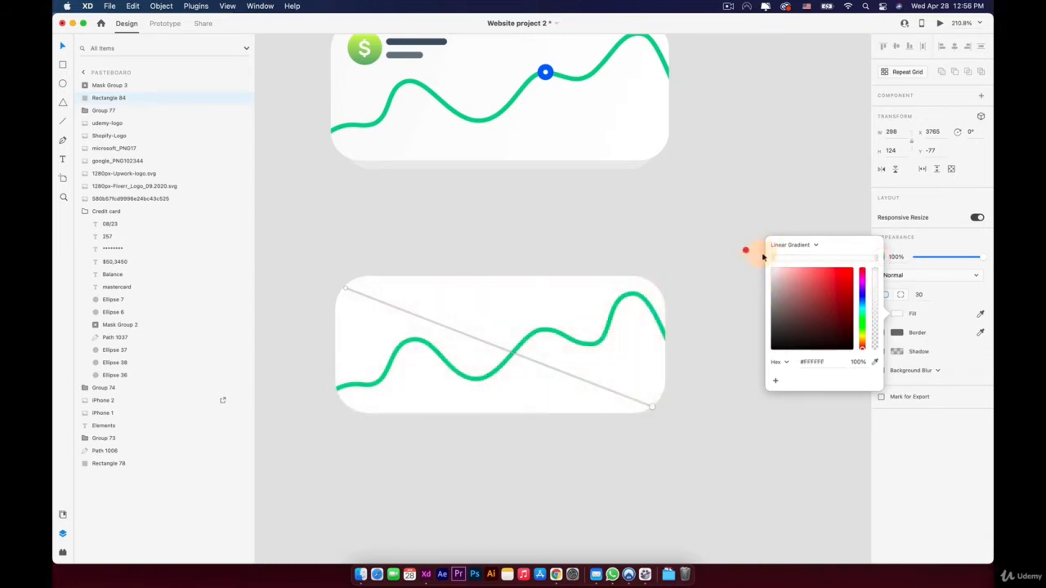
pyautogui.press('super+z')
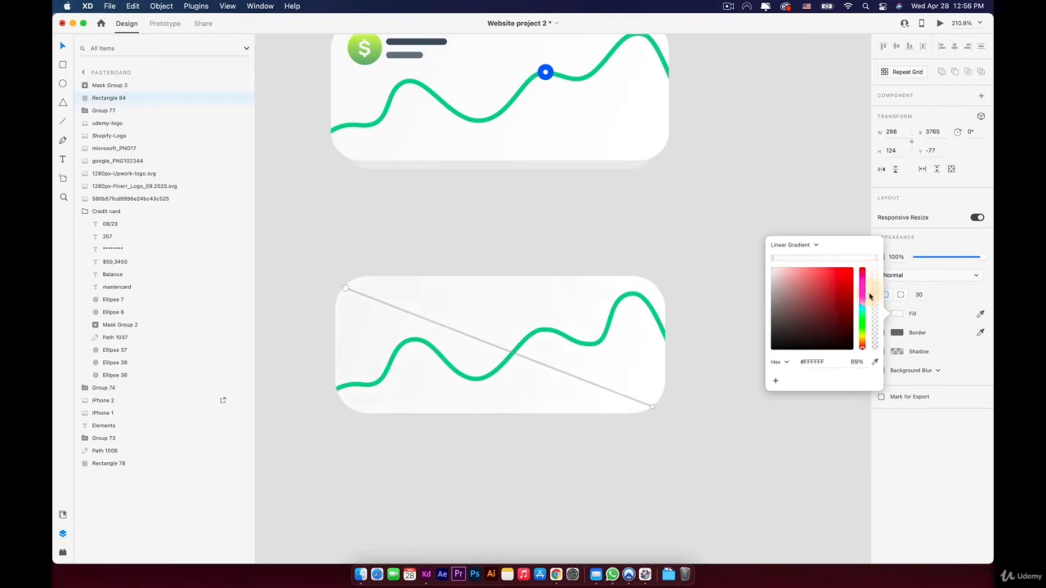
pyautogui.moveTo(869, 294); pyautogui.dragTo(865, 272)
pyautogui.click(564, 433)
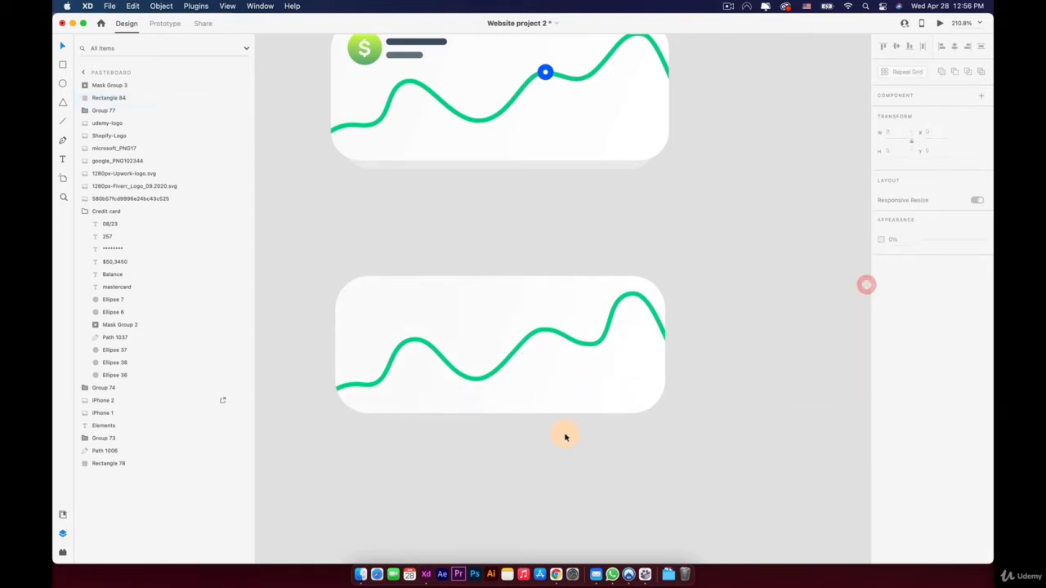
# - Duplicate the gradient card directly beneath the original in the layer order and shift the copy 10 px down
pyautogui.click(413, 321)
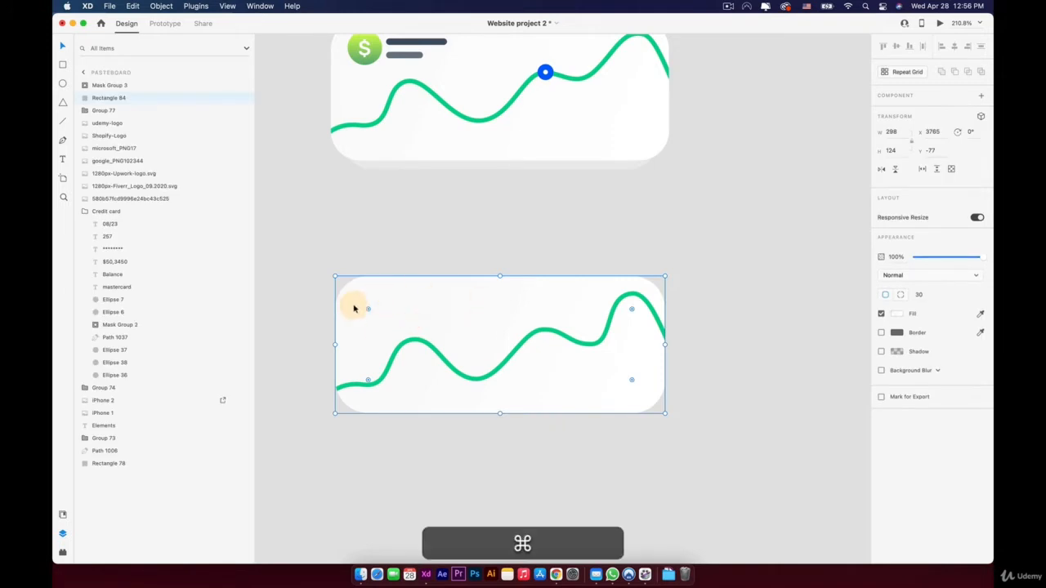
pyautogui.press('super+v')
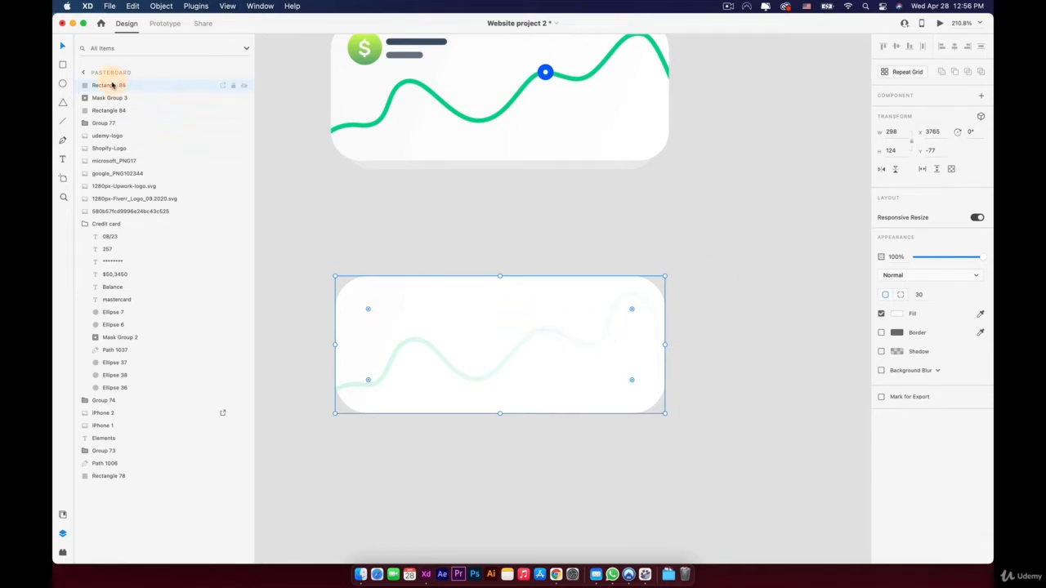
pyautogui.moveTo(112, 85); pyautogui.dragTo(109, 113)
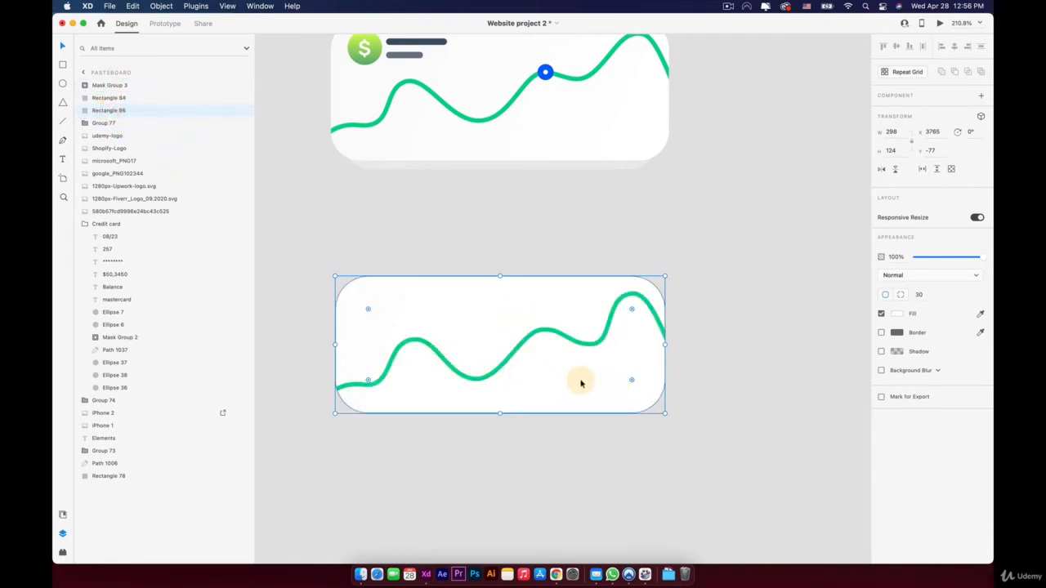
pyautogui.hotkey('shift', 'Down')
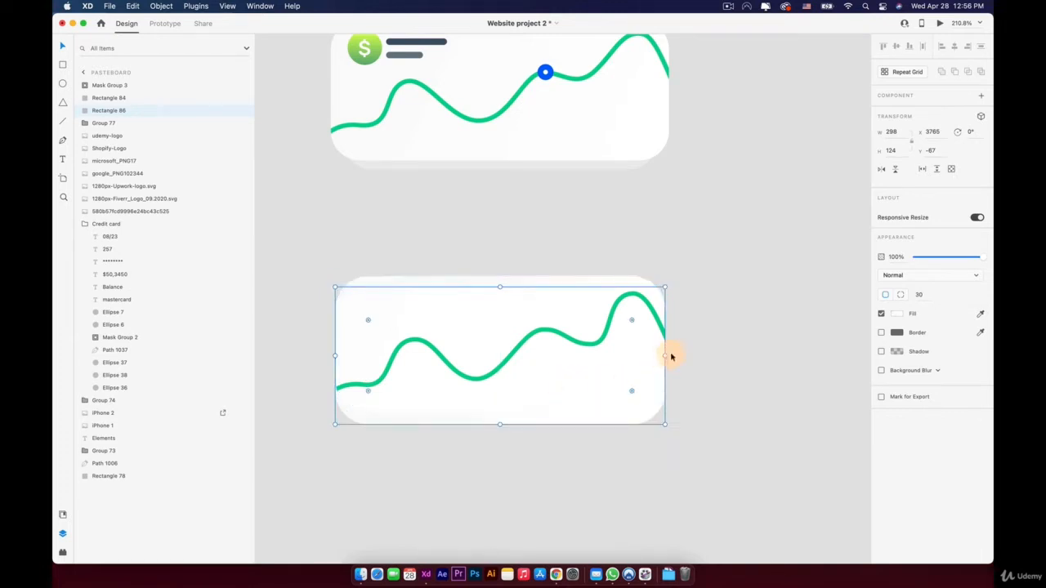
# - Scale the copied card from its center to 288 × 120 and lower its opacity to 57%
pyautogui.press('alt')
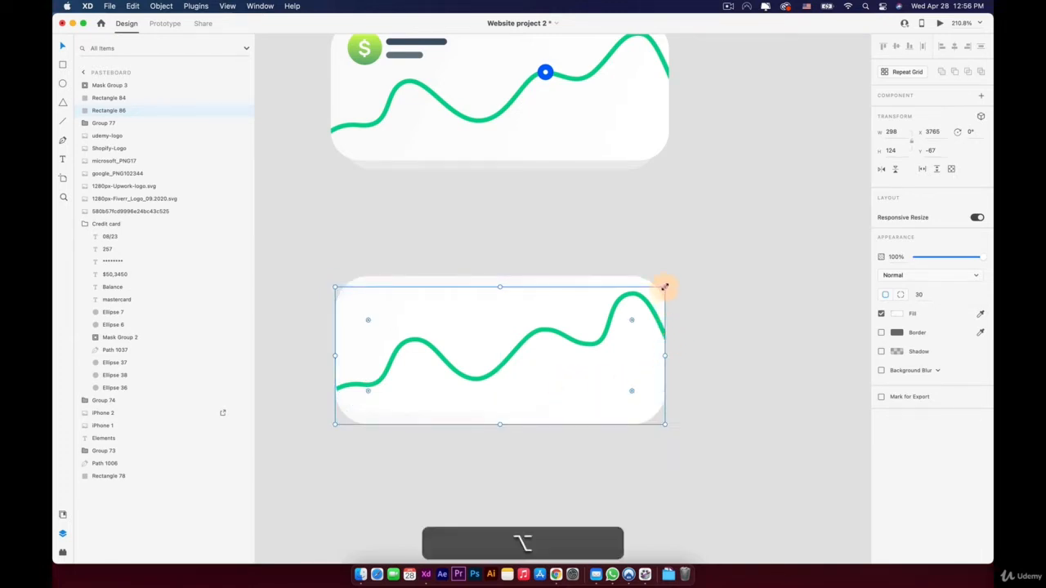
pyautogui.moveTo(665, 287); pyautogui.dragTo(662, 291)
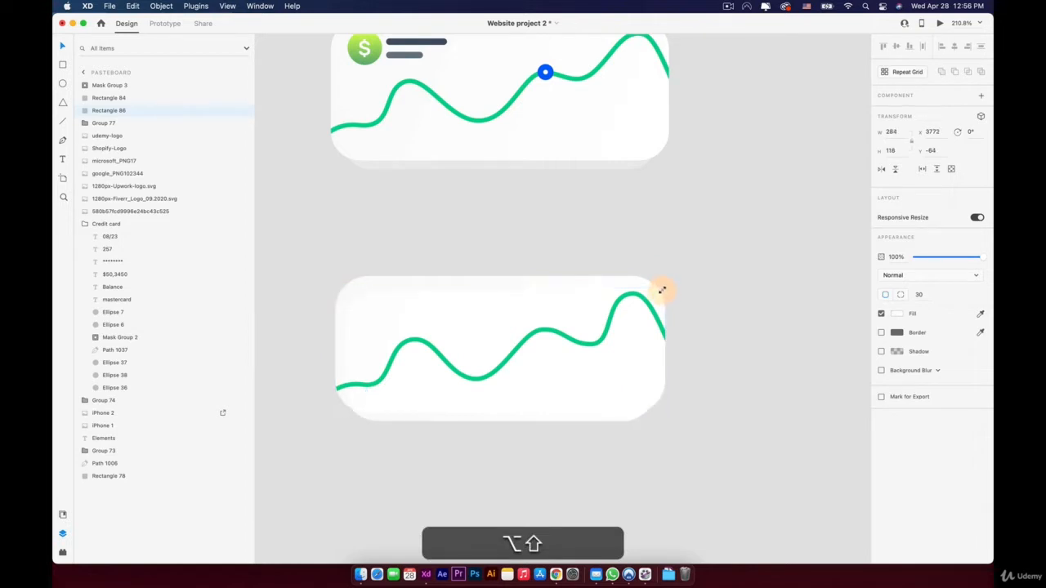
pyautogui.moveTo(663, 289); pyautogui.dragTo(664, 289)
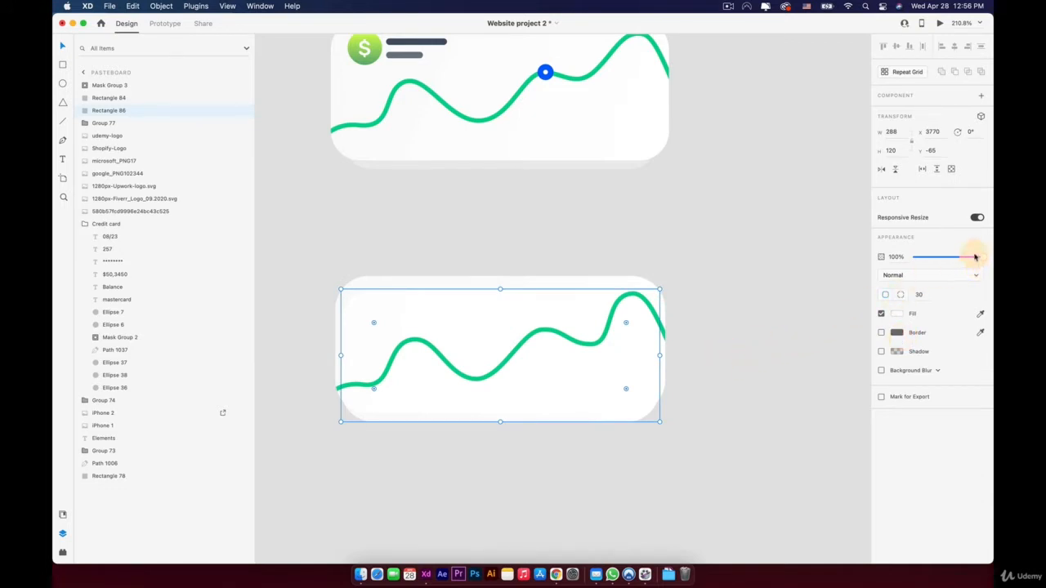
pyautogui.moveTo(975, 257); pyautogui.dragTo(954, 260)
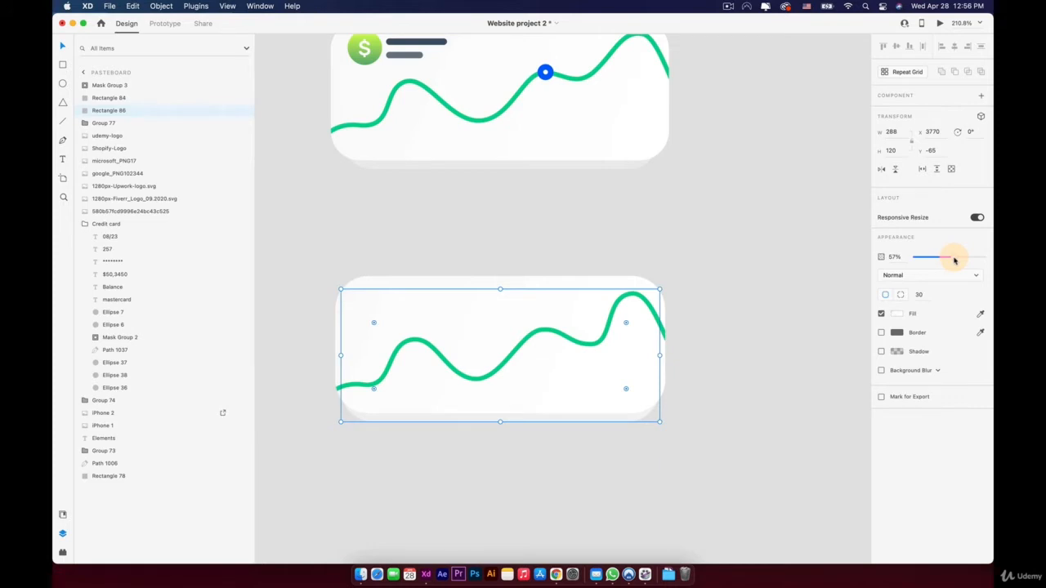
pyautogui.click(762, 327)
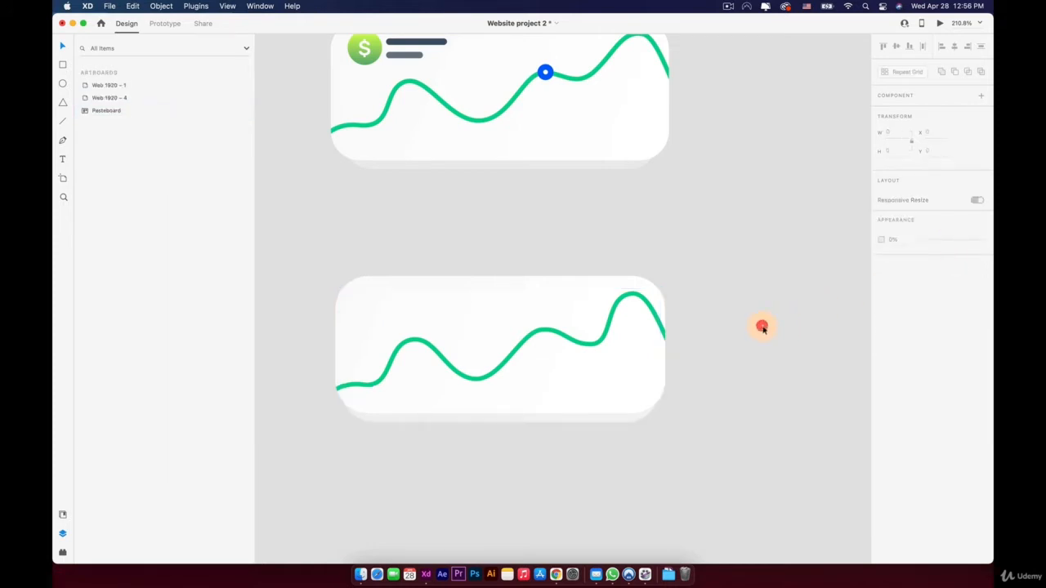
# - Move the start point of the front card's gradient slightly down from the upper-left corner
pyautogui.scroll(3, 346, 374)
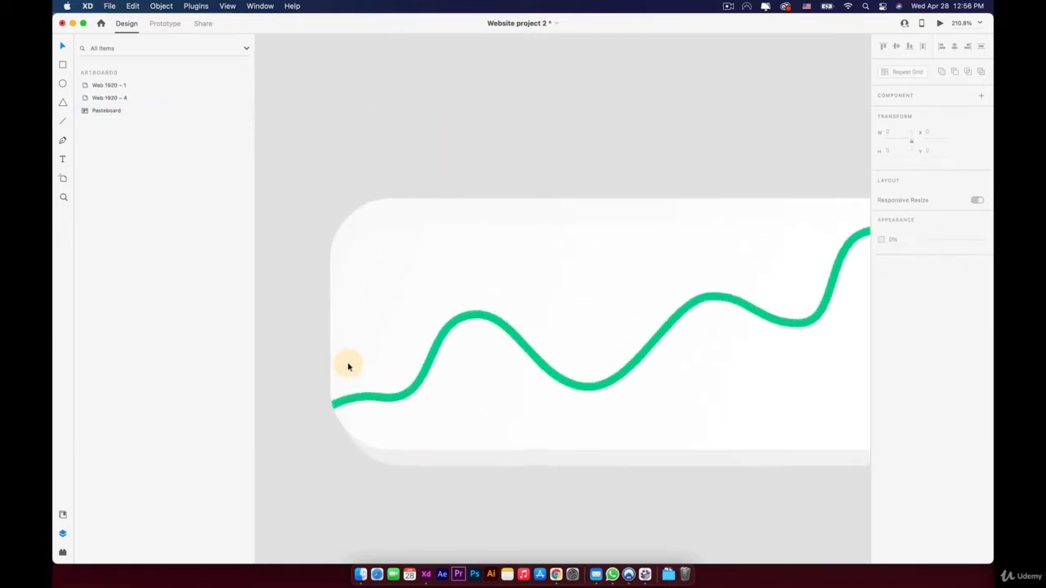
pyautogui.click(469, 235)
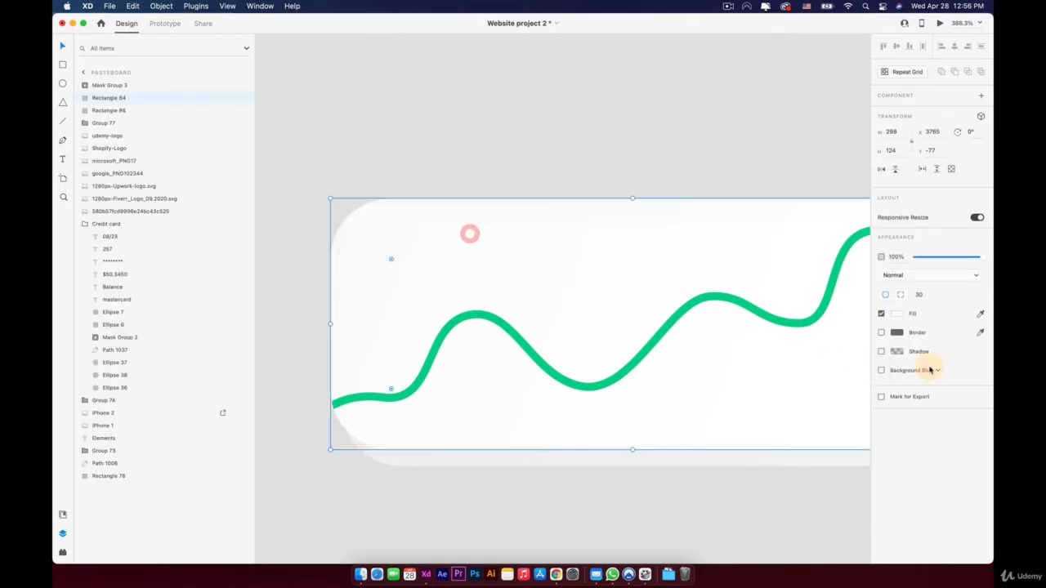
pyautogui.click(898, 314)
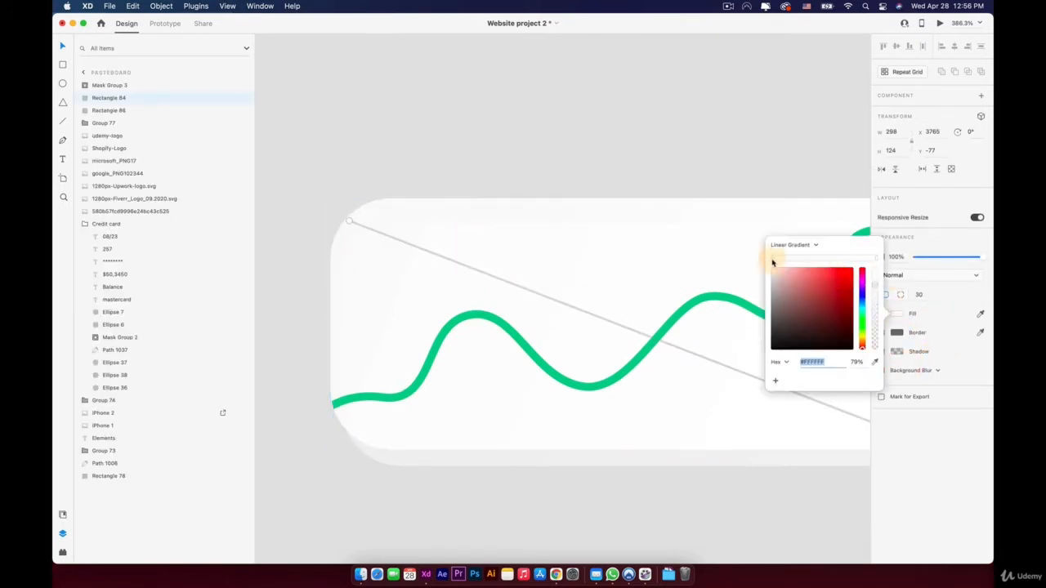
pyautogui.scroll(-2, 338, 246)
pyautogui.scroll(-3, 338, 245)
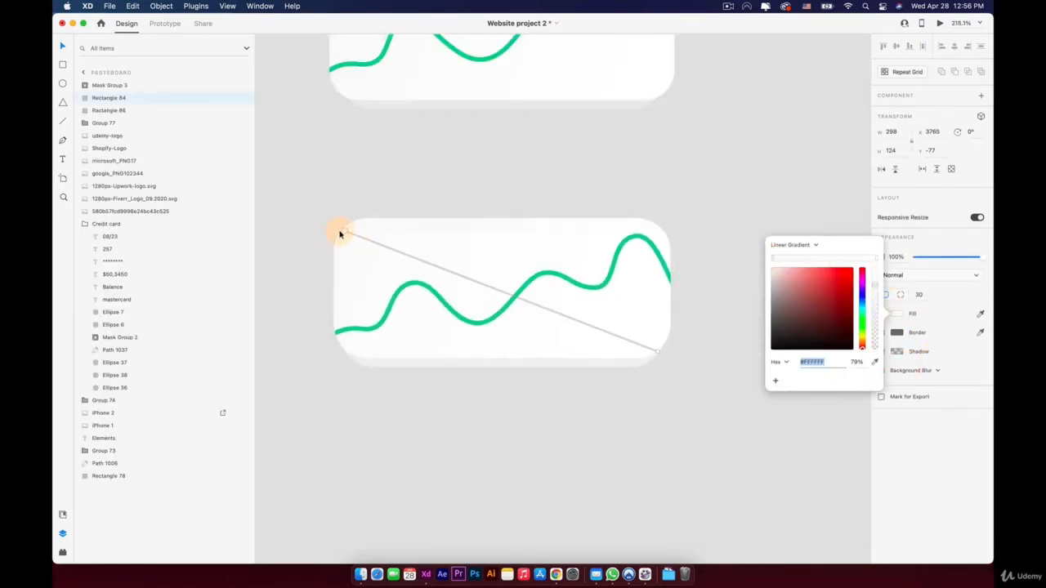
pyautogui.moveTo(340, 232); pyautogui.dragTo(444, 248)
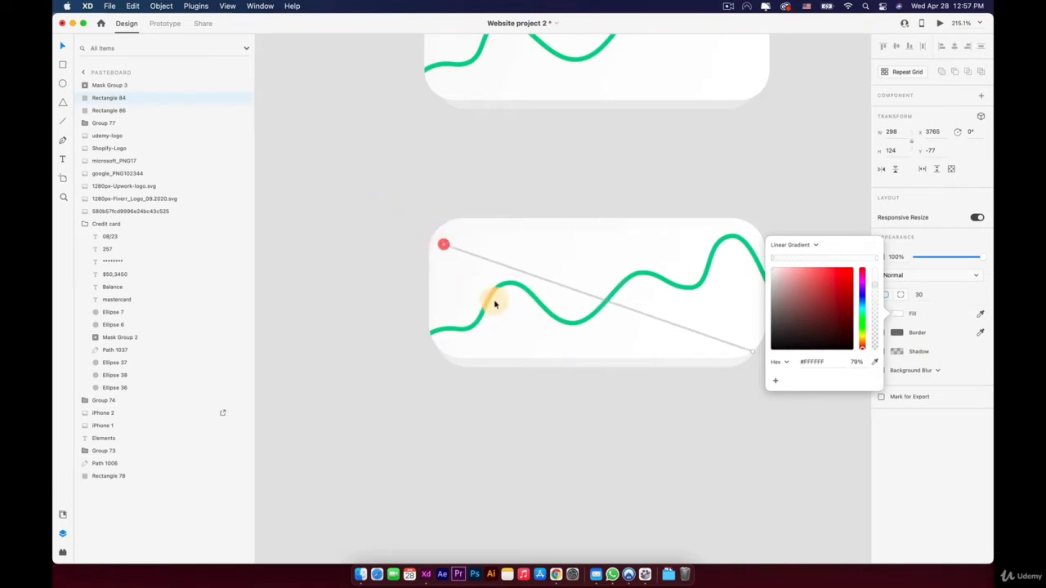
# - Shorten the semi-transparent back card to a height of 62 by lowering its top edge
pyautogui.scroll(5, 496, 305)
pyautogui.click(545, 399)
pyautogui.press('space')
pyautogui.moveTo(585, 380); pyautogui.dragTo(444, 377)
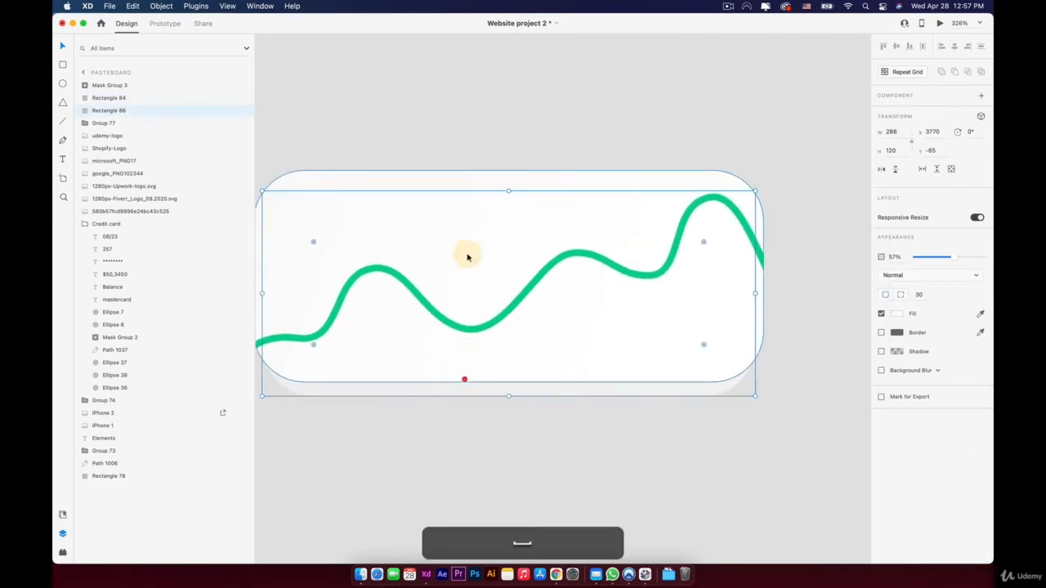
pyautogui.moveTo(508, 189); pyautogui.dragTo(491, 282)
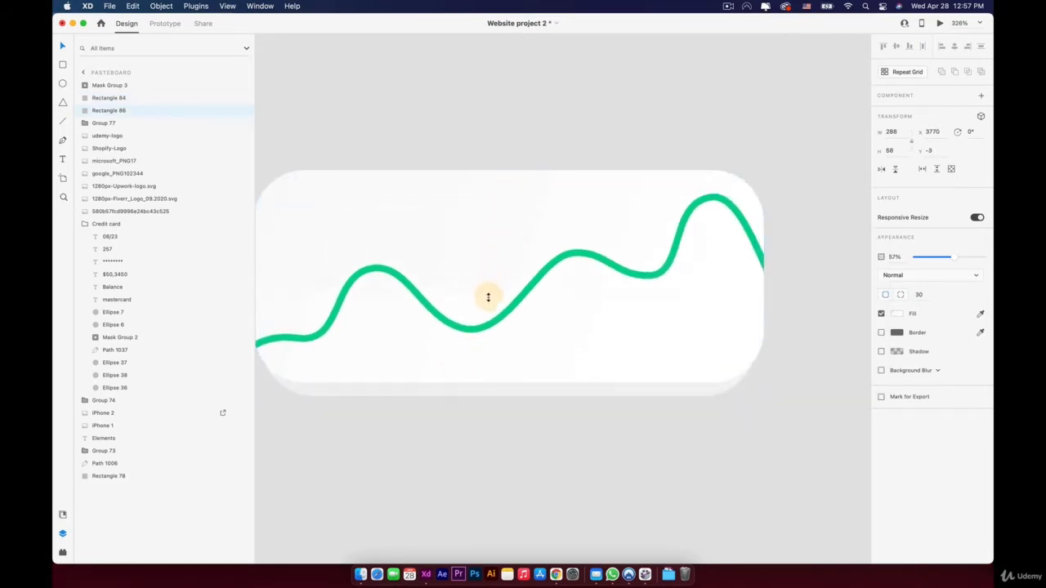
pyautogui.moveTo(488, 288); pyautogui.dragTo(488, 289)
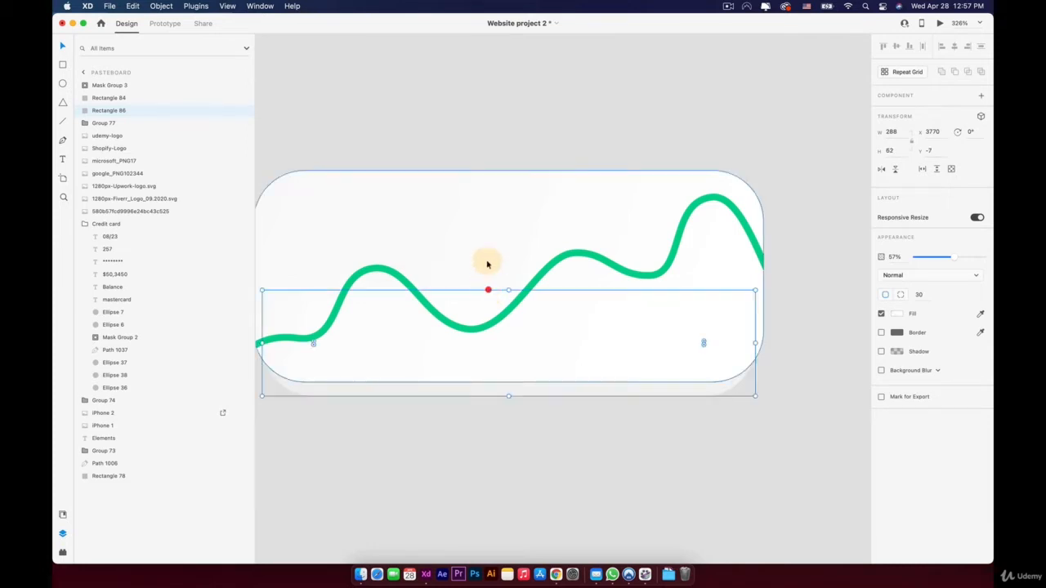
# - Move the start point of the front card's fill gradient outward, beyond the card's upper-left corner
pyautogui.click(437, 196)
pyautogui.scroll(-4, 561, 221)
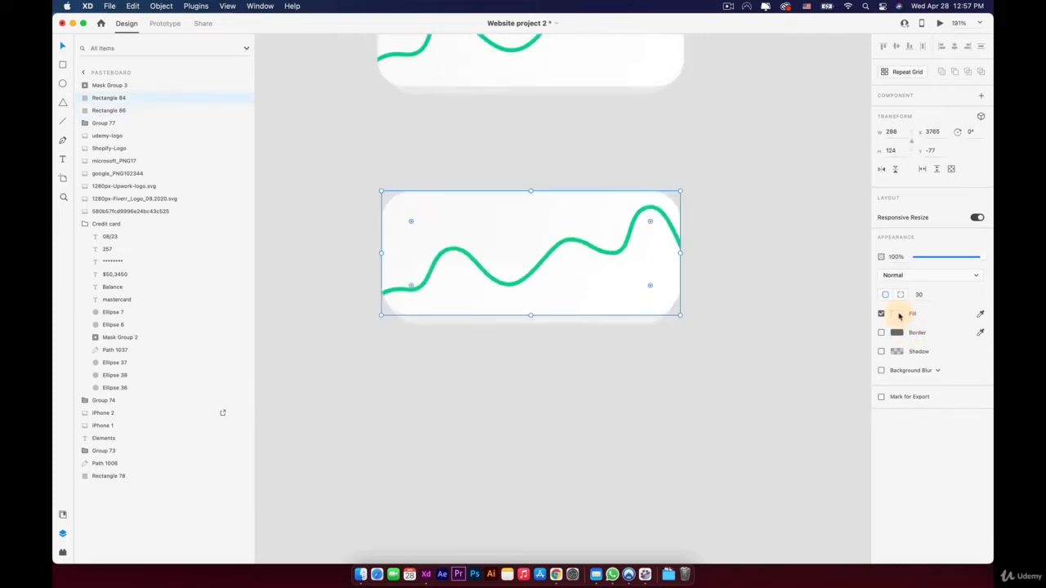
pyautogui.click(898, 313)
pyautogui.moveTo(393, 216); pyautogui.dragTo(356, 172)
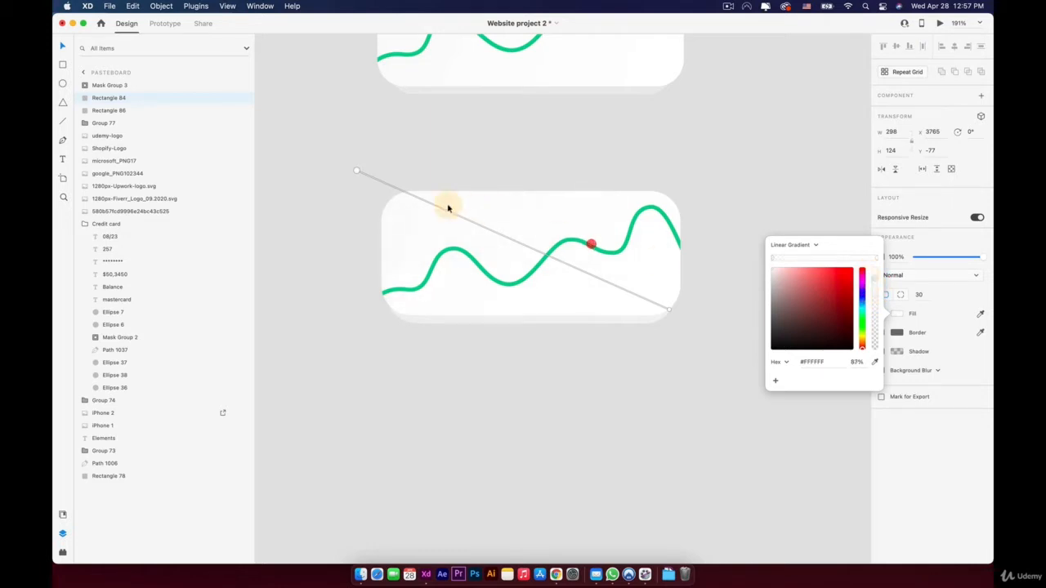
# - Add a middle color stop to the front card's gradient and raise that stop's opacity to 95%
pyautogui.click(517, 243)
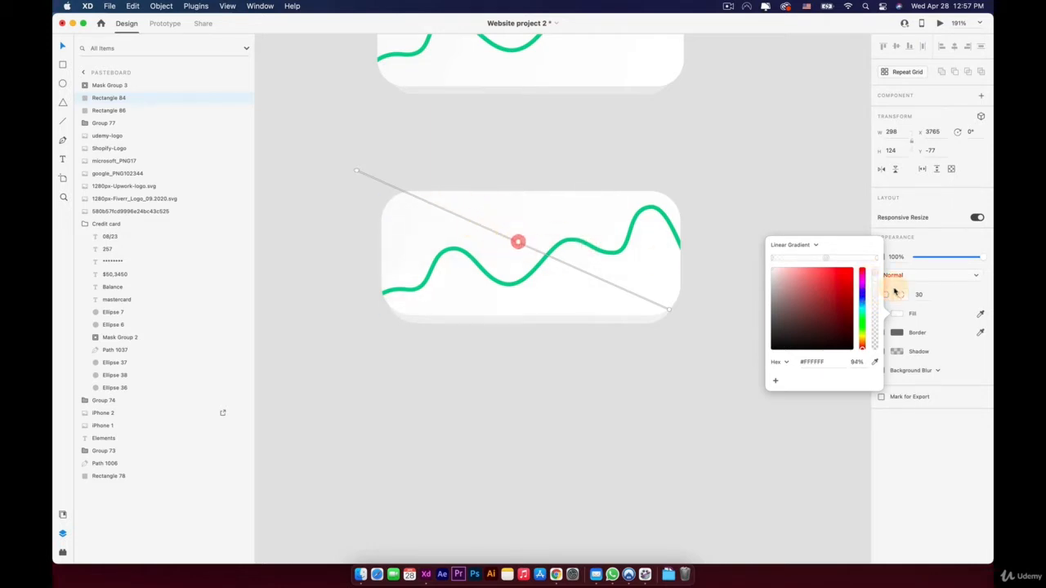
pyautogui.click(826, 259)
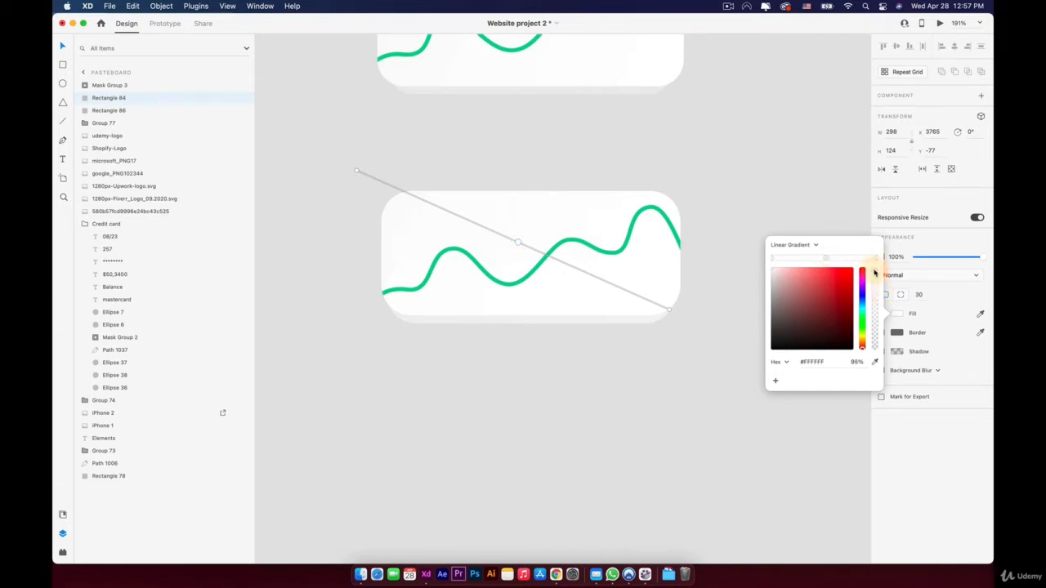
pyautogui.click(602, 363)
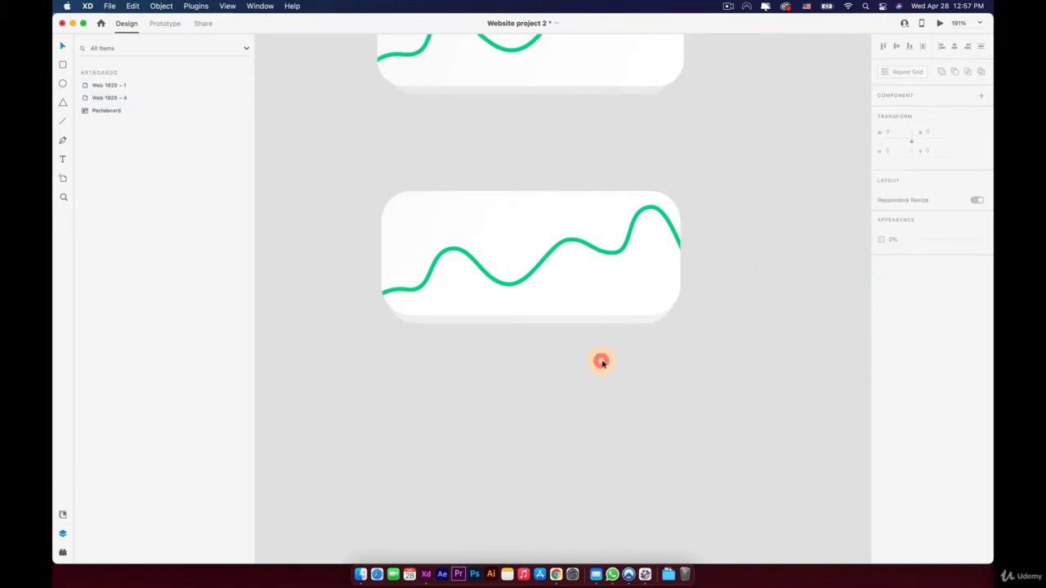
# - Draw a circle about 35 × 35 with the Ellipse tool in the gap above the new card's left end
pyautogui.scroll(-2, 536, 199)
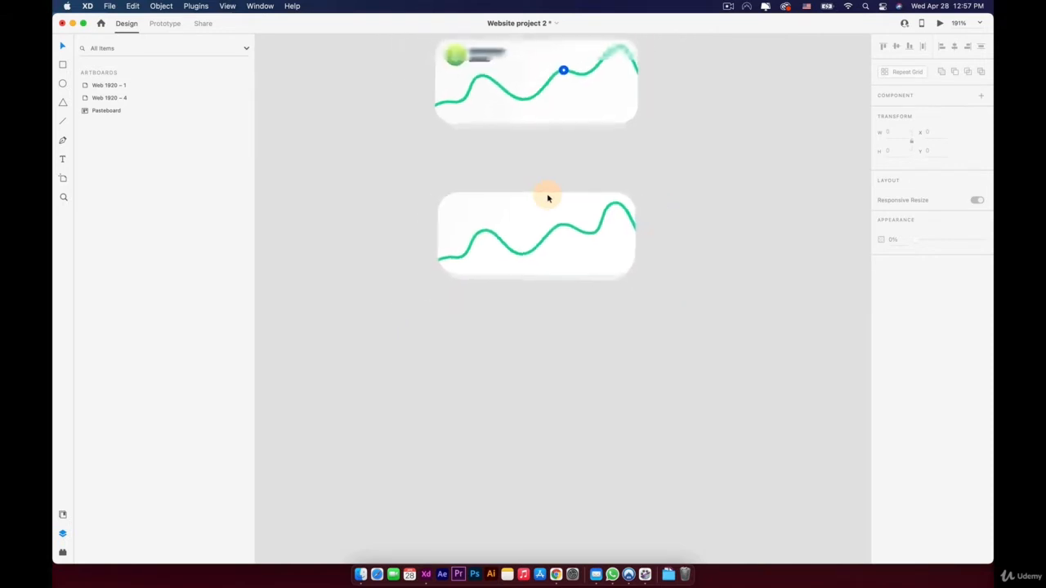
pyautogui.press('space')
pyautogui.moveTo(537, 157); pyautogui.dragTo(516, 207)
pyautogui.click(516, 209)
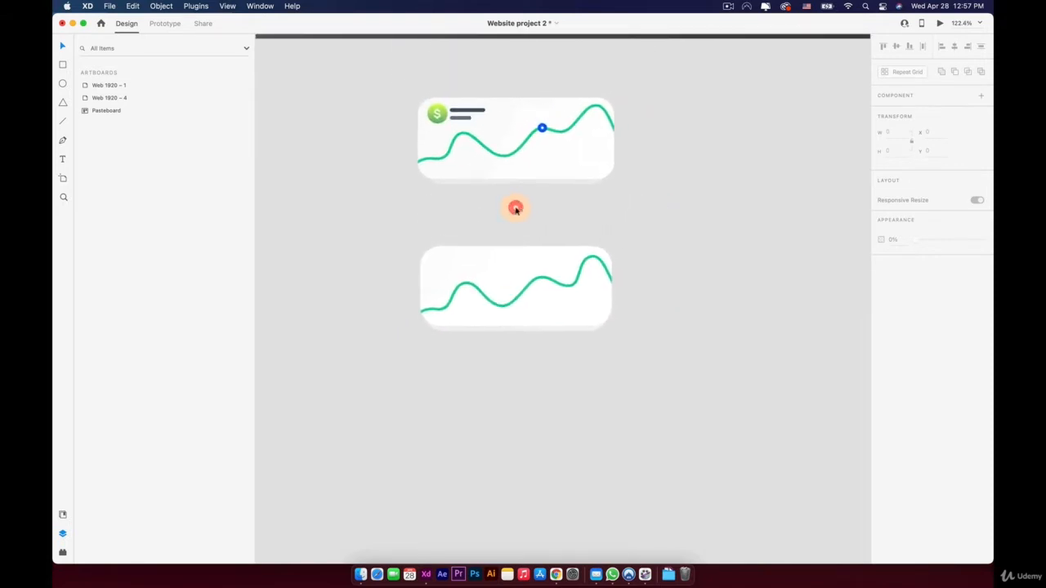
pyautogui.scroll(3, 516, 209)
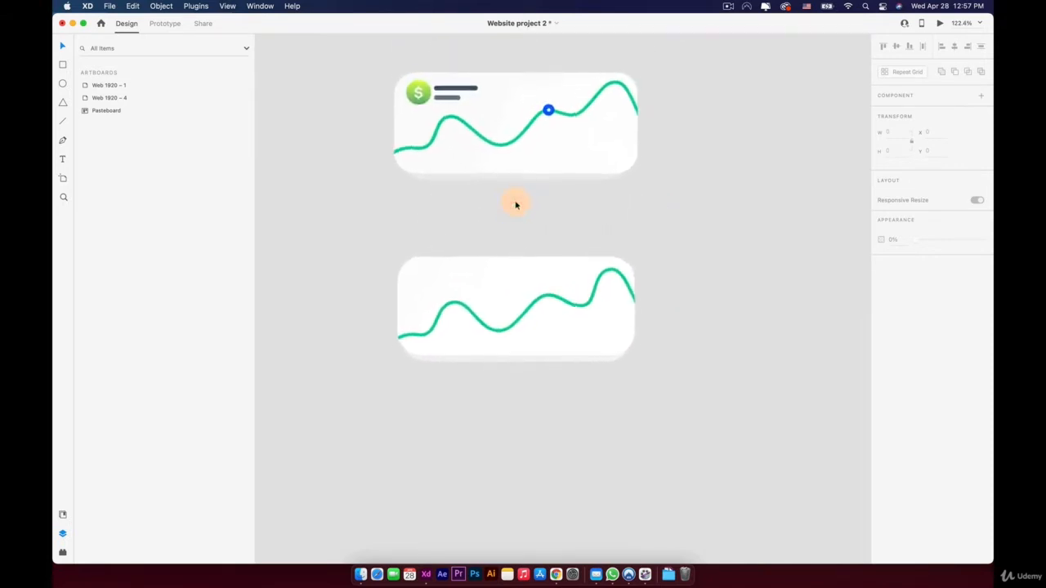
pyautogui.click(62, 84)
pyautogui.moveTo(402, 221); pyautogui.dragTo(417, 242)
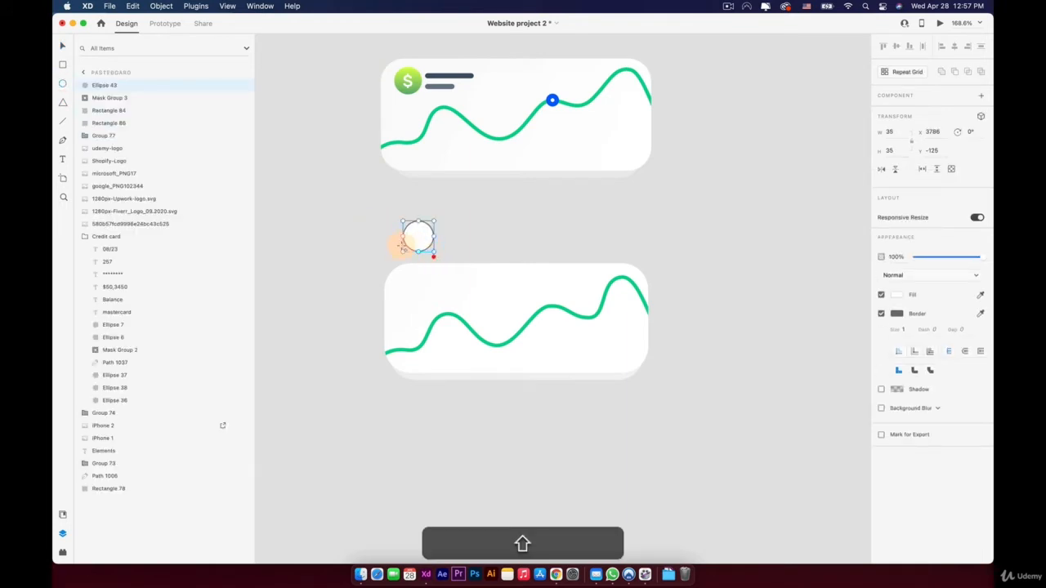
# - Add a white "$" text object to the right of the new circle
pyautogui.click(450, 222)
pyautogui.write('S')
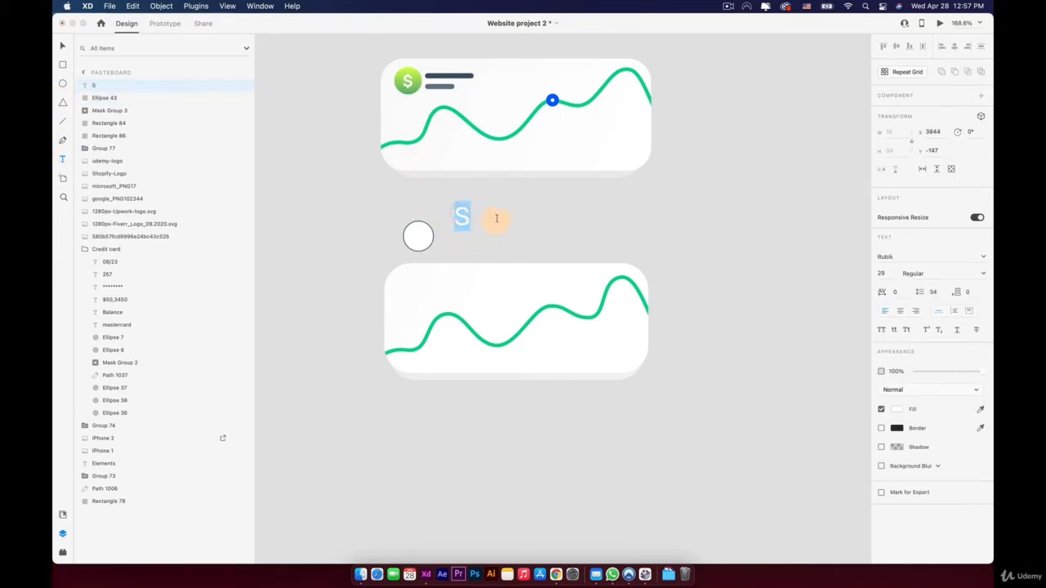
pyautogui.press('BackSpace')
pyautogui.write('$')
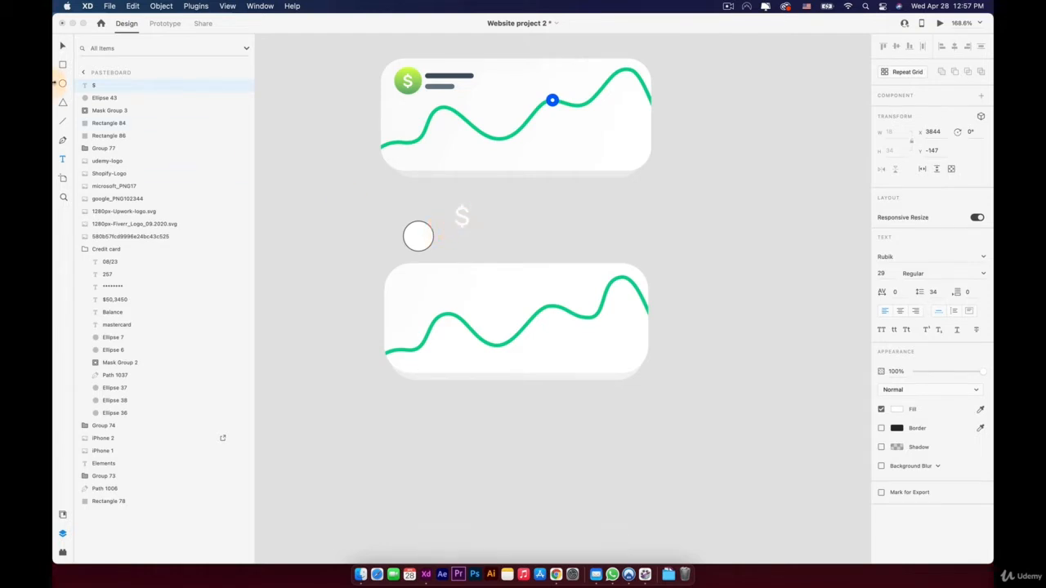
pyautogui.click(65, 49)
# - Set the dollar sign's font weight to Medium and place it beside the circle
pyautogui.scroll(5, 466, 214)
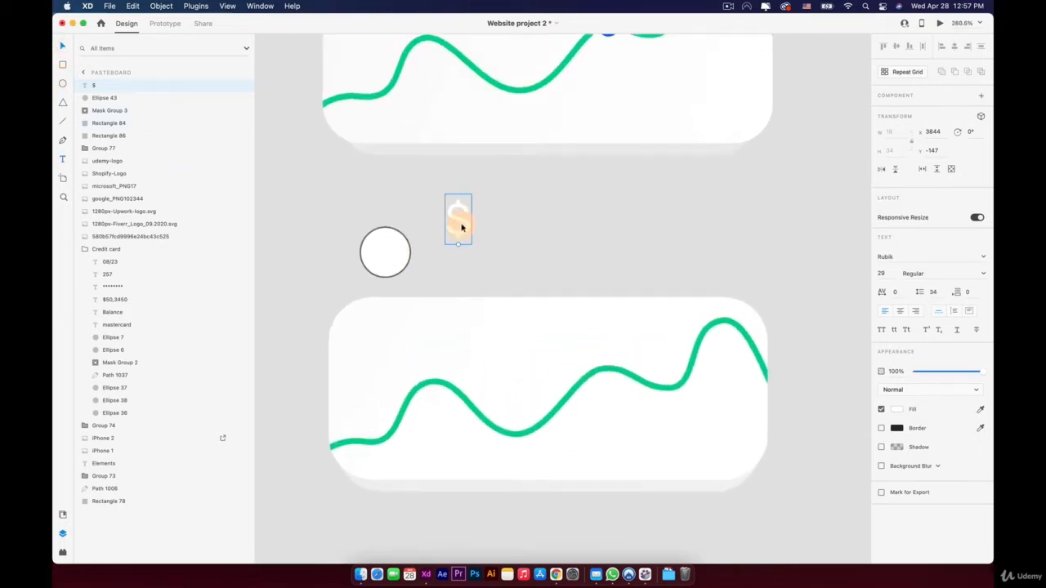
pyautogui.moveTo(461, 228); pyautogui.dragTo(446, 249)
pyautogui.click(985, 274)
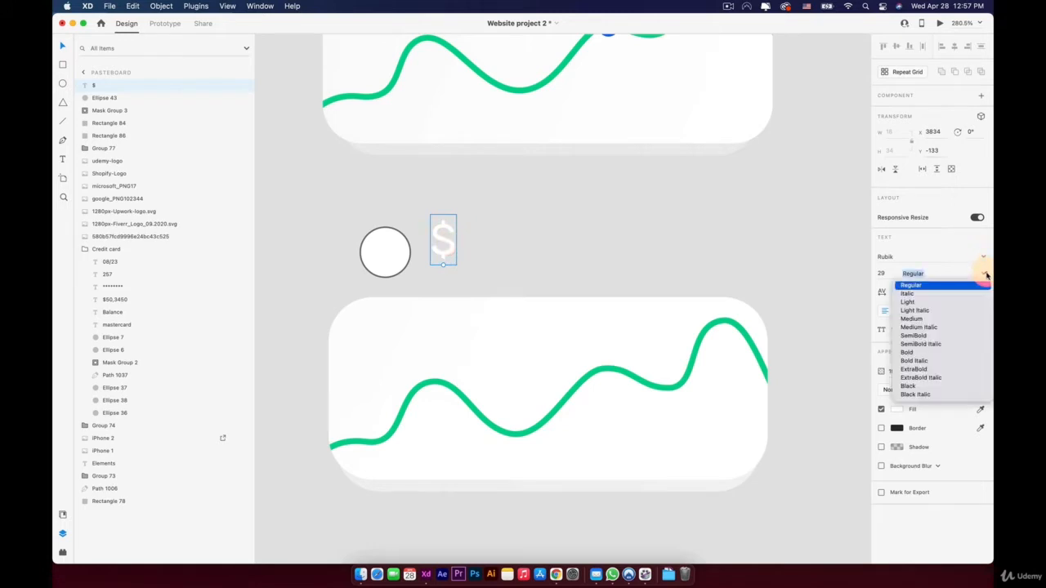
pyautogui.click(921, 319)
pyautogui.moveTo(440, 239)
pyautogui.mouseDown()
pyautogui.moveTo(385, 247)
pyautogui.moveTo(458, 247)
pyautogui.mouseUp()
# - Change the circle's fill to a linear gradient with its end color sampled from the lower part of the reference dollar icon
pyautogui.click(400, 248)
pyautogui.scroll(-4, 577, 253)
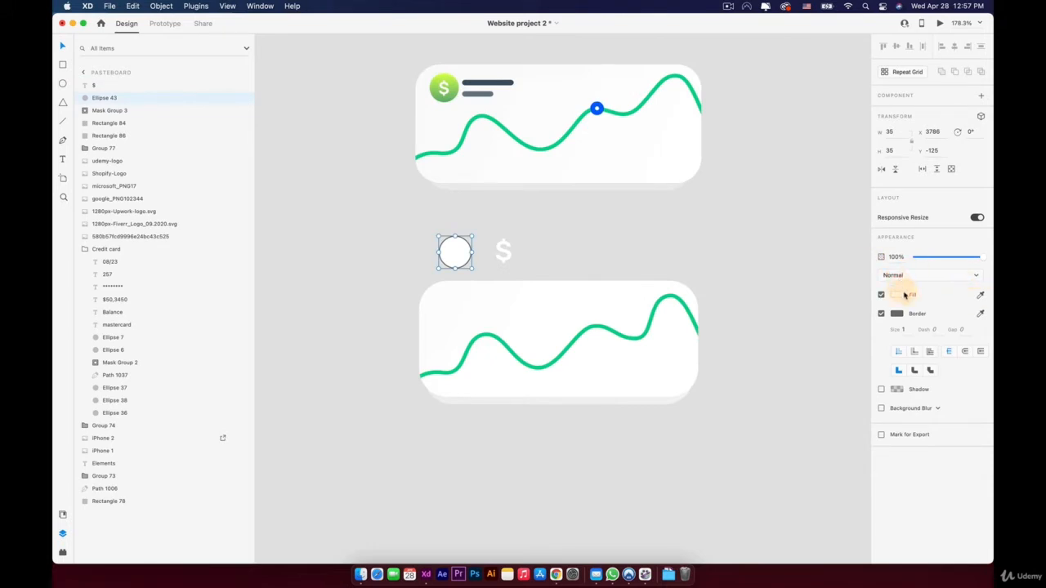
pyautogui.click(904, 295)
pyautogui.click(794, 234)
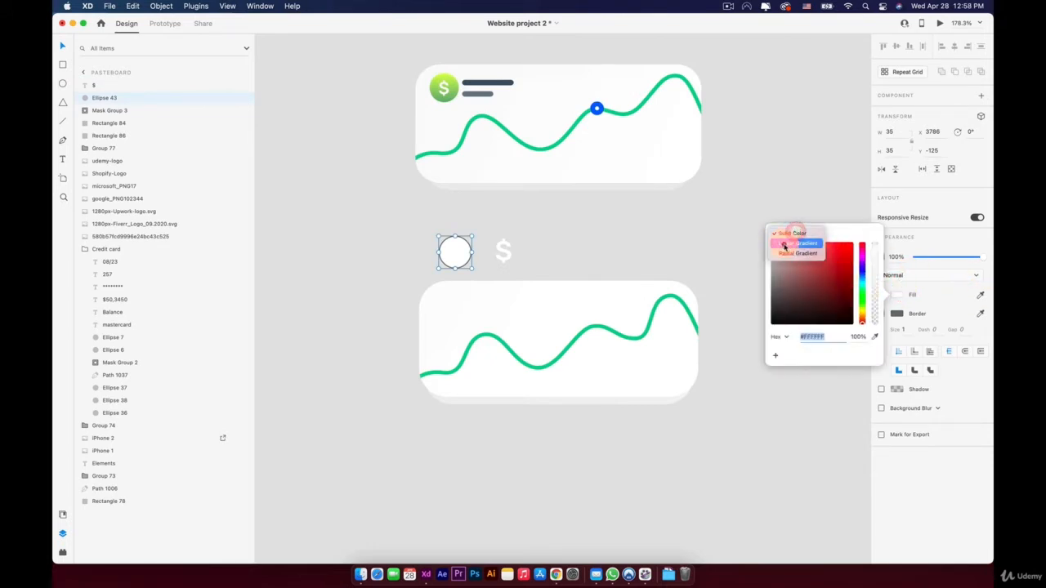
pyautogui.click(785, 245)
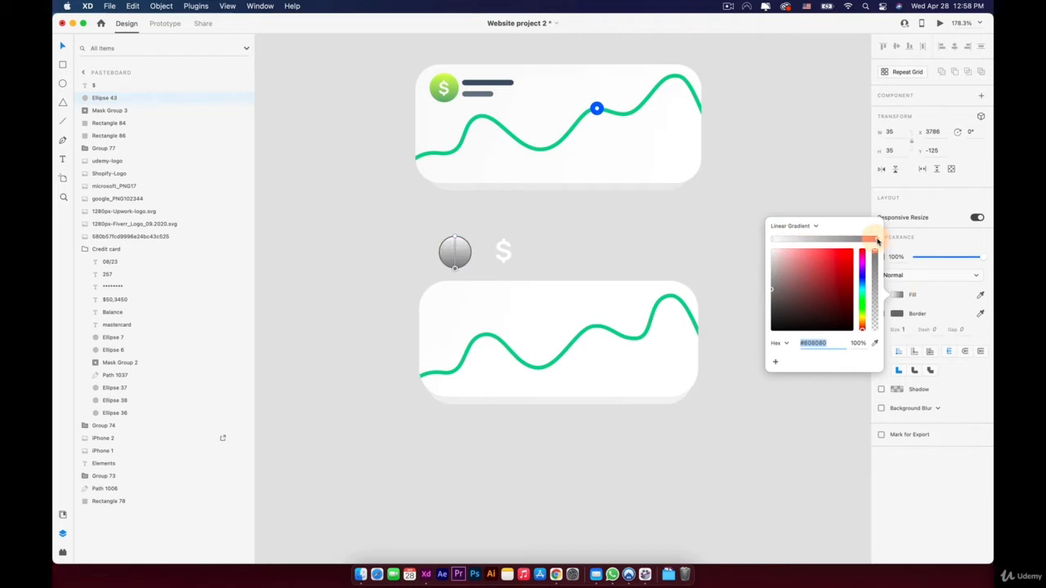
pyautogui.click(874, 343)
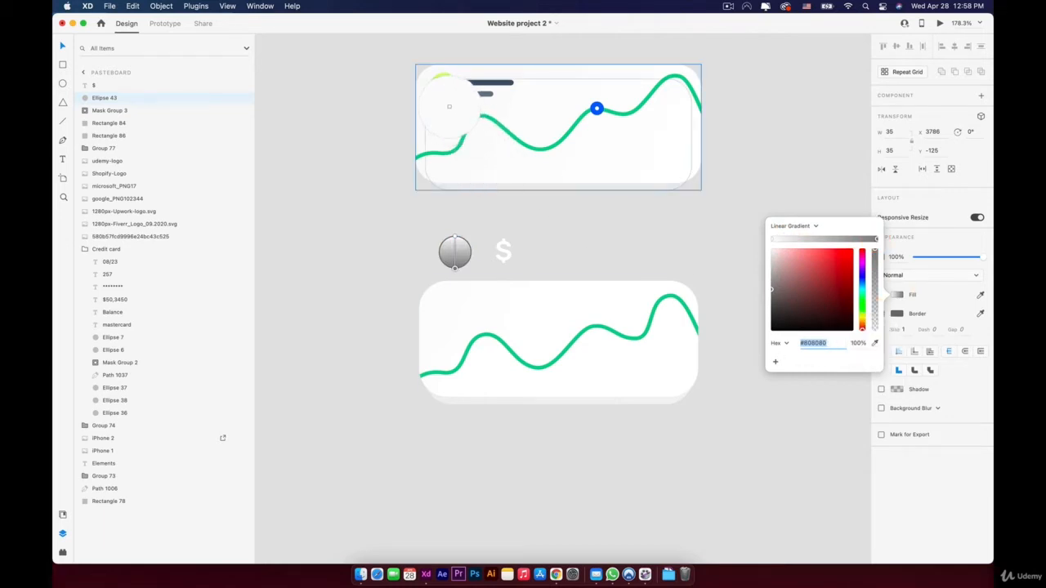
pyautogui.click(443, 111)
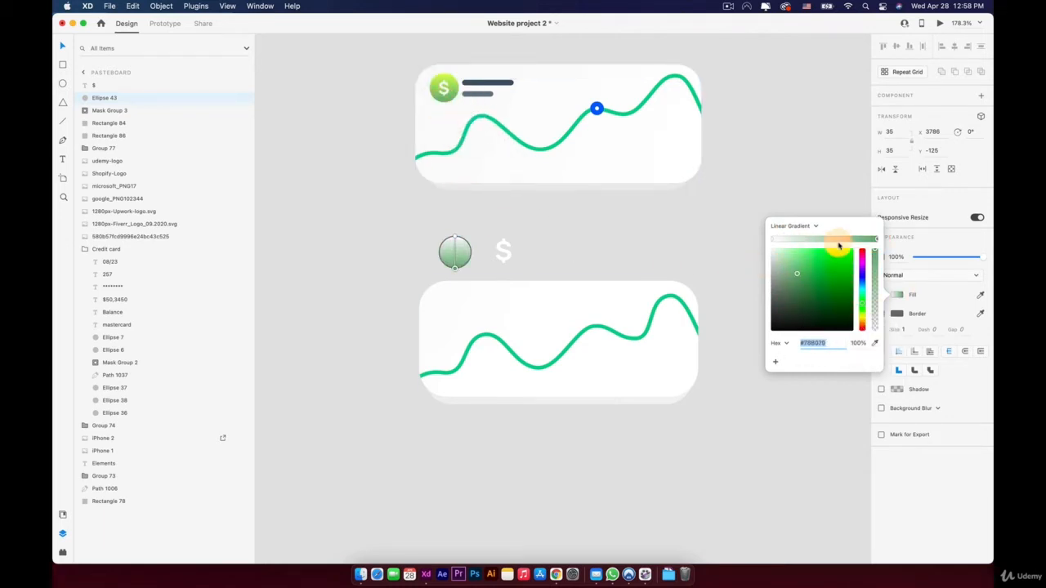
# - Sample the lime green at the top of the reference dollar icon for the gradient's start color and remove the circle's border
pyautogui.click(770, 240)
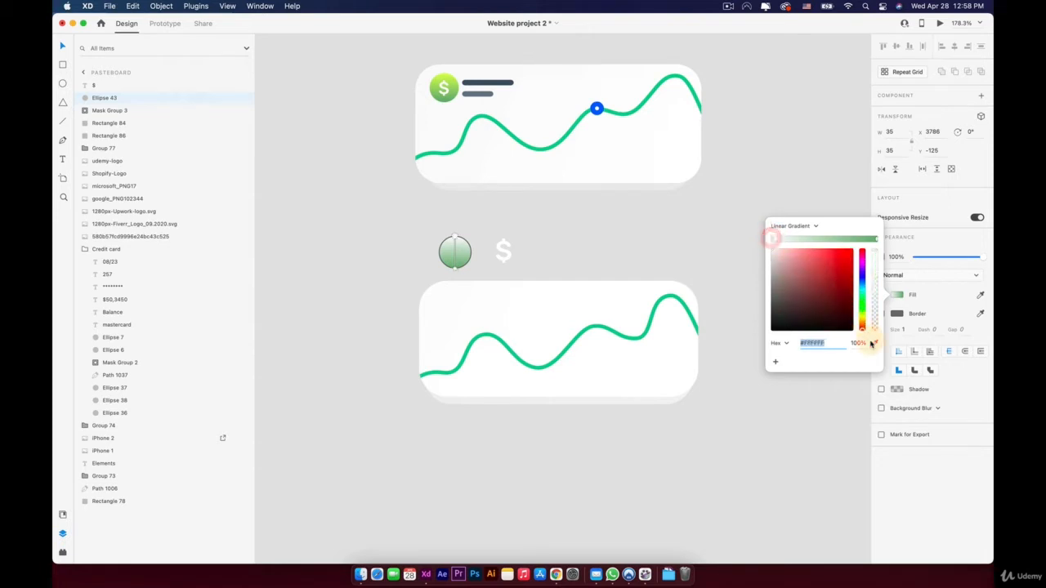
pyautogui.click(873, 344)
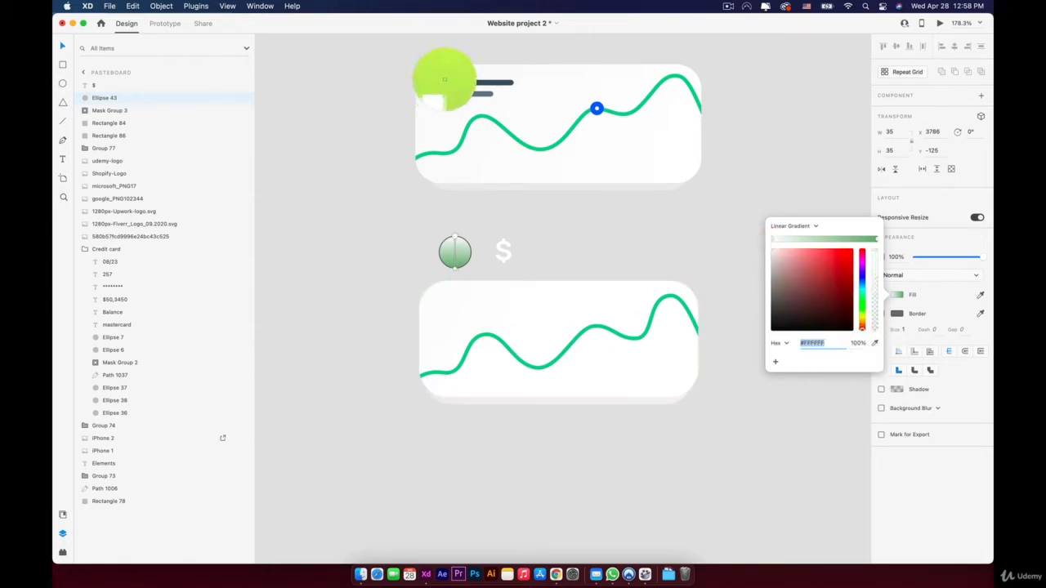
pyautogui.click(442, 77)
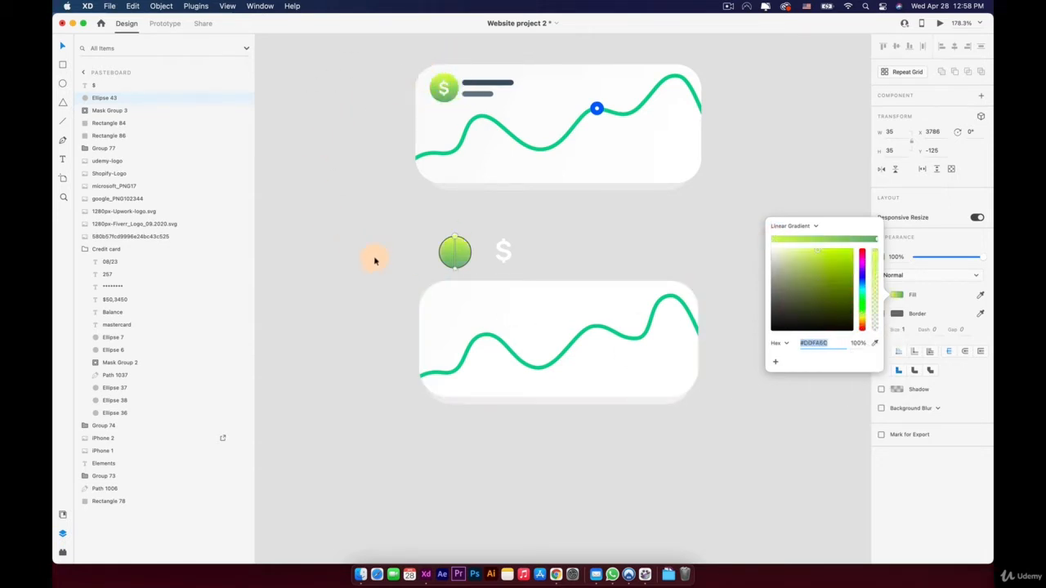
pyautogui.click(934, 294)
pyautogui.click(881, 316)
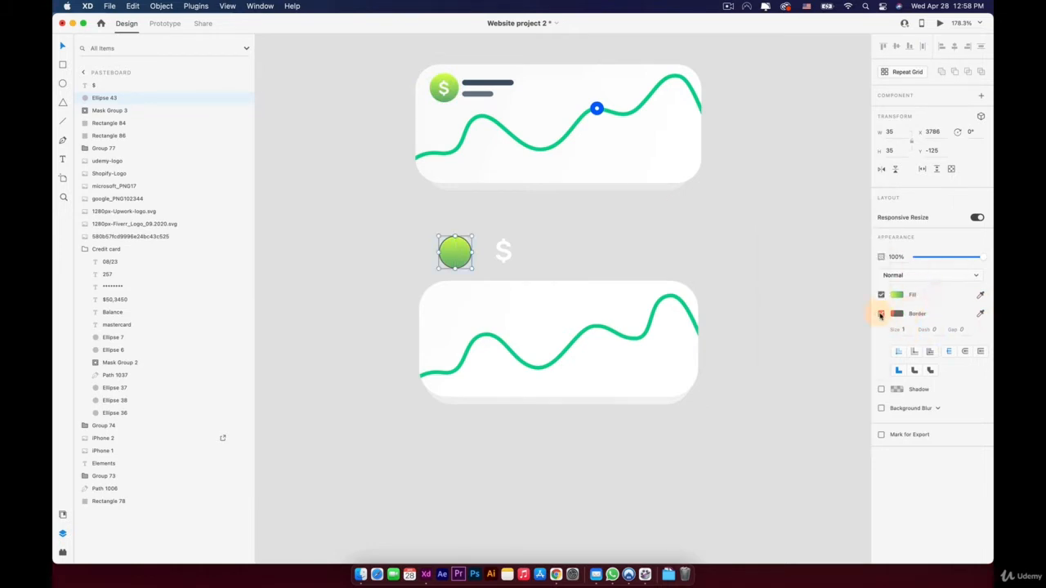
pyautogui.click(881, 314)
# - Scale the dollar sign down to font size 21 and center it on the green circle
pyautogui.scroll(3, 430, 306)
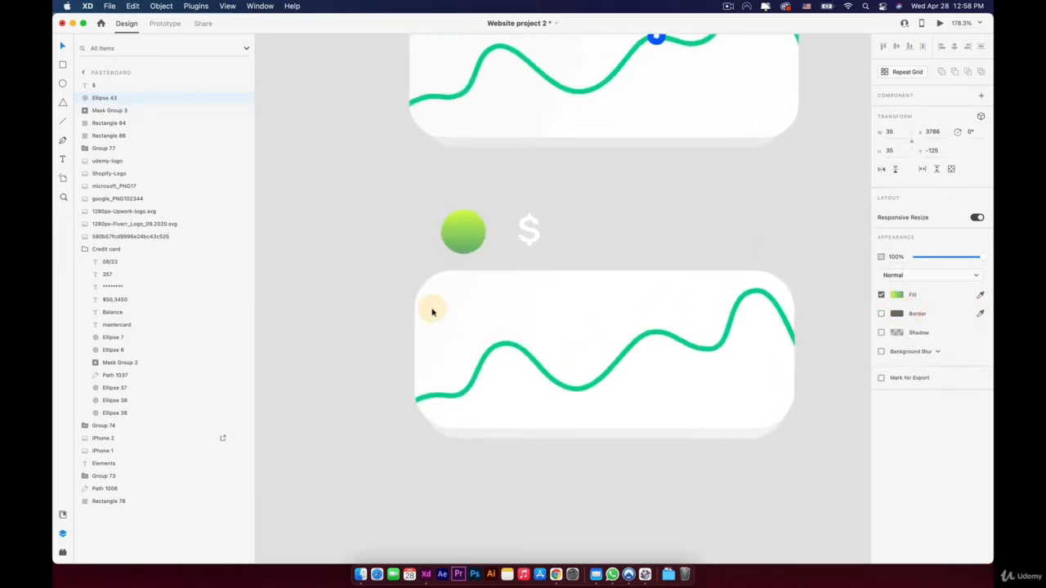
pyautogui.moveTo(535, 223); pyautogui.dragTo(462, 247)
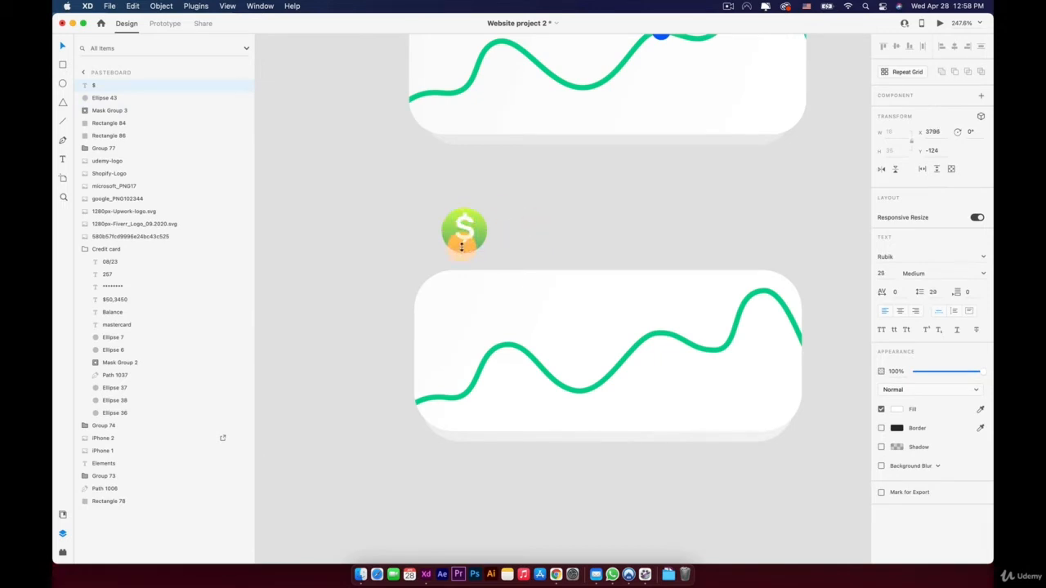
pyautogui.scroll(1, 459, 161)
pyautogui.scroll(5, 444, 262)
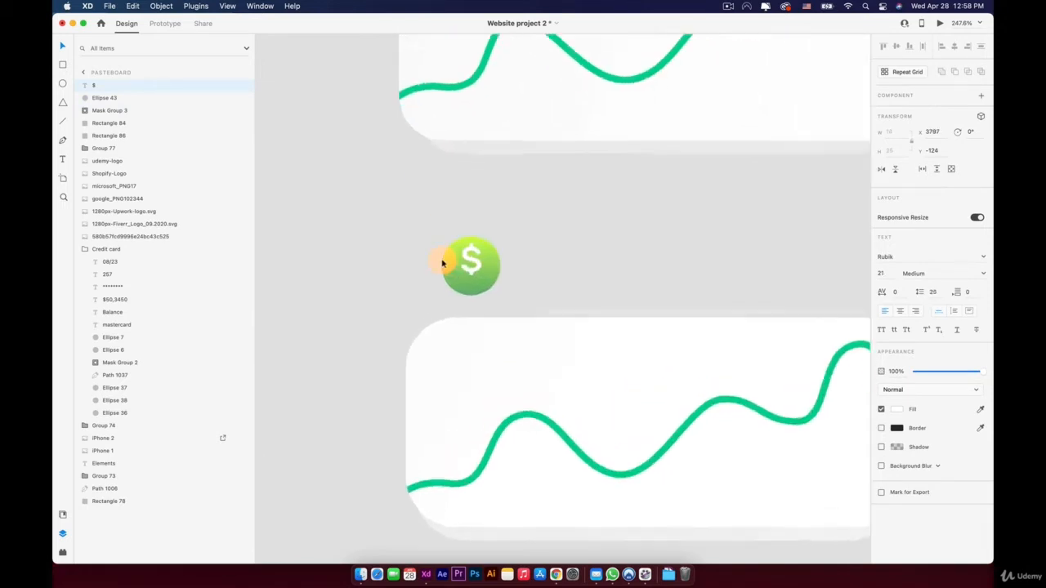
pyautogui.moveTo(484, 256); pyautogui.dragTo(493, 281)
pyautogui.click(602, 278)
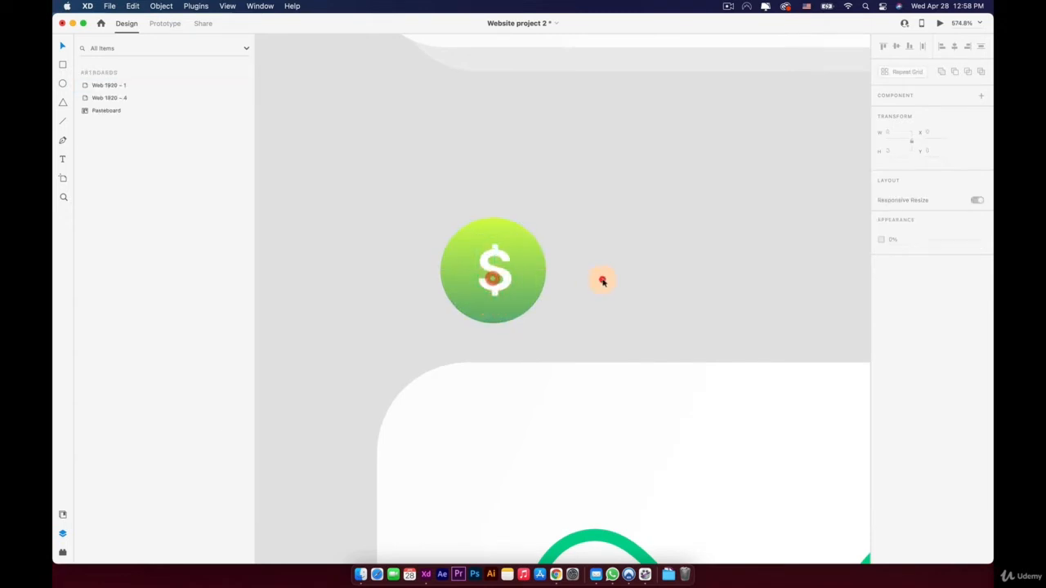
# - Draw a thin rectangle about 66 × 7 to the right of the new dollar icon, level with its upper half
pyautogui.scroll(-5, 603, 280)
pyautogui.press('space')
pyautogui.moveTo(665, 256); pyautogui.dragTo(526, 262)
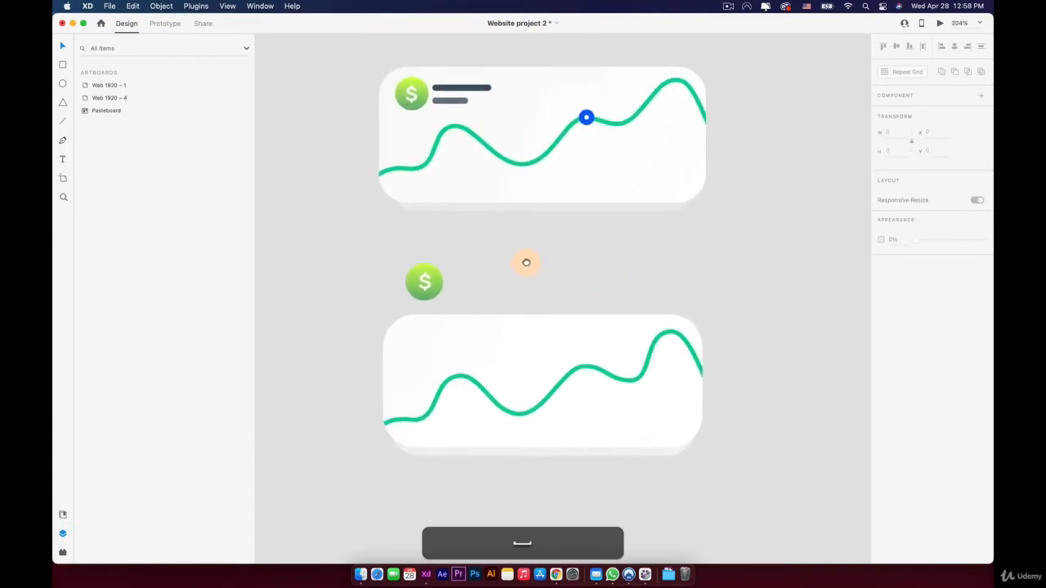
pyautogui.click(400, 137)
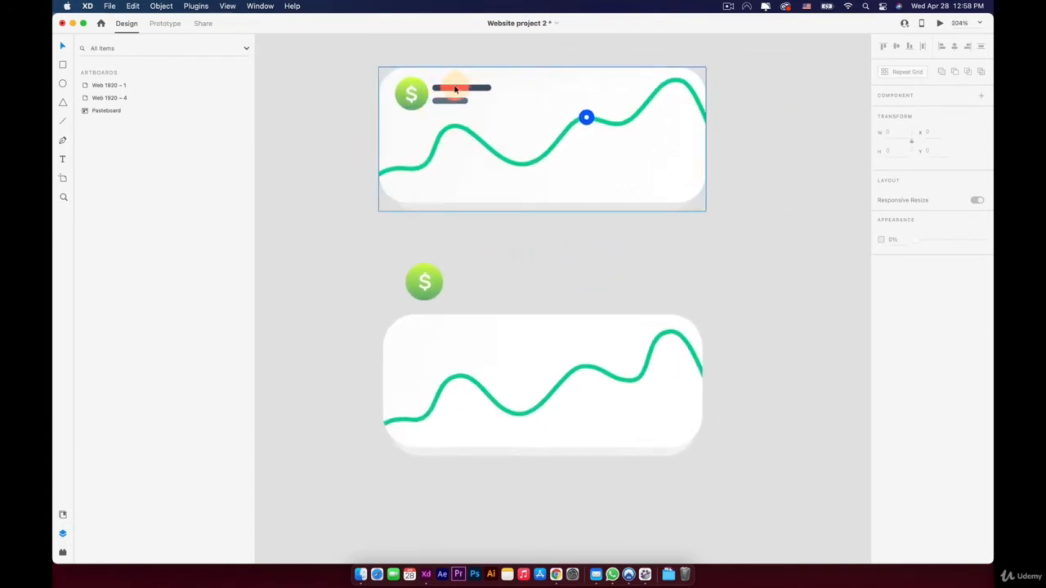
pyautogui.click(354, 145)
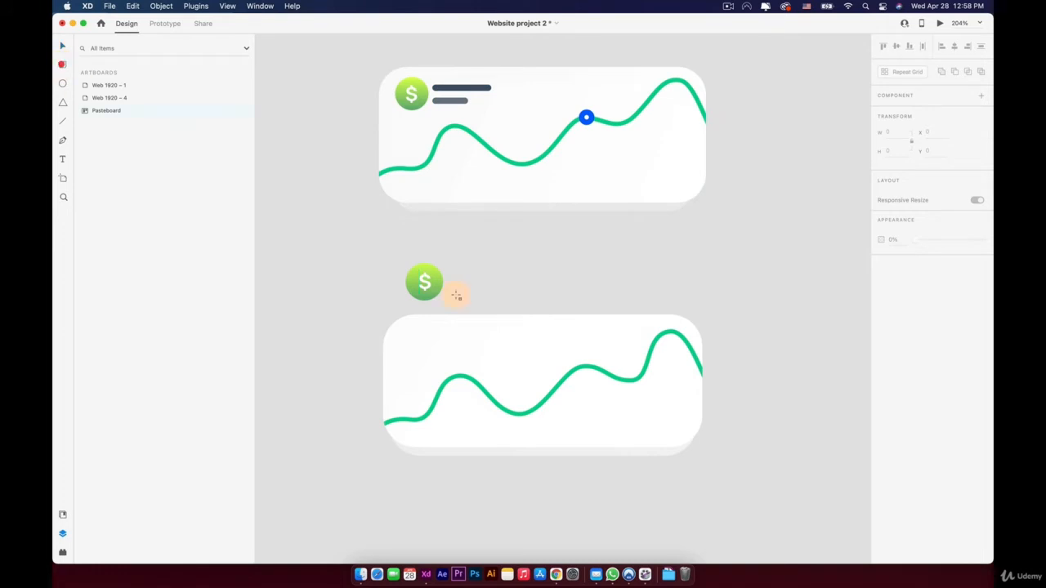
pyautogui.moveTo(450, 272); pyautogui.dragTo(488, 279)
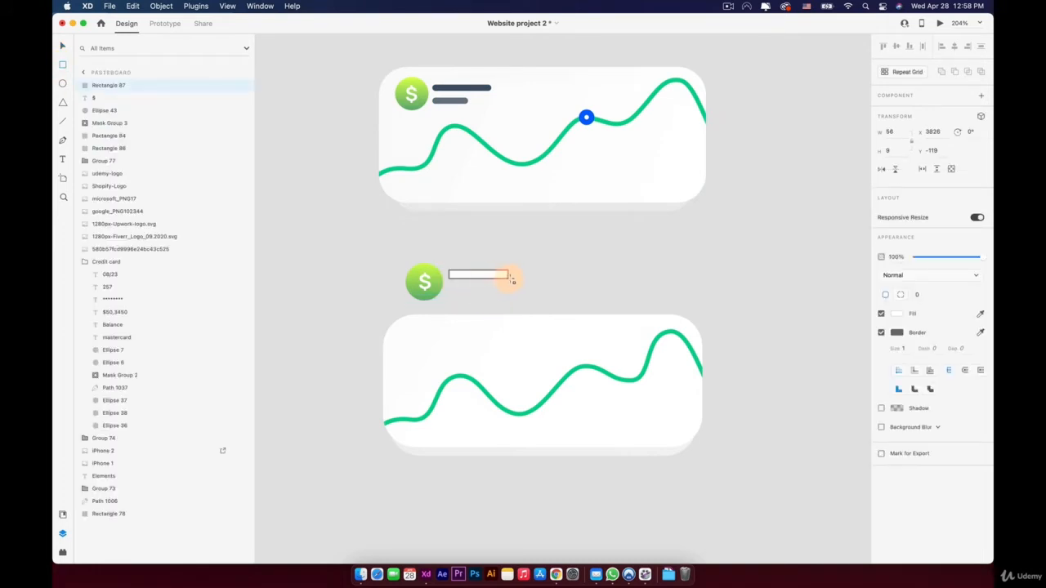
# - Remove the thin rectangle's border, keep its fill enabled, and undo the dark color sampled onto the border
pyautogui.click(881, 316)
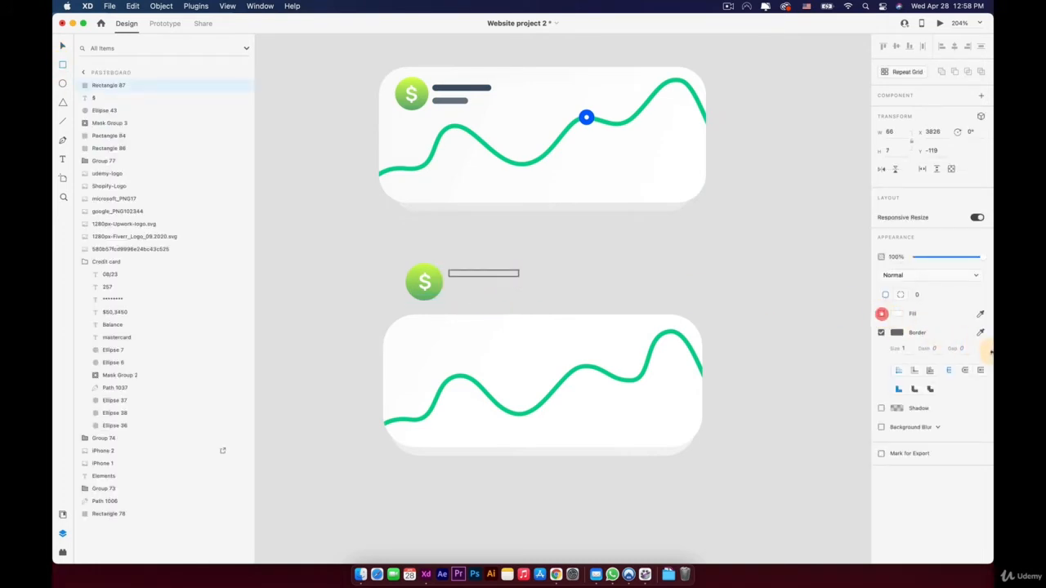
pyautogui.click(882, 314)
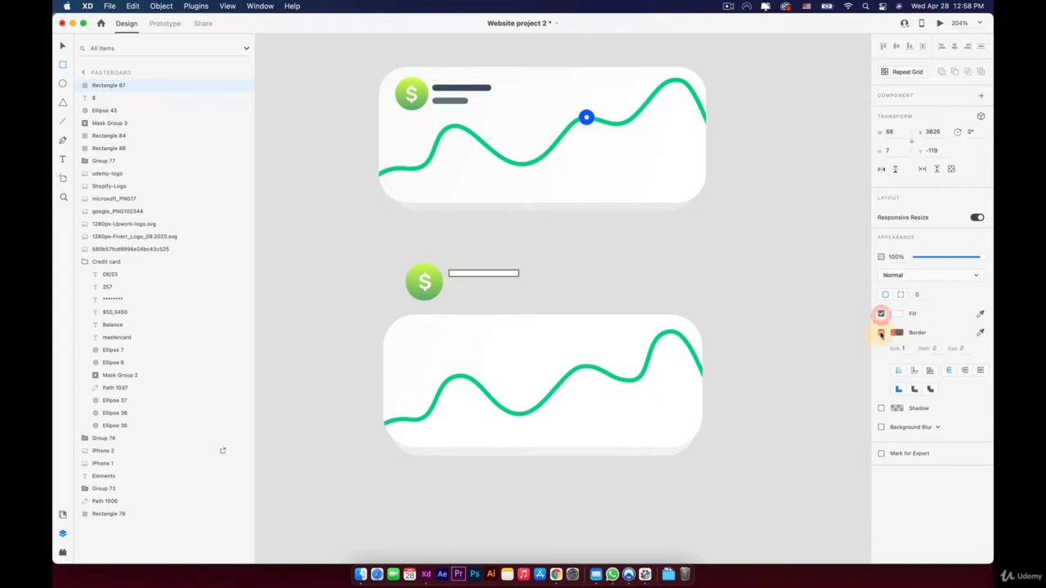
pyautogui.click(881, 333)
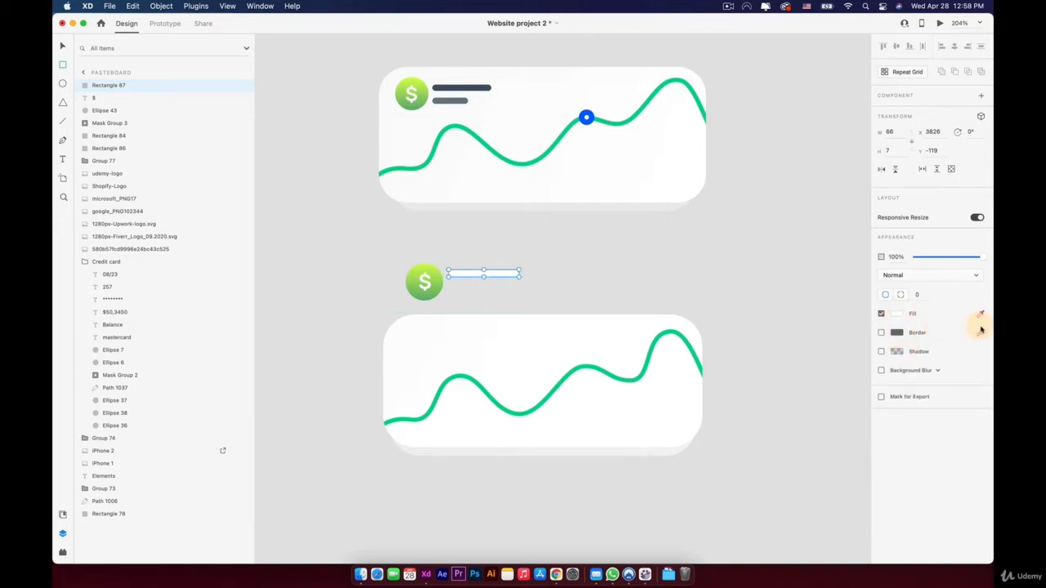
pyautogui.press('super+z')
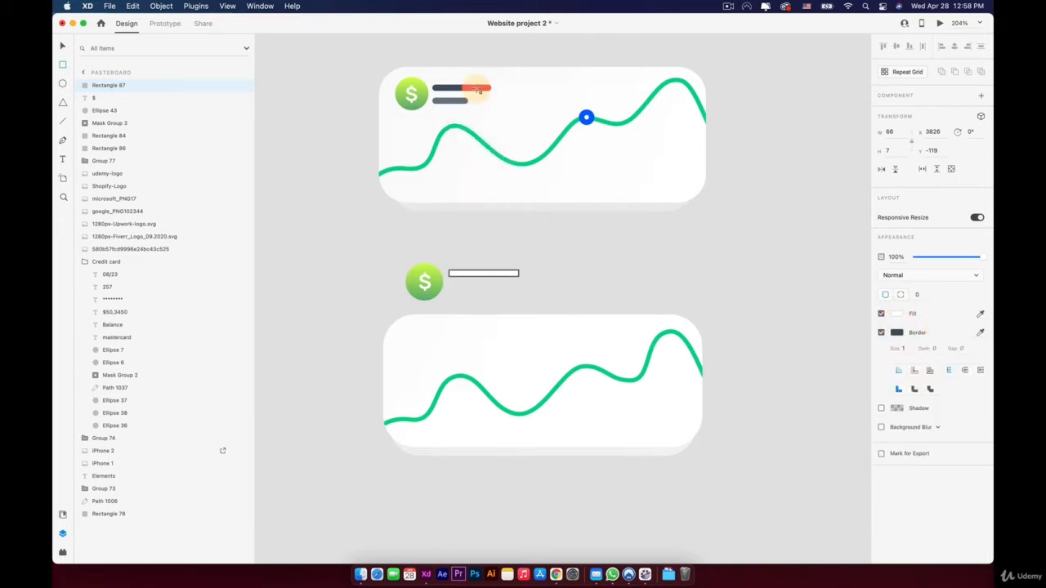
pyautogui.press('super+z')
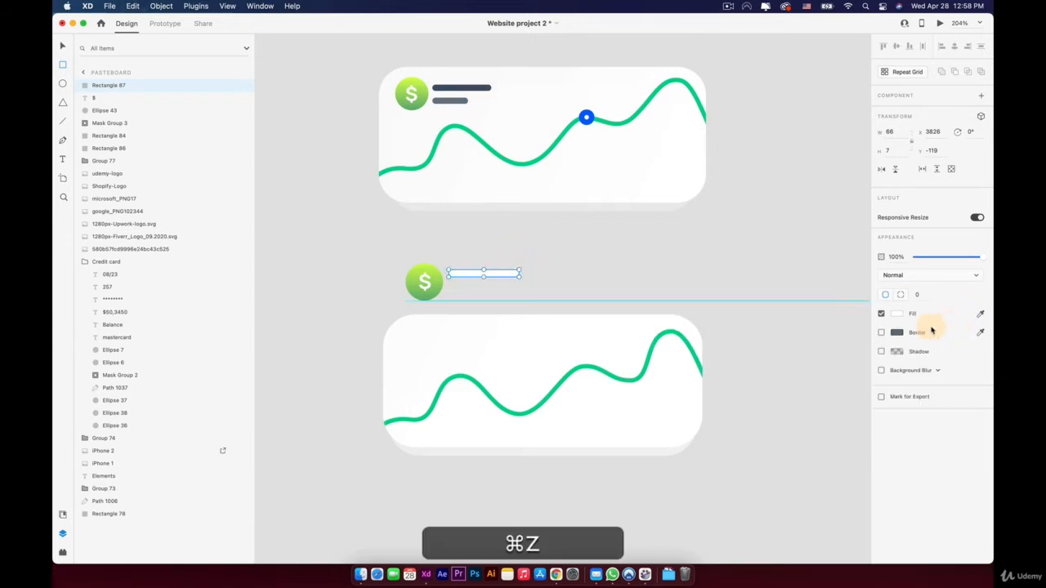
# - Fill the thin bar with the dark color sampled from the reference's upper text bar and round its corners to radius 4
pyautogui.click(981, 314)
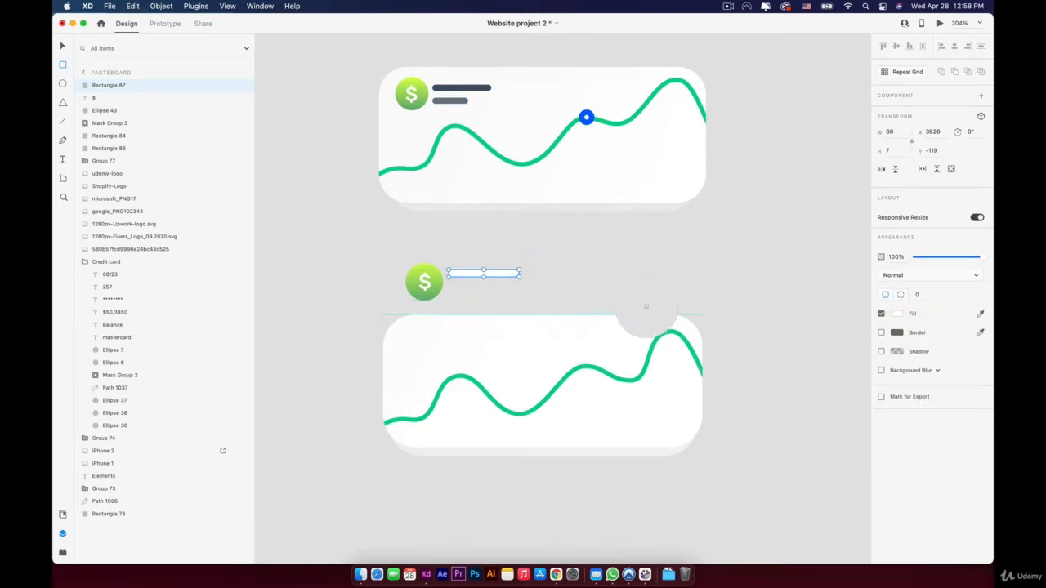
pyautogui.click(460, 87)
pyautogui.scroll(5, 507, 282)
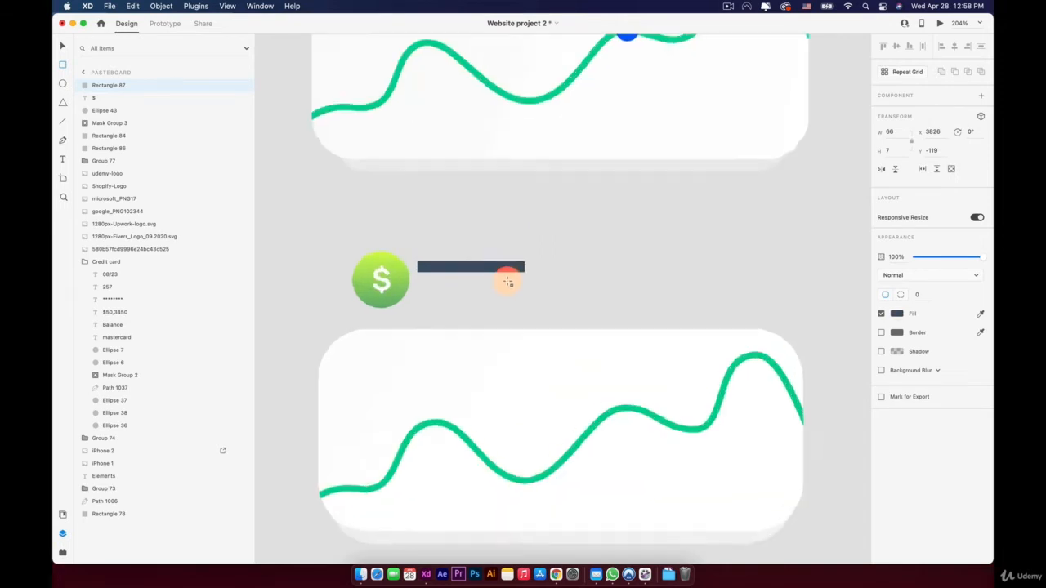
pyautogui.press('v')
pyautogui.moveTo(524, 264); pyautogui.dragTo(496, 266)
pyautogui.click(451, 263)
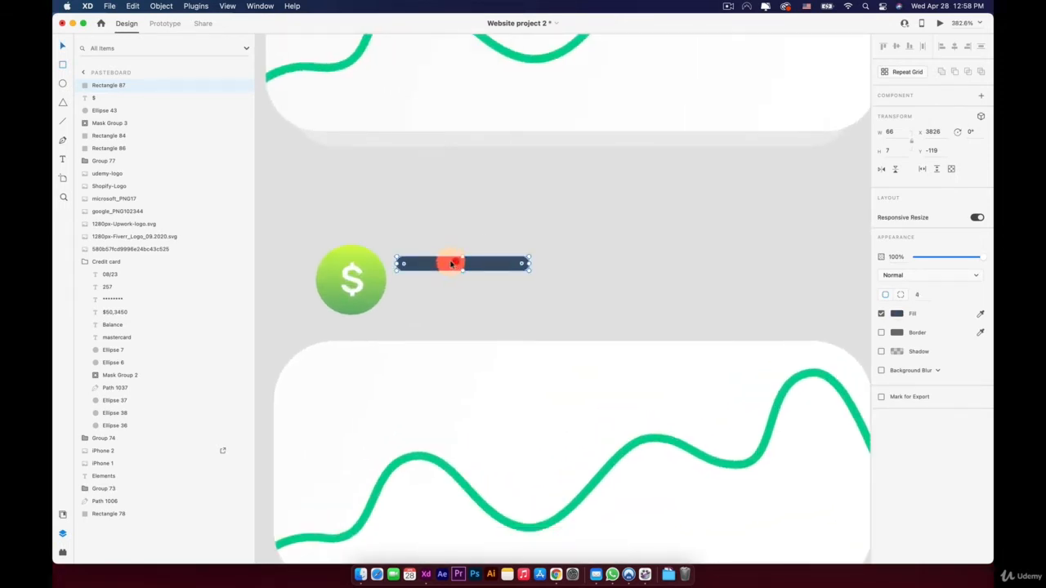
# - Reduce the rounded bar's height to 6
pyautogui.scroll(3, 446, 168)
pyautogui.scroll(-2, 449, 179)
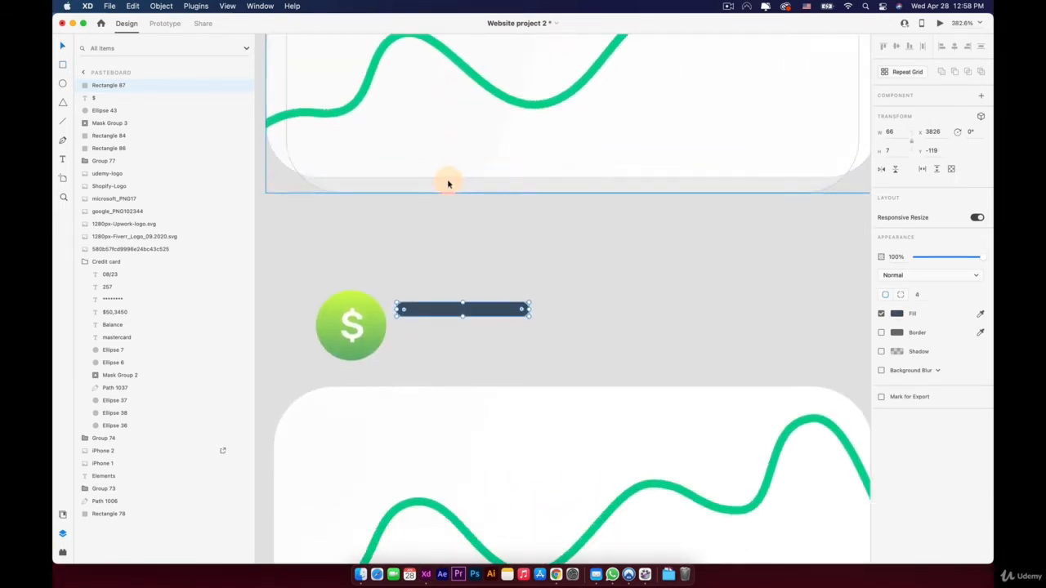
pyautogui.scroll(3, 453, 345)
pyautogui.scroll(2, 452, 346)
pyautogui.click(472, 295)
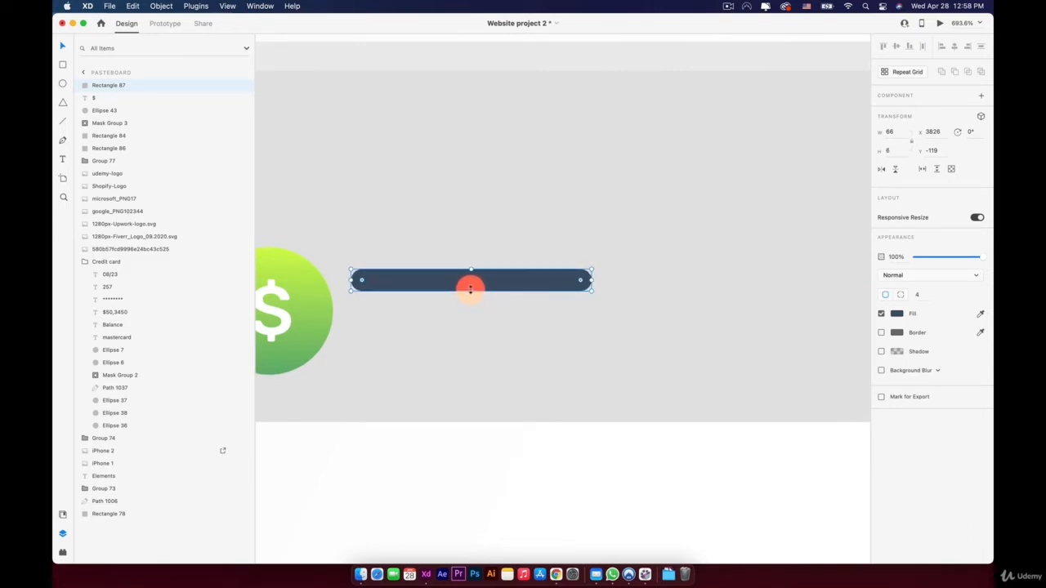
# - Duplicate the rounded bar directly below itself and shorten the copy to about 35 wide
pyautogui.moveTo(436, 281); pyautogui.dragTo(434, 313)
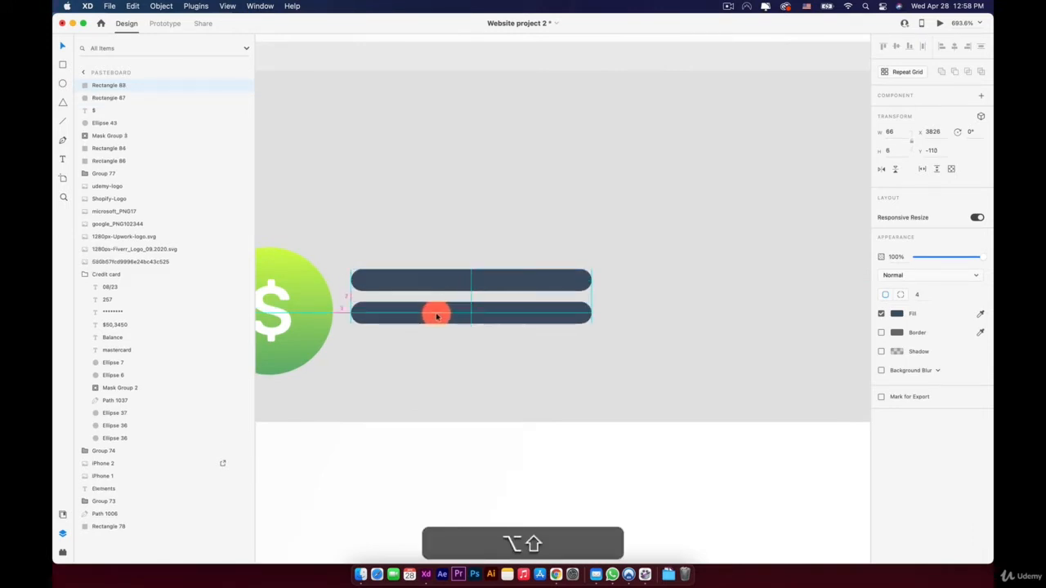
pyautogui.moveTo(588, 313); pyautogui.dragTo(486, 308)
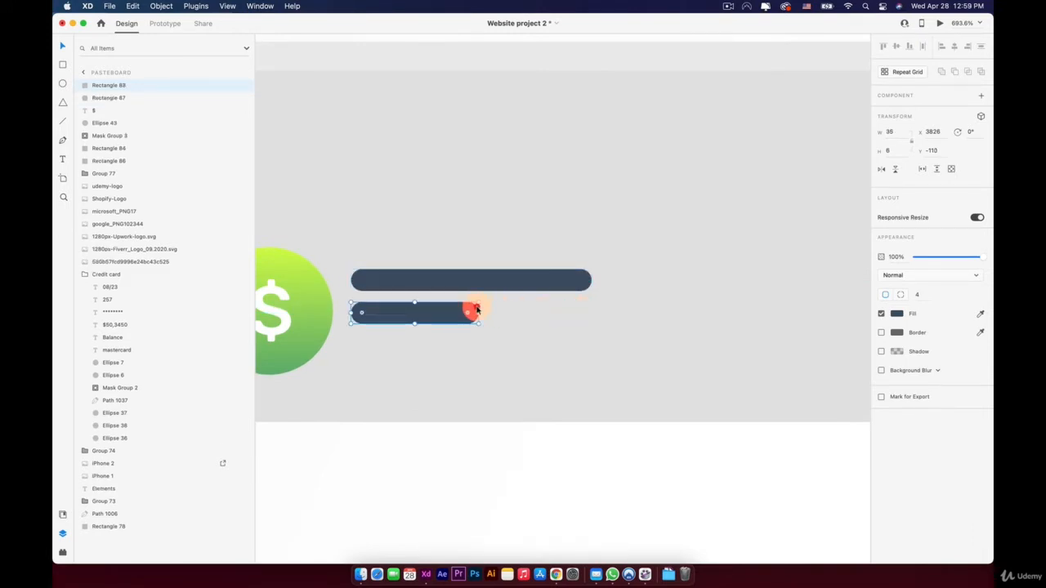
# - Try to sample the reference's lower text bar color for the short bar's fill
pyautogui.scroll(-5, 478, 309)
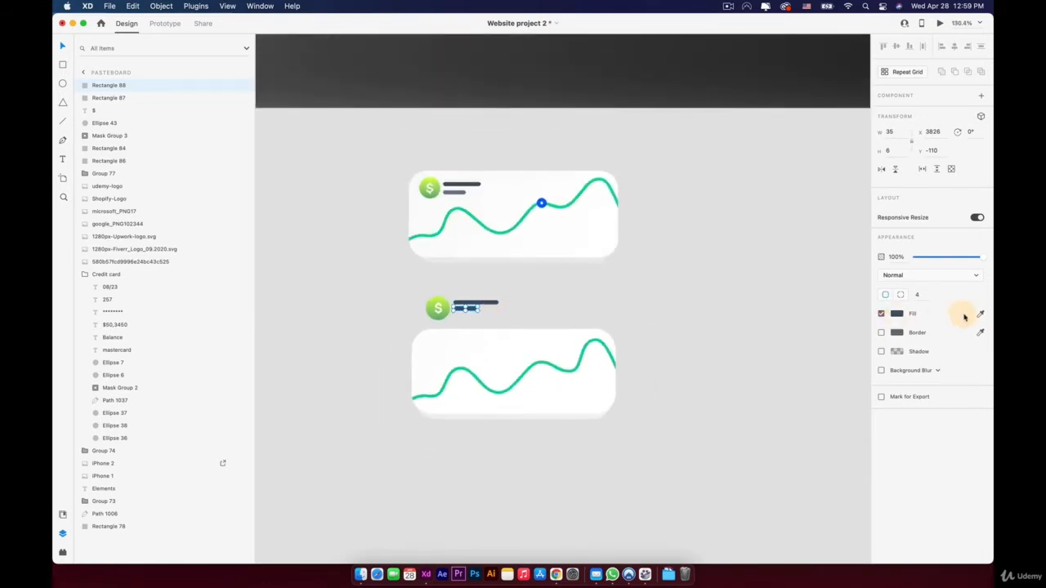
pyautogui.click(980, 314)
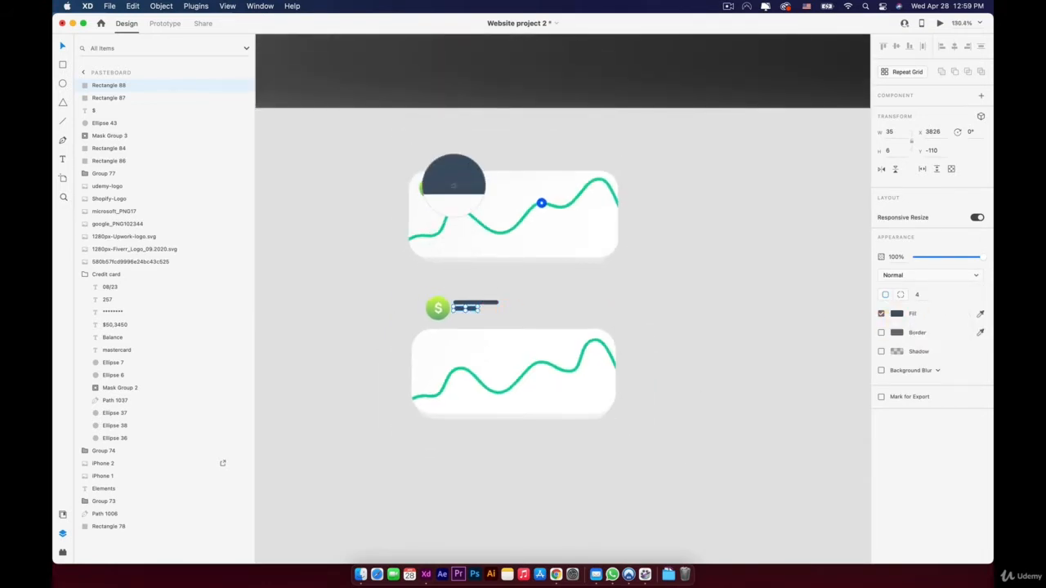
pyautogui.click(451, 203)
# - Move the short bar lower and shift the long bar down so the pair sits level with the dollar icon
pyautogui.scroll(5, 466, 282)
pyautogui.scroll(2, 465, 288)
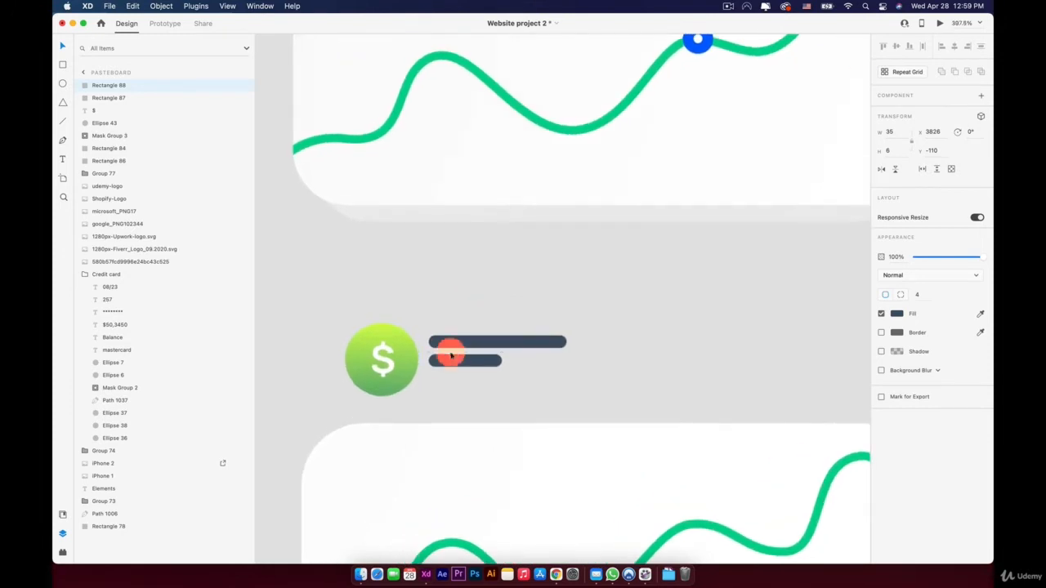
pyautogui.moveTo(450, 360); pyautogui.dragTo(449, 370)
pyautogui.click(449, 345)
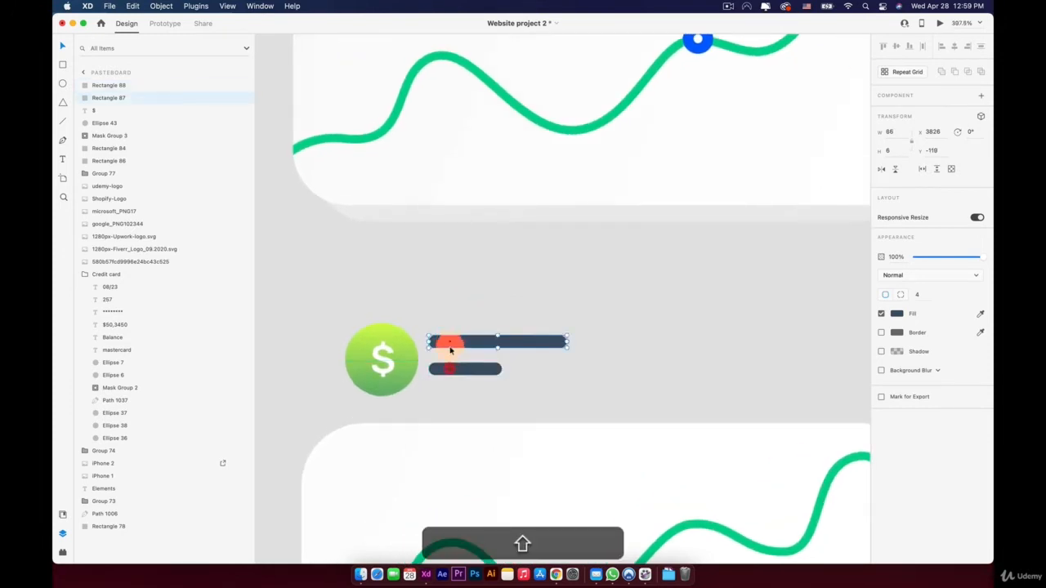
pyautogui.keyDown('shift'); pyautogui.click(450, 368); pyautogui.keyUp('shift')
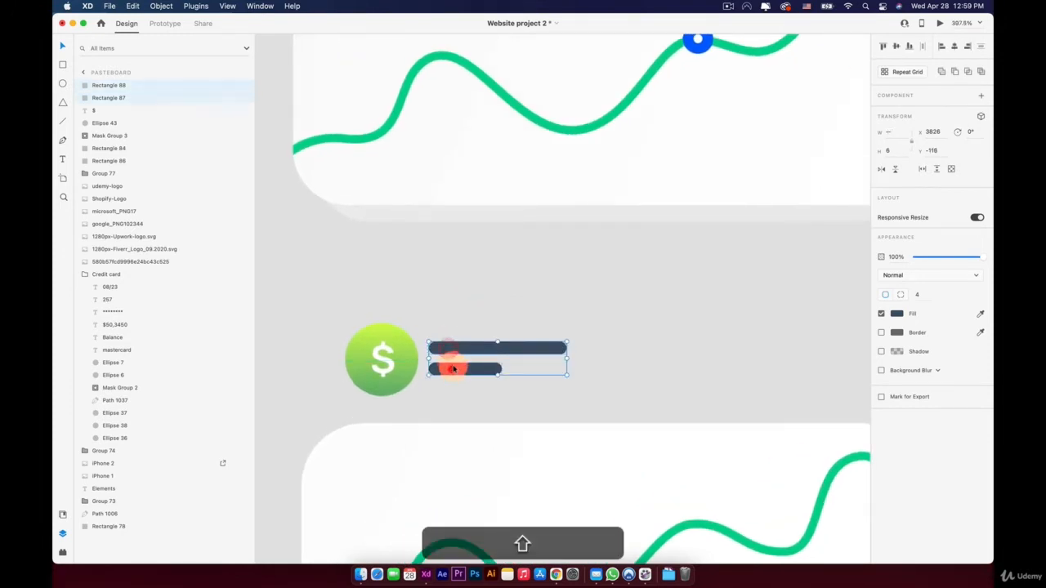
pyautogui.scroll(-3, 453, 367)
pyautogui.scroll(2, 454, 367)
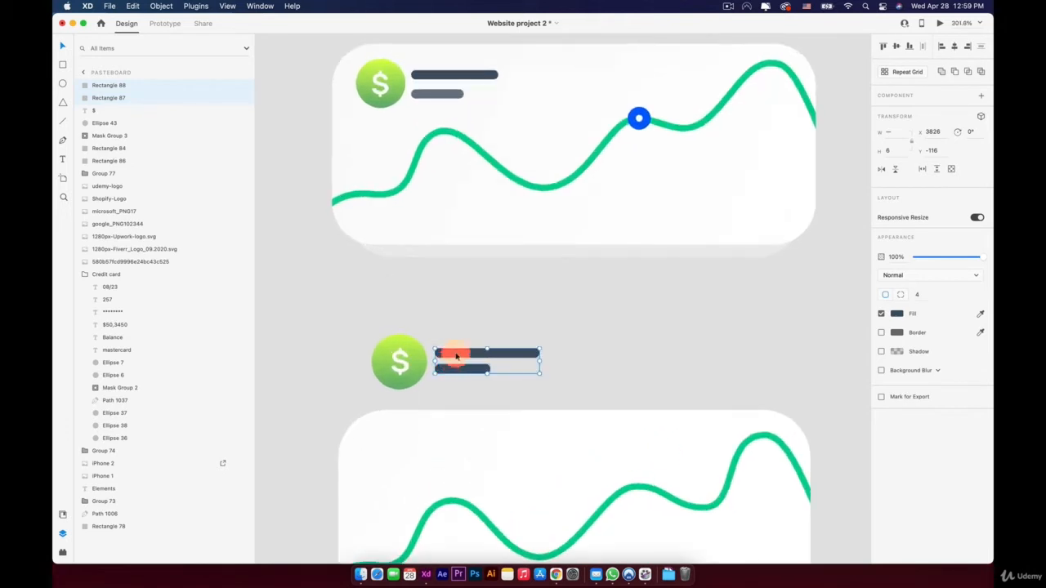
# - Spread the two bars farther apart and fill the short one with the lighter slate sampled from the reference's lower text bar
pyautogui.click(457, 342)
pyautogui.moveTo(455, 358); pyautogui.dragTo(447, 372)
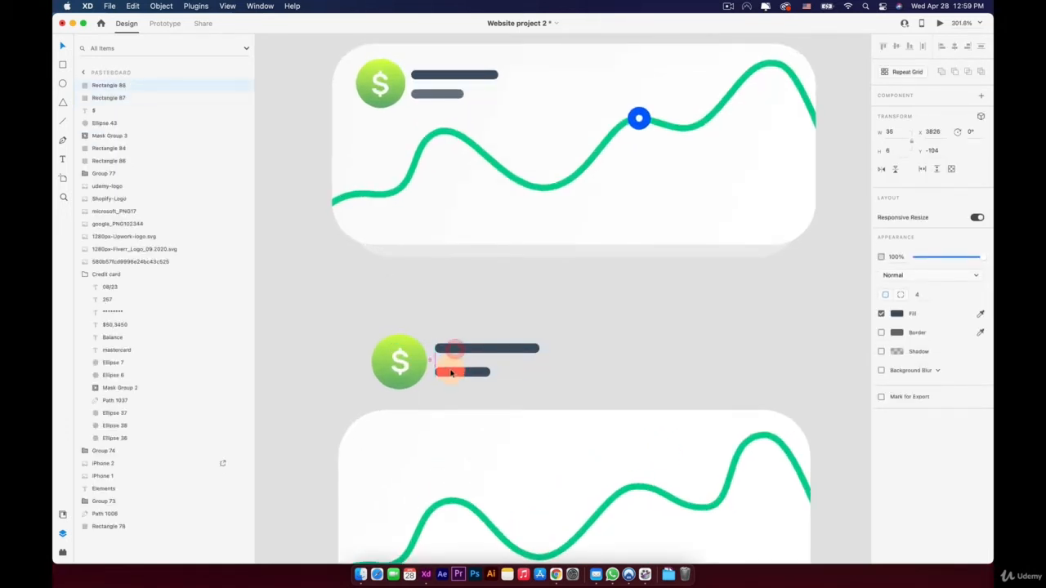
pyautogui.click(980, 313)
pyautogui.click(428, 91)
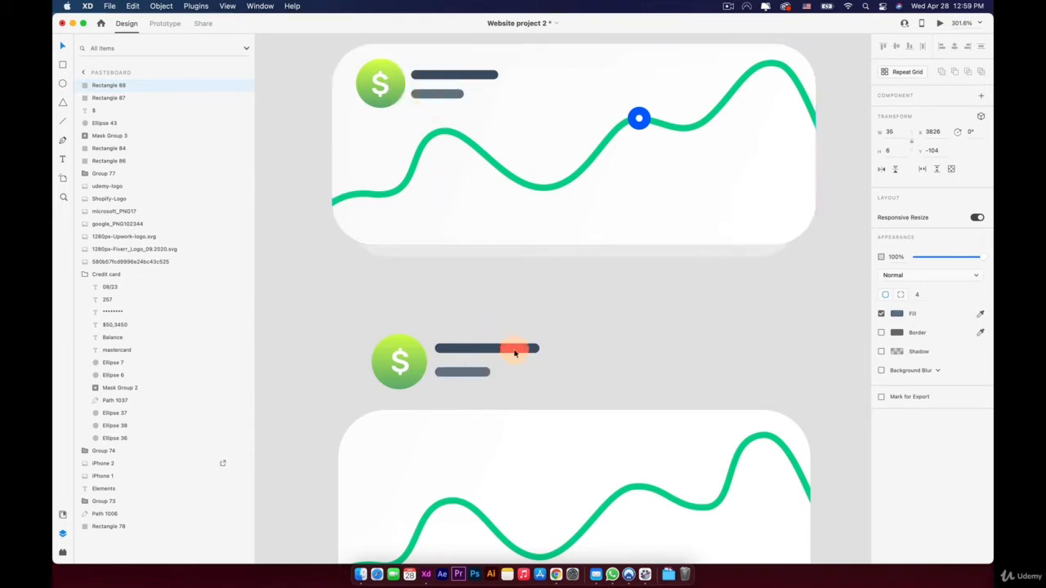
# - Align the long bar and the dollar icon by nudging the bar slightly down and the icon with its circle slightly up
pyautogui.click(542, 372)
pyautogui.moveTo(442, 353); pyautogui.dragTo(442, 356)
pyautogui.click(400, 364)
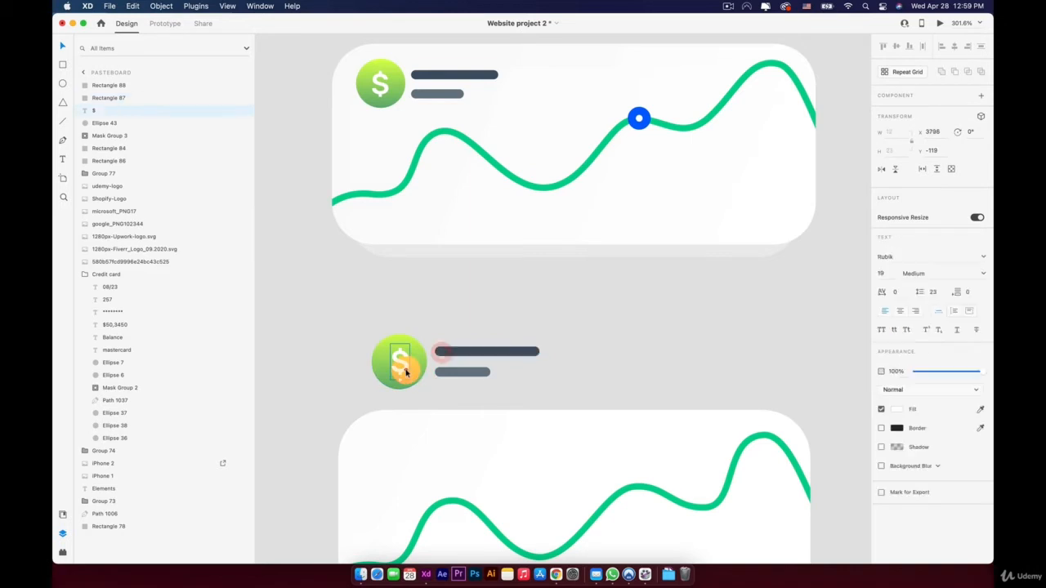
pyautogui.keyDown('shift'); pyautogui.click(416, 369); pyautogui.keyUp('shift')
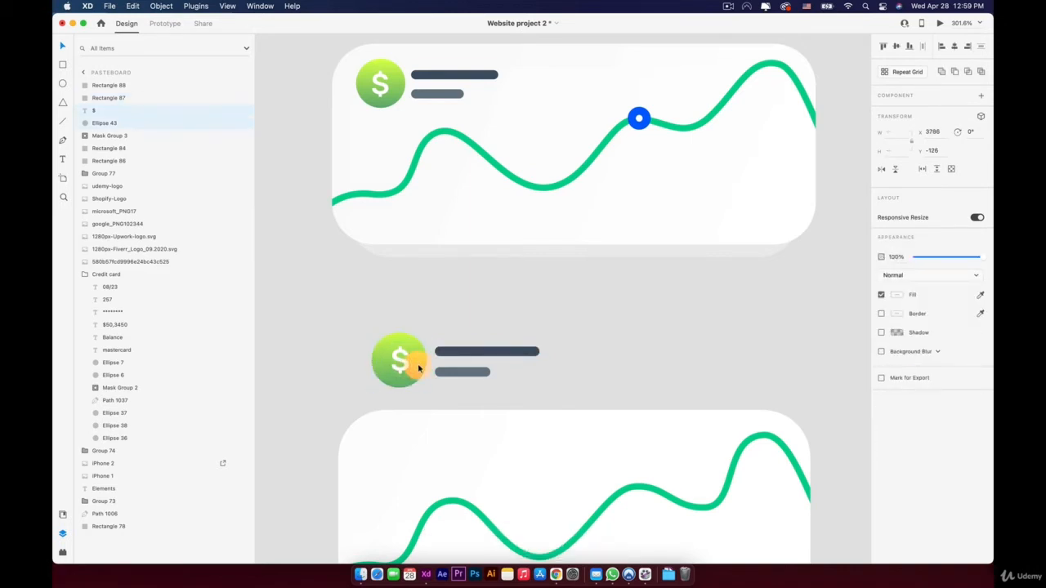
pyautogui.click(614, 339)
# - Group the dollar icon with both text bars and place the group in the new card's upper-left corner
pyautogui.moveTo(566, 330); pyautogui.dragTo(346, 383)
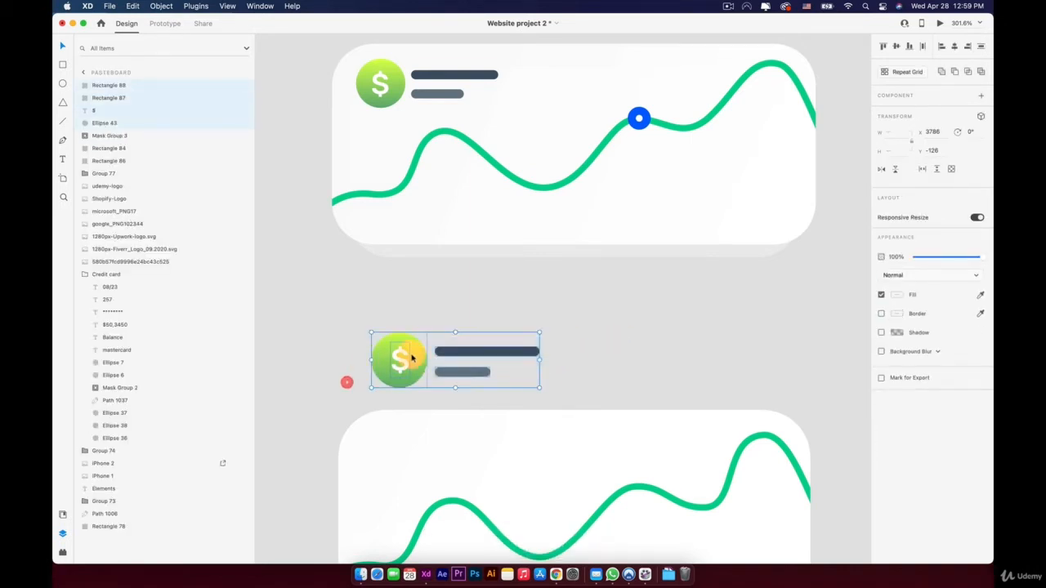
pyautogui.rightClick(413, 357)
pyautogui.click(438, 415)
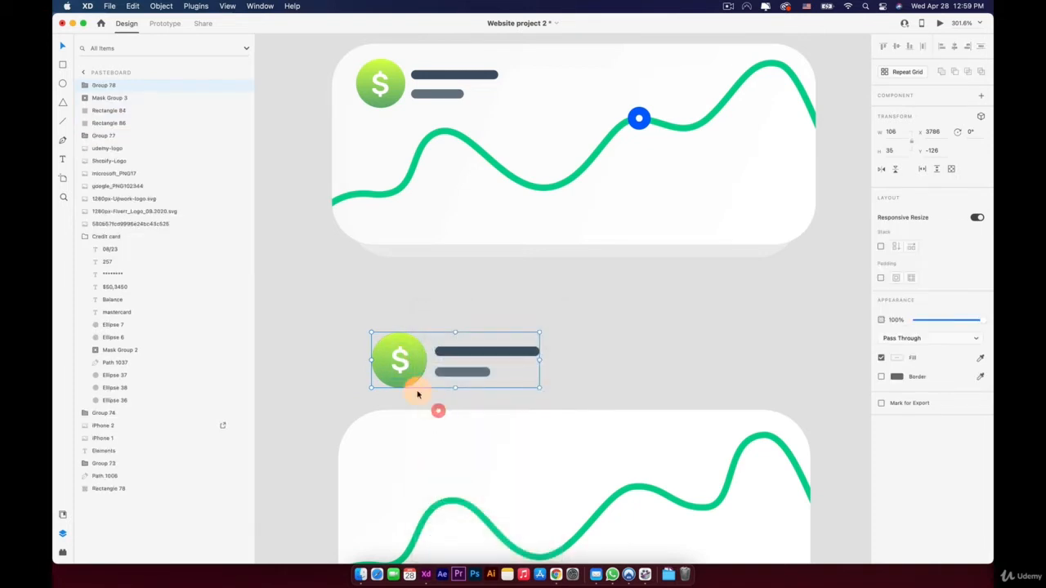
pyautogui.press('space')
pyautogui.moveTo(338, 333); pyautogui.dragTo(356, 180)
pyautogui.moveTo(415, 232); pyautogui.dragTo(408, 308)
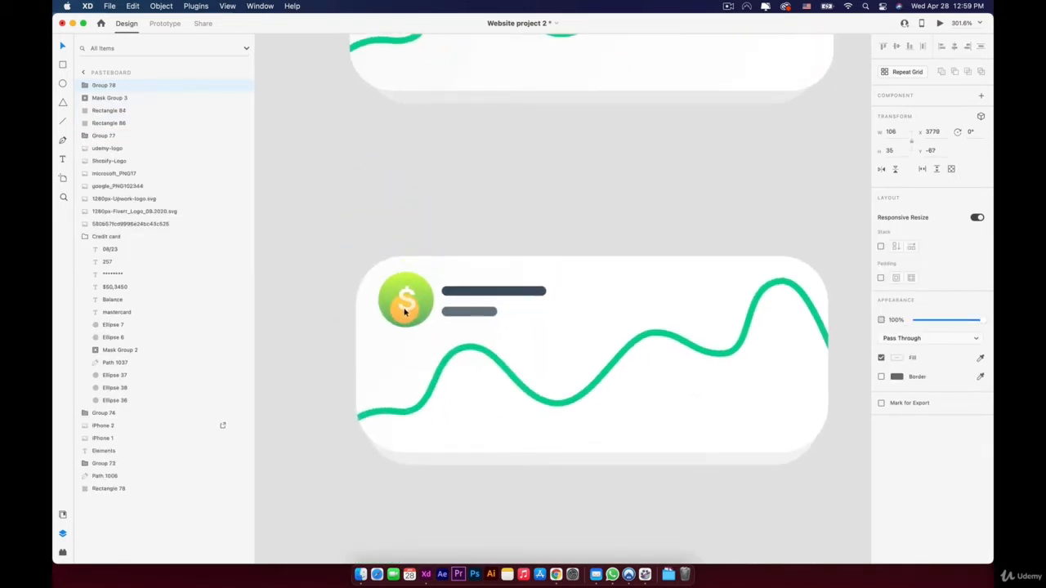
pyautogui.scroll(-5, 409, 308)
pyautogui.scroll(1, 406, 310)
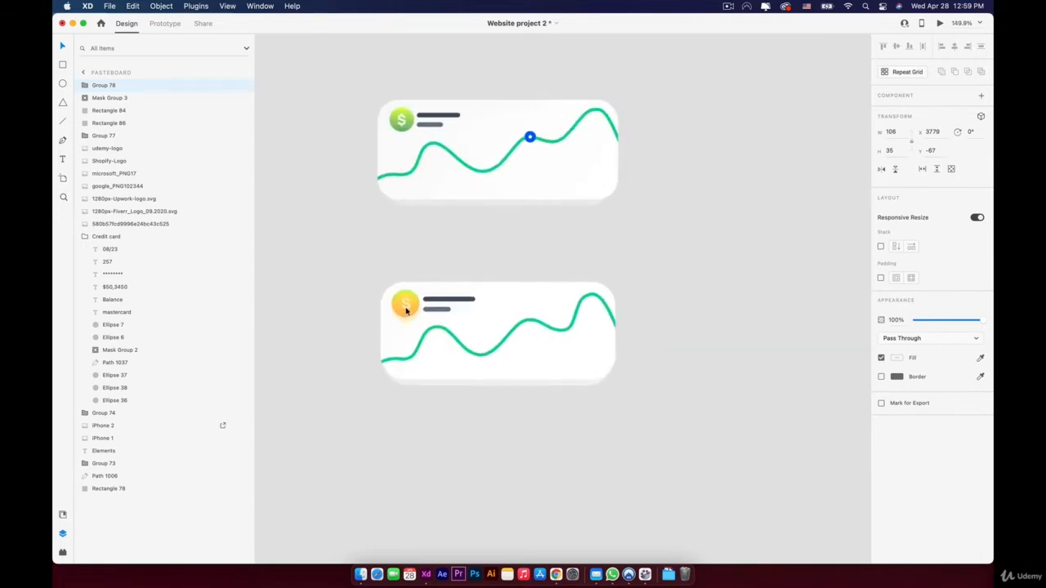
# - Draw a circle about 13 × 13 above the new card and set its border size to 4
pyautogui.scroll(3, 548, 315)
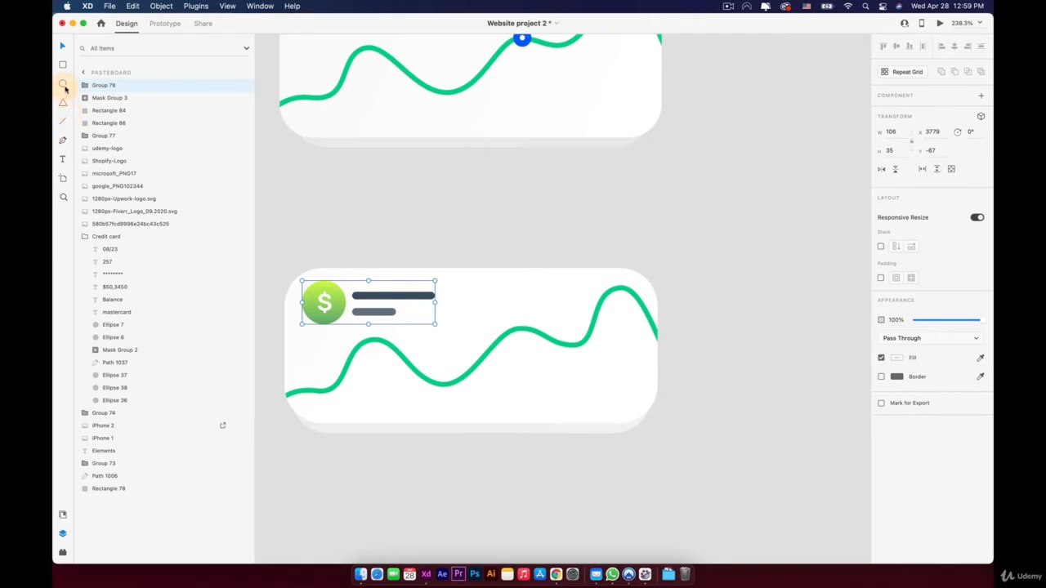
pyautogui.press('e')
pyautogui.moveTo(502, 224); pyautogui.dragTo(511, 234)
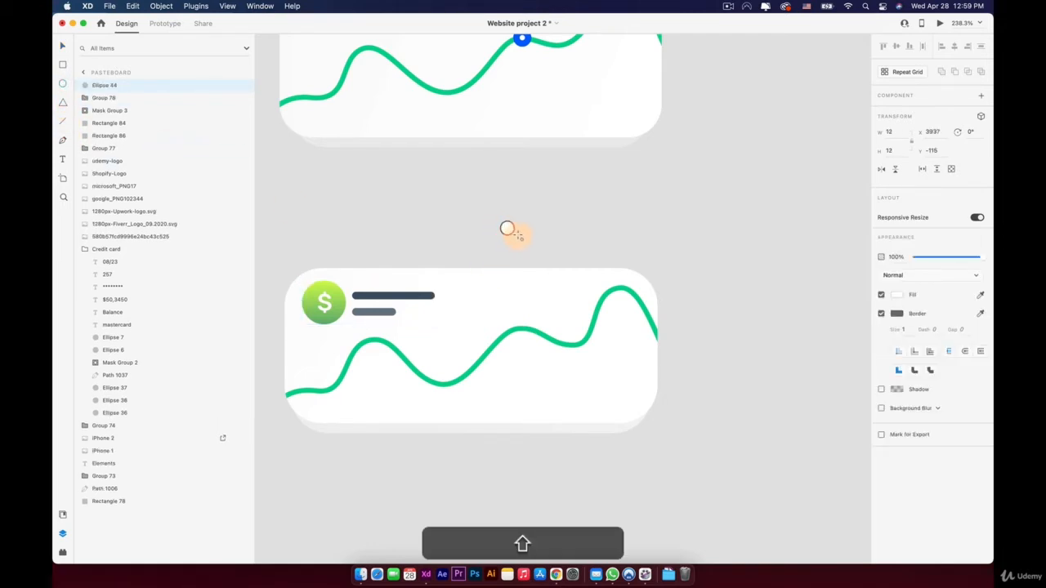
pyautogui.click(902, 329)
pyautogui.click(898, 353)
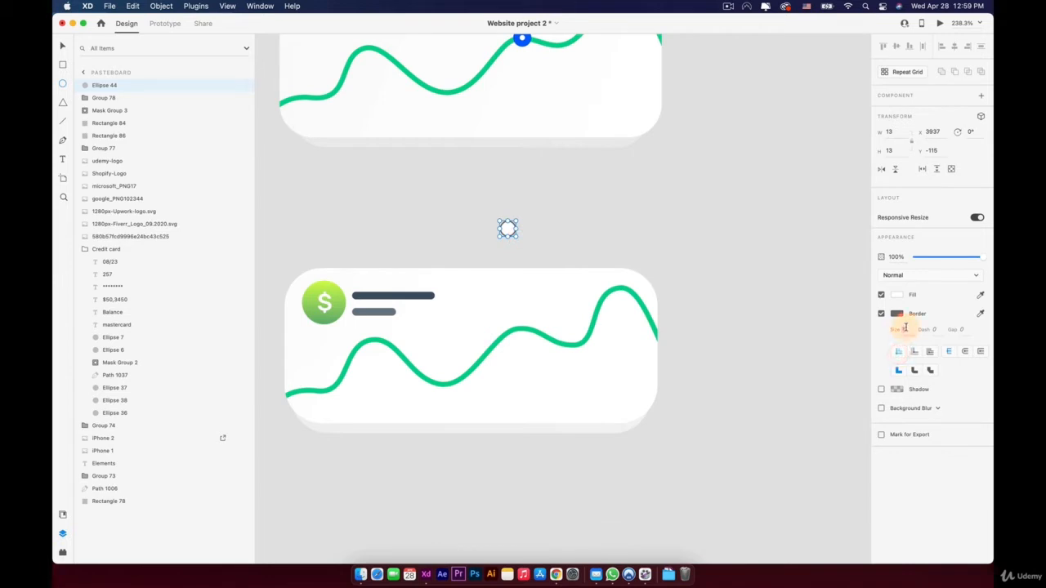
pyautogui.press('Up')
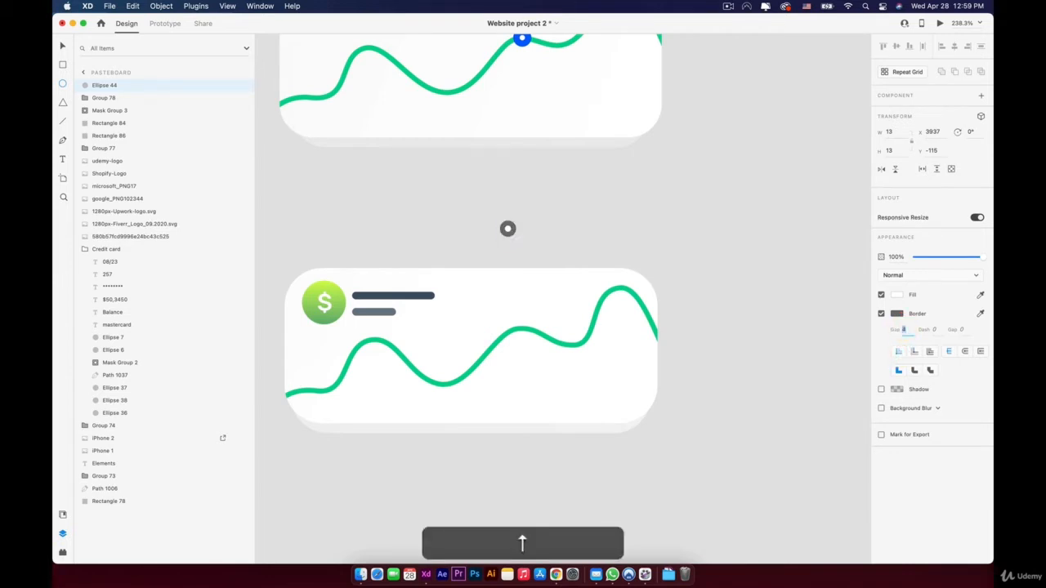
# - Match the circle's border to the reference marker's blue and place the circle, slightly enlarged, on the green line's middle peak
pyautogui.click(980, 315)
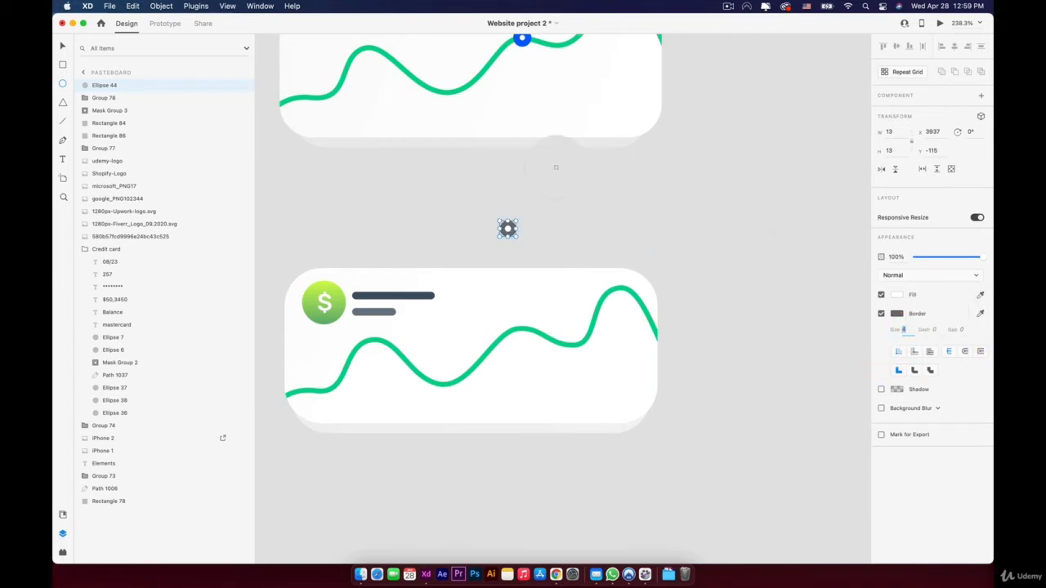
pyautogui.click(521, 39)
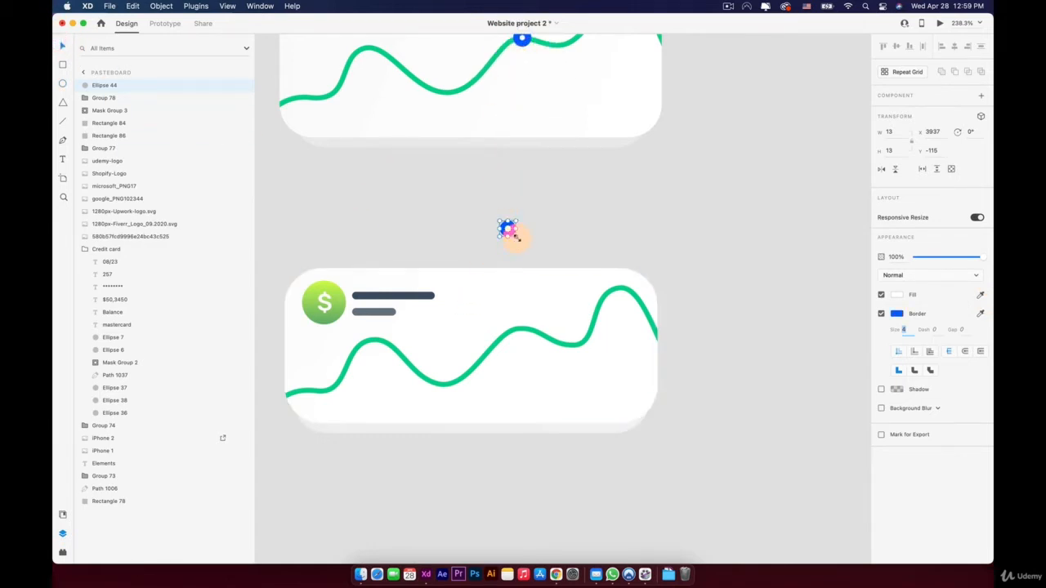
pyautogui.moveTo(516, 237); pyautogui.dragTo(522, 335)
pyautogui.click(547, 222)
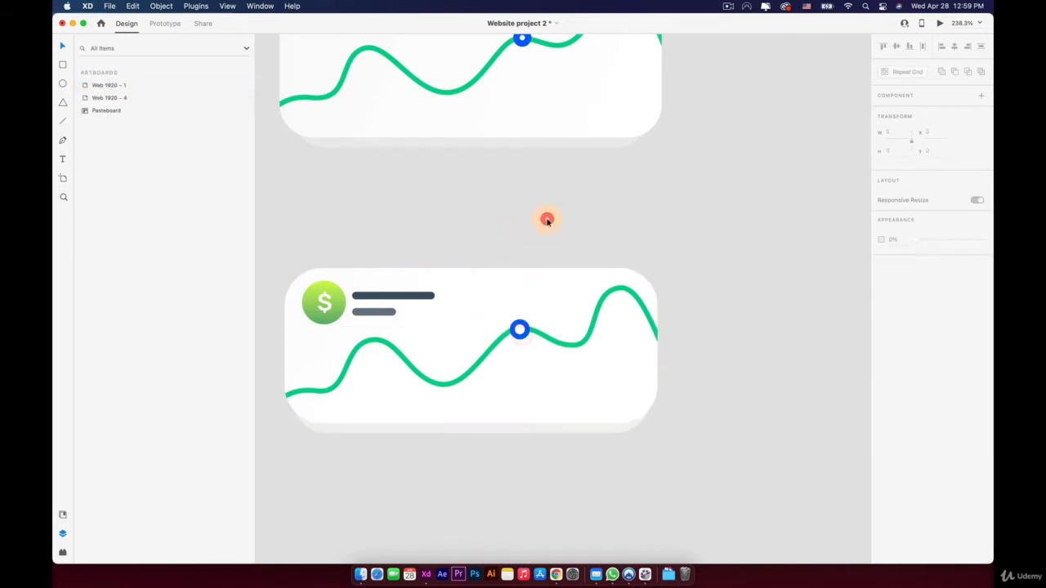
# - Group all parts of the new chart card, including the blue marker, icon group, masked chart and both card rectangles
pyautogui.scroll(-5, 547, 221)
pyautogui.scroll(5, 548, 223)
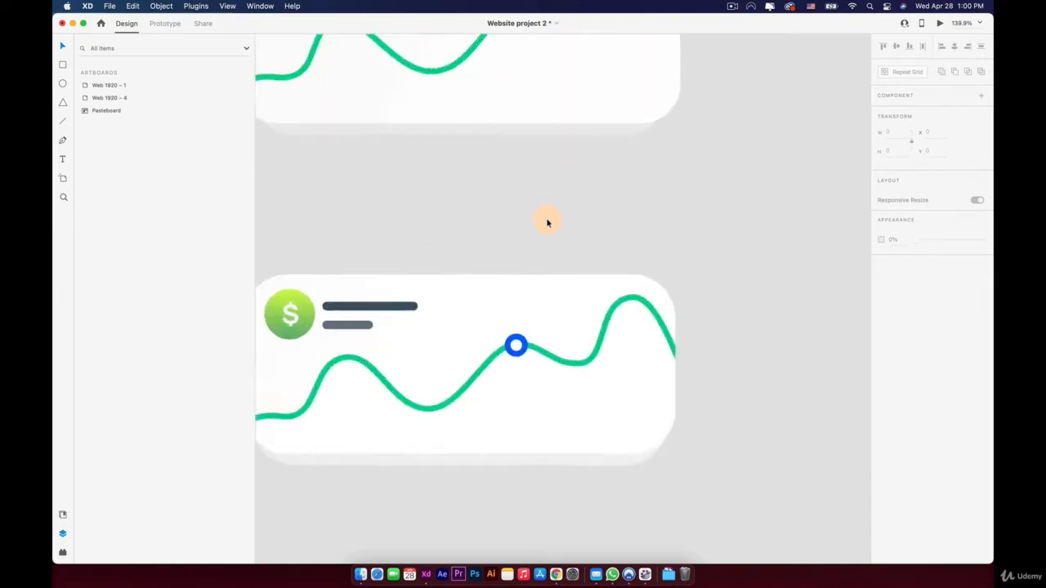
pyautogui.scroll(-2, 544, 227)
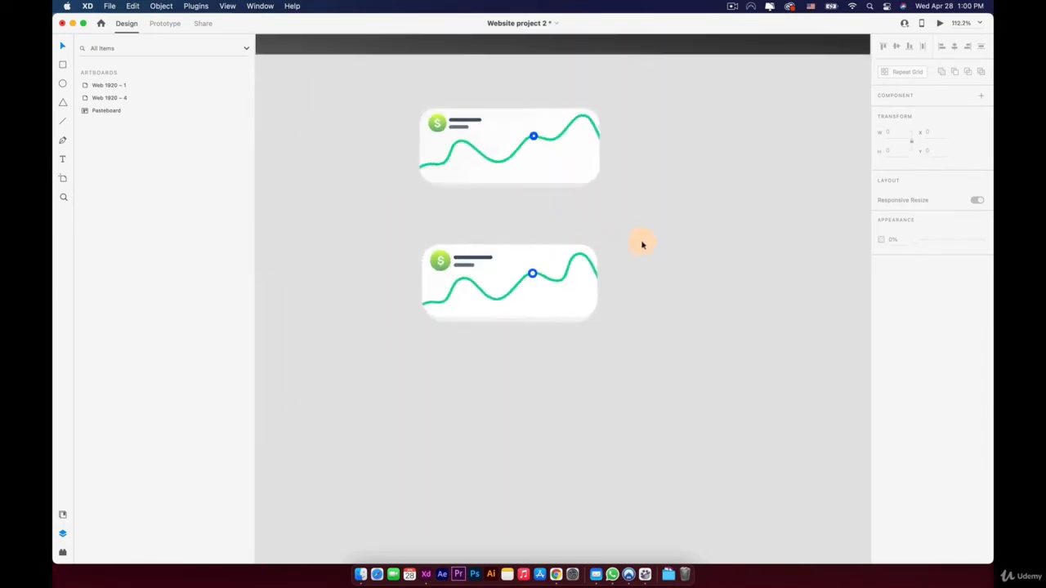
pyautogui.moveTo(686, 237); pyautogui.dragTo(406, 351)
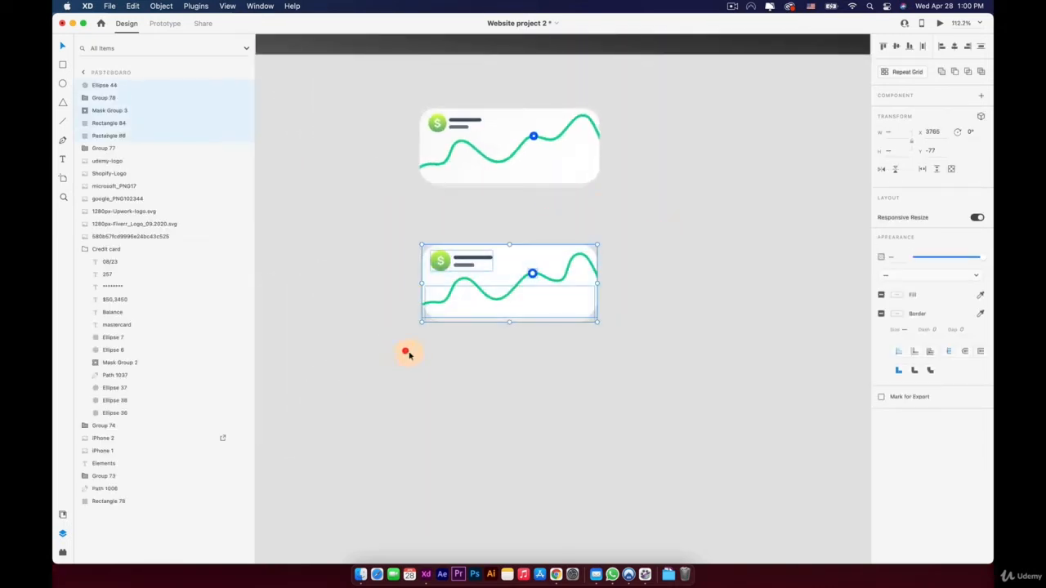
pyautogui.rightClick(464, 271)
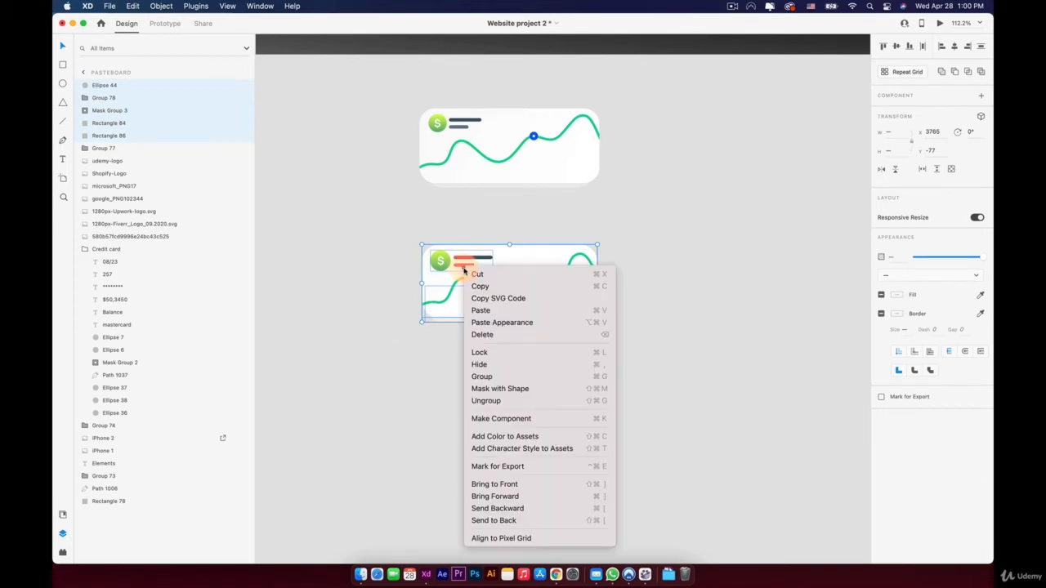
pyautogui.click(481, 375)
# - Move the grouped chart card onto the Web 1920 – 1 artboard, at the left edge of the front phone
pyautogui.scroll(-8, 397, 218)
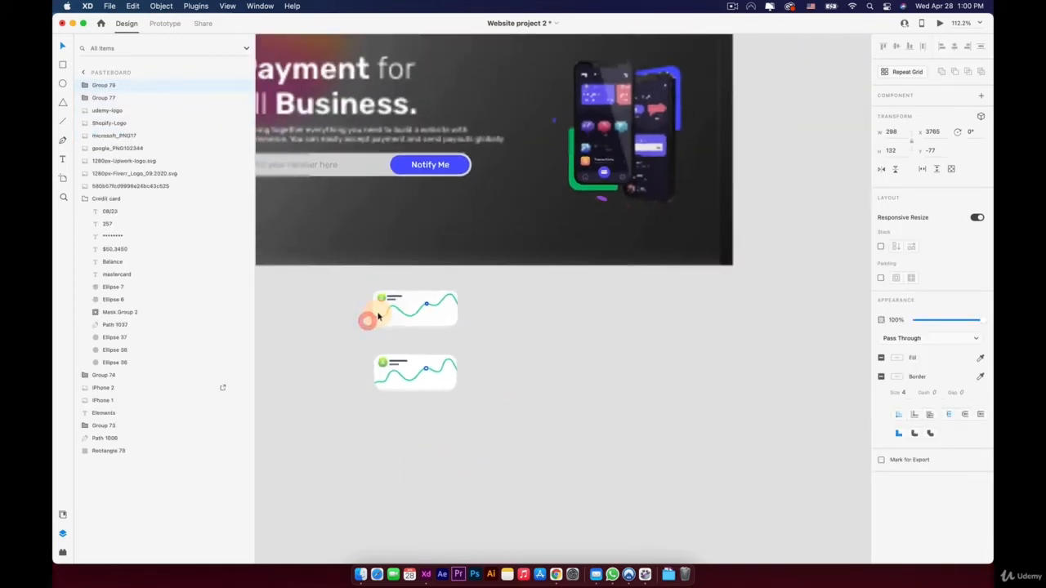
pyautogui.moveTo(361, 204); pyautogui.dragTo(486, 245)
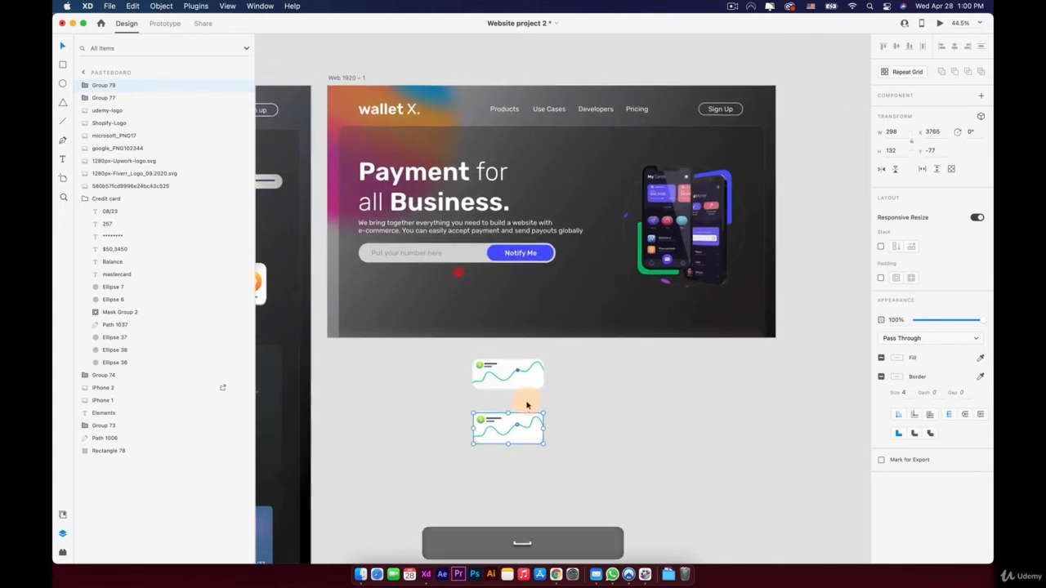
pyautogui.click(523, 422)
pyautogui.moveTo(523, 423); pyautogui.dragTo(651, 196)
pyautogui.click(587, 463)
pyautogui.scroll(3, 609, 216)
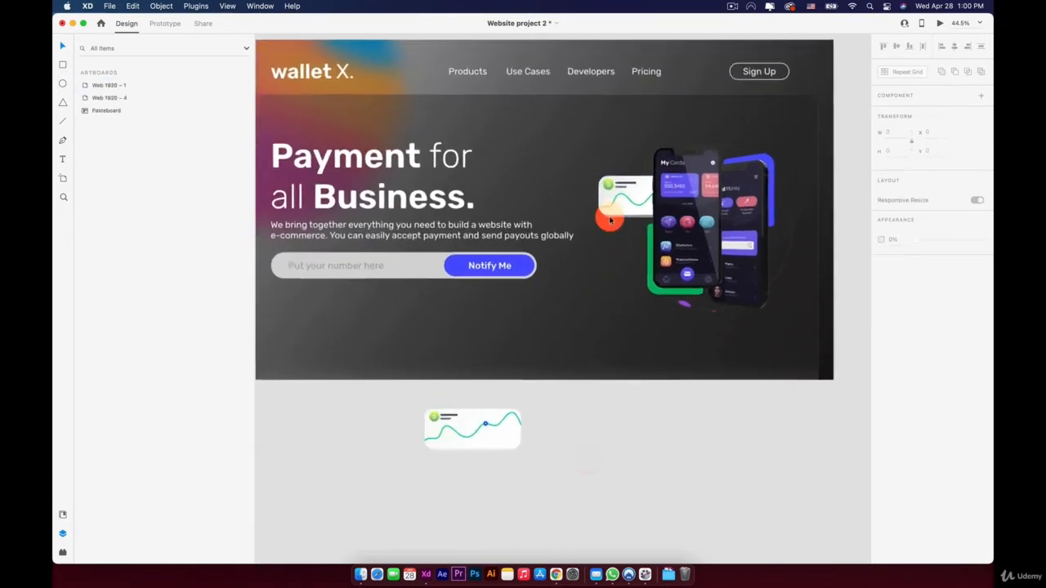
# - Turn on 3D transforms for the landing page's chart card, bring it forward to about Z 33, and nudge it slightly outward from the phone
pyautogui.click(626, 183)
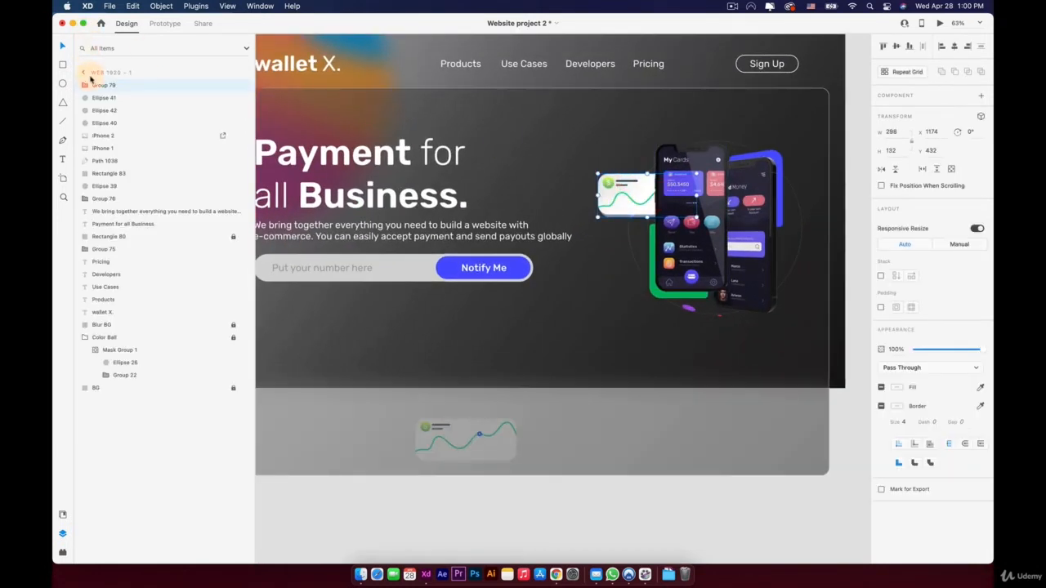
pyautogui.click(981, 117)
pyautogui.moveTo(647, 197); pyautogui.dragTo(640, 195)
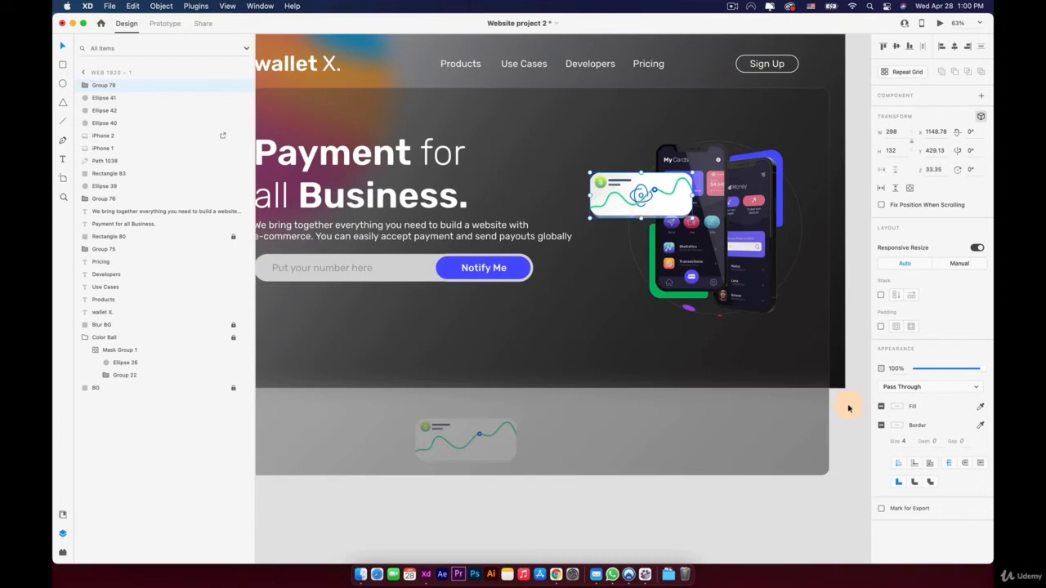
pyautogui.click(848, 405)
# - Delete the leftover reference chart card from the pasteboard below the Web 1920 – 1 artboard
pyautogui.scroll(-5, 846, 403)
pyautogui.moveTo(701, 352); pyautogui.dragTo(574, 250)
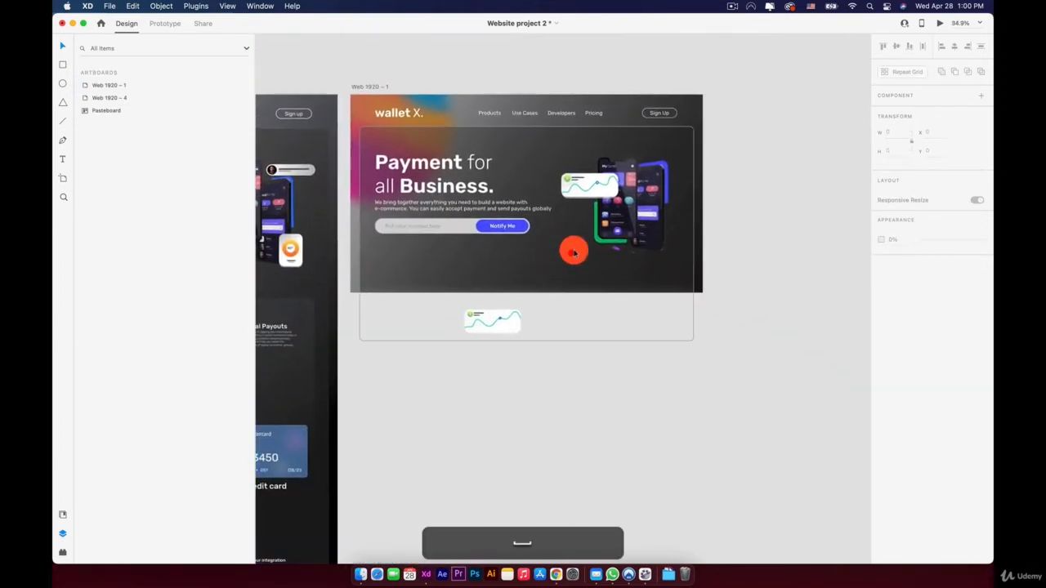
pyautogui.scroll(5, 574, 250)
pyautogui.moveTo(528, 316); pyautogui.dragTo(712, 138)
pyautogui.click(613, 183)
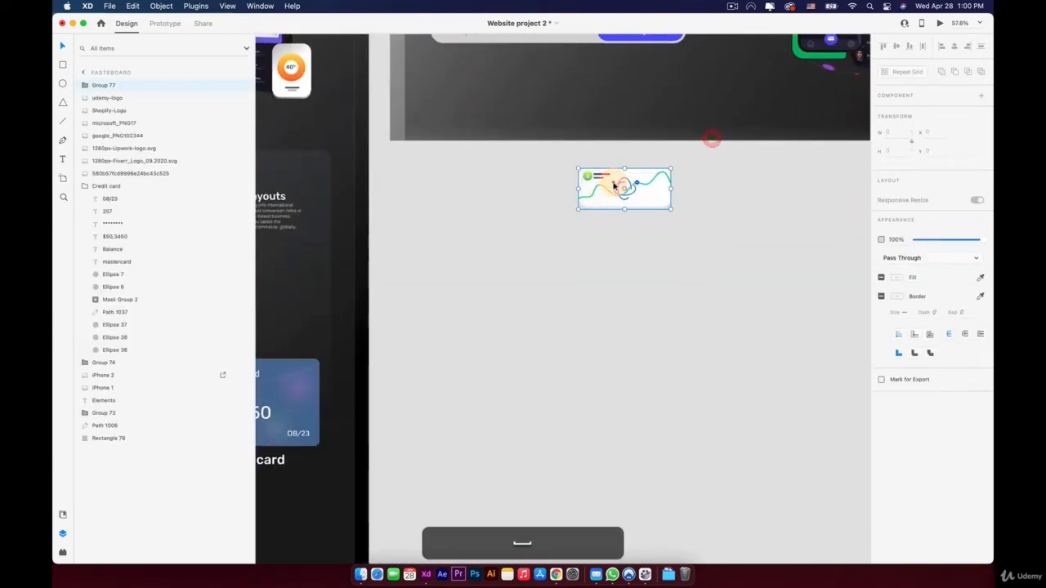
pyautogui.press('BackSpace')
# - Duplicate the profile pill card with the portrait and text bars from the reference page onto the empty pasteboard below Web 1920 – 1
pyautogui.scroll(-5, 613, 183)
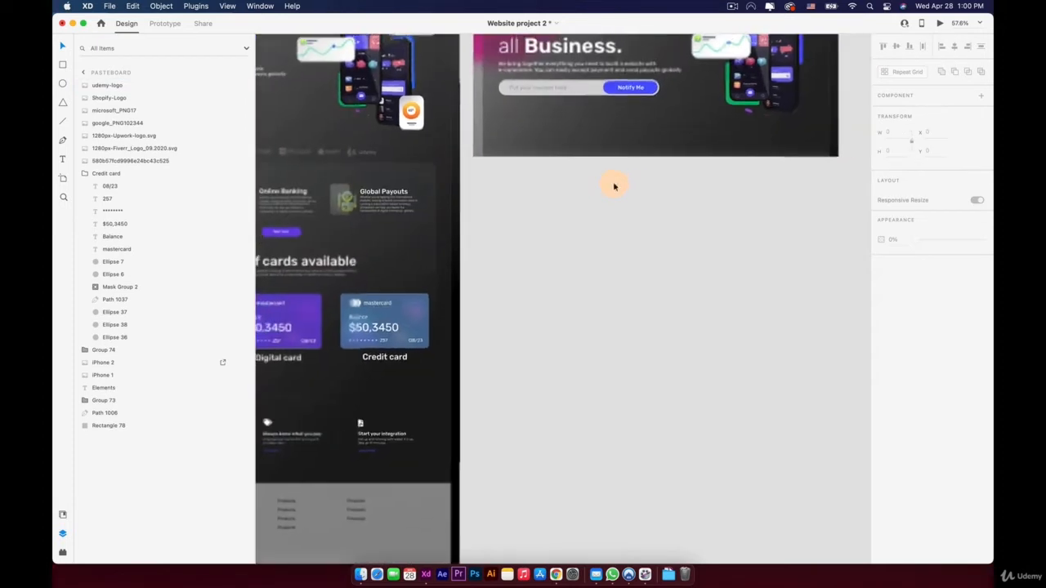
pyautogui.moveTo(532, 123); pyautogui.dragTo(538, 219)
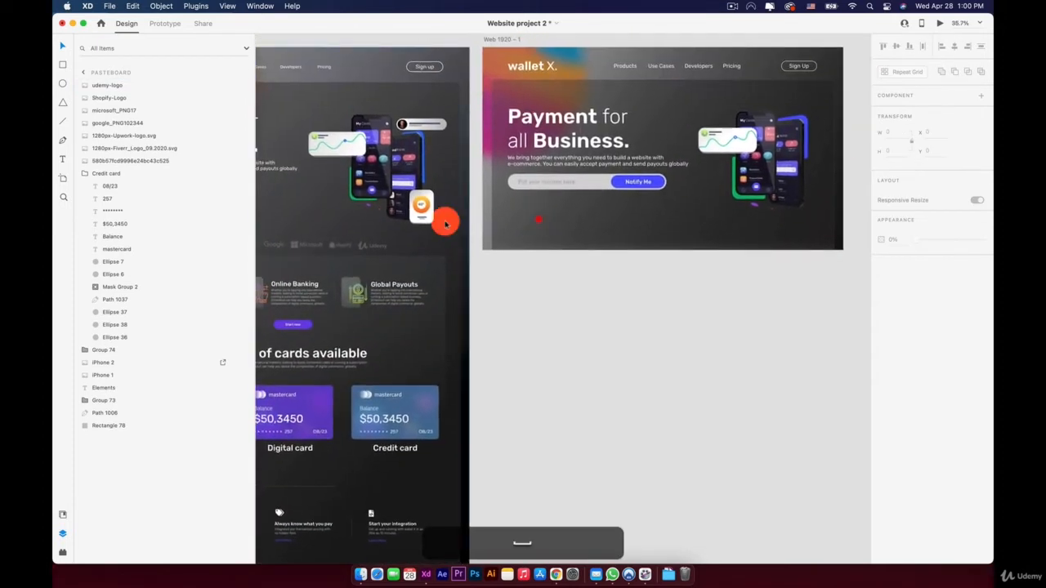
pyautogui.click(423, 121)
pyautogui.moveTo(430, 123); pyautogui.dragTo(637, 277)
pyautogui.scroll(5, 635, 331)
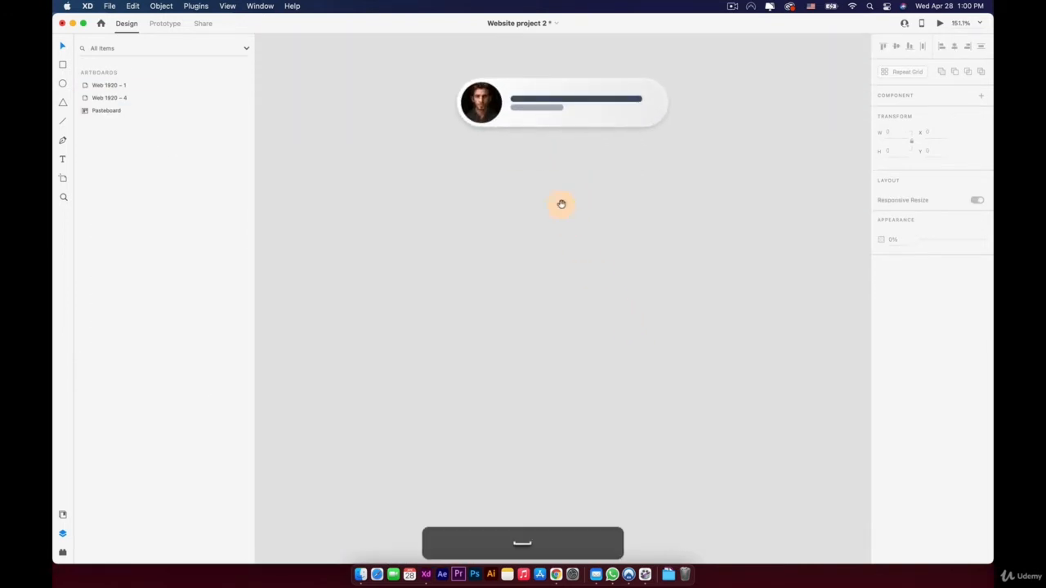
pyautogui.moveTo(560, 205); pyautogui.dragTo(500, 266)
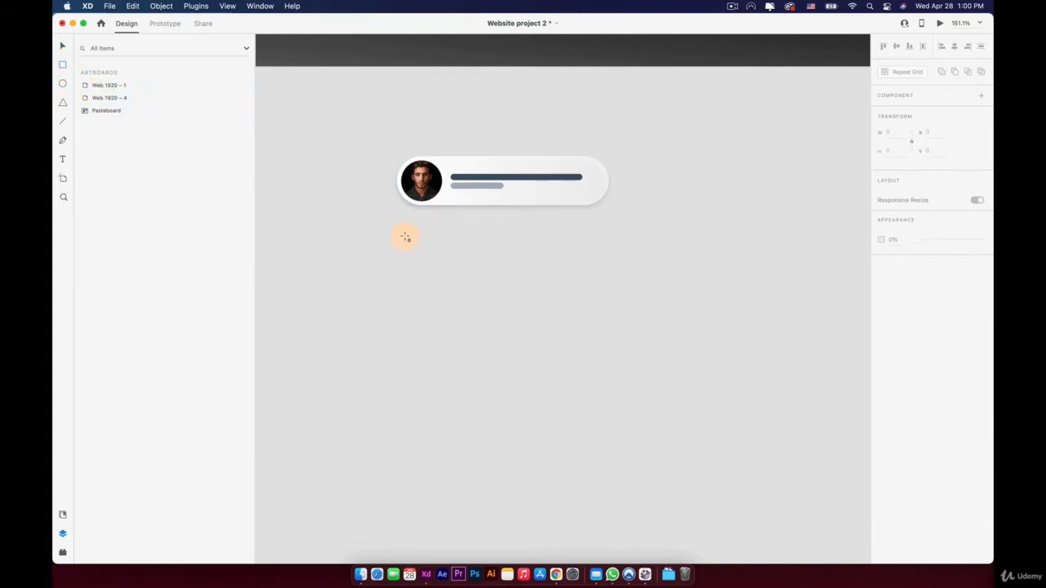
# - Draw a rectangle about 261 × 51 below the reference profile card and fully round its corners to a radius of 26
pyautogui.moveTo(402, 237); pyautogui.dragTo(553, 250)
pyautogui.press('v')
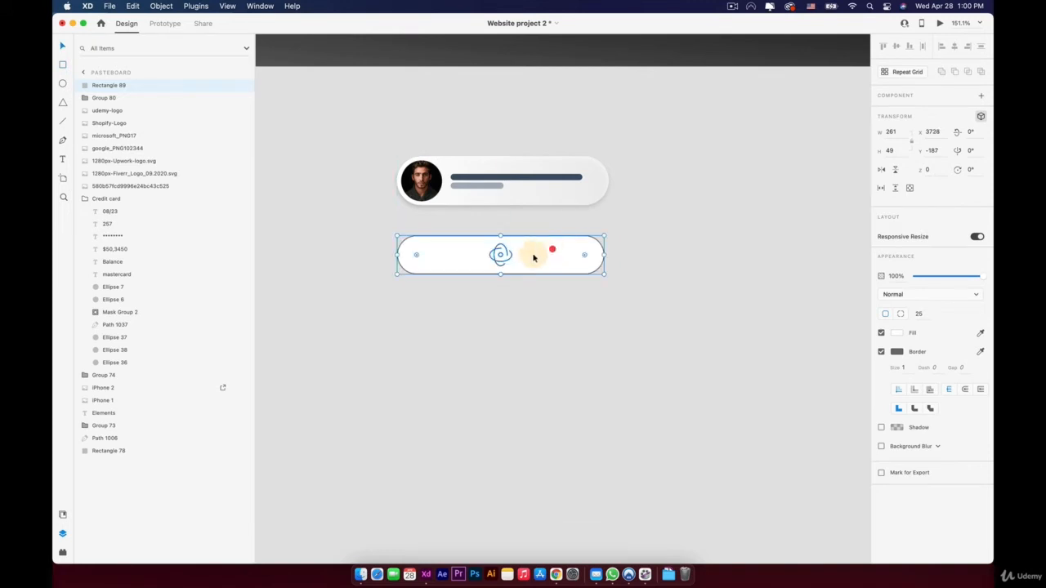
pyautogui.moveTo(500, 273); pyautogui.dragTo(499, 276)
pyautogui.click(552, 258)
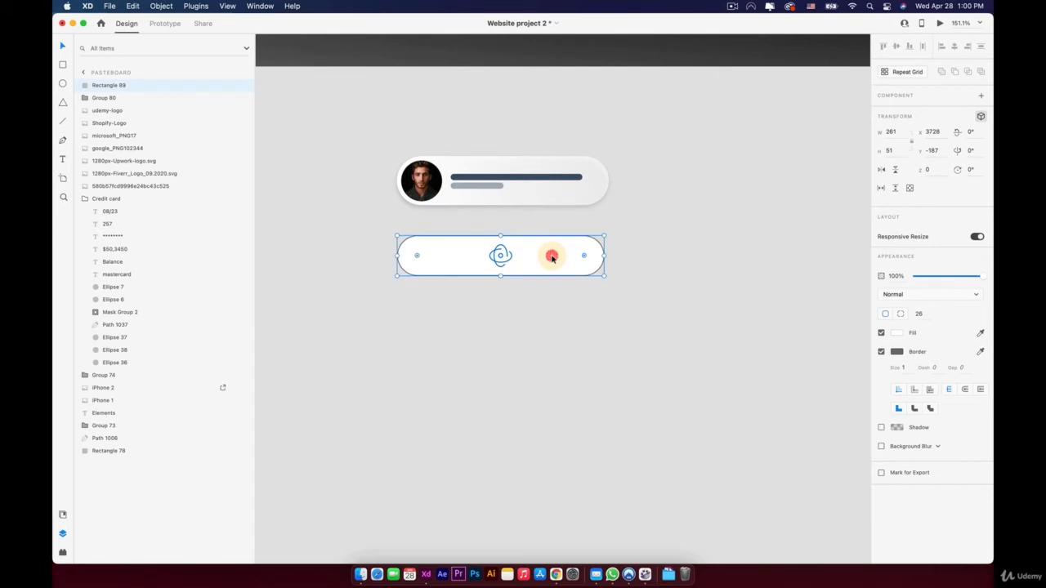
# - Remove the new pill's border and turn on its drop shadow
pyautogui.click(882, 352)
pyautogui.click(881, 389)
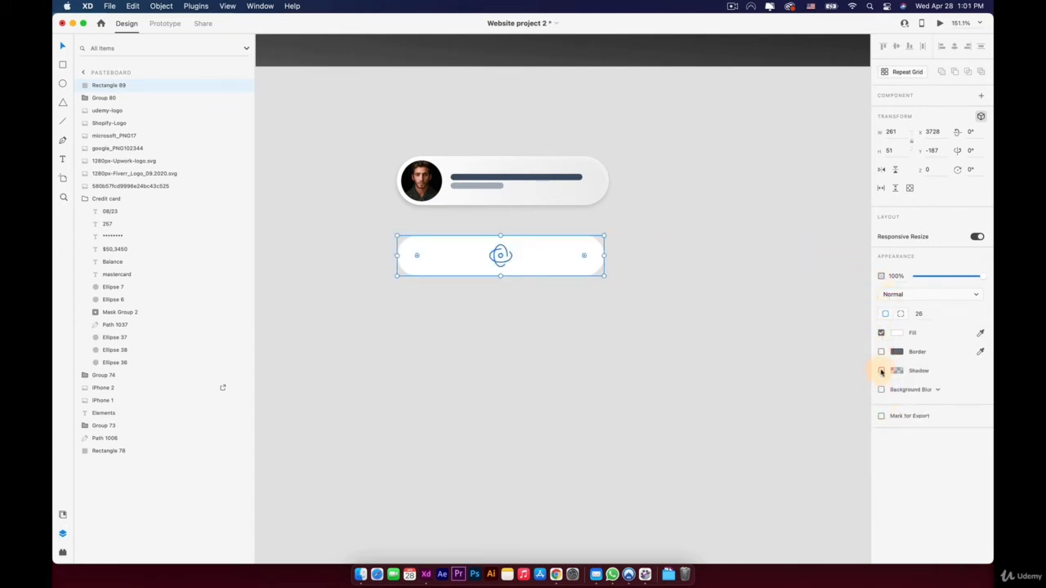
pyautogui.click(881, 371)
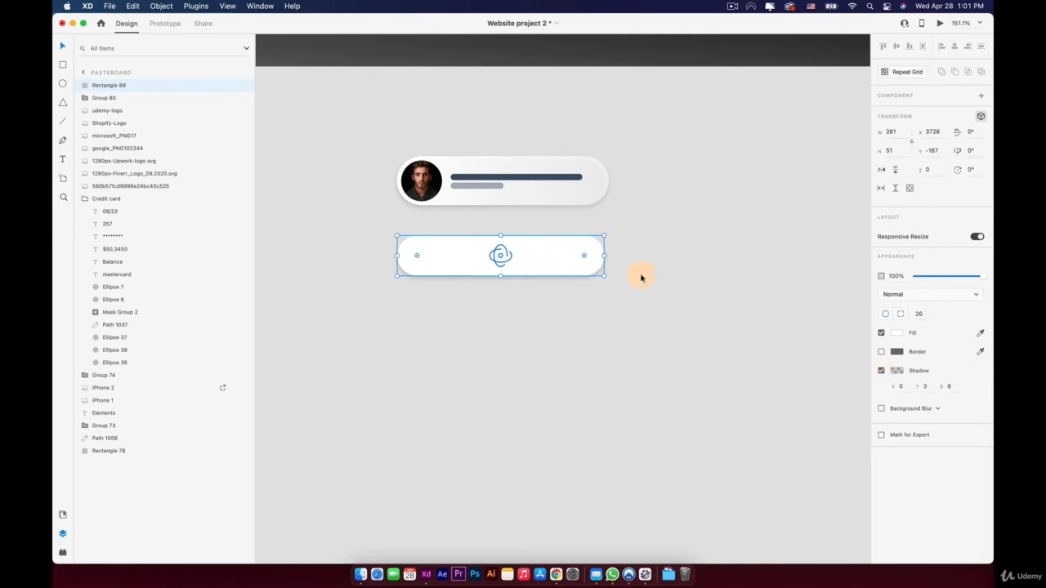
# - Enlarge the pill to about 265 × 53 and round its ends fully to a radius of 27
pyautogui.scroll(5, 487, 234)
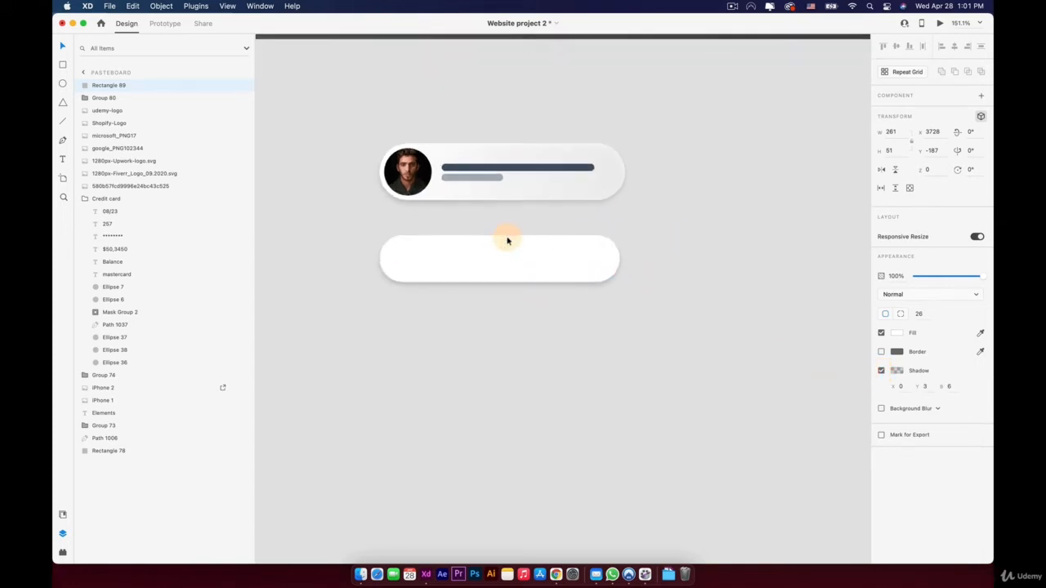
pyautogui.moveTo(498, 233); pyautogui.dragTo(498, 231)
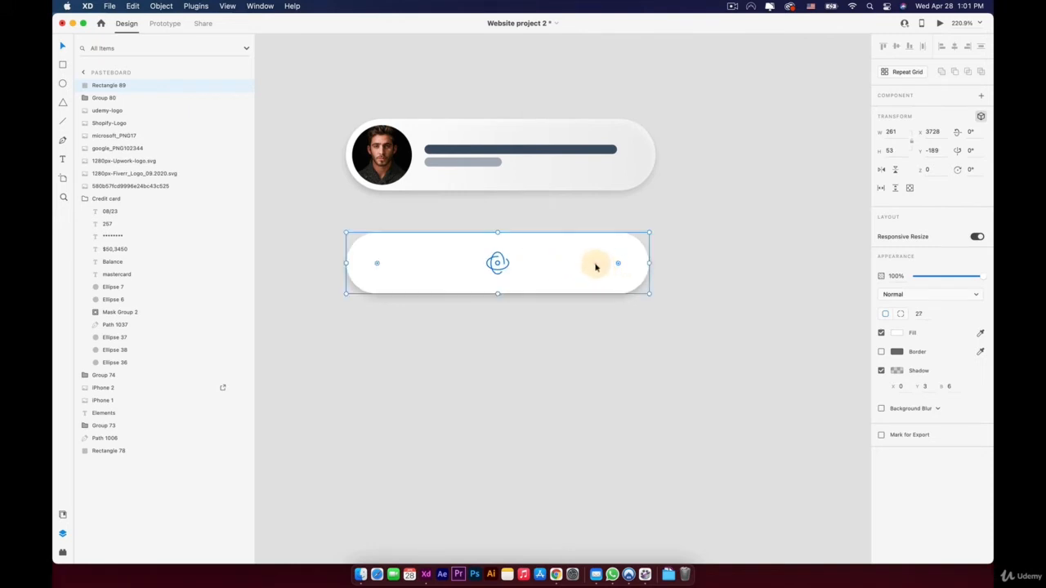
pyautogui.moveTo(594, 264); pyautogui.dragTo(619, 264)
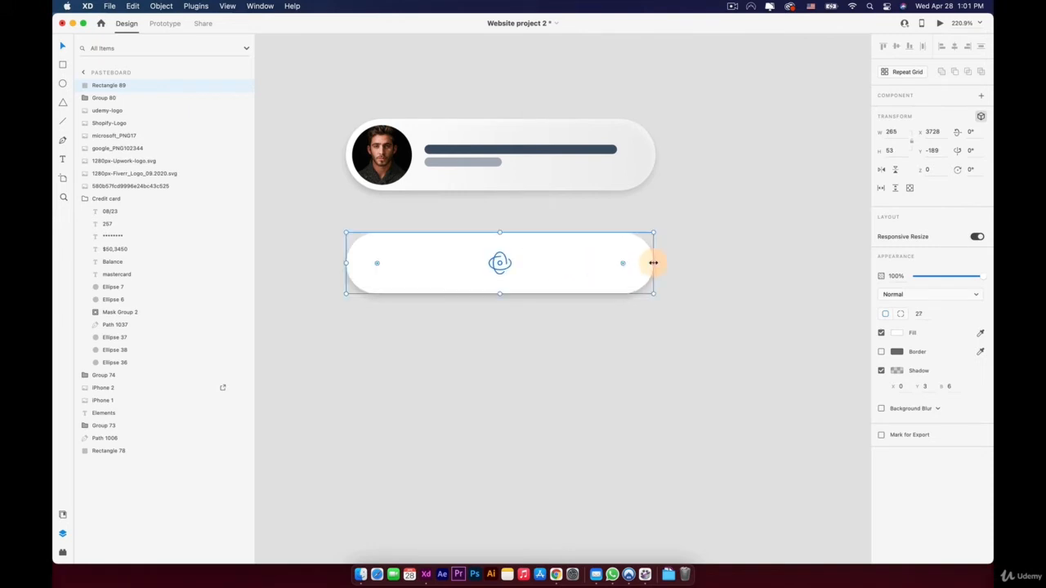
pyautogui.click(382, 332)
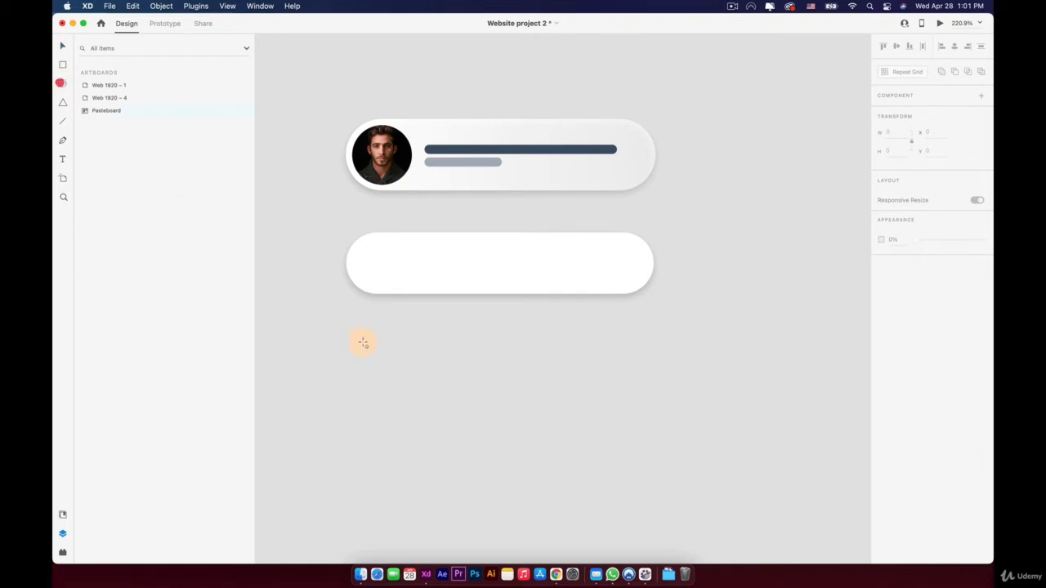
# - Draw a circle about 46 × 46 and place it inside the new pill's left end
pyautogui.moveTo(365, 323); pyautogui.dragTo(389, 290)
pyautogui.press('v')
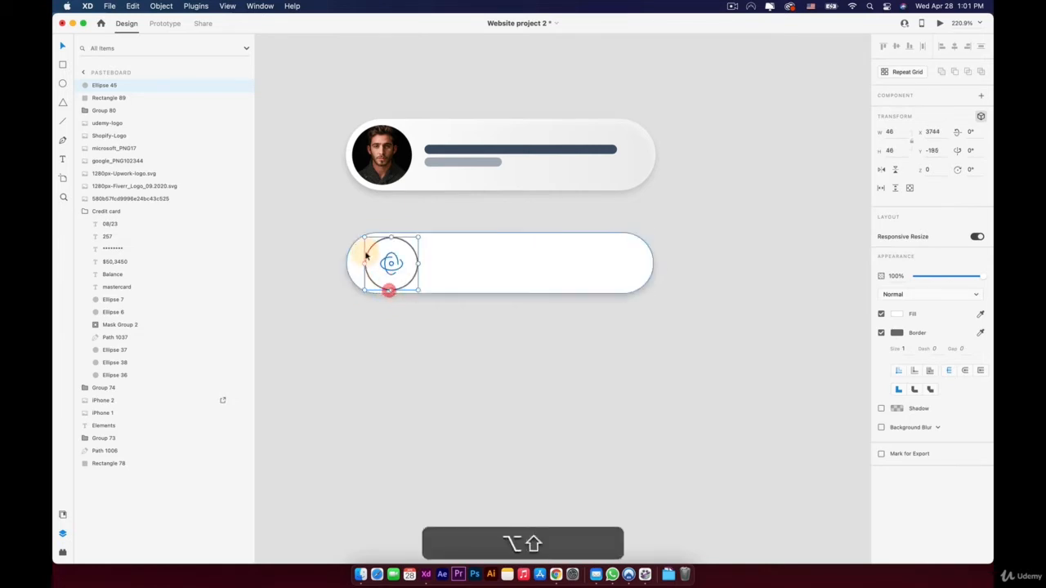
pyautogui.moveTo(374, 245); pyautogui.dragTo(360, 247)
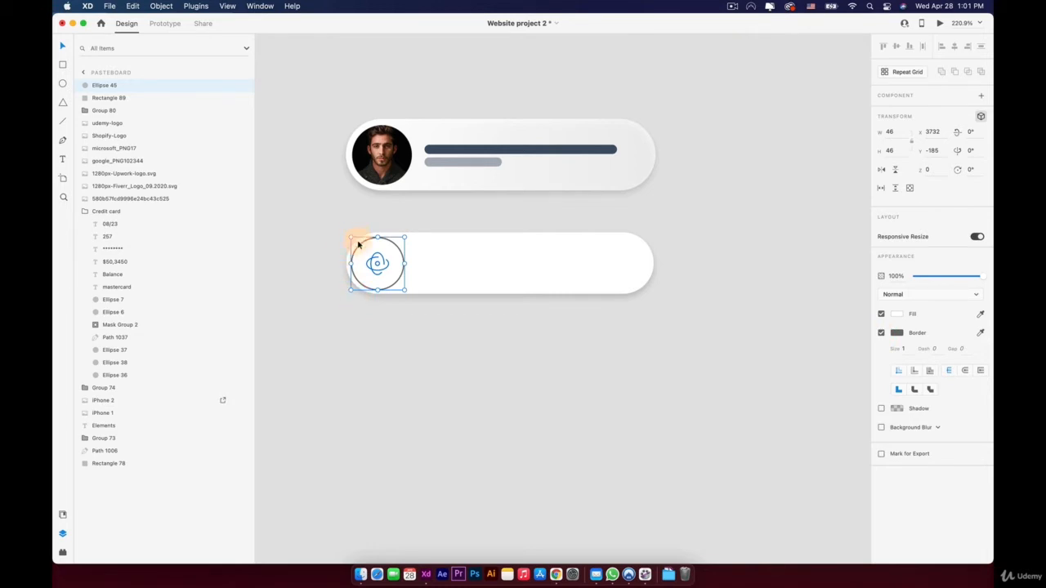
# - Fill the circle with a portrait photo of the smiling man in glasses using the UI Faces plugin
pyautogui.click(63, 553)
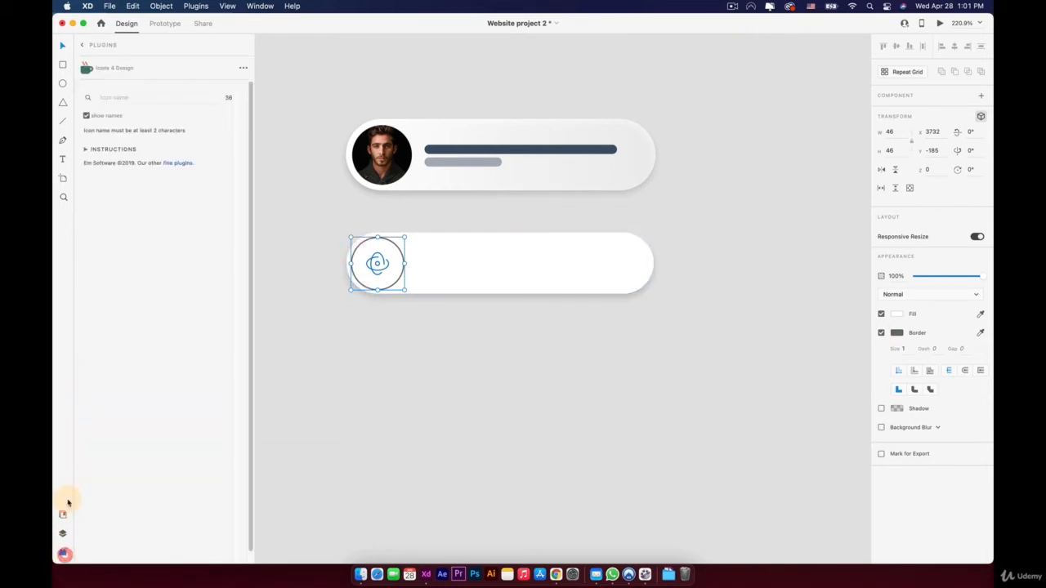
pyautogui.click(85, 46)
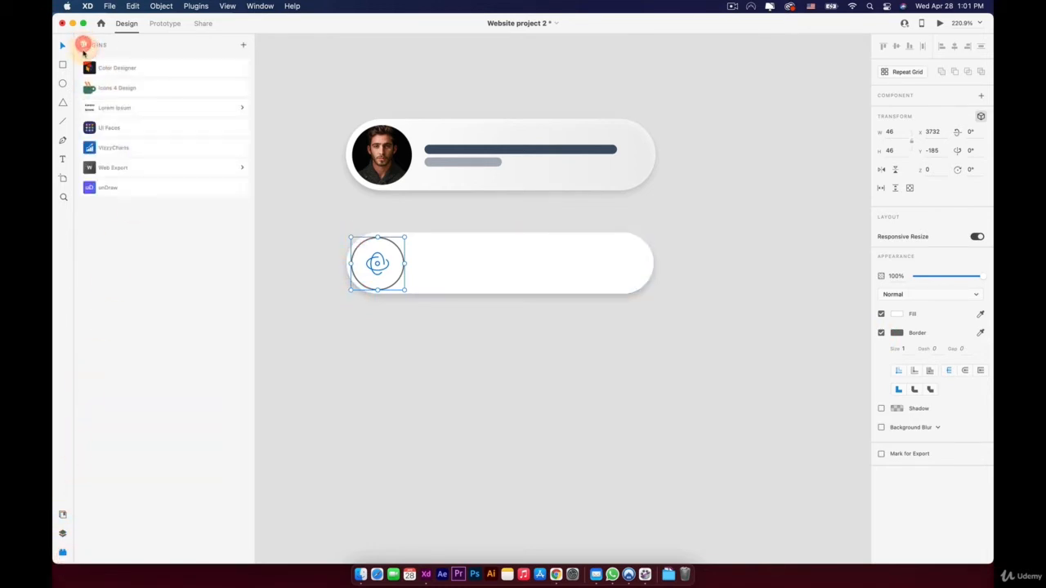
pyautogui.click(121, 128)
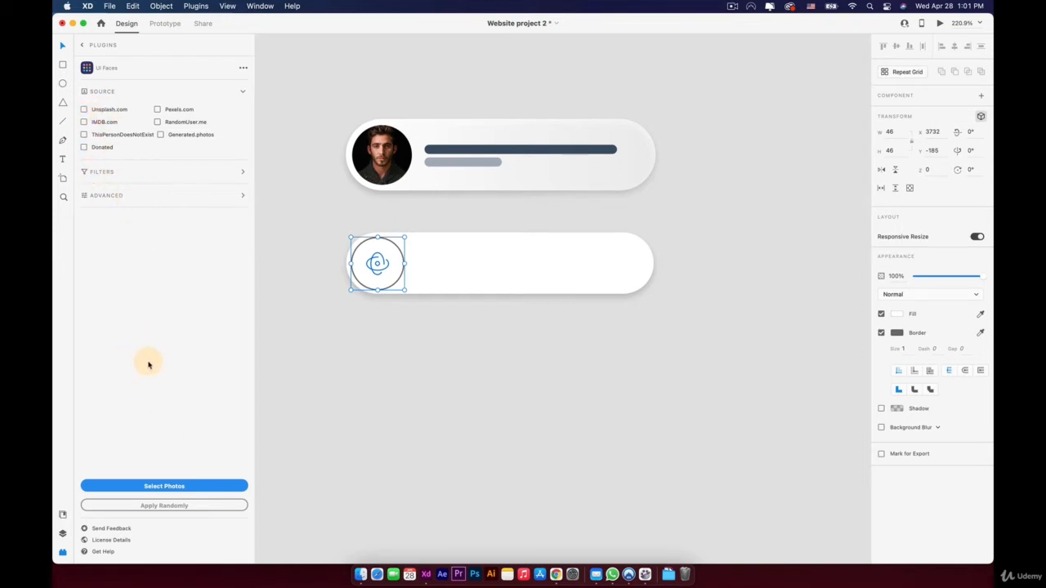
pyautogui.click(178, 490)
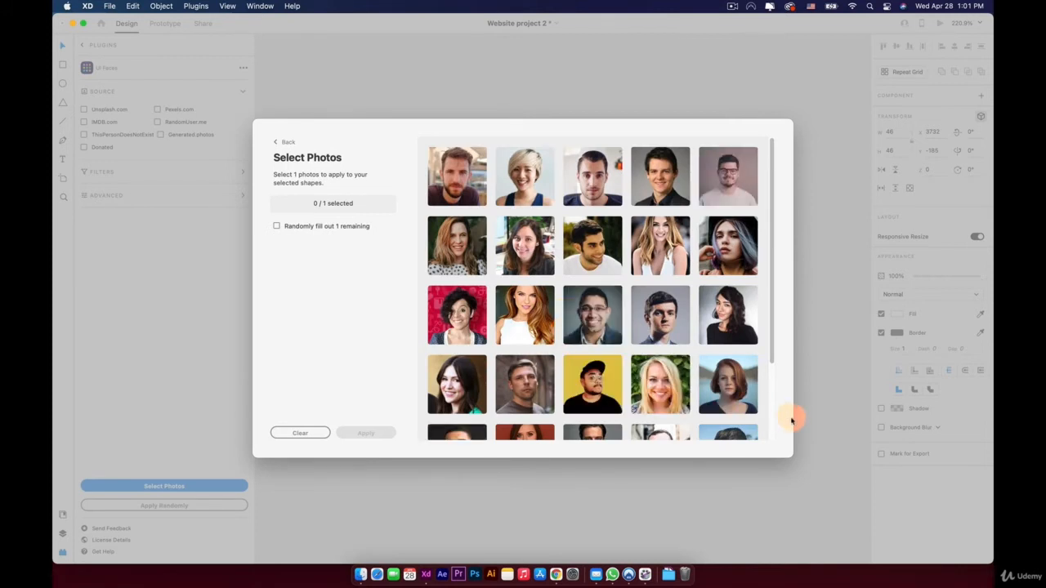
pyautogui.click(594, 312)
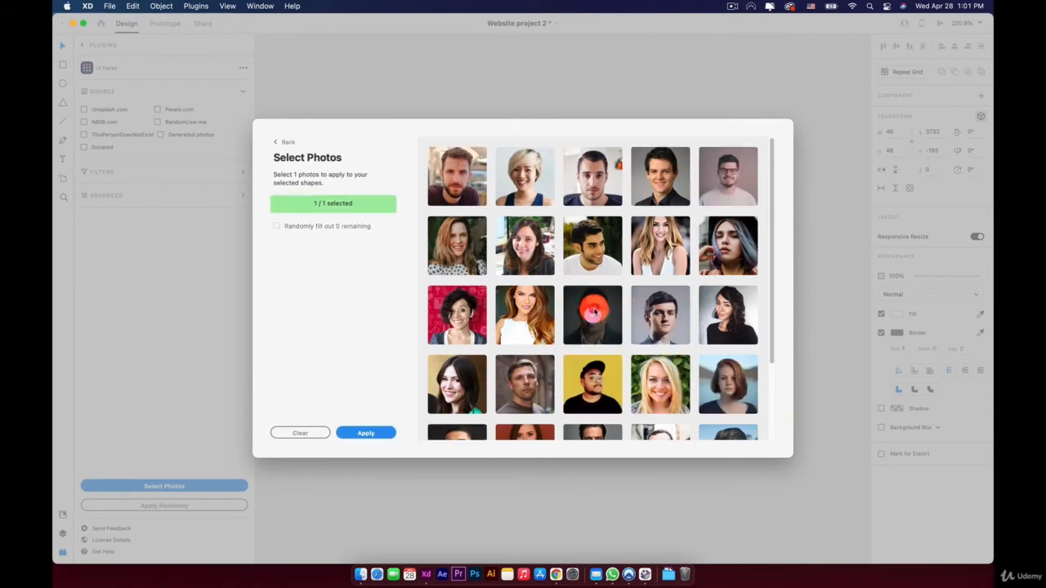
pyautogui.click(365, 433)
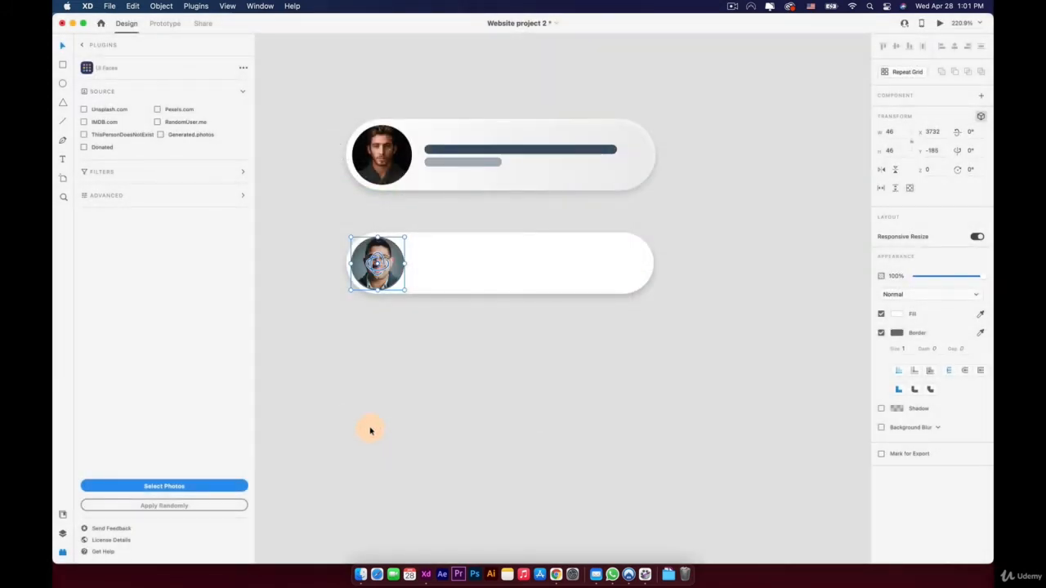
pyautogui.click(424, 381)
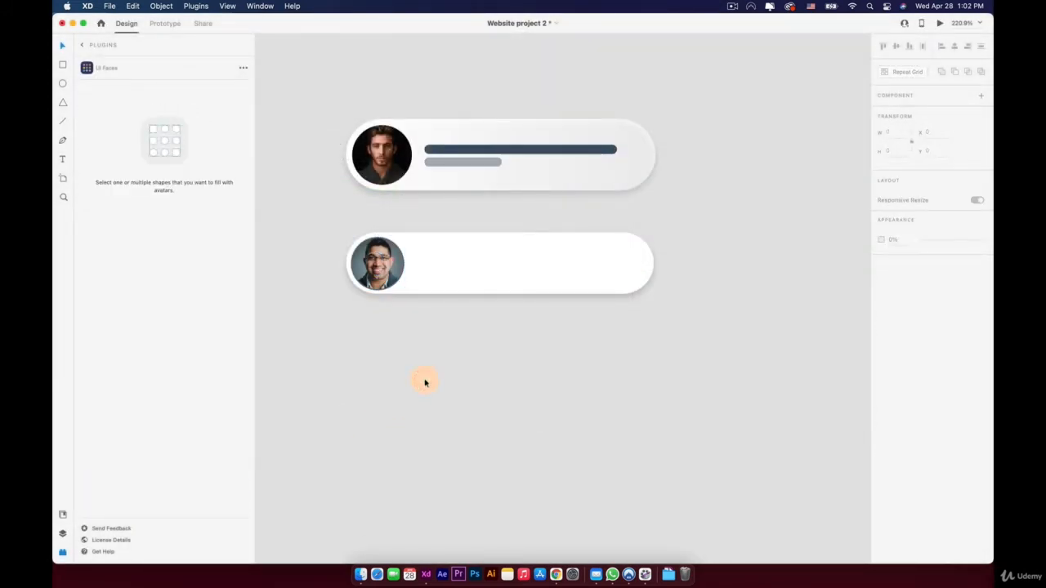
# - Remove the border from the portrait circle
pyautogui.click(400, 276)
pyautogui.click(880, 333)
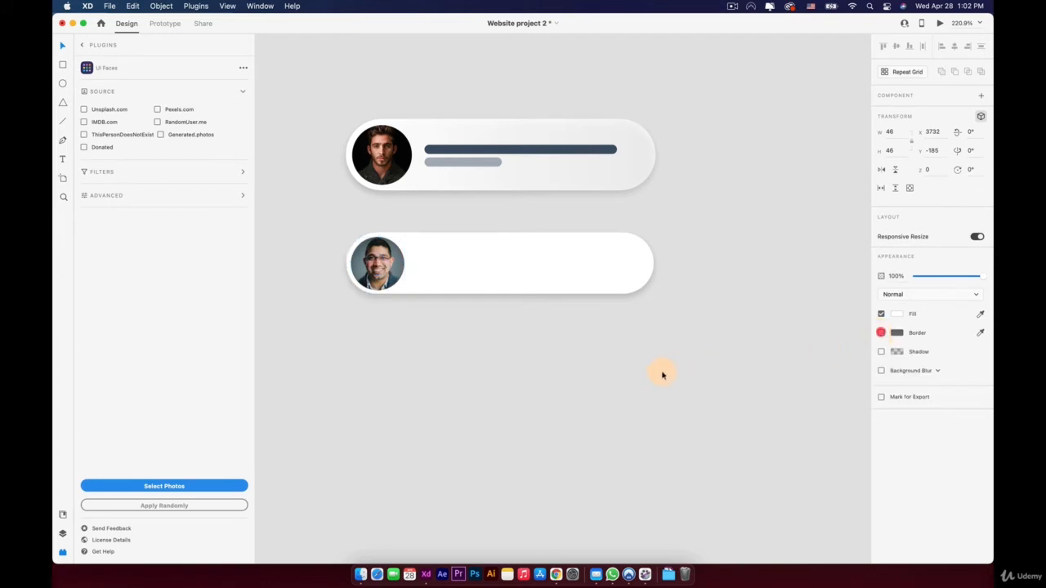
pyautogui.click(661, 373)
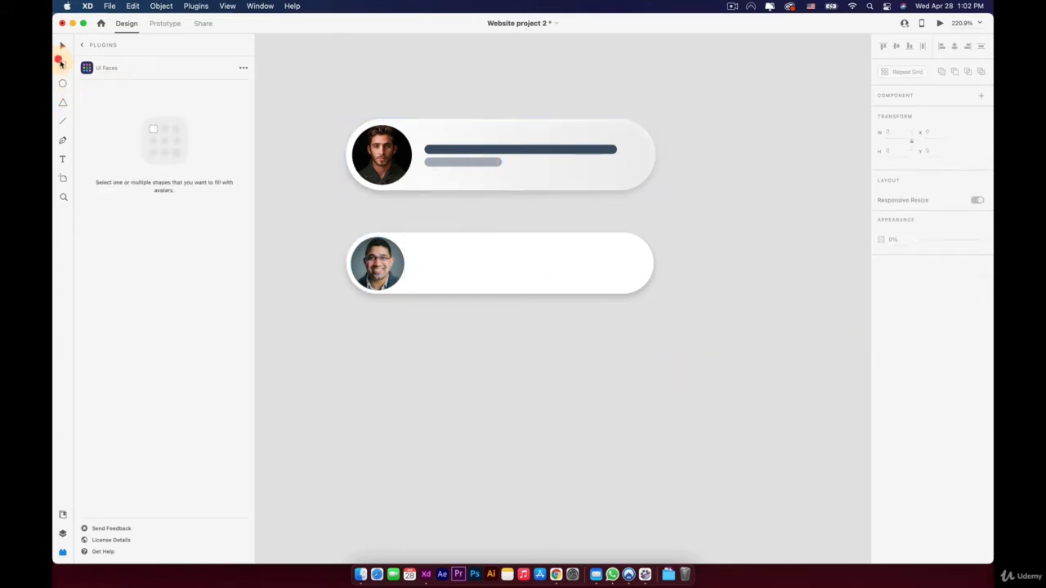
# - Draw a bar about 186 × 9 below the new pill, remove its border and fill it with the reference's dark blue bar colour
pyautogui.click(61, 64)
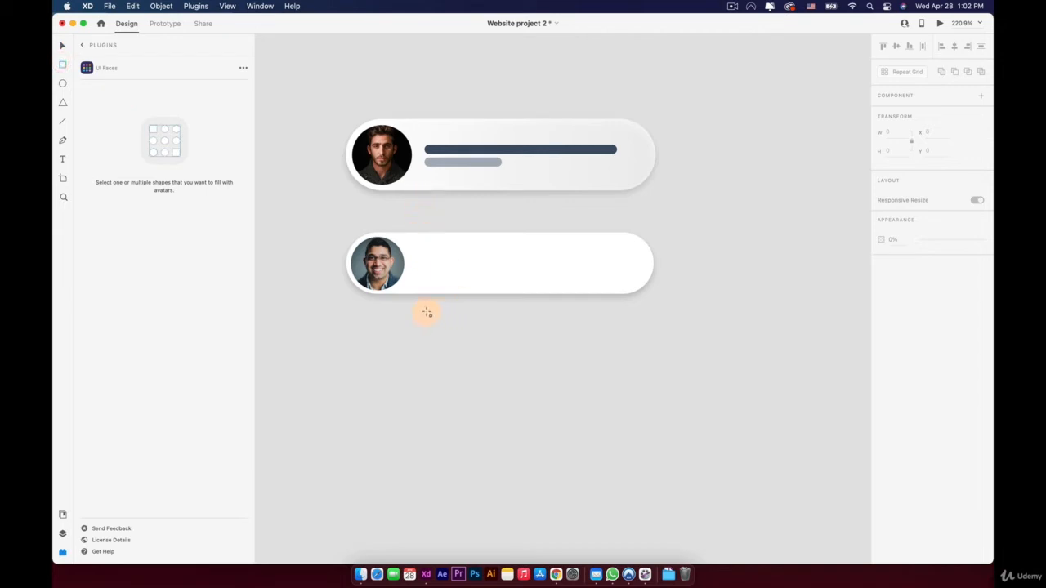
pyautogui.moveTo(424, 312); pyautogui.dragTo(634, 321)
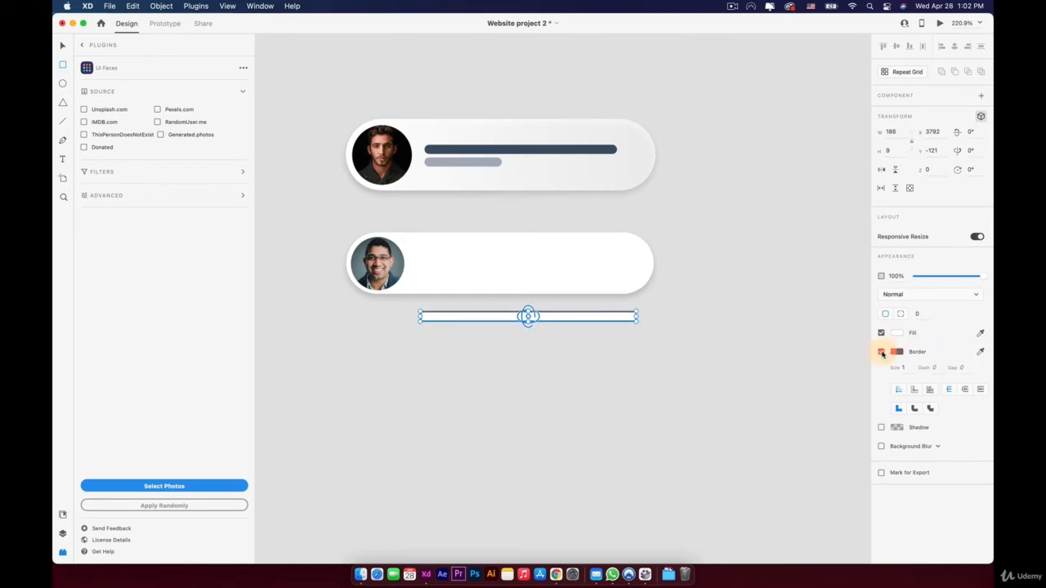
pyautogui.click(882, 353)
pyautogui.click(981, 333)
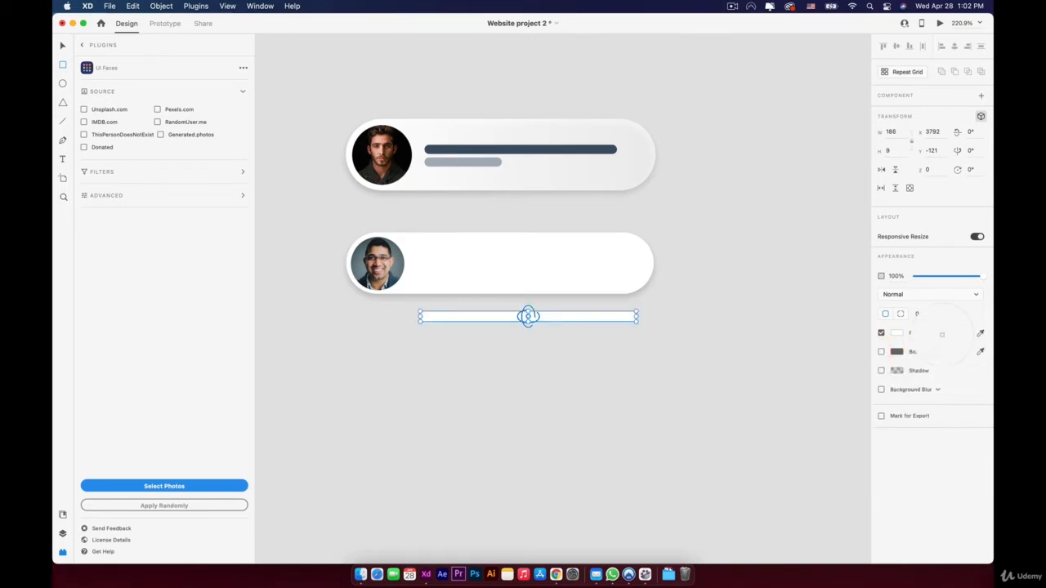
pyautogui.click(561, 149)
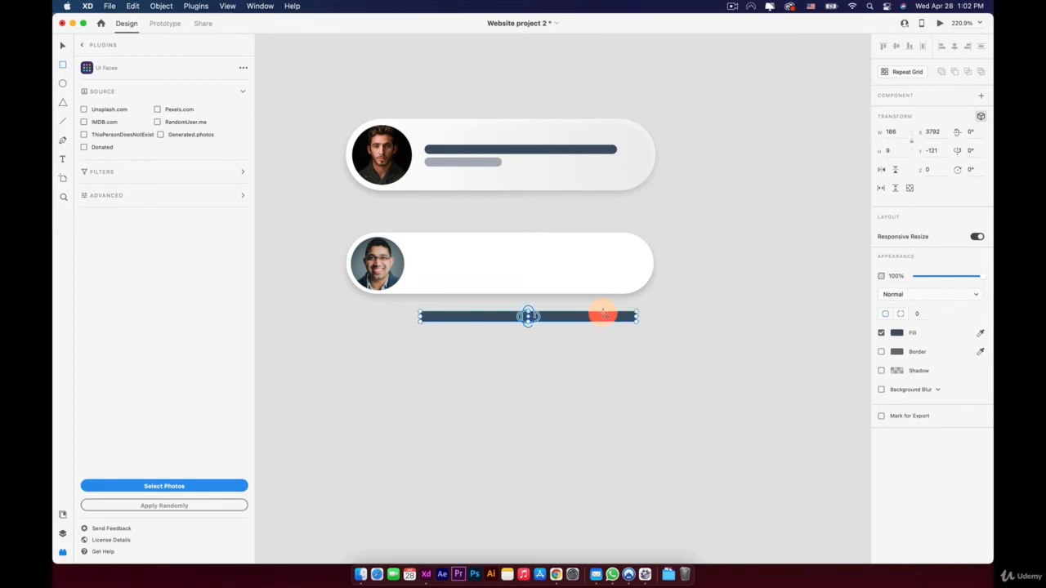
# - Round the dark bar's corners to a radius of 5 and reduce its height to 7
pyautogui.press('v')
pyautogui.scroll(5, 625, 324)
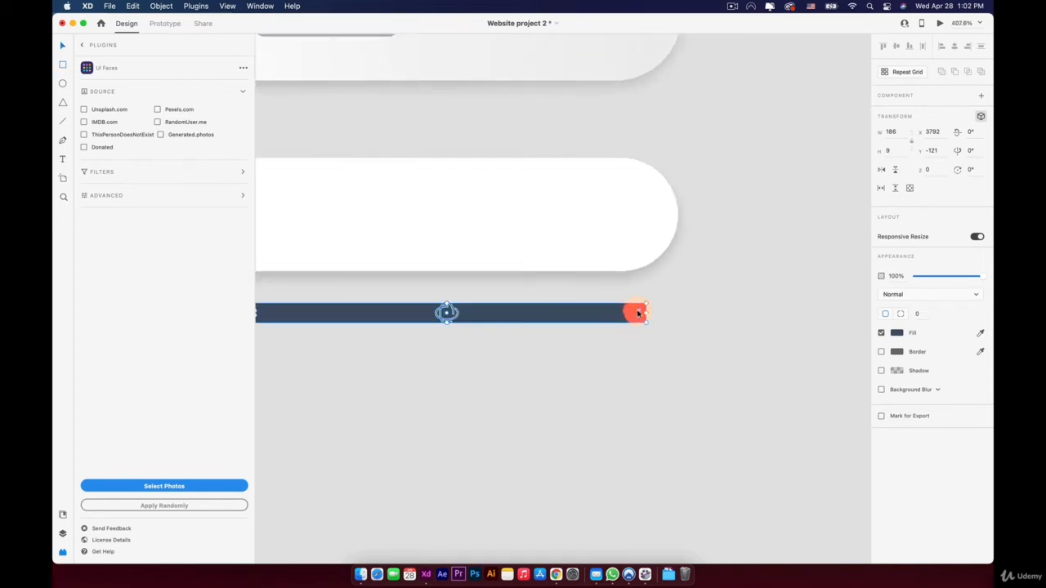
pyautogui.scroll(-3, 590, 313)
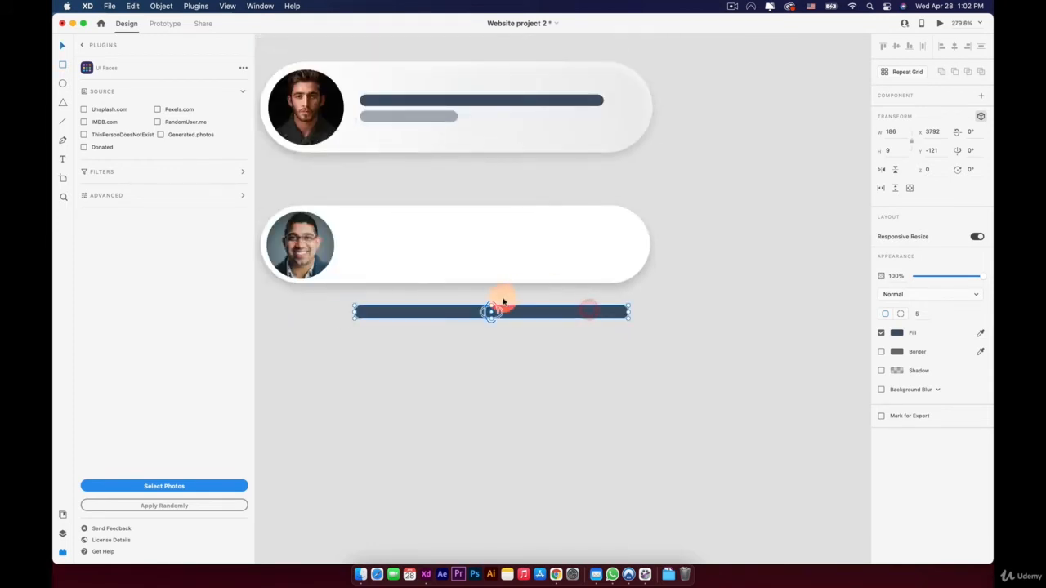
pyautogui.scroll(8, 490, 313)
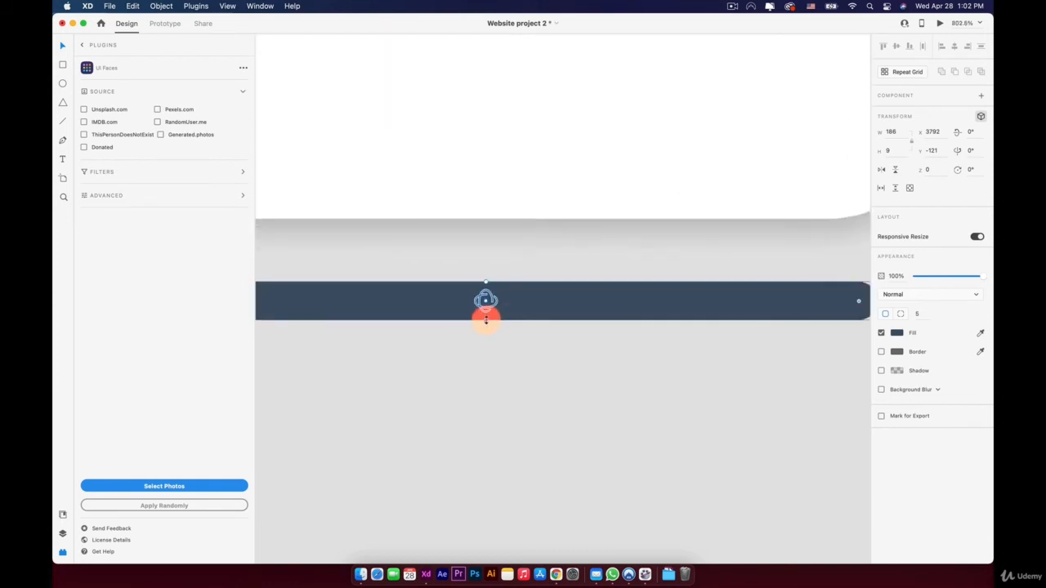
pyautogui.moveTo(486, 319); pyautogui.dragTo(487, 313)
pyautogui.scroll(-10, 487, 313)
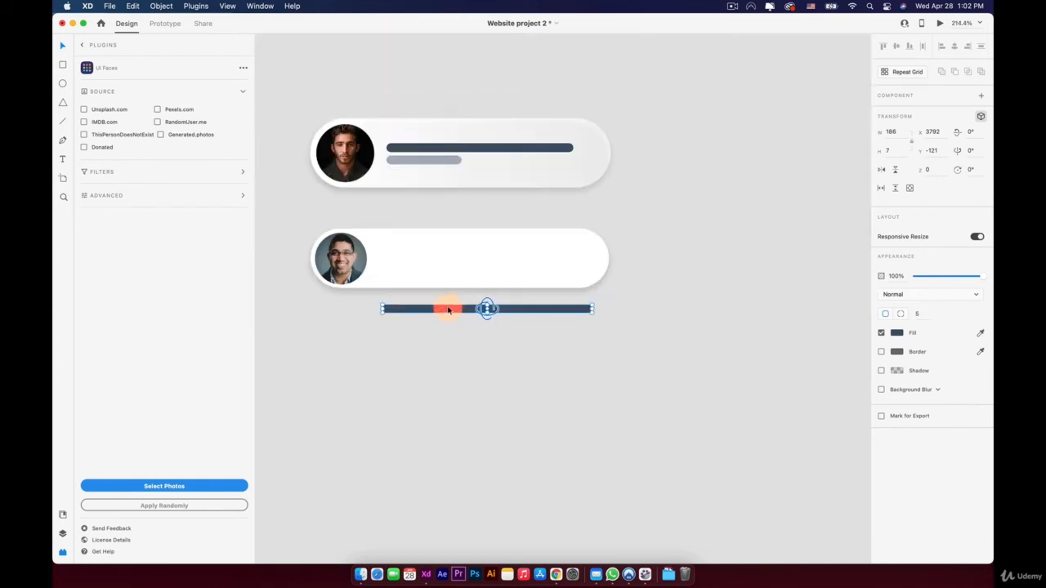
# - Move the dark bar into the white pill beside the portrait, set its height to 8 and duplicate it just below
pyautogui.scroll(8, 486, 314)
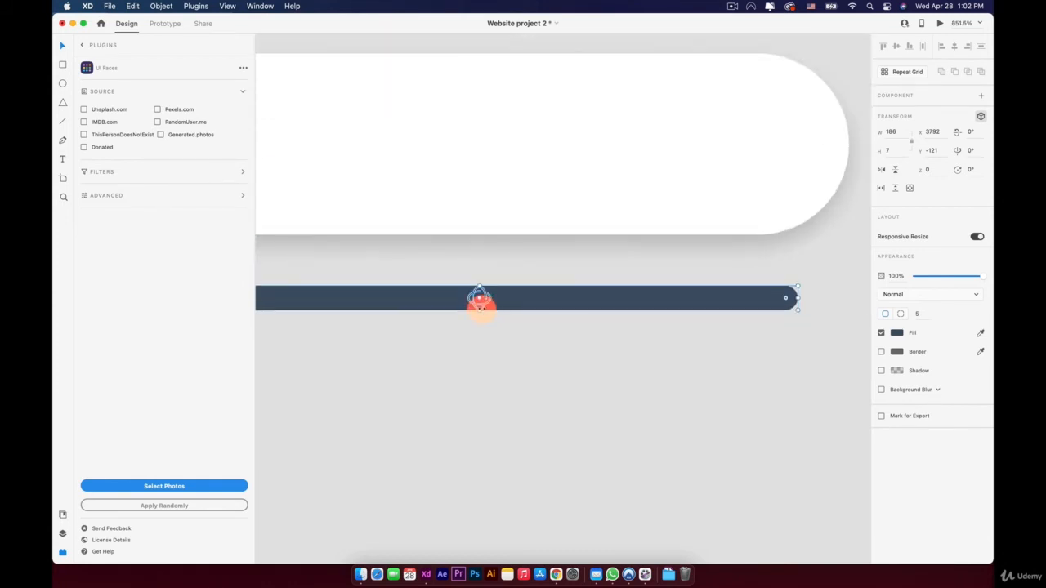
pyautogui.moveTo(480, 309); pyautogui.dragTo(436, 270)
pyautogui.scroll(-10, 455, 300)
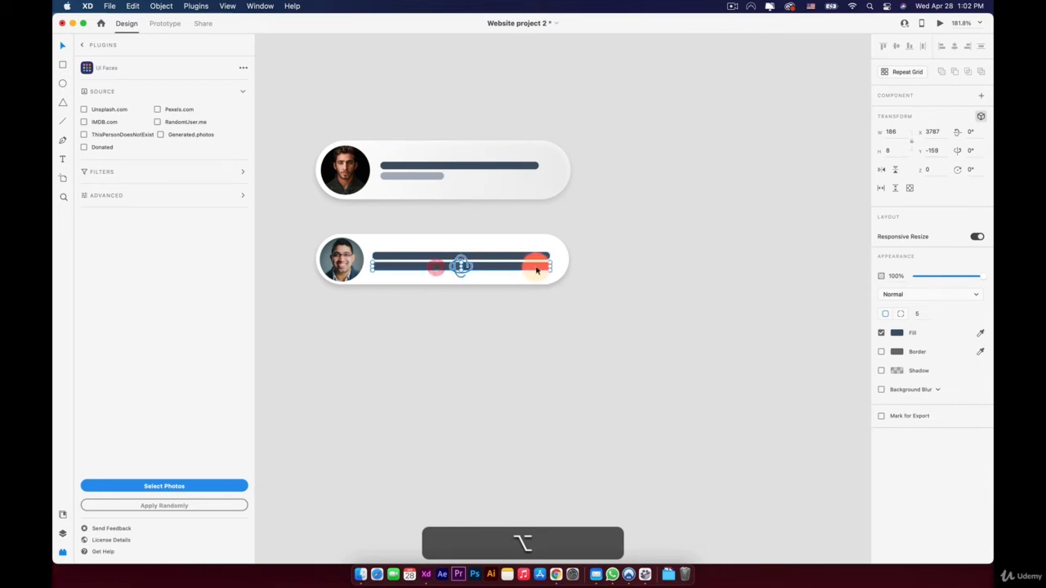
# - Shorten the lower bar to a width of 74 and fill it with the reference's grey bar colour
pyautogui.moveTo(537, 270); pyautogui.dragTo(442, 266)
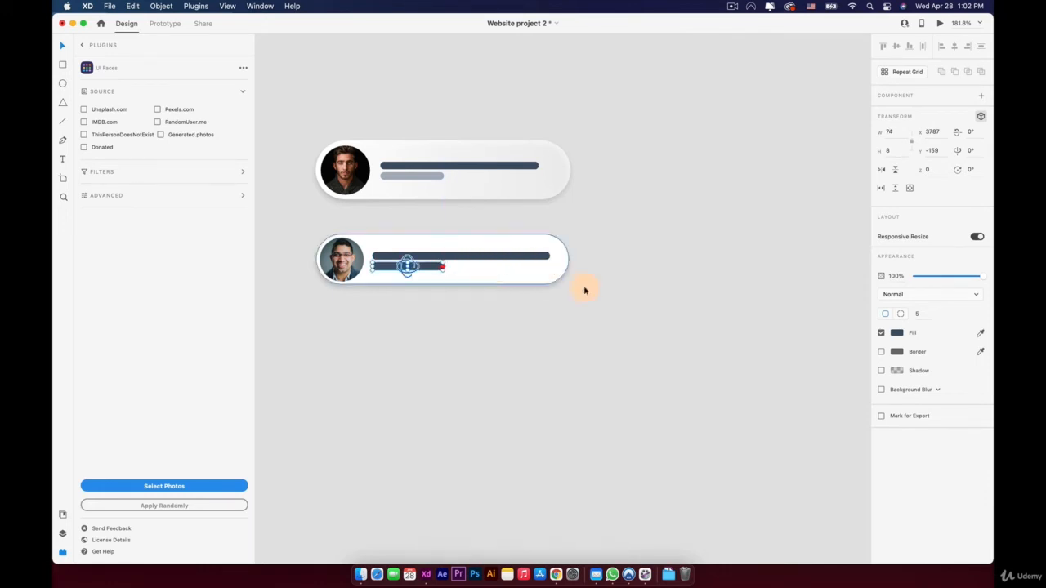
pyautogui.click(978, 334)
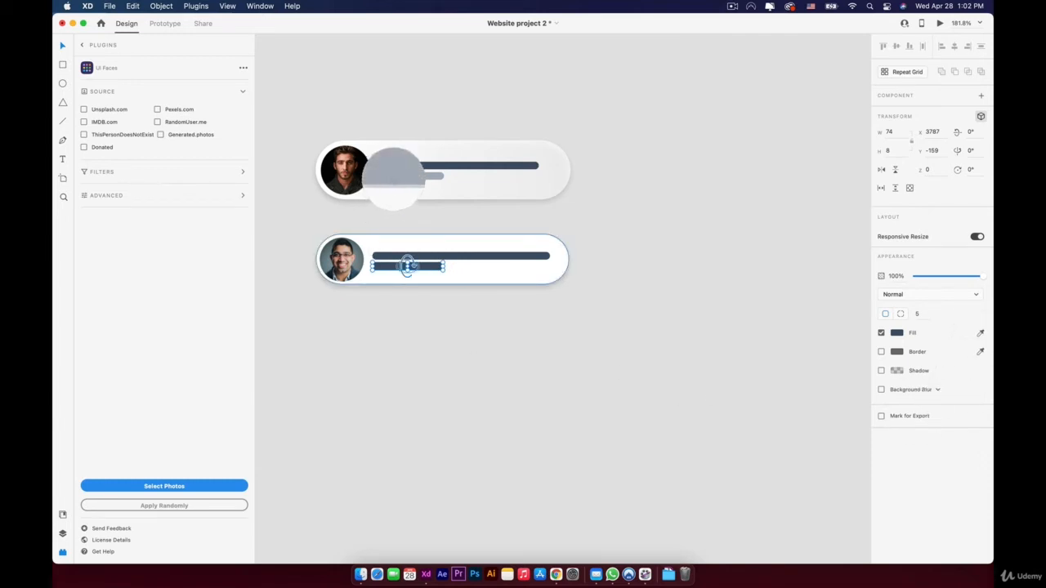
pyautogui.click(396, 175)
pyautogui.click(433, 356)
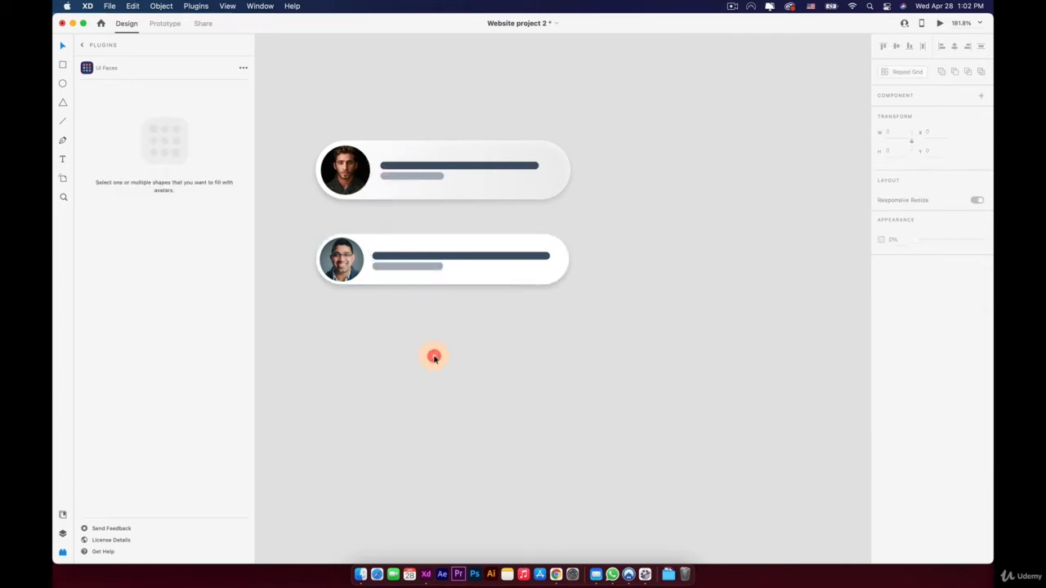
# - Group the white pill, portrait circle and both text bars into one object
pyautogui.scroll(-5, 433, 355)
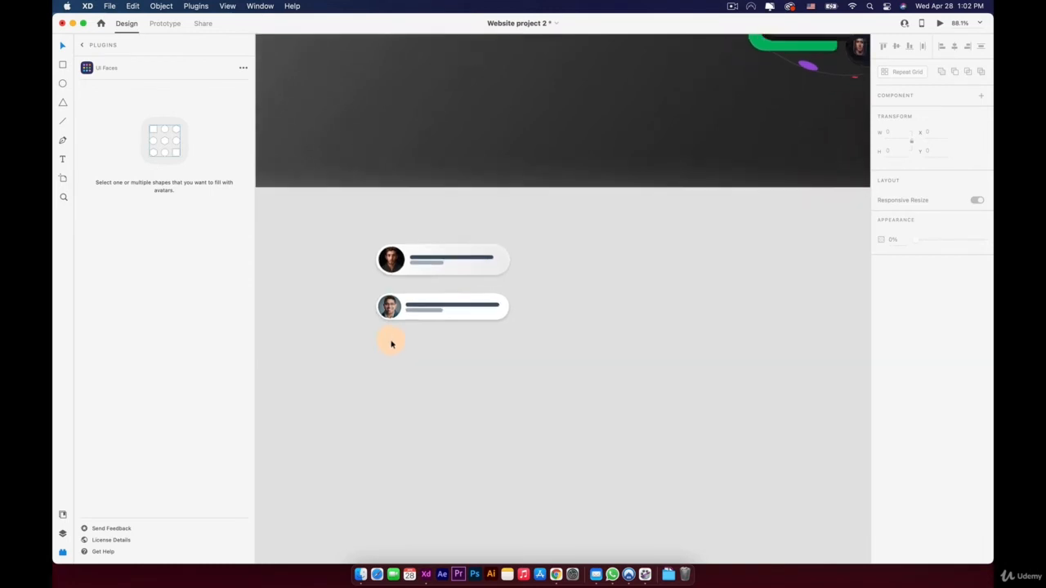
pyautogui.scroll(10, 392, 344)
pyautogui.moveTo(733, 229); pyautogui.dragTo(283, 346)
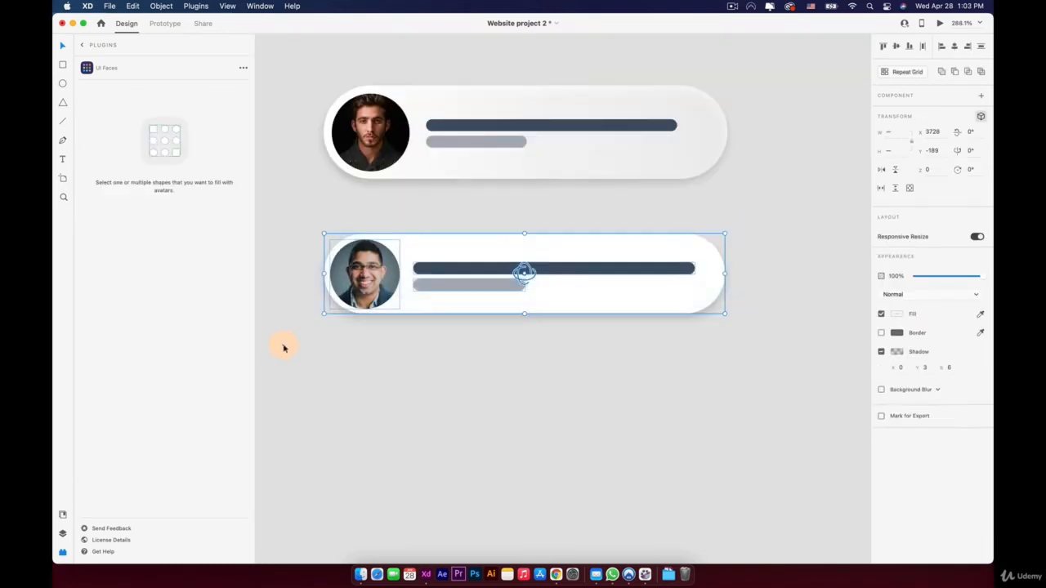
pyautogui.rightClick(448, 270)
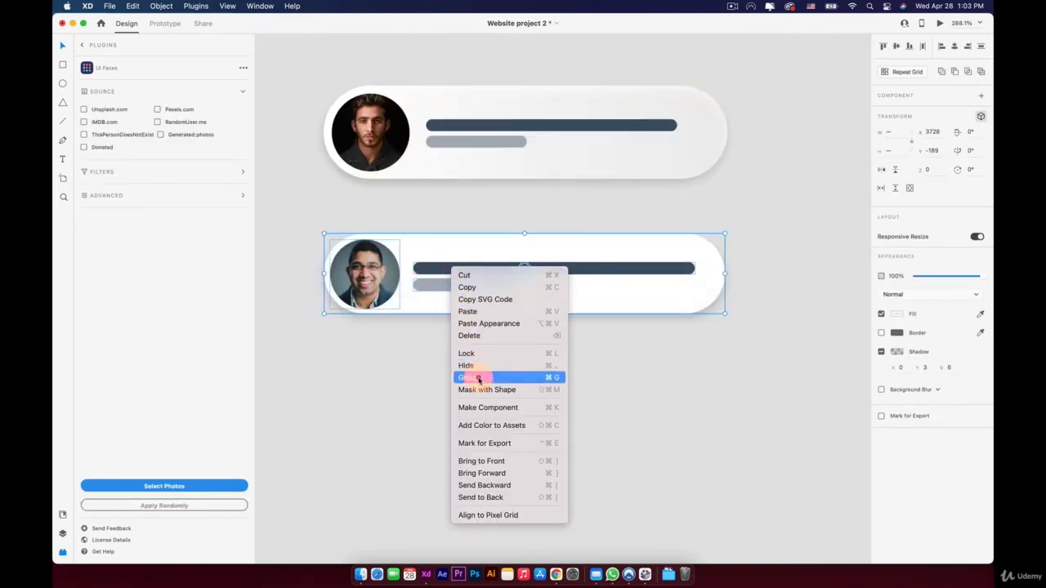
pyautogui.click(478, 378)
# - Place the grouped pill card over the top of the rear phone in the hero and enlarge it to about 286 × 57
pyautogui.scroll(-6, 480, 384)
pyautogui.scroll(-3, 485, 394)
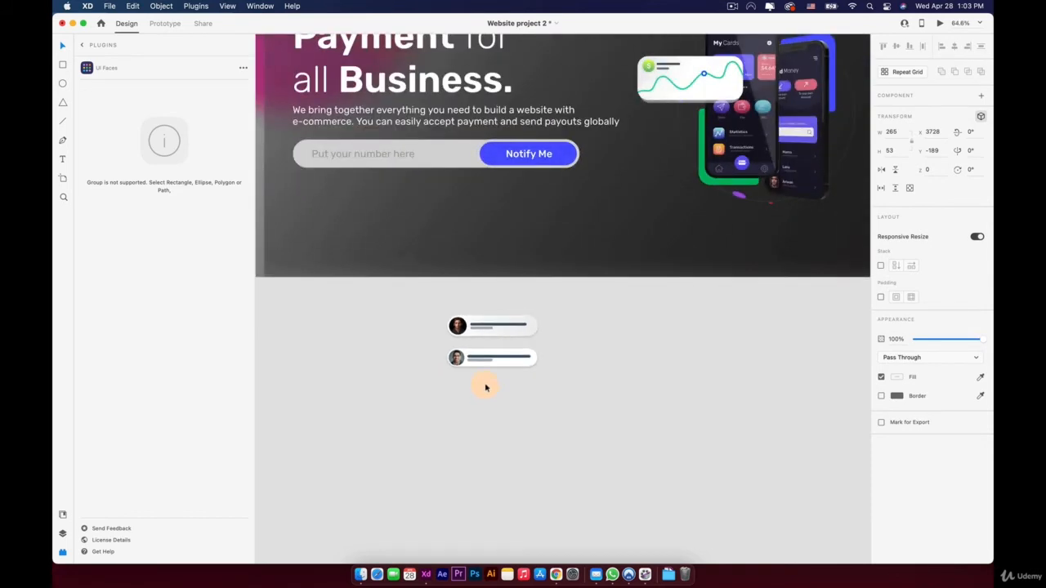
pyautogui.press('space')
pyautogui.moveTo(539, 263); pyautogui.dragTo(412, 356)
pyautogui.moveTo(344, 449); pyautogui.dragTo(660, 138)
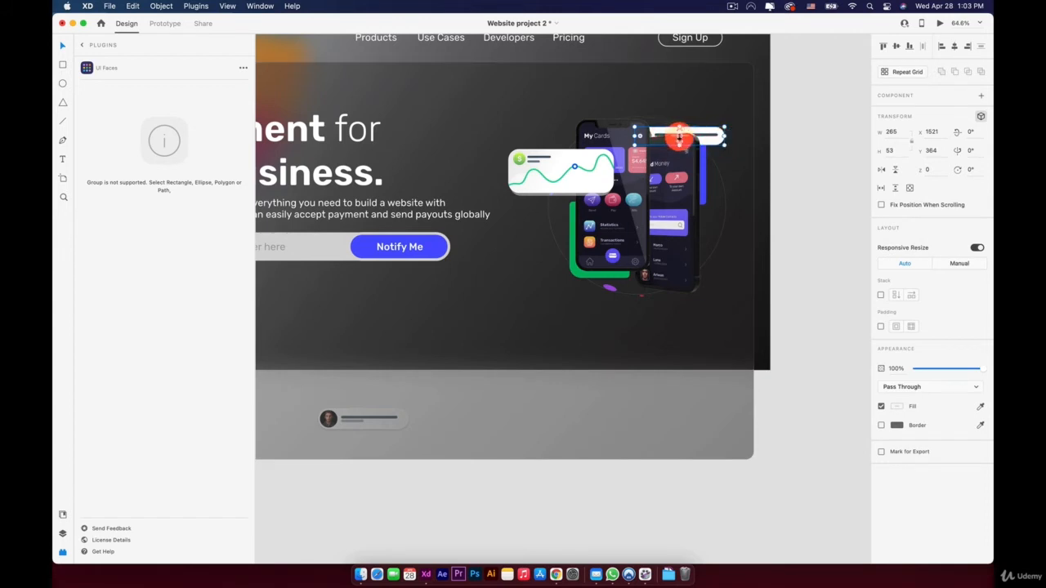
pyautogui.moveTo(678, 139); pyautogui.dragTo(730, 151)
pyautogui.press('shift')
pyautogui.click(799, 187)
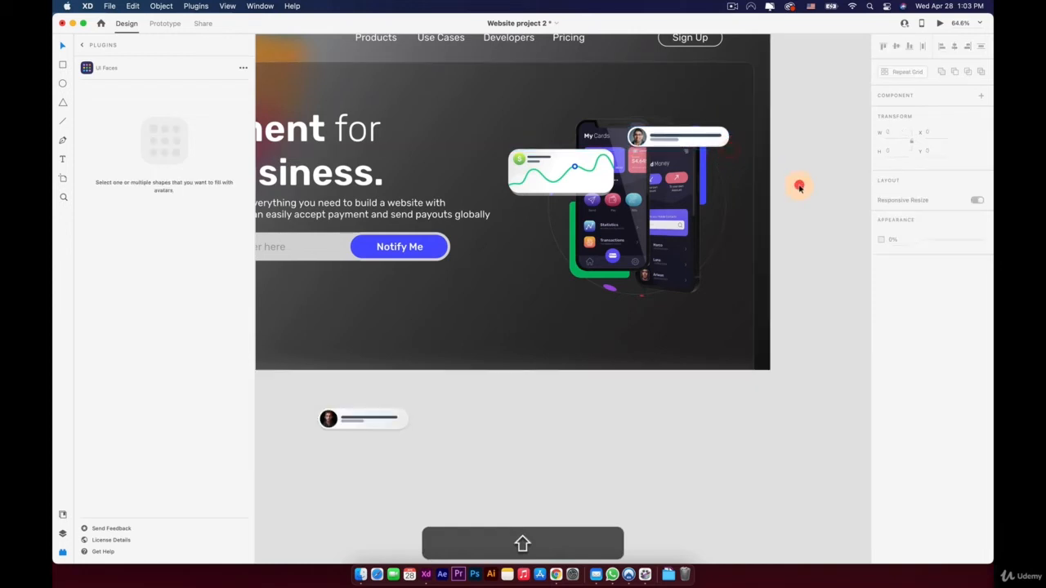
# - Nudge the portrait circle inside the hero's pill card slightly upward
pyautogui.scroll(-1, 798, 187)
pyautogui.scroll(3, 760, 164)
pyautogui.scroll(5, 761, 164)
pyautogui.click(675, 106)
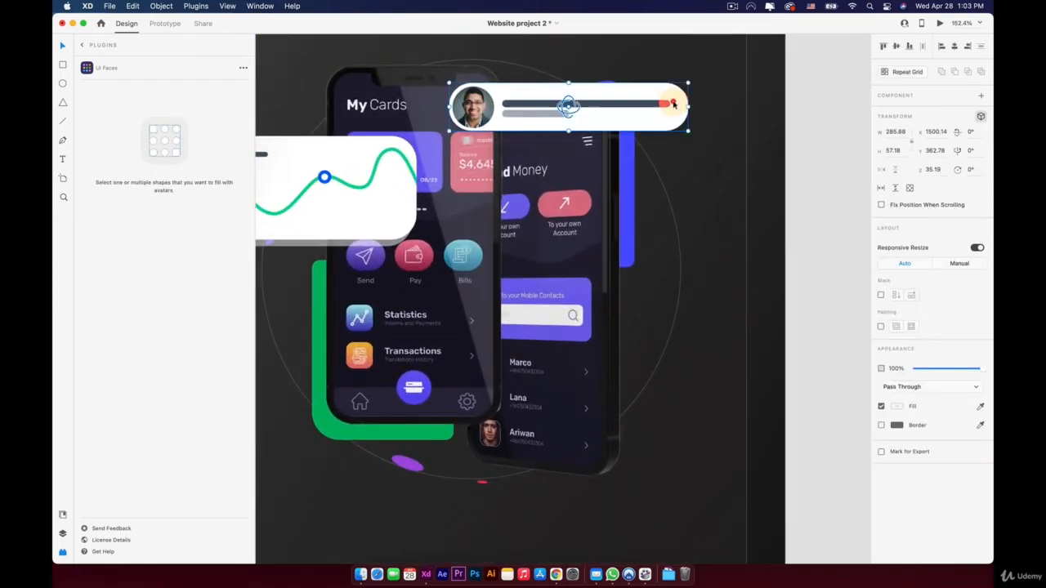
pyautogui.doubleClick(660, 110)
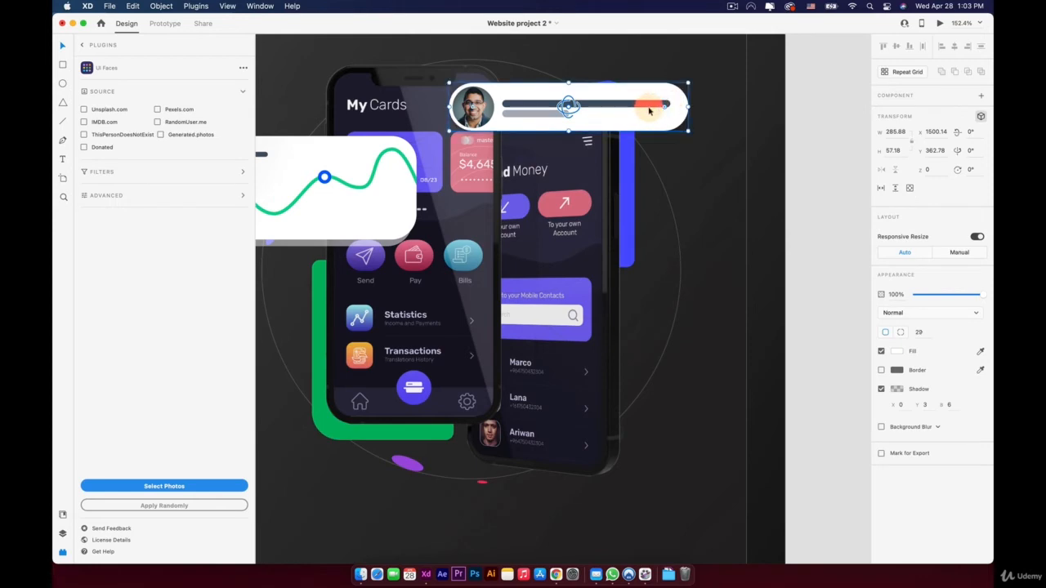
pyautogui.click(782, 109)
pyautogui.scroll(5, 478, 102)
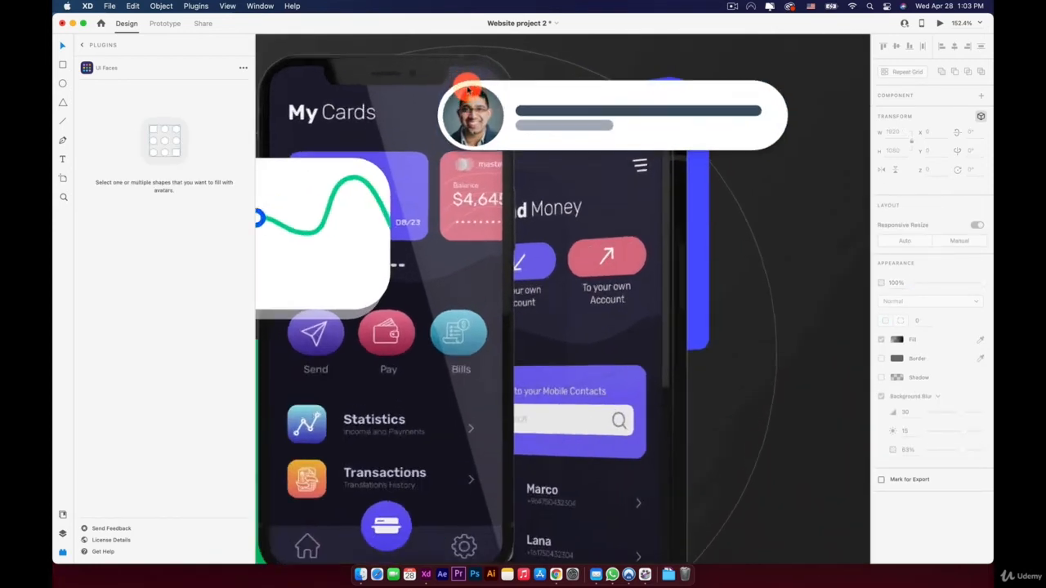
pyautogui.click(478, 114)
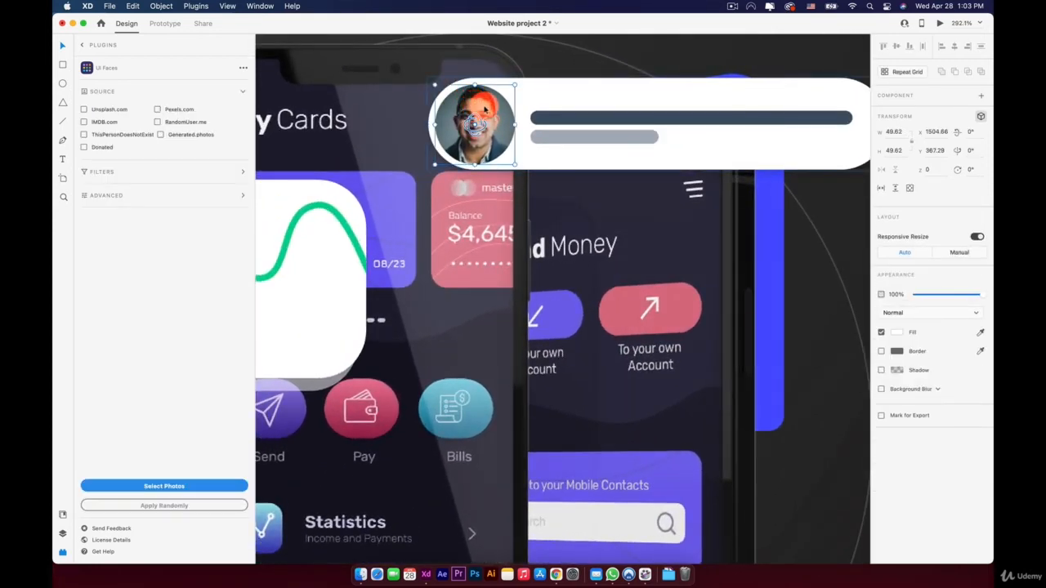
pyautogui.moveTo(485, 109); pyautogui.dragTo(484, 108)
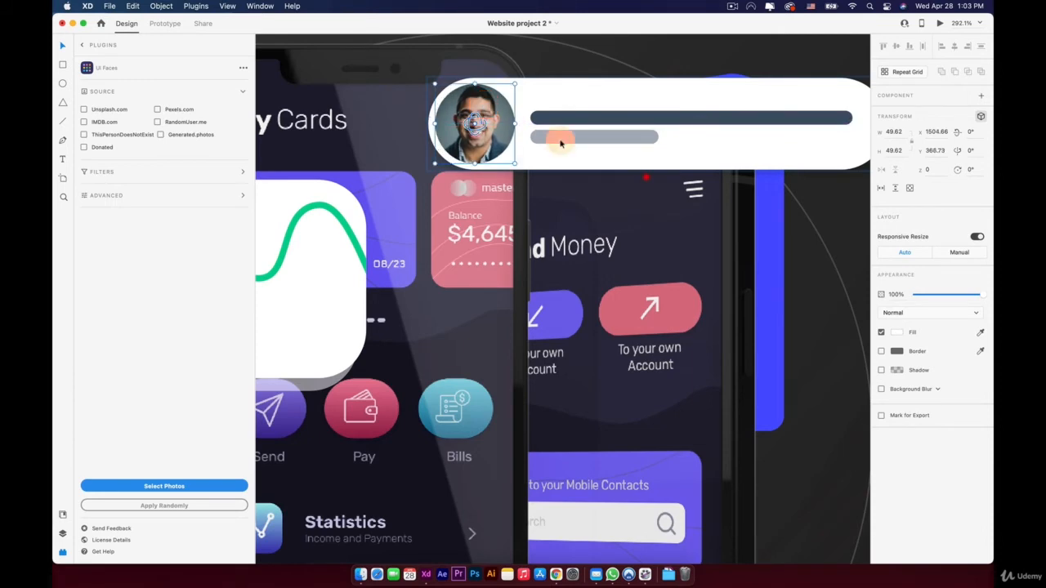
pyautogui.click(820, 254)
# - Delete the reference pill card left on the pasteboard below the new hero
pyautogui.scroll(-10, 819, 254)
pyautogui.scroll(-10, 779, 290)
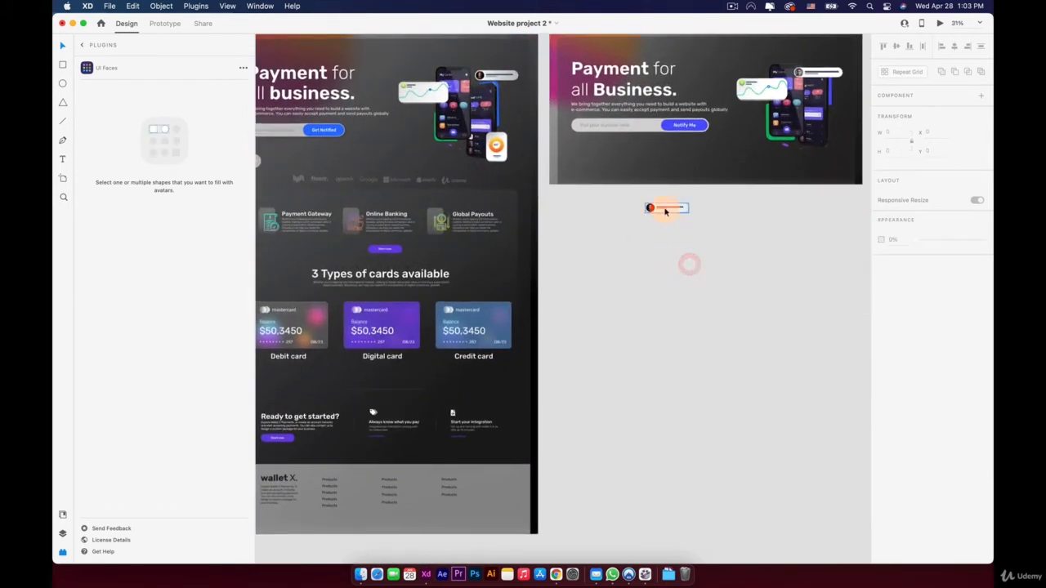
pyautogui.click(664, 208)
pyautogui.press('BackSpace')
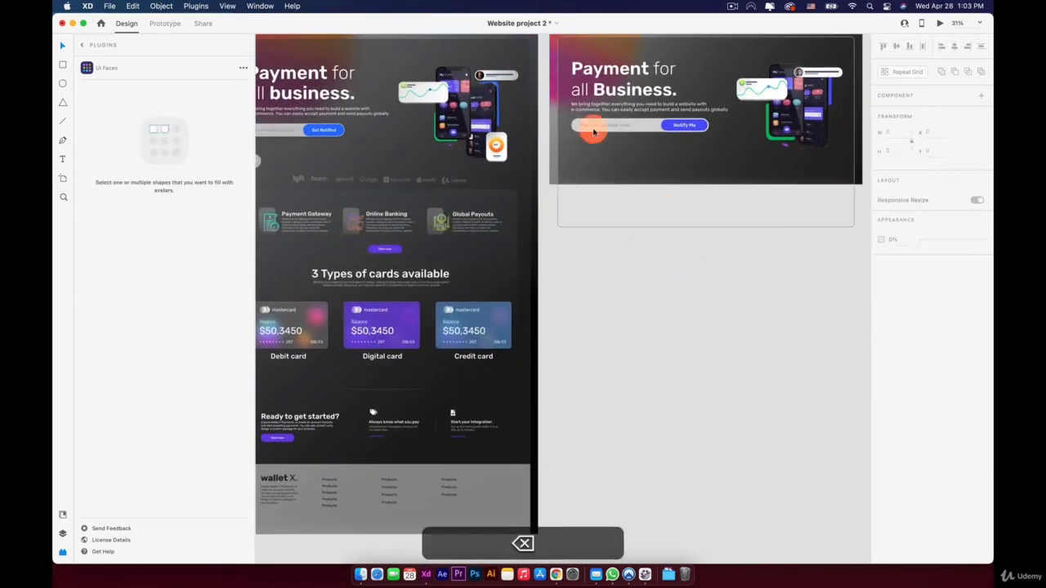
# - Copy the 40% donut card from the reference design onto the pasteboard below the new hero artboard
pyautogui.scroll(5, 494, 156)
pyautogui.click(495, 160)
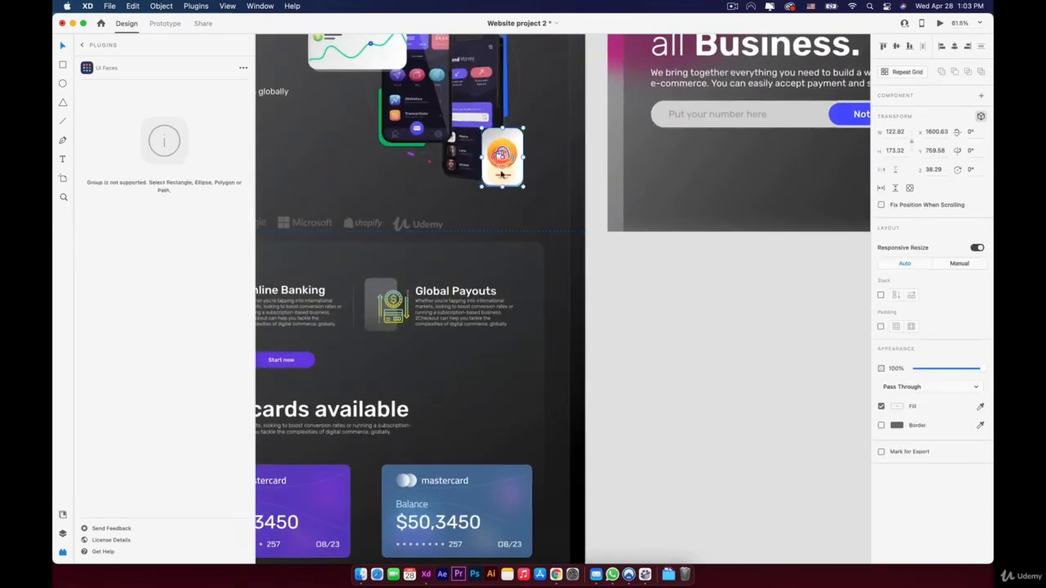
pyautogui.moveTo(511, 175); pyautogui.dragTo(800, 327)
pyautogui.hscroll(5, 651, 267)
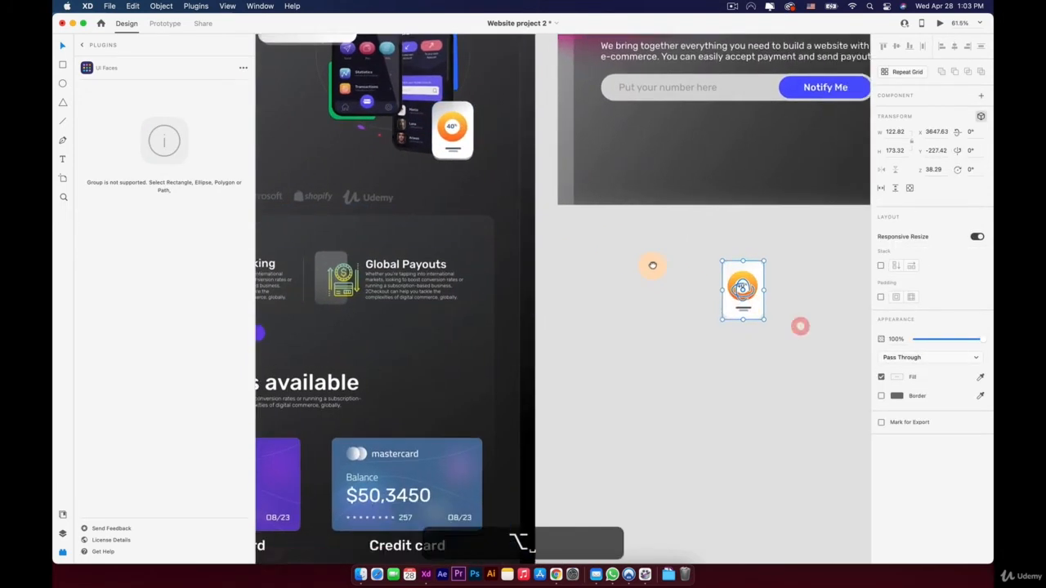
# - Draw a rectangle about 129 × 178 below the 40% reference card and round its corners to a radius of 27
pyautogui.click(550, 199)
pyautogui.click(625, 284)
pyautogui.scroll(3, 621, 275)
pyautogui.scroll(3, 620, 275)
pyautogui.moveTo(572, 215); pyautogui.dragTo(556, 269)
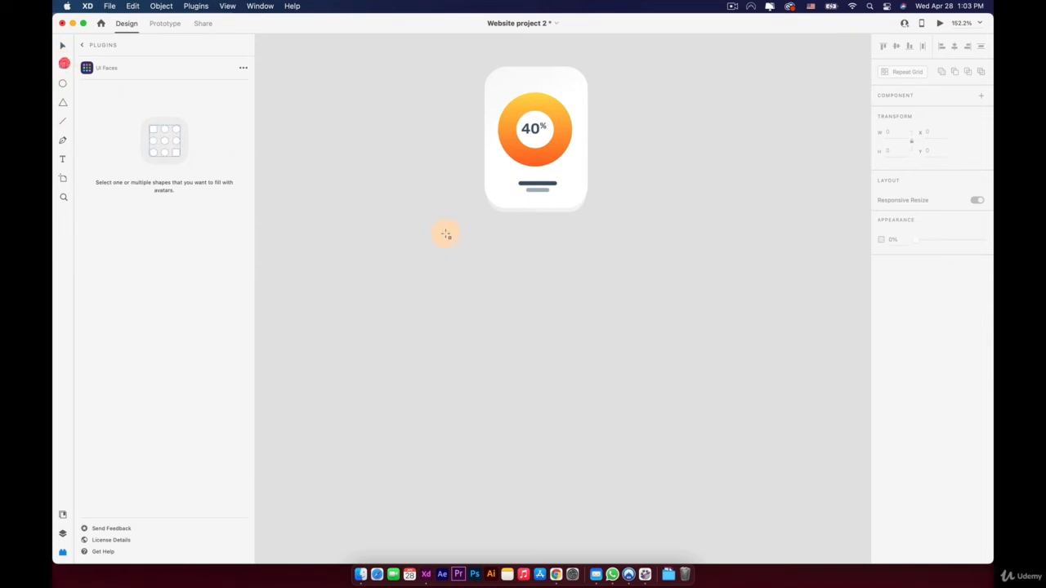
pyautogui.moveTo(487, 233)
pyautogui.mouseDown()
pyautogui.moveTo(578, 338)
pyautogui.moveTo(590, 373)
pyautogui.mouseUp()
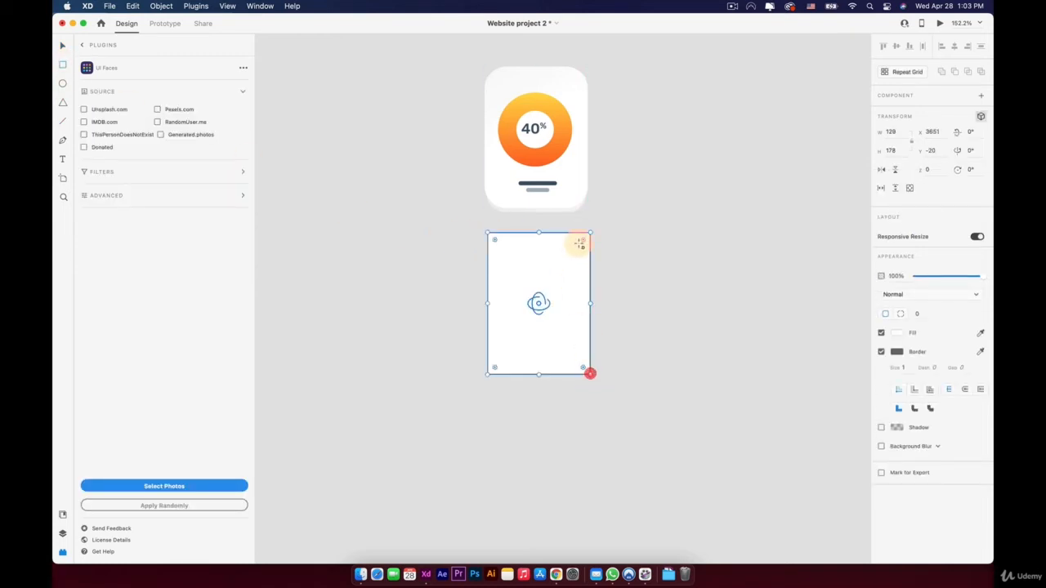
pyautogui.moveTo(583, 241); pyautogui.dragTo(565, 253)
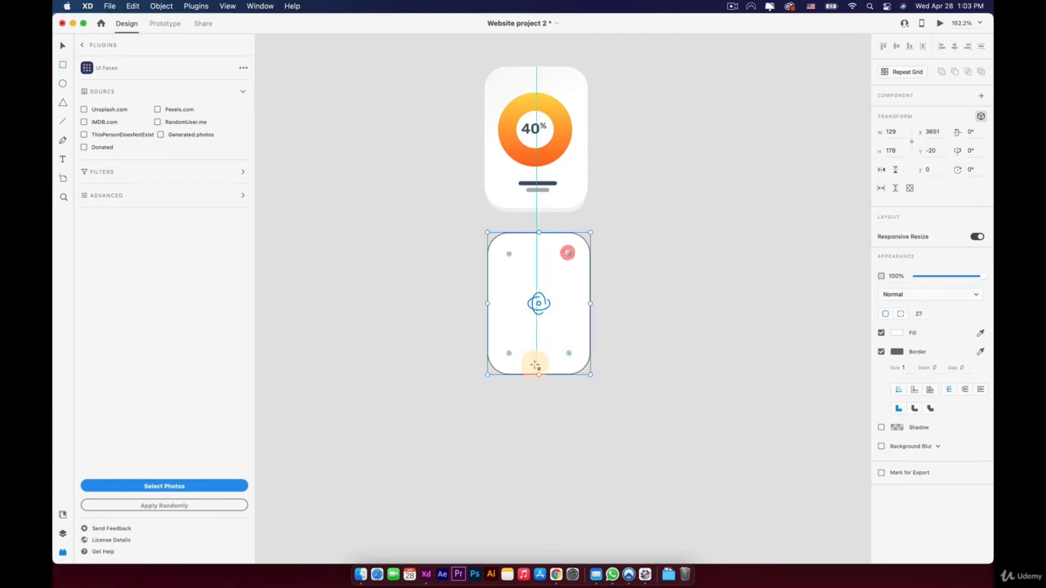
# - Reduce the rounded rectangle's height to 174 and remove its border
pyautogui.moveTo(536, 374); pyautogui.dragTo(536, 372)
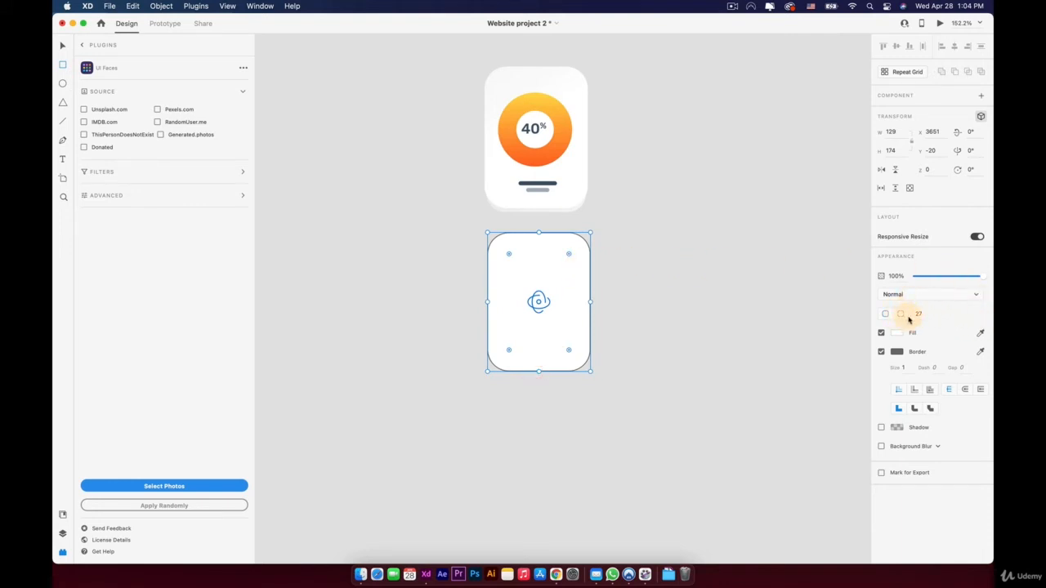
pyautogui.click(897, 352)
pyautogui.click(881, 353)
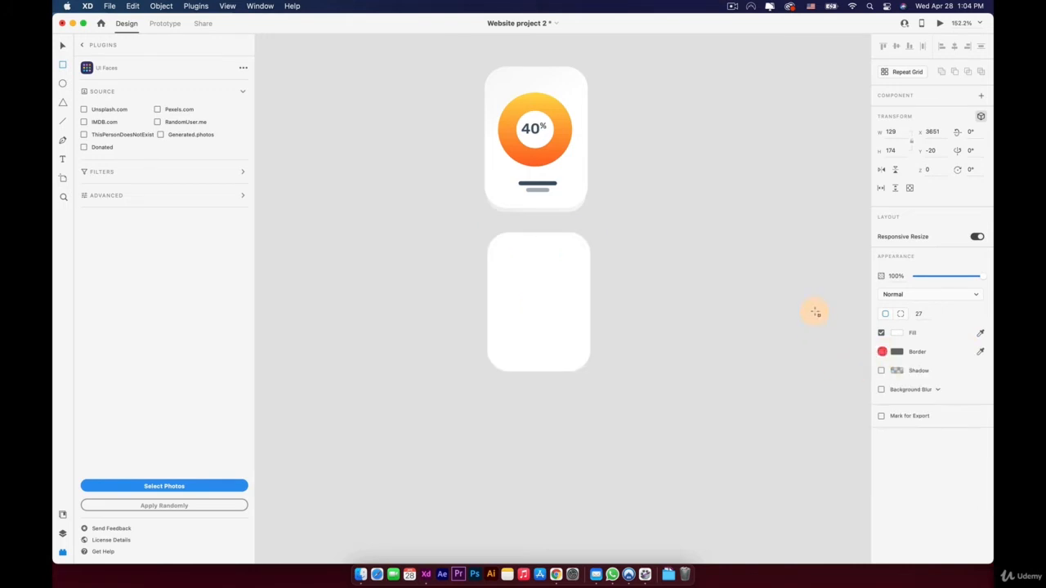
# - Fill the rounded rectangle with a white linear gradient, setting the colour stop to #FFFFFF at 73% opacity
pyautogui.click(895, 333)
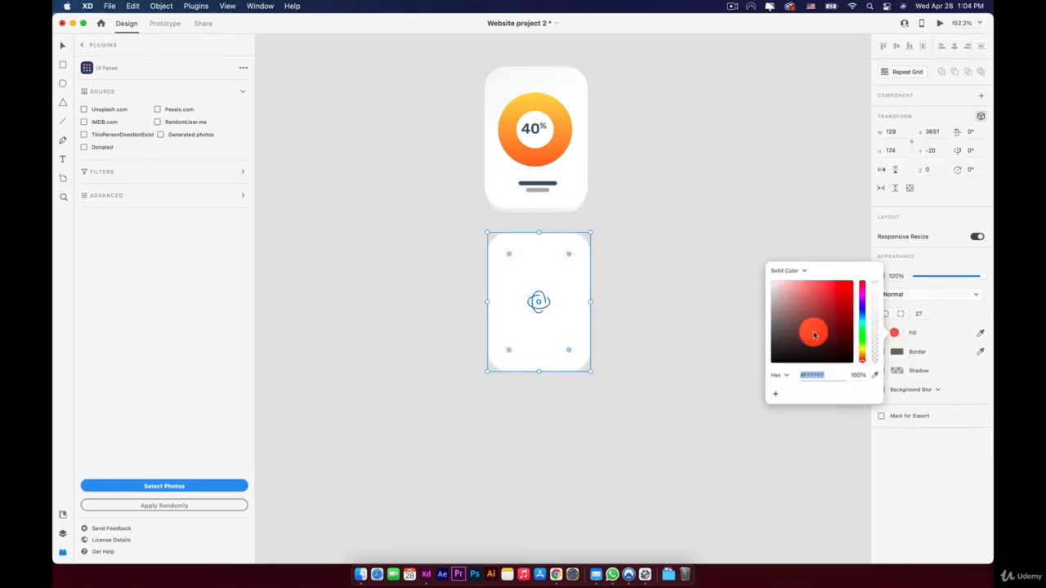
pyautogui.click(792, 272)
pyautogui.click(786, 282)
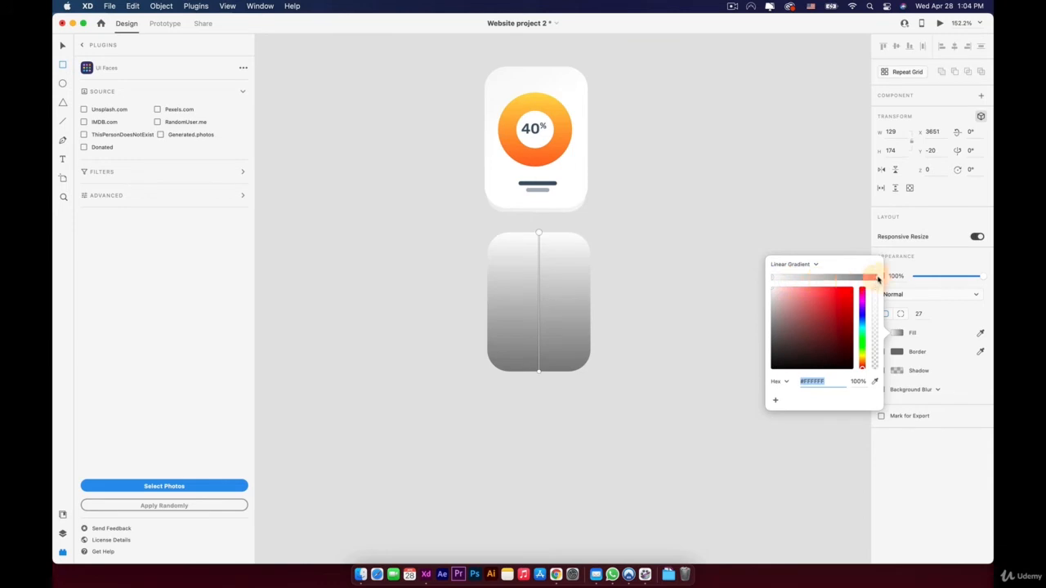
pyautogui.moveTo(878, 280); pyautogui.dragTo(739, 283)
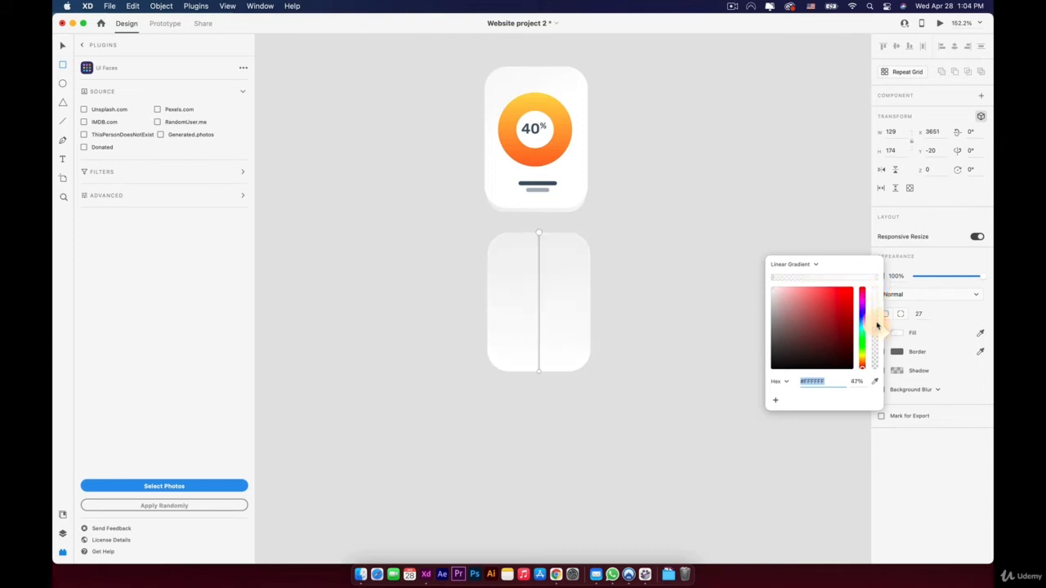
pyautogui.moveTo(877, 326); pyautogui.dragTo(873, 292)
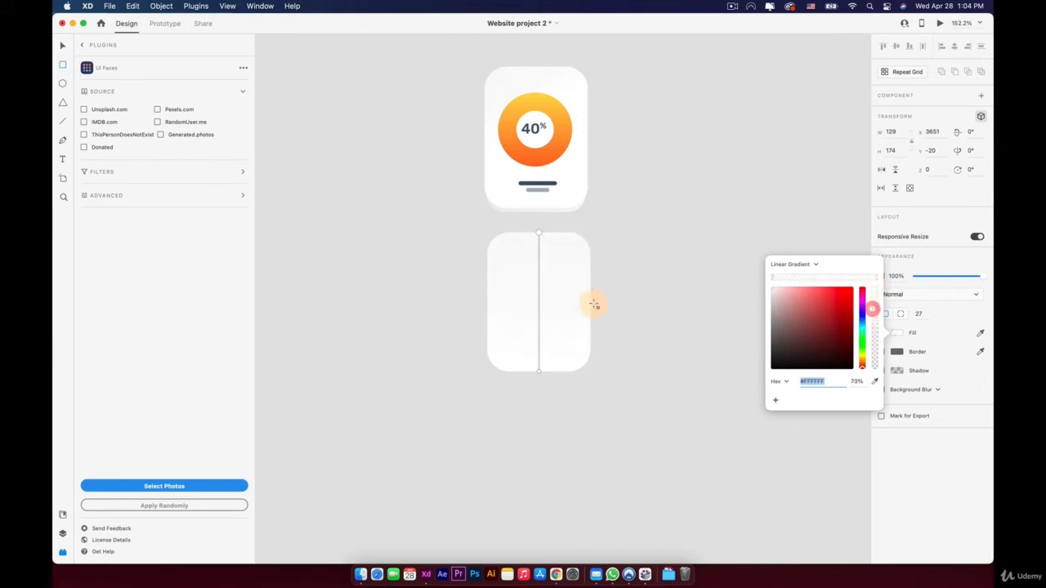
pyautogui.write('v')
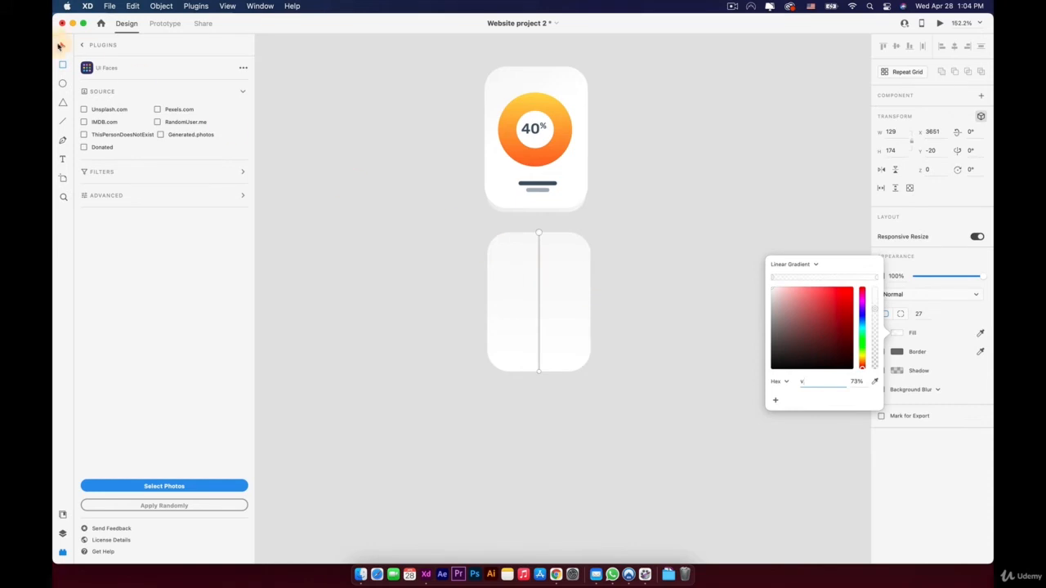
pyautogui.click(447, 272)
pyautogui.click(447, 272)
# - Duplicate the rounded white card in place
pyautogui.click(521, 273)
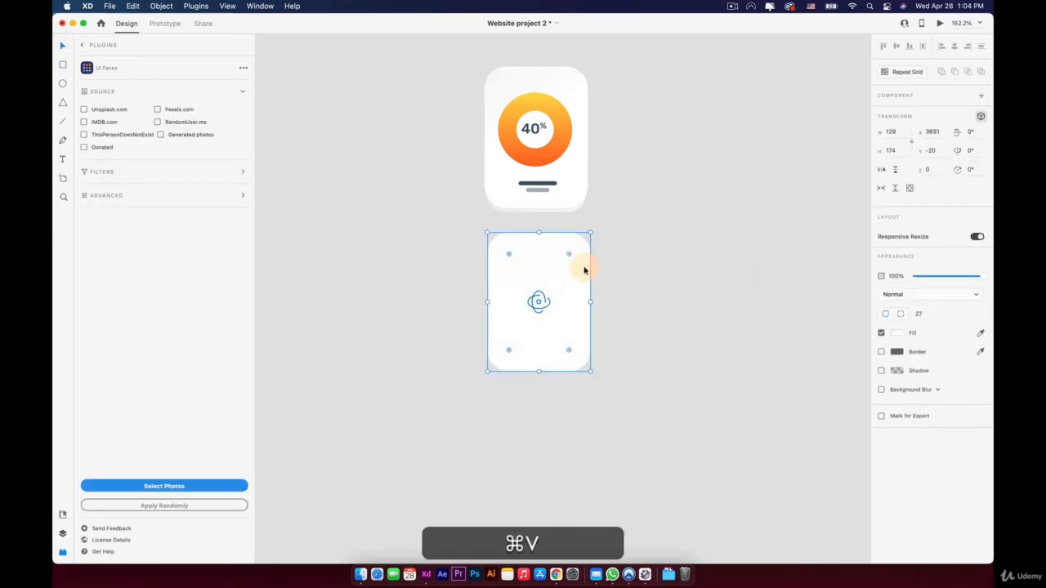
pyautogui.press('super+z')
pyautogui.scroll(6, 539, 291)
pyautogui.click(548, 357)
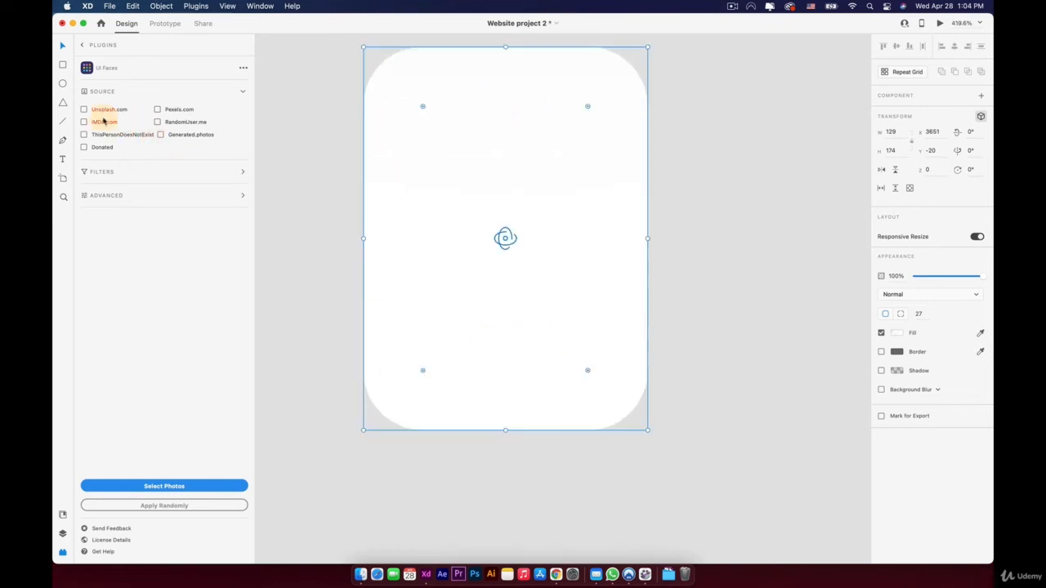
# - Select the back copy of the card, Rectangle 92, and move it down by 21 to a Y position of 1
pyautogui.click(62, 533)
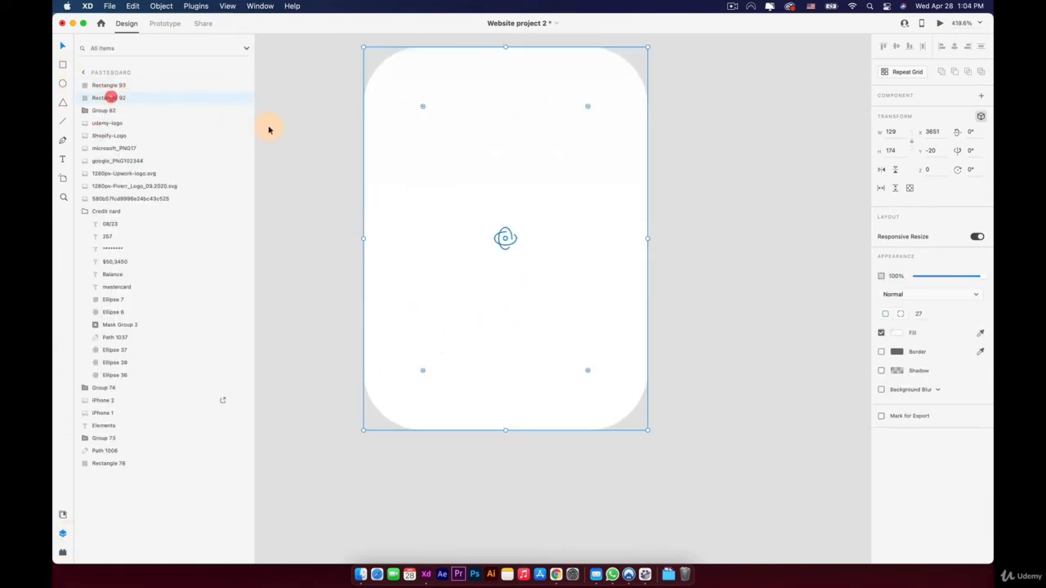
pyautogui.hotkey('shift', 'Down')
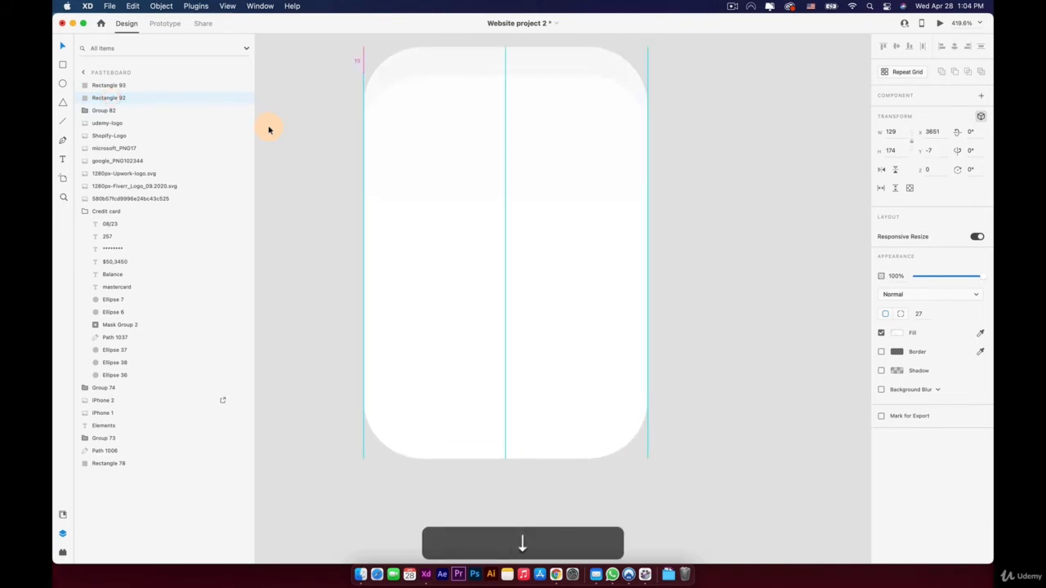
pyautogui.press('Down')
pyautogui.press('Down')
pyautogui.press('Down')
pyautogui.press('Down')
pyautogui.press('Down')
pyautogui.press('Down')
pyautogui.press('Down')
pyautogui.press('Down')
pyautogui.press('Down')
pyautogui.press('Up')
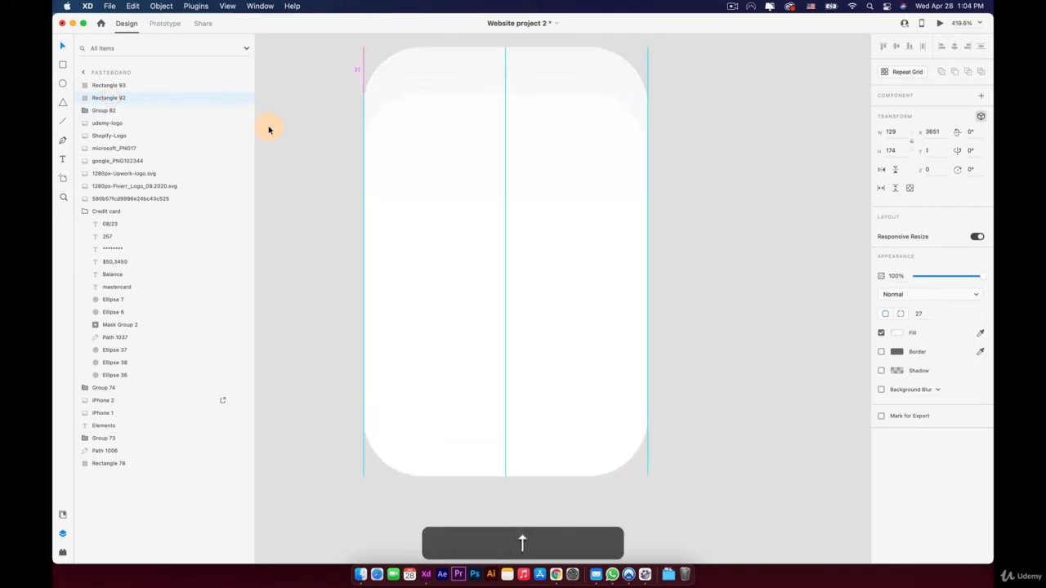
# - Nudge the back card, Rectangle 92, up by 7 to a Y position of -6
pyautogui.press('Up')
pyautogui.press('Up')
pyautogui.press('Up')
pyautogui.press('Up')
pyautogui.press('Up')
pyautogui.press('Up')
pyautogui.press('Up')
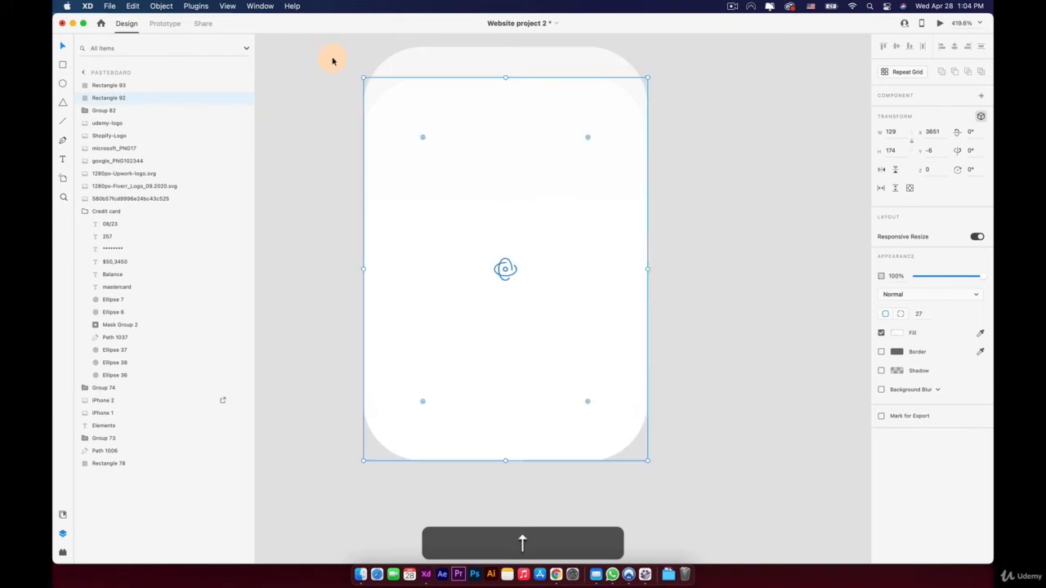
pyautogui.click(462, 56)
pyautogui.click(510, 442)
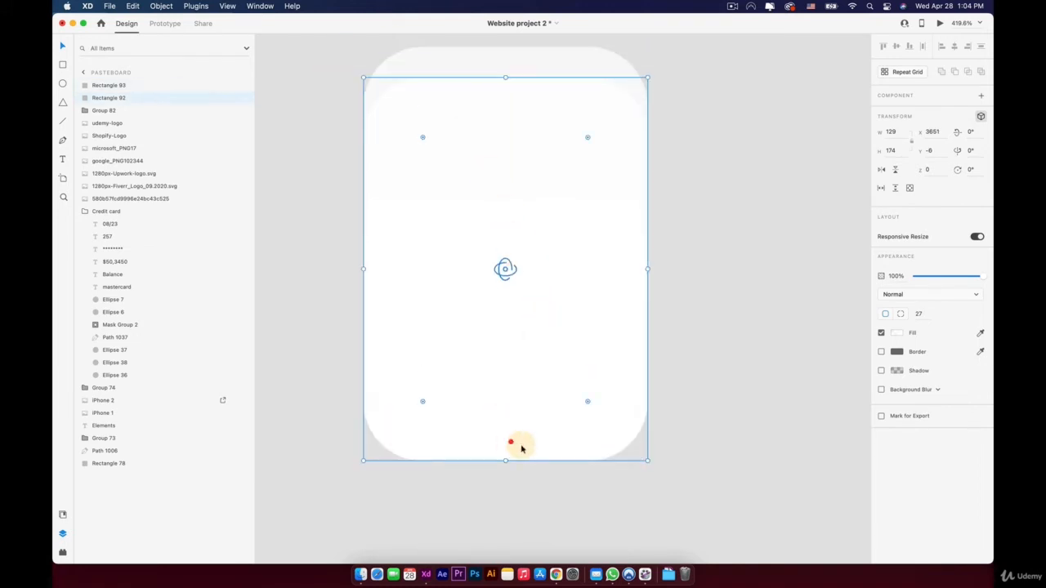
# - Scale the back card proportionally about its centre to 125 × 168 and move it up to a Y position of -8
pyautogui.moveTo(646, 461); pyautogui.dragTo(642, 459)
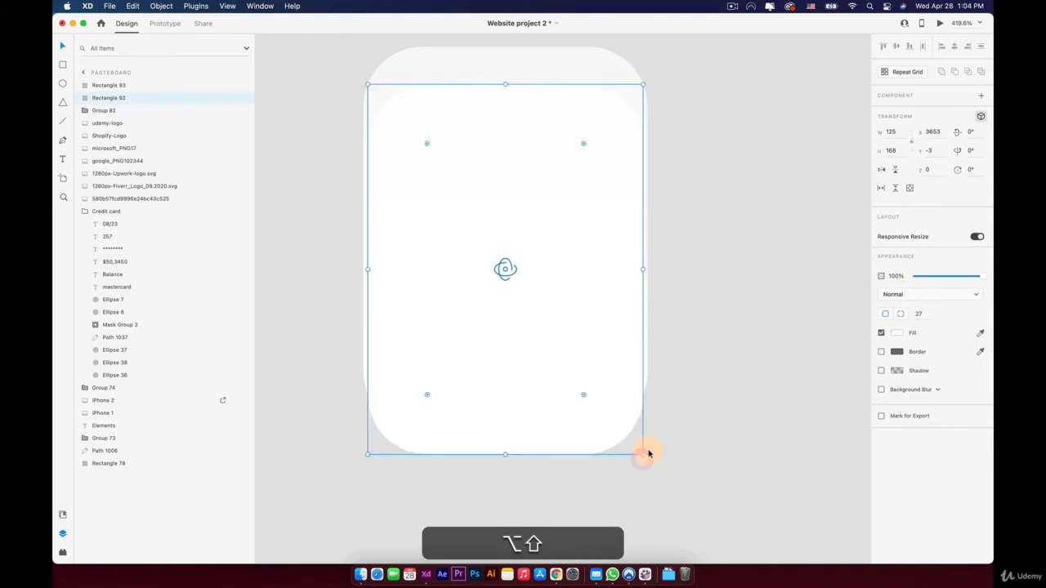
pyautogui.hotkey('shift', 'Up')
pyautogui.press('Down')
pyautogui.press('Down')
pyautogui.press('Down')
pyautogui.press('Down')
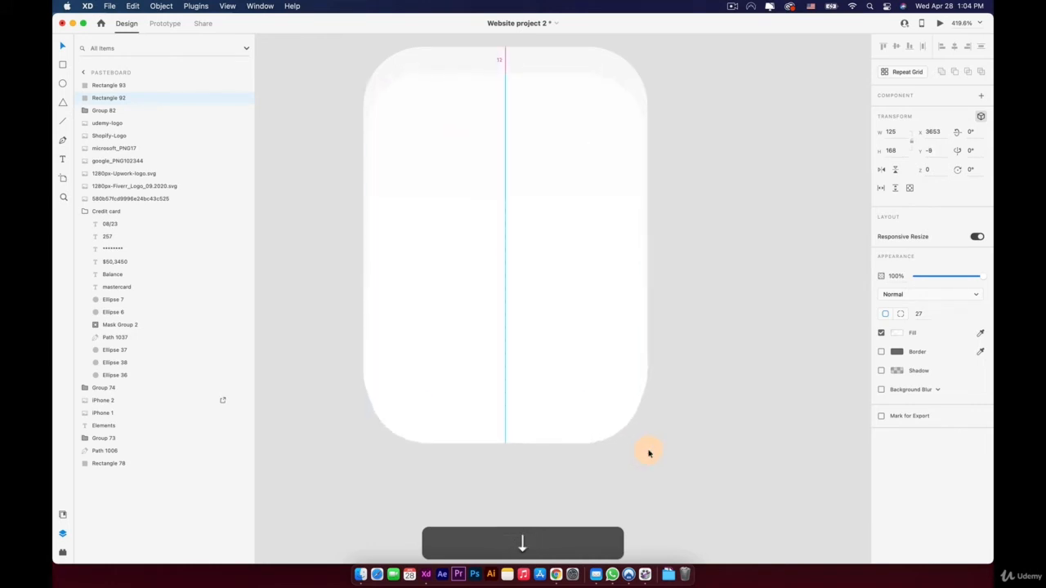
# - Lower the back card's opacity to 60%
pyautogui.scroll(-5, 650, 454)
pyautogui.scroll(2, 649, 452)
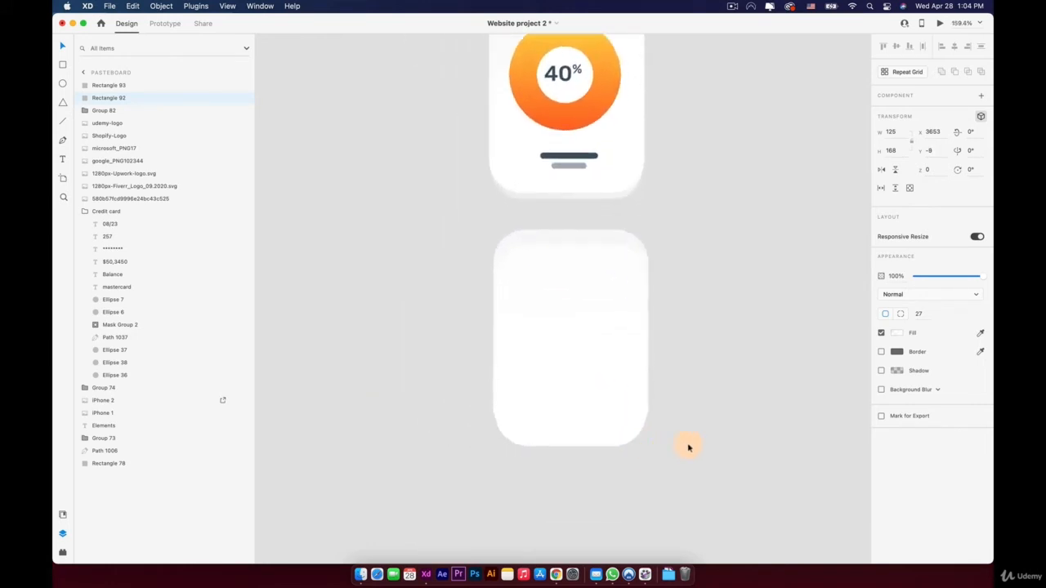
pyautogui.moveTo(979, 277); pyautogui.dragTo(956, 279)
pyautogui.click(679, 433)
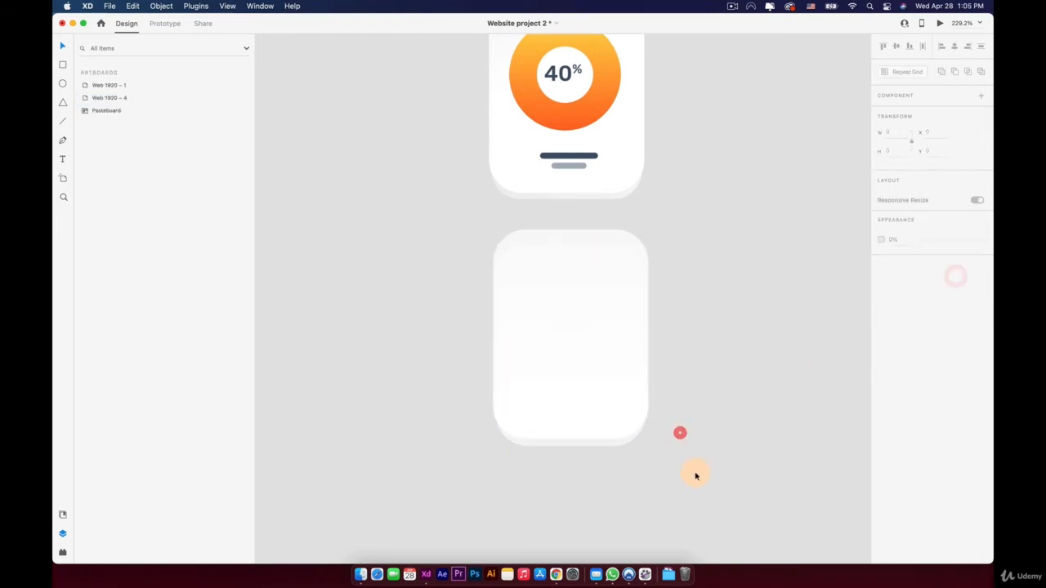
# - Shorten the back card from its upper edge, keeping only its lower part behind the front card
pyautogui.press('space')
pyautogui.moveTo(688, 437); pyautogui.dragTo(654, 457)
pyautogui.press('space')
pyautogui.click(554, 377)
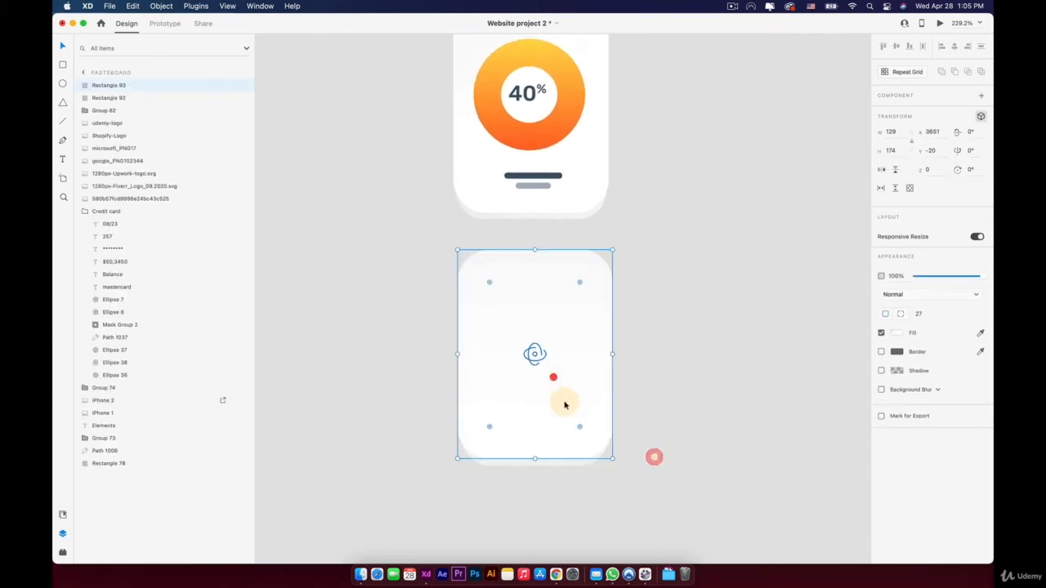
pyautogui.click(577, 465)
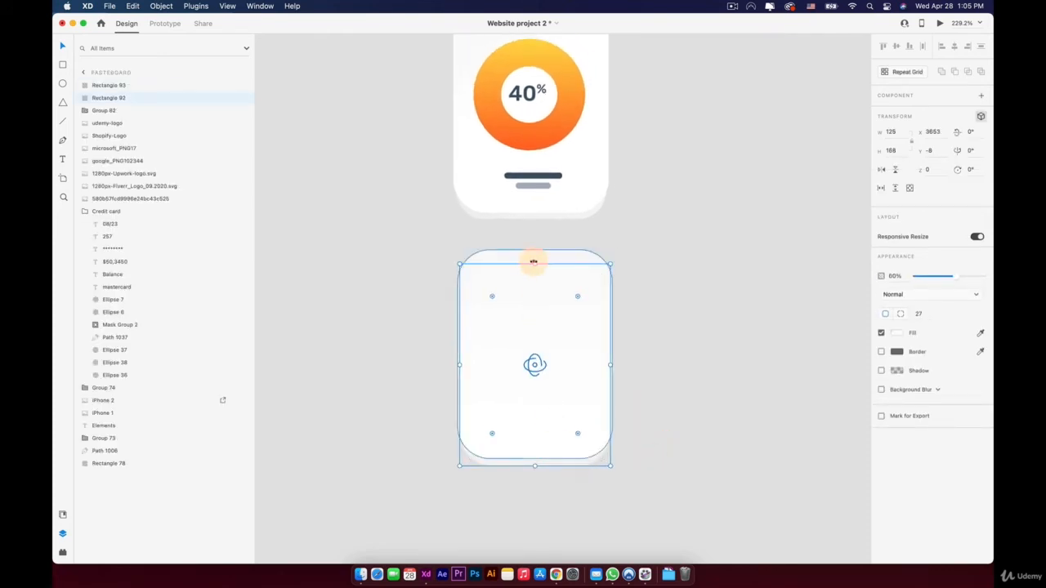
pyautogui.moveTo(533, 262); pyautogui.dragTo(534, 375)
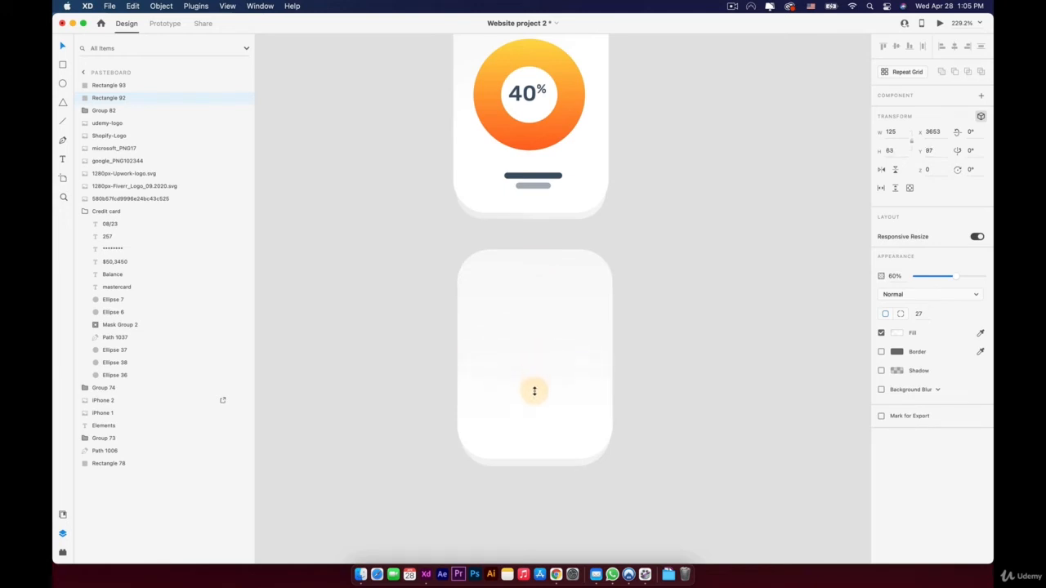
# - Set the front card's upper gradient stop to 58% opacity and shorten the gradient line so both ends sit inside the card
pyautogui.click(532, 334)
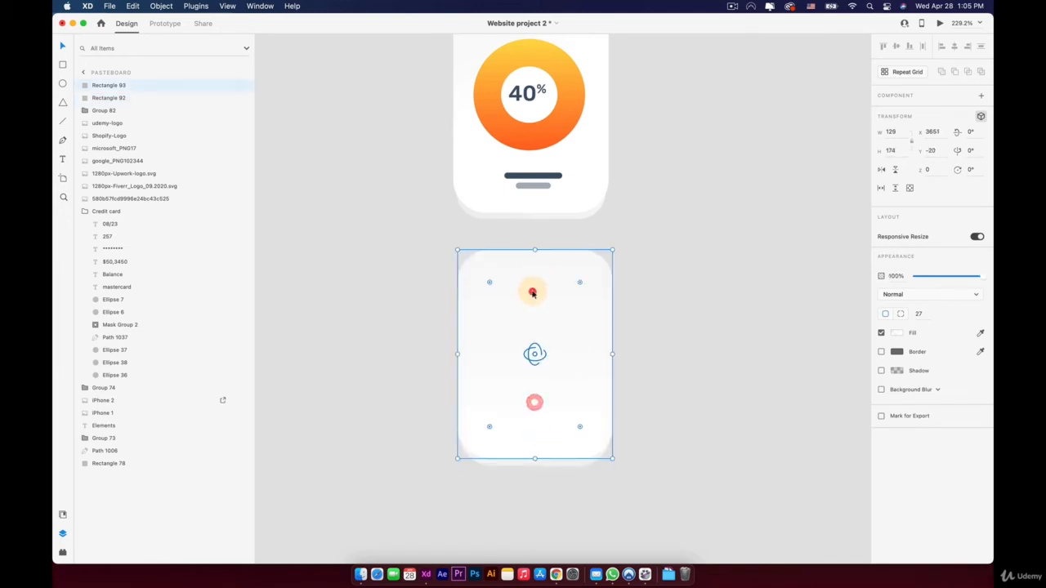
pyautogui.click(897, 333)
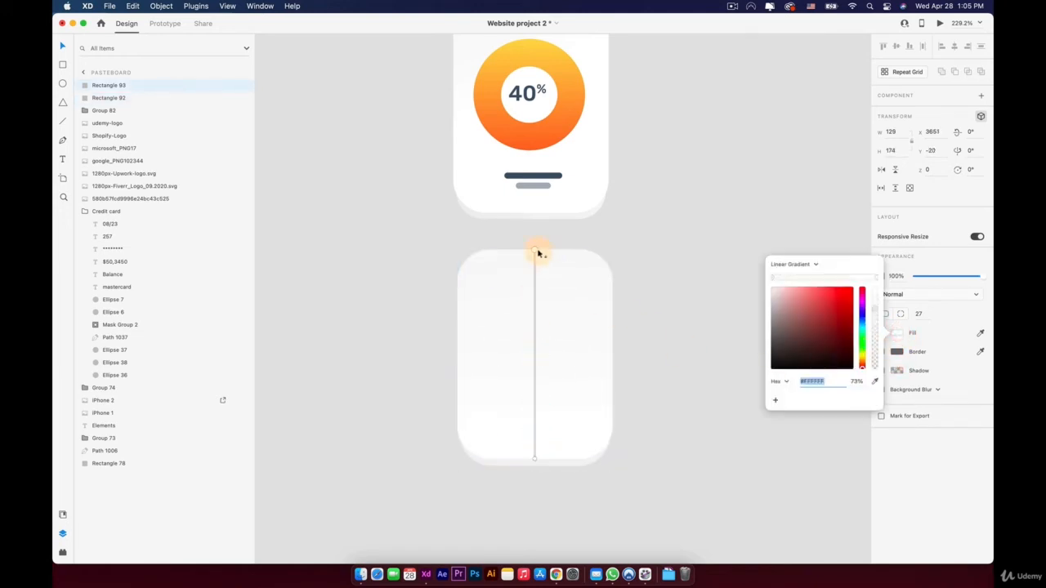
pyautogui.moveTo(534, 244); pyautogui.dragTo(532, 233)
pyautogui.click(874, 309)
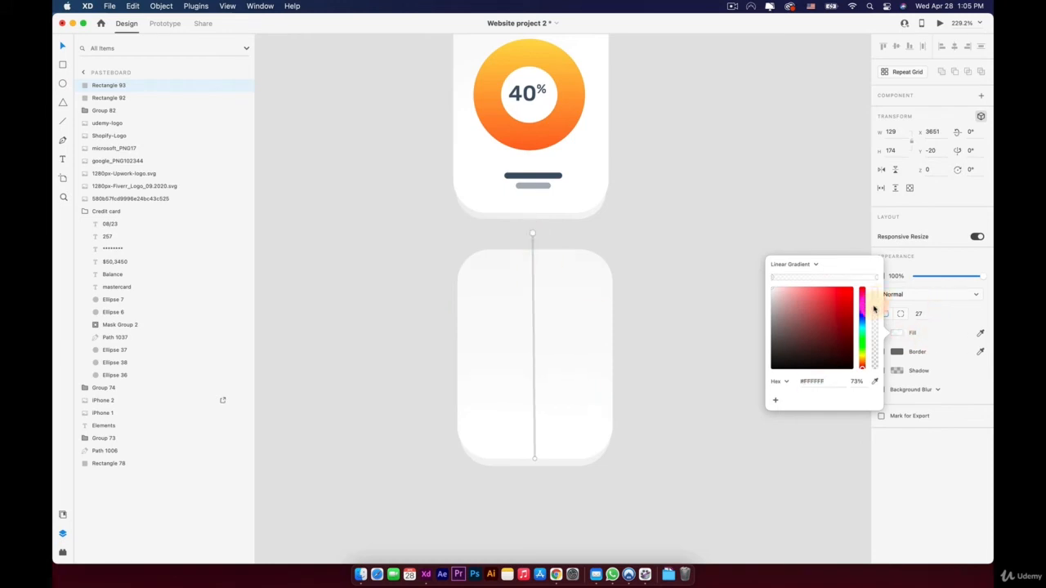
pyautogui.moveTo(873, 319); pyautogui.dragTo(873, 331)
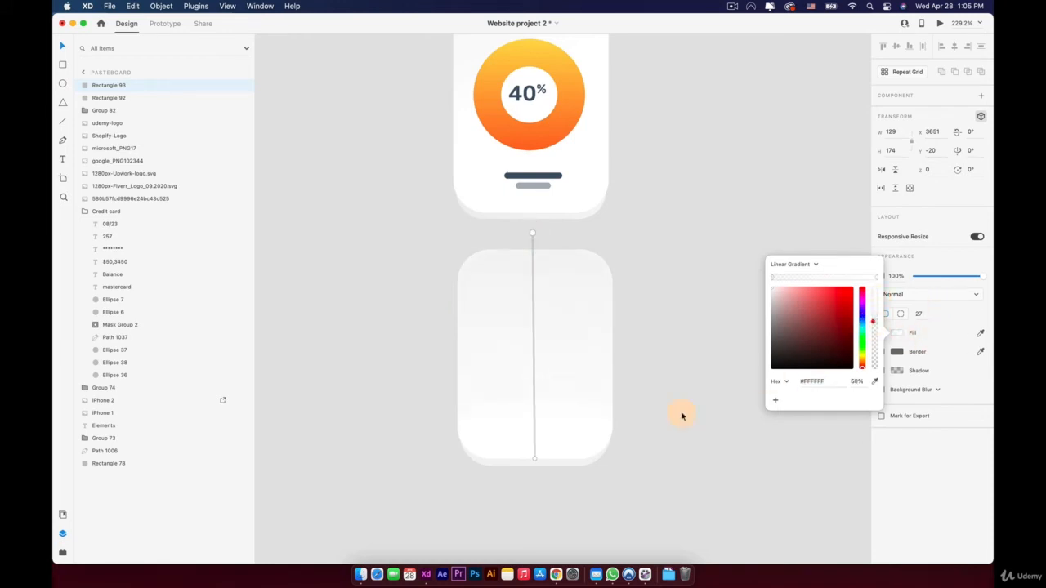
pyautogui.moveTo(533, 460); pyautogui.dragTo(531, 417)
pyautogui.click(534, 233)
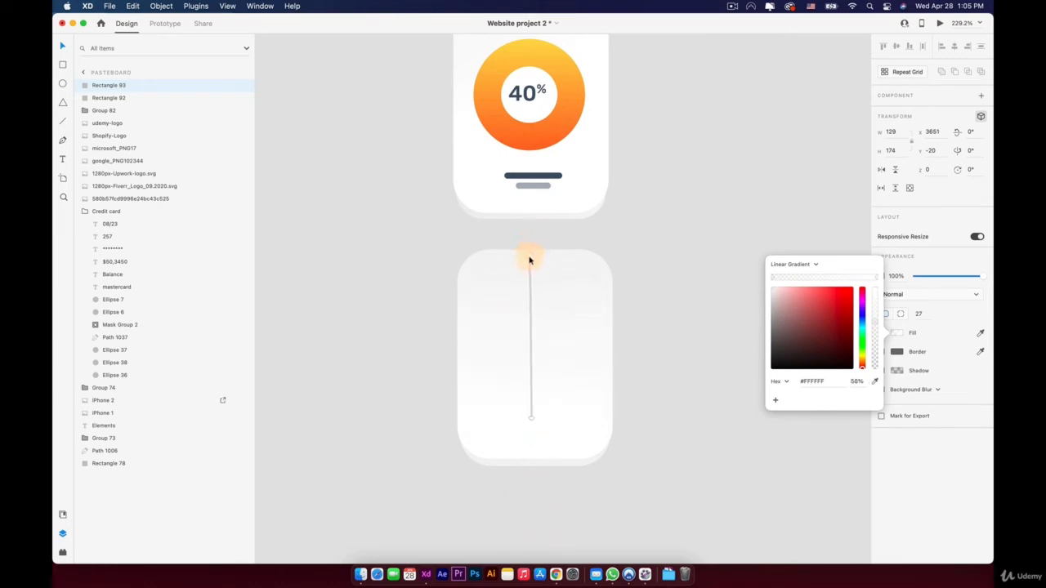
pyautogui.click(690, 331)
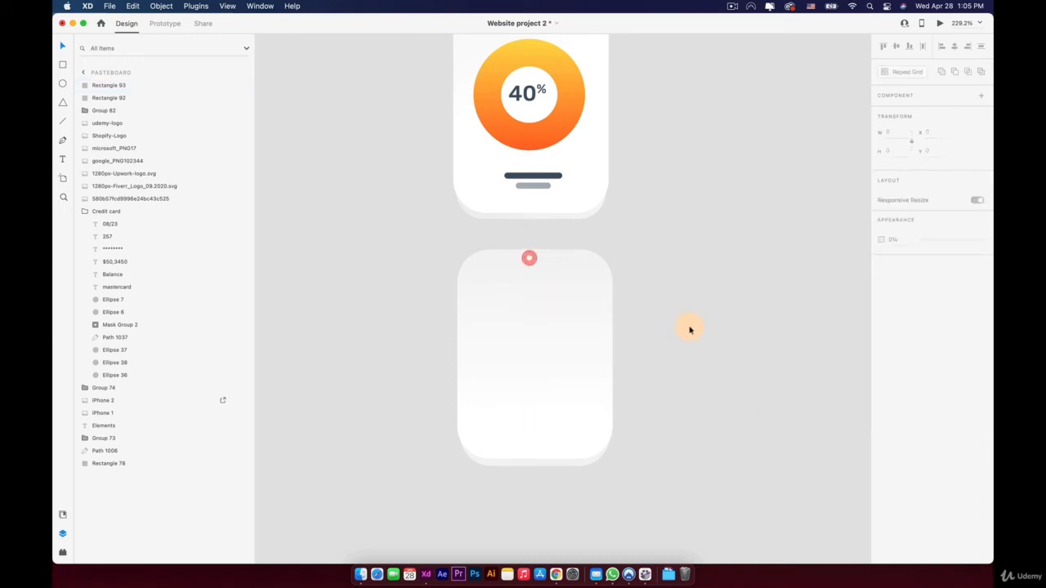
# - Compare the front card with the 40% reference card and inspect its linear gradient stops
pyautogui.click(691, 328)
pyautogui.moveTo(446, 259); pyautogui.dragTo(415, 308)
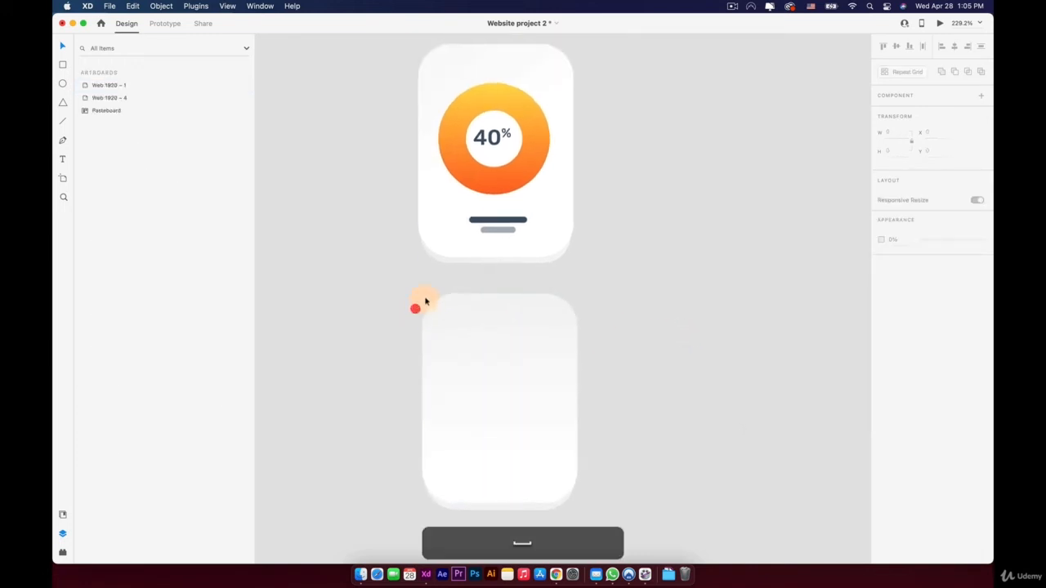
pyautogui.scroll(-2, 425, 299)
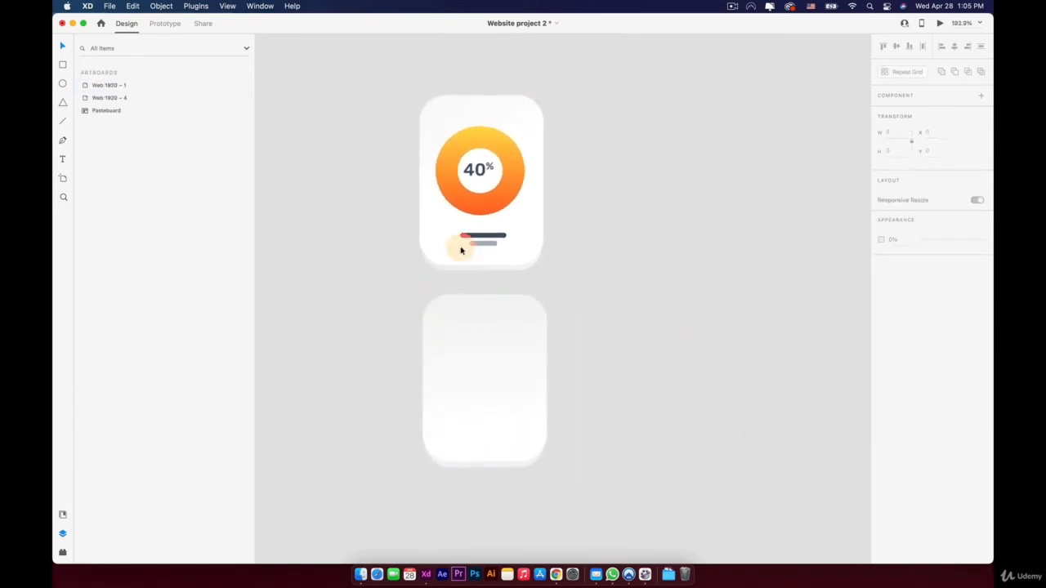
pyautogui.click(490, 336)
pyautogui.click(896, 332)
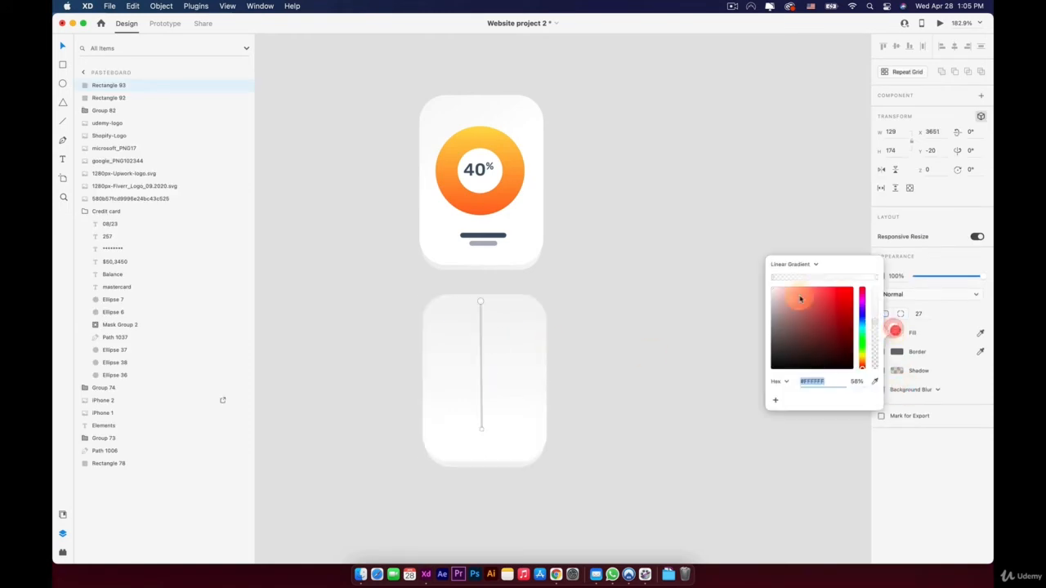
pyautogui.click(771, 274)
pyautogui.click(770, 277)
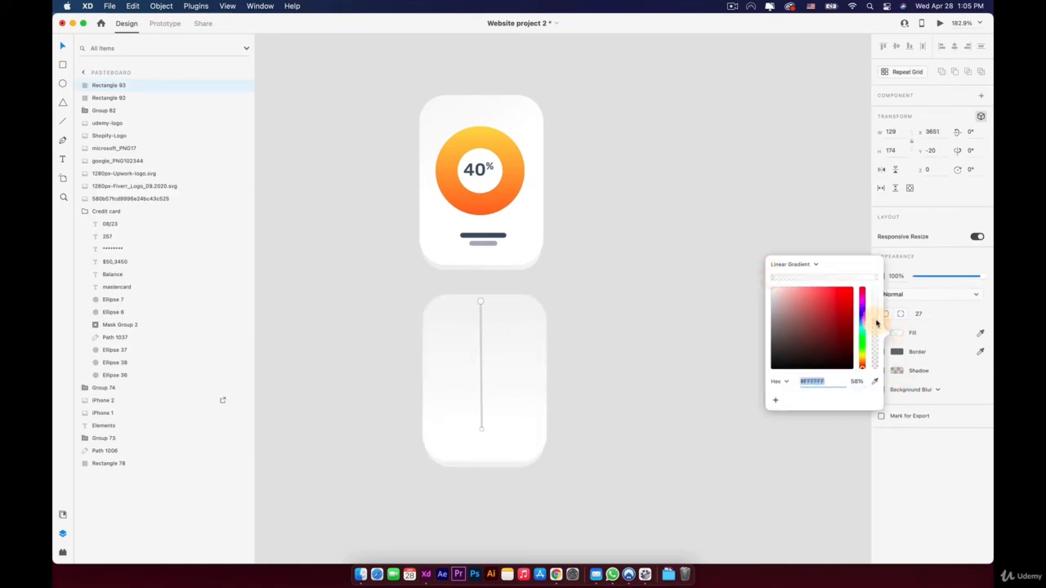
pyautogui.click(742, 321)
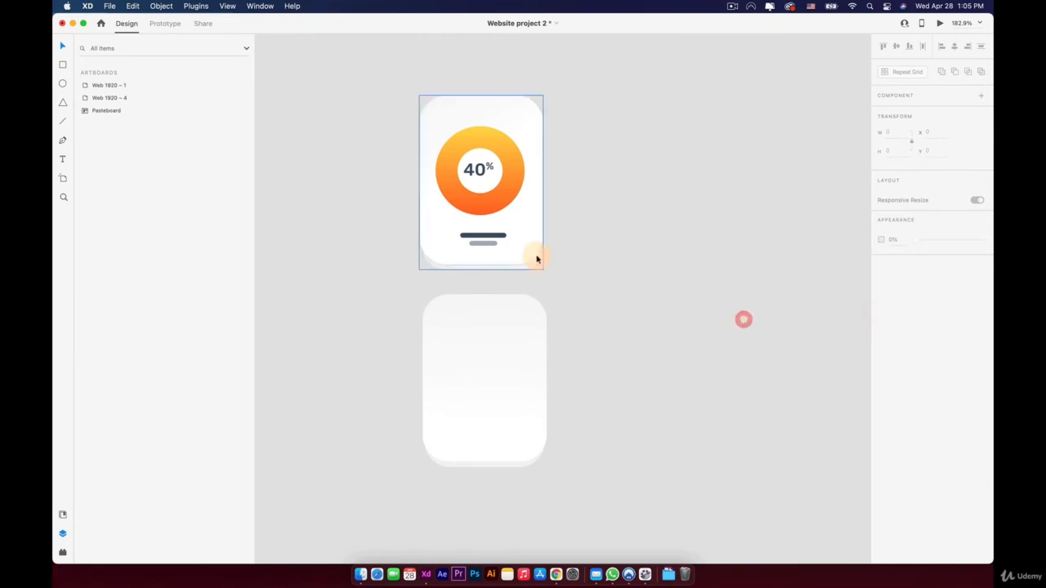
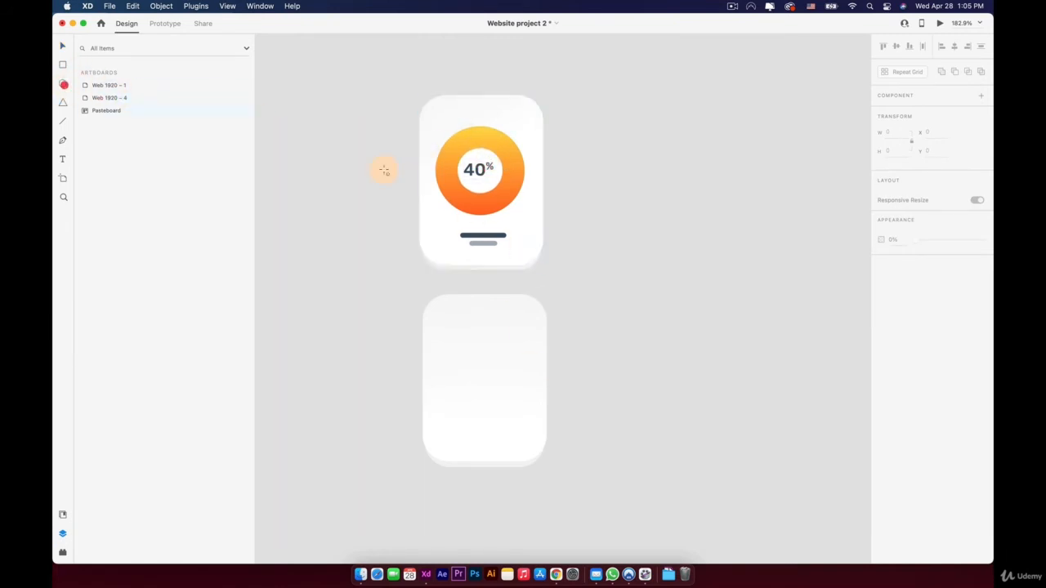
# - Draw a 93 × 93 circle beside the two cards and remove its border
pyautogui.moveTo(657, 244); pyautogui.dragTo(746, 364)
pyautogui.press('v')
pyautogui.moveTo(716, 295); pyautogui.dragTo(674, 286)
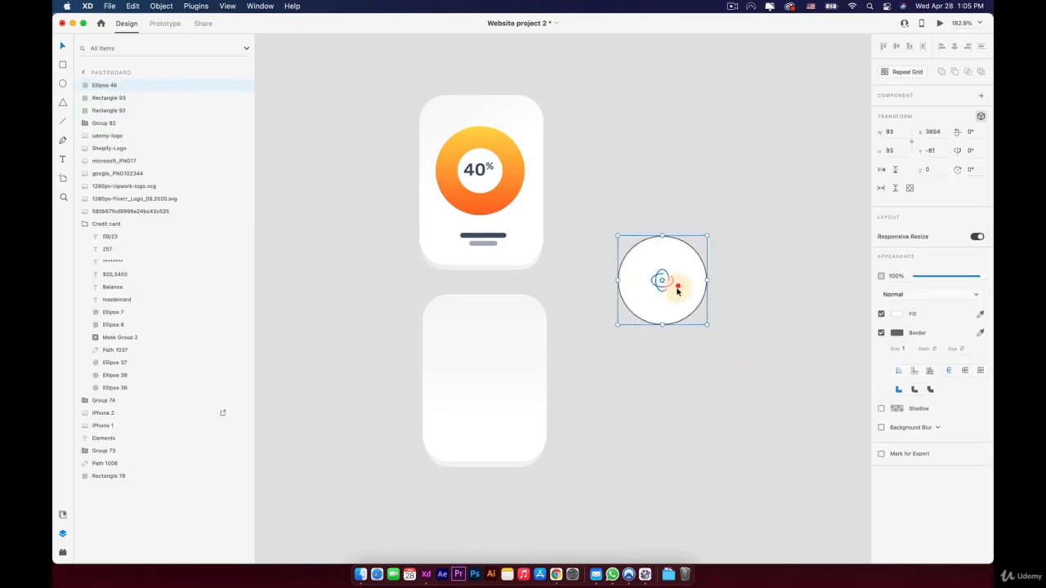
pyautogui.click(881, 332)
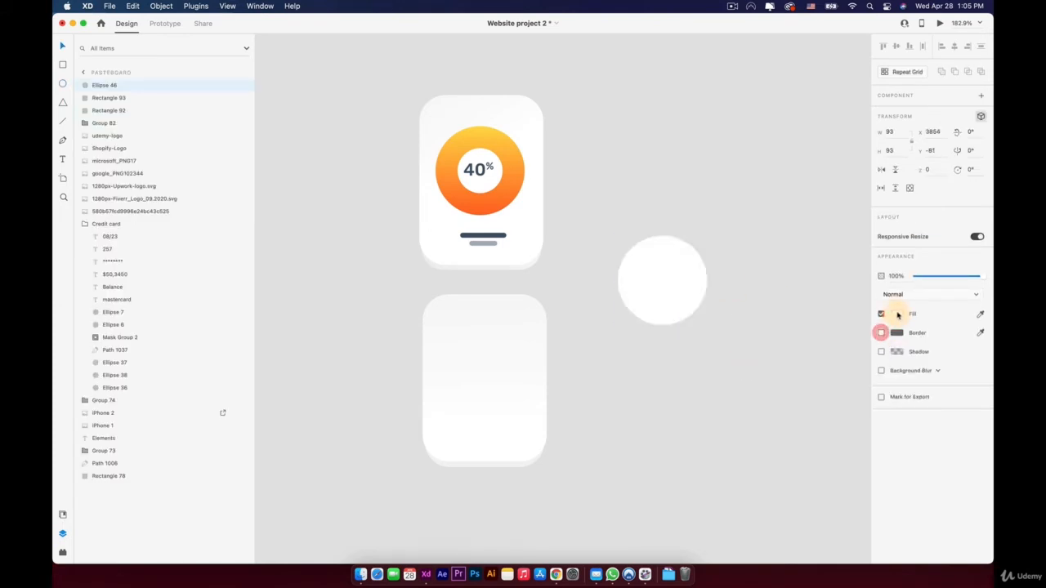
# - Fill the circle with a linear gradient, sampling the lower orange and upper yellow stops from the reference donut
pyautogui.click(897, 314)
pyautogui.click(789, 252)
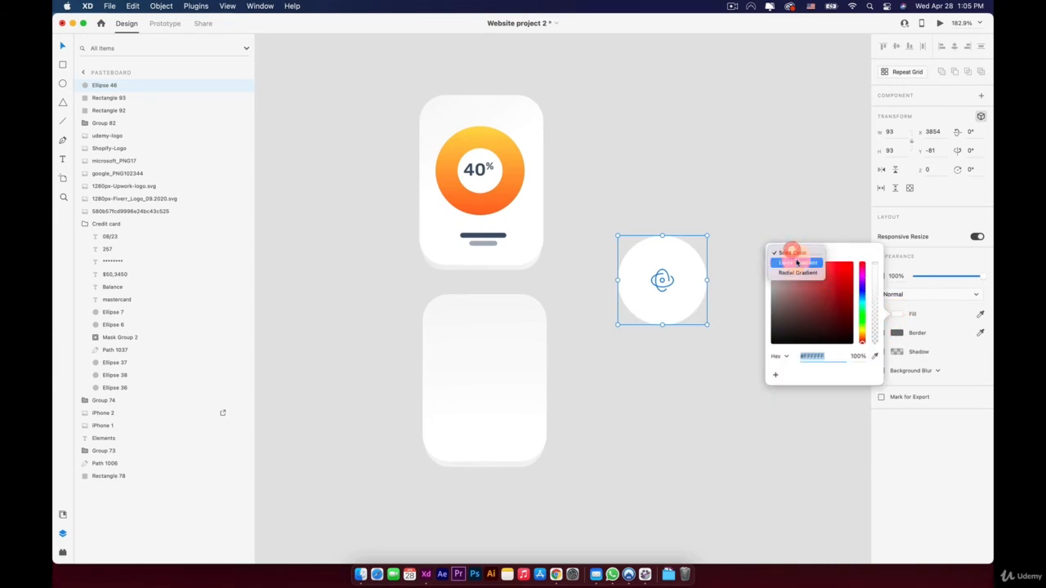
pyautogui.click(798, 263)
pyautogui.click(877, 259)
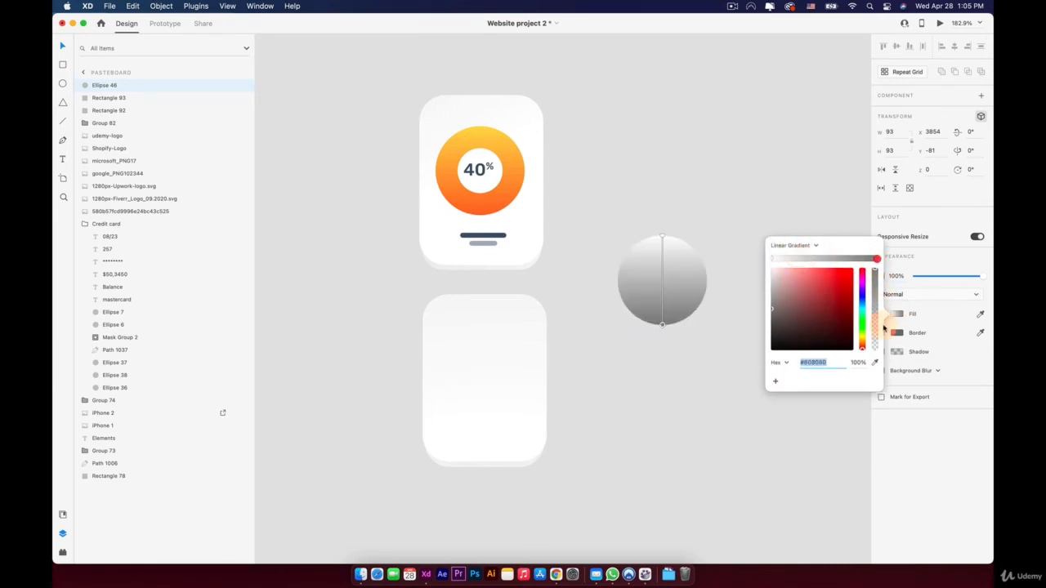
pyautogui.click(875, 363)
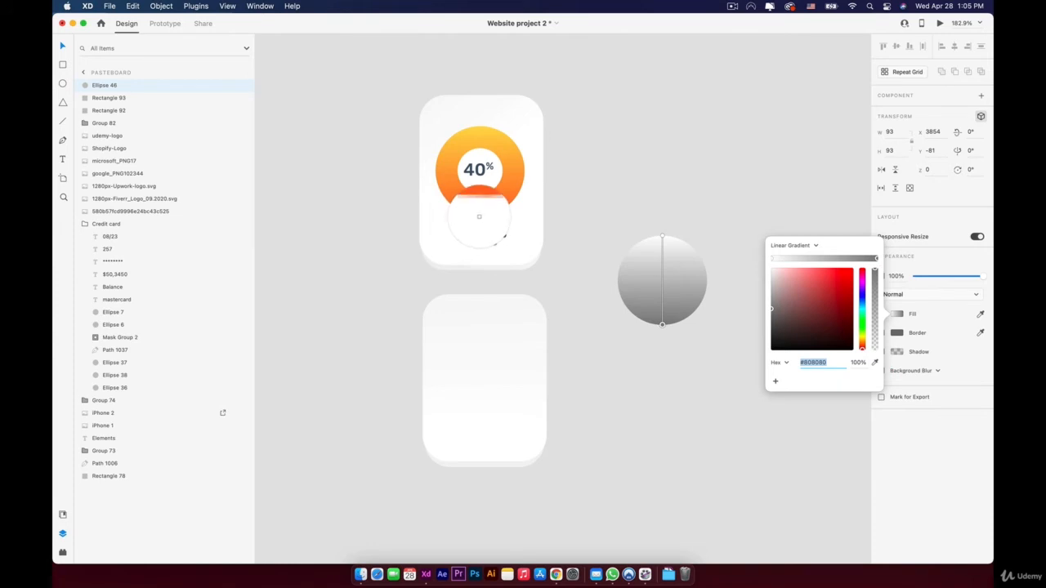
pyautogui.click(481, 217)
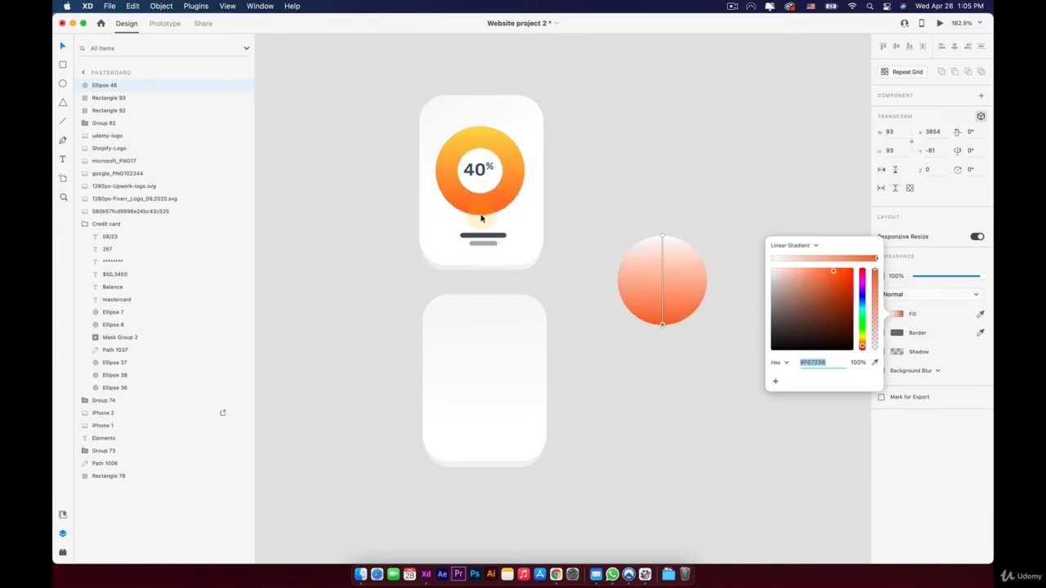
pyautogui.click(770, 260)
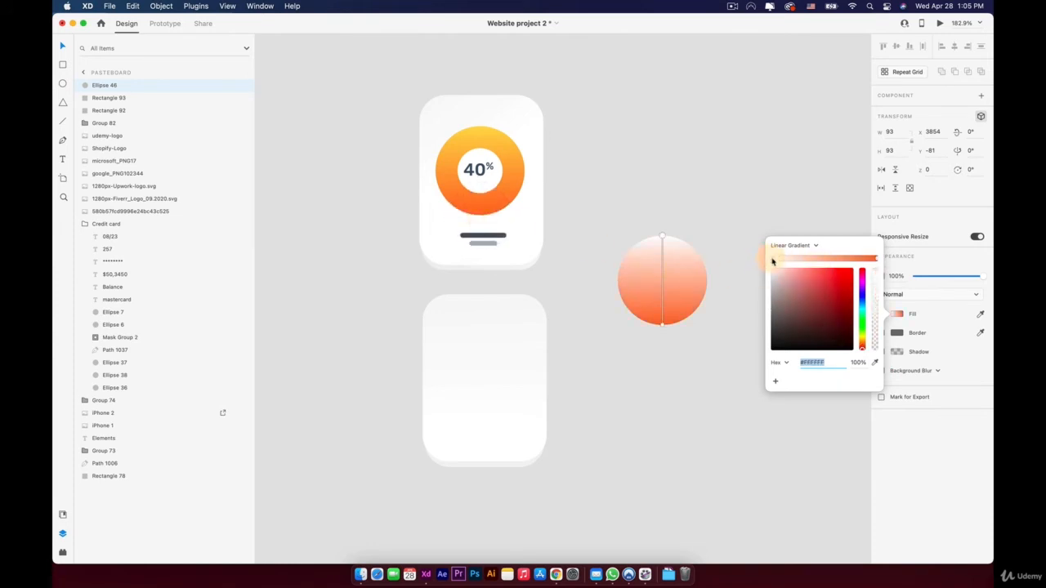
pyautogui.click(875, 362)
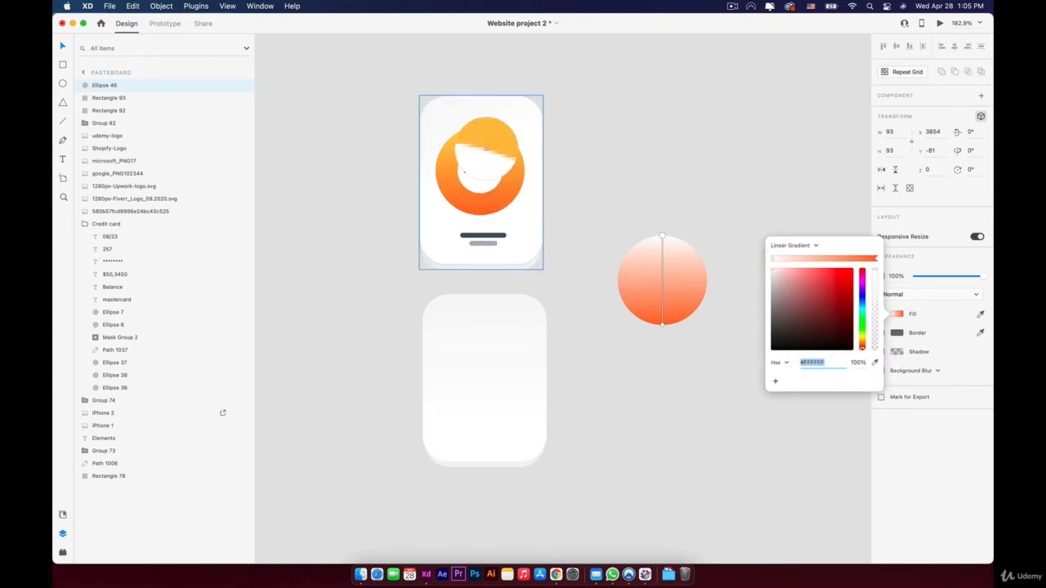
pyautogui.click(475, 128)
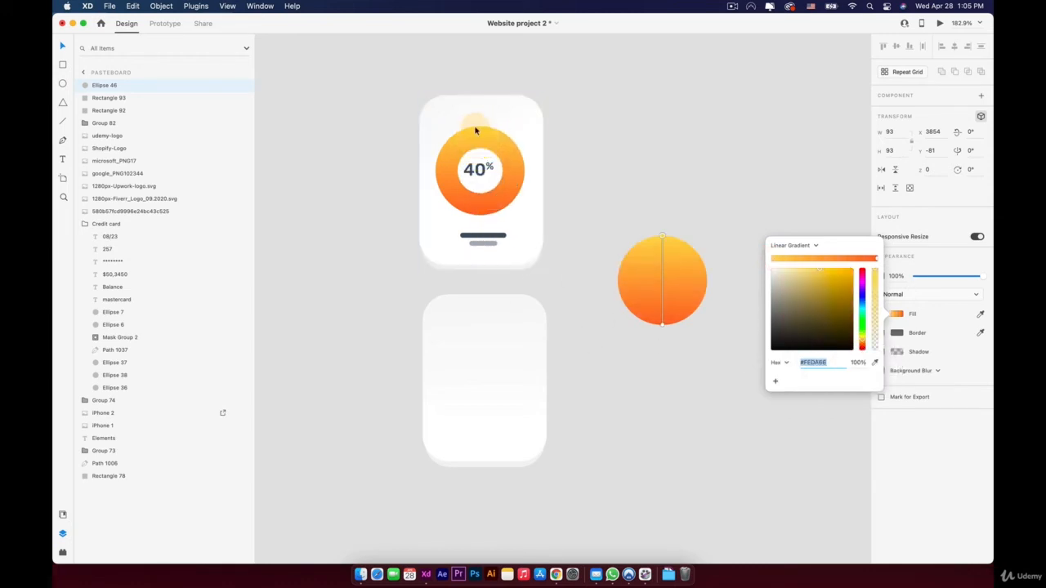
pyautogui.click(682, 170)
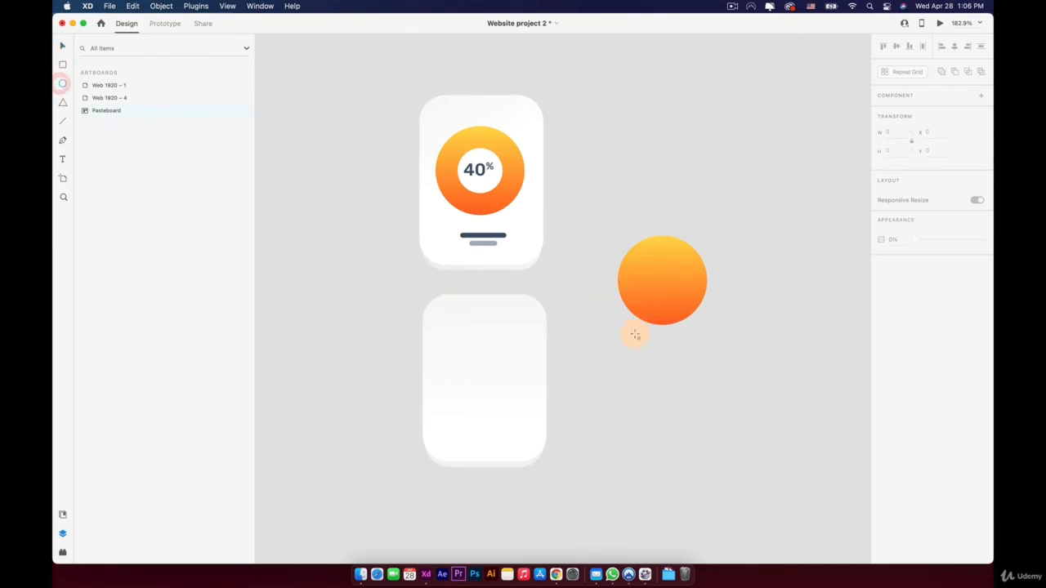
# - Draw a 46 × 46 white circle without a border and centre it on the orange gradient circle
pyautogui.moveTo(632, 335); pyautogui.dragTo(653, 370)
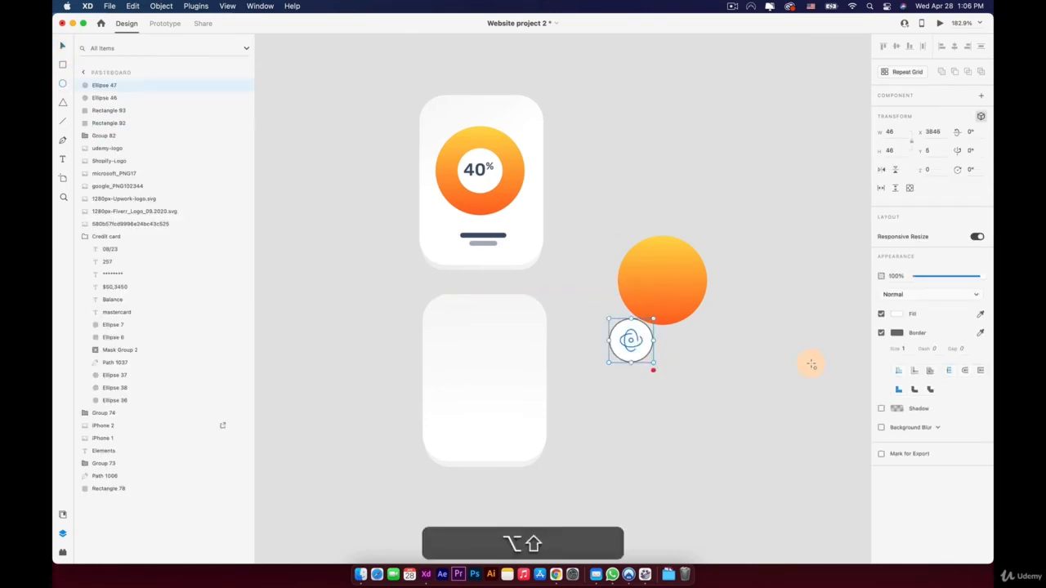
pyautogui.click(882, 334)
pyautogui.press('v')
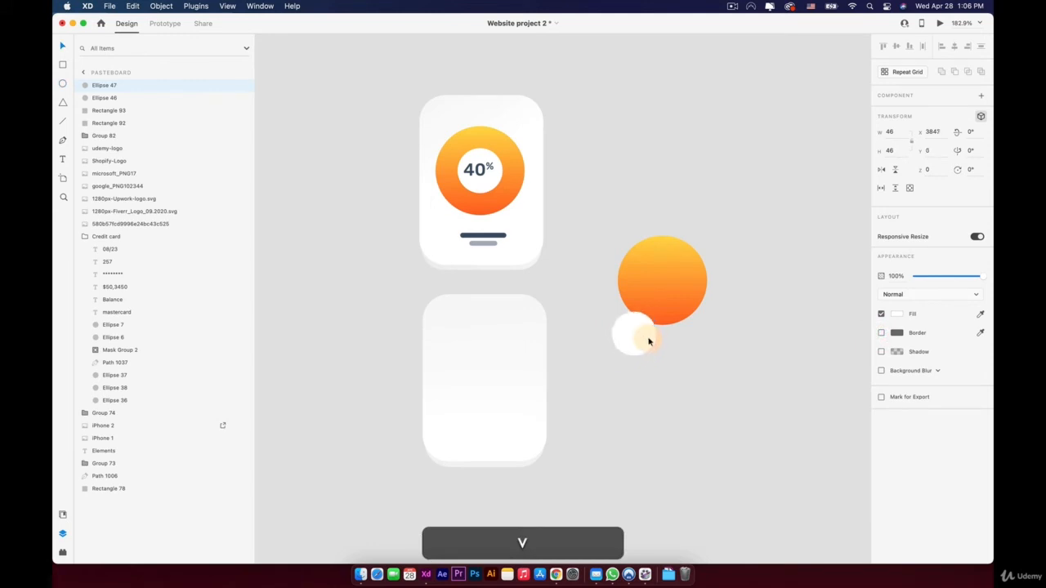
pyautogui.moveTo(648, 342); pyautogui.dragTo(677, 288)
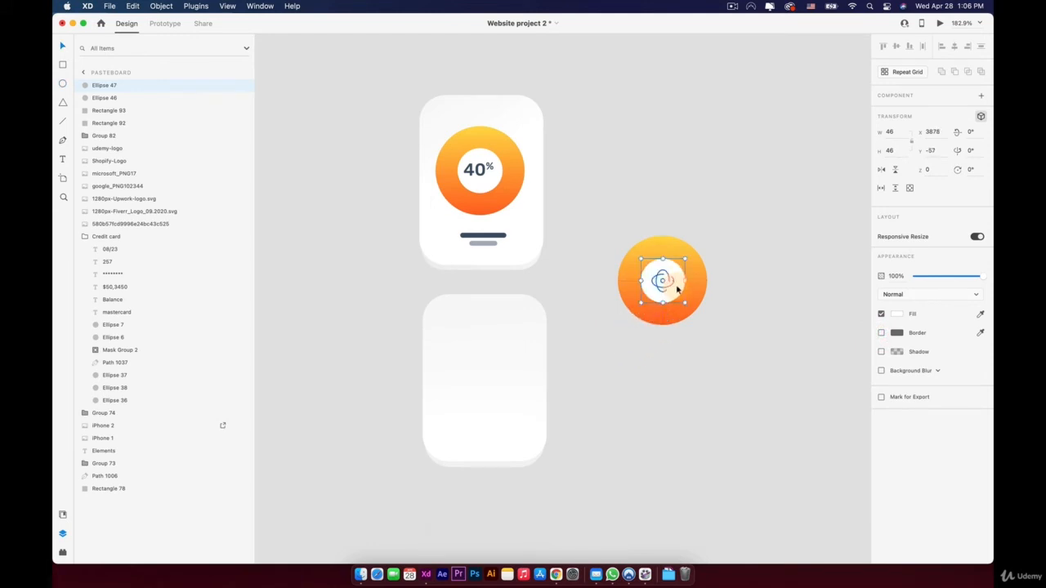
pyautogui.click(737, 350)
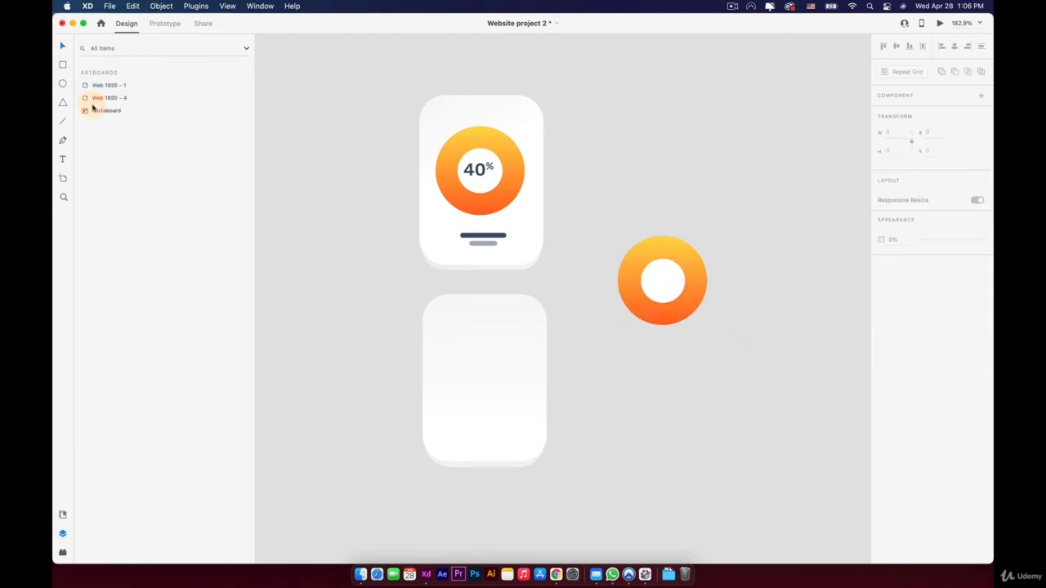
# - Enlarge the donut's white inner circle slightly from its centre, keeping its proportions
pyautogui.click(664, 269)
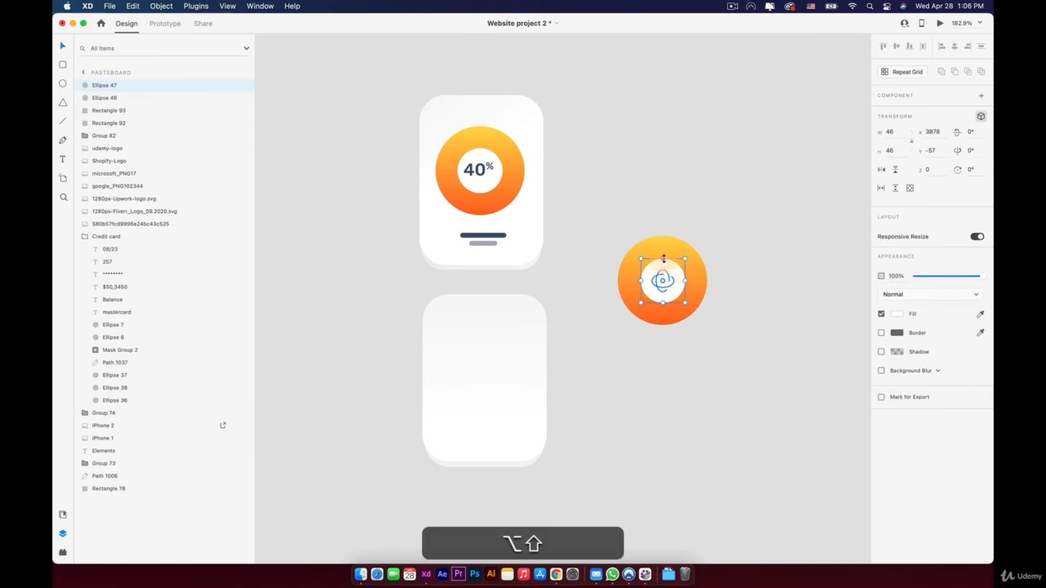
pyautogui.moveTo(663, 259); pyautogui.dragTo(662, 256)
pyautogui.click(696, 214)
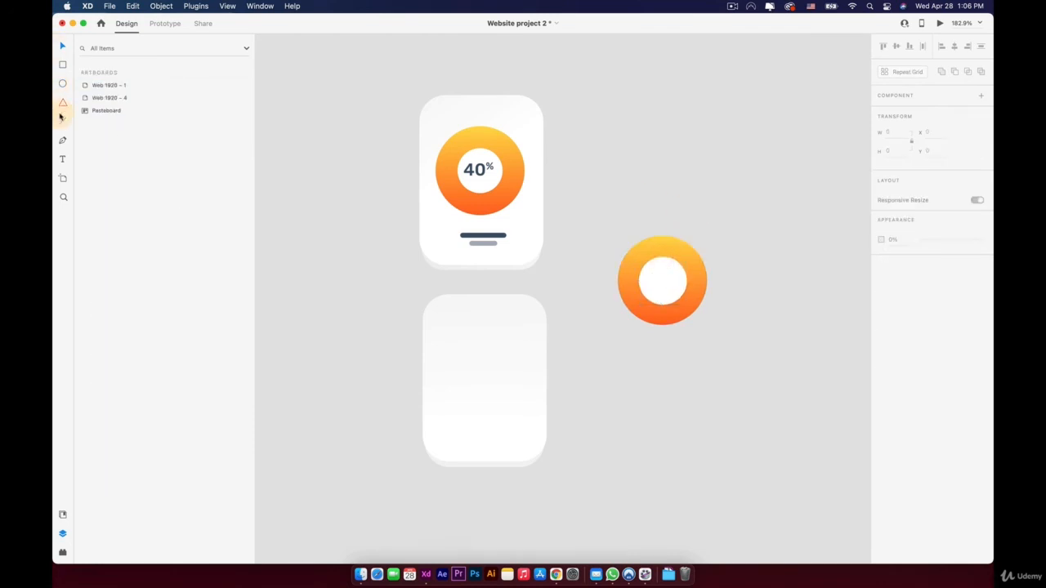
# - Add the text "40" below the orange donut and colour it with the dark blue sampled from the reference card's upper bar
pyautogui.click(63, 159)
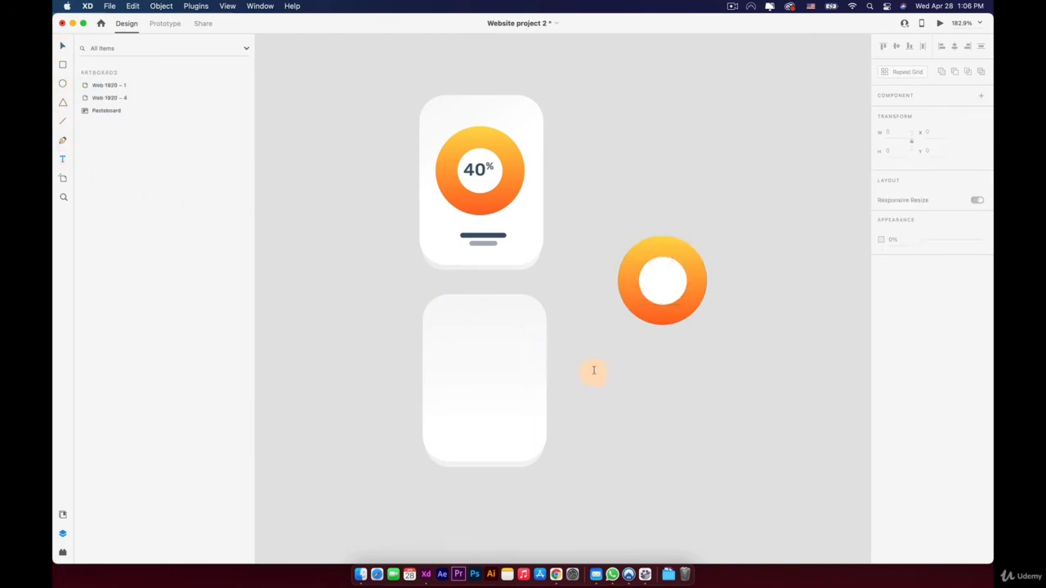
pyautogui.click(631, 383)
pyautogui.write('40')
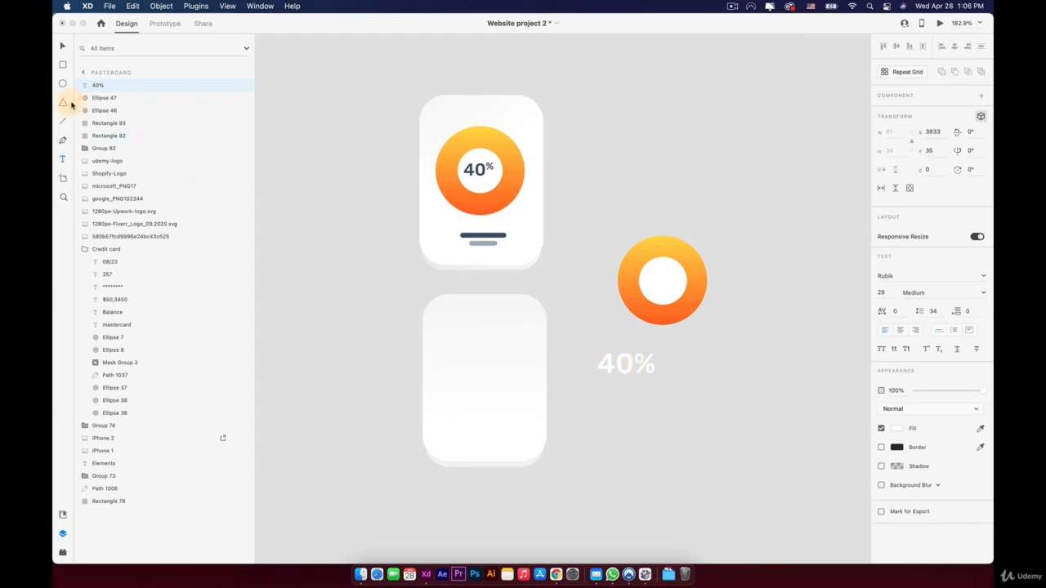
pyautogui.press('BackSpace')
pyautogui.click(61, 47)
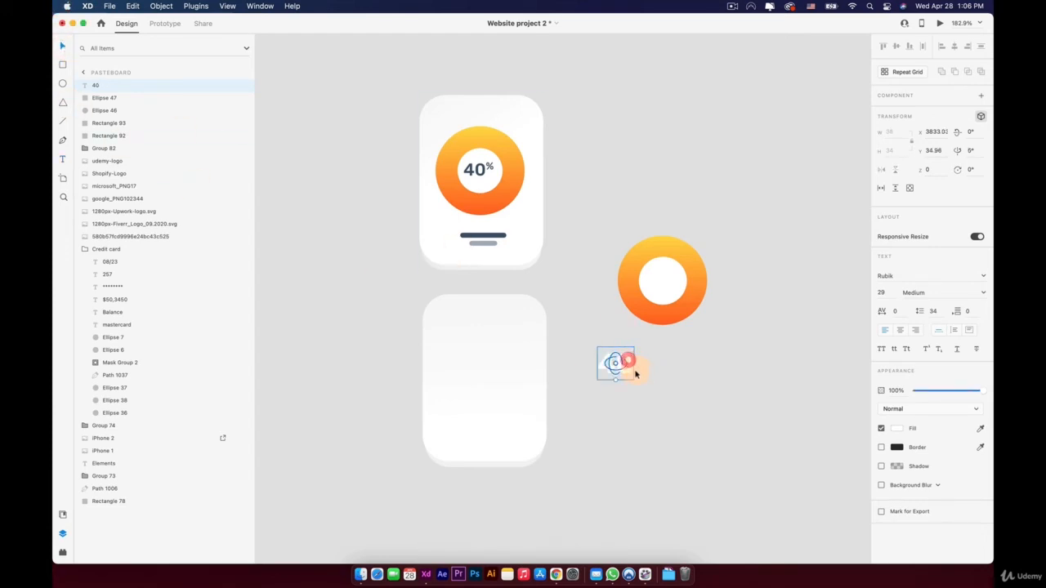
pyautogui.scroll(3, 636, 373)
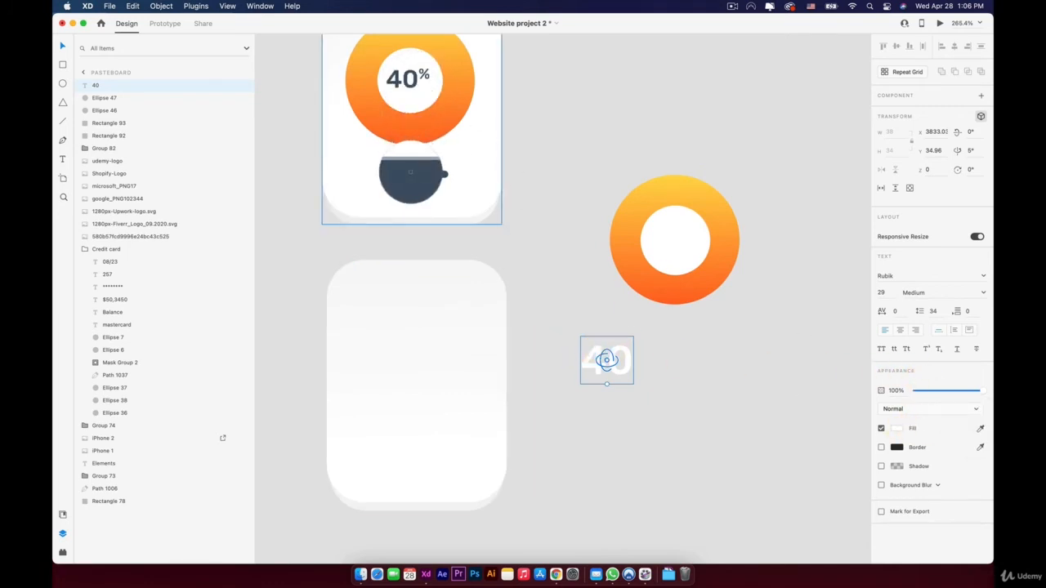
pyautogui.click(413, 175)
# - Duplicate the 40 text beside itself, change the copy to "%", and shrink it into a superscript next to the number
pyautogui.moveTo(616, 353); pyautogui.dragTo(674, 349)
pyautogui.write('%')
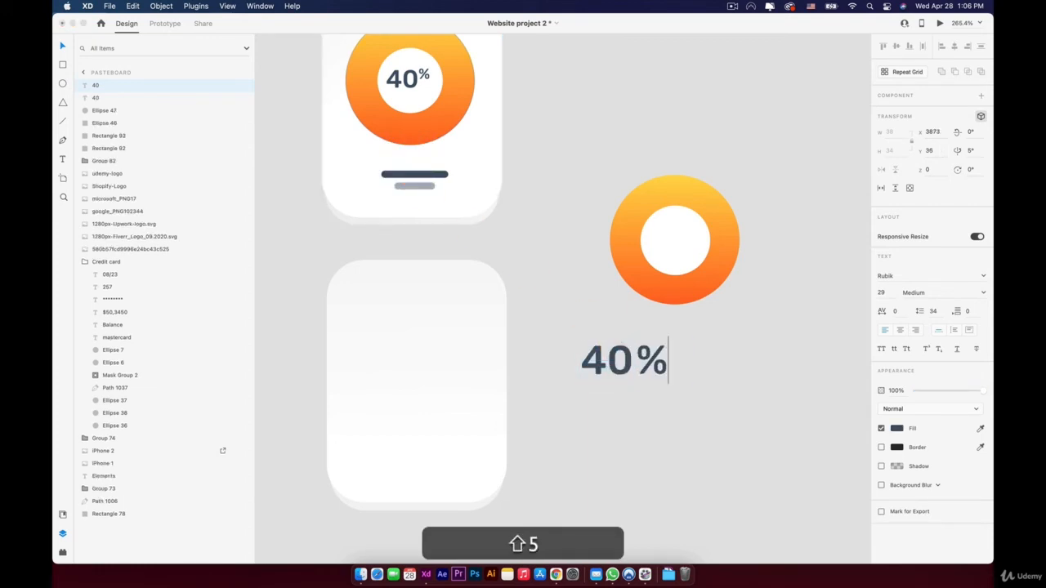
pyautogui.click(93, 56)
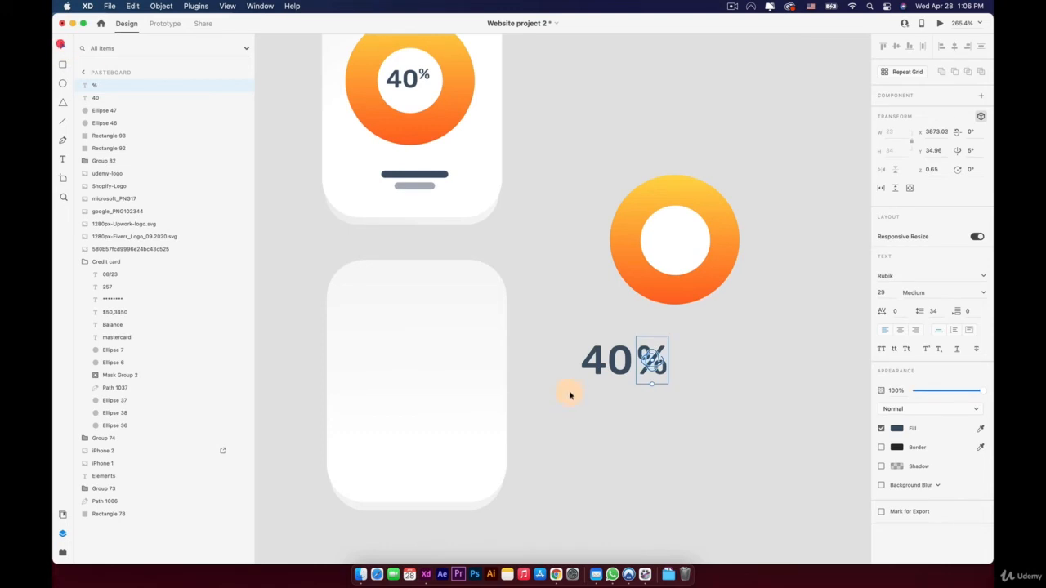
pyautogui.scroll(5, 569, 395)
pyautogui.moveTo(726, 379); pyautogui.dragTo(719, 339)
pyautogui.moveTo(736, 299); pyautogui.dragTo(707, 299)
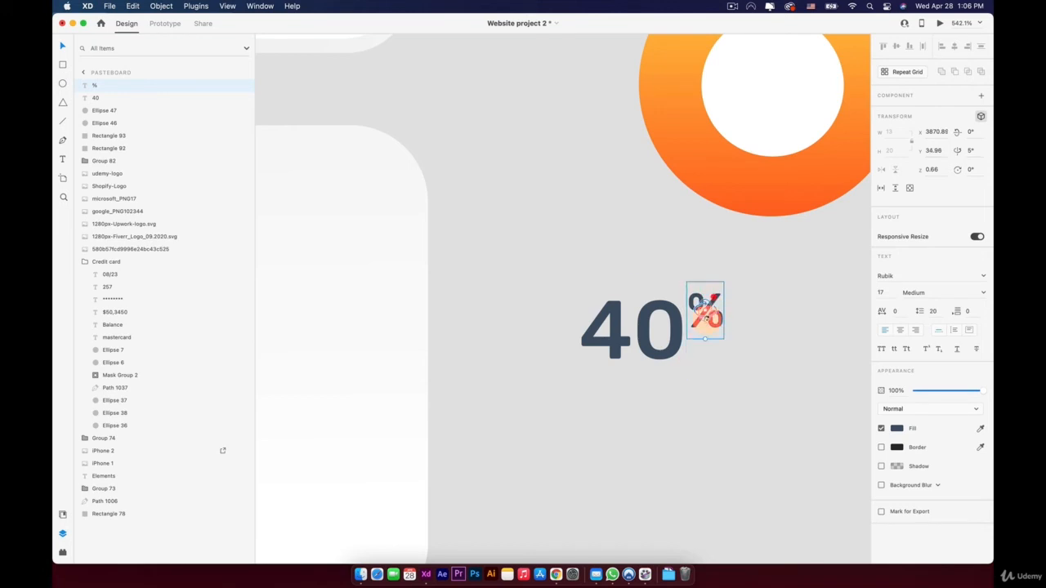
pyautogui.moveTo(704, 341); pyautogui.dragTo(714, 324)
# - Group the 40 and % texts and scale the group down inside the donut's white centre
pyautogui.moveTo(758, 290); pyautogui.dragTo(547, 349)
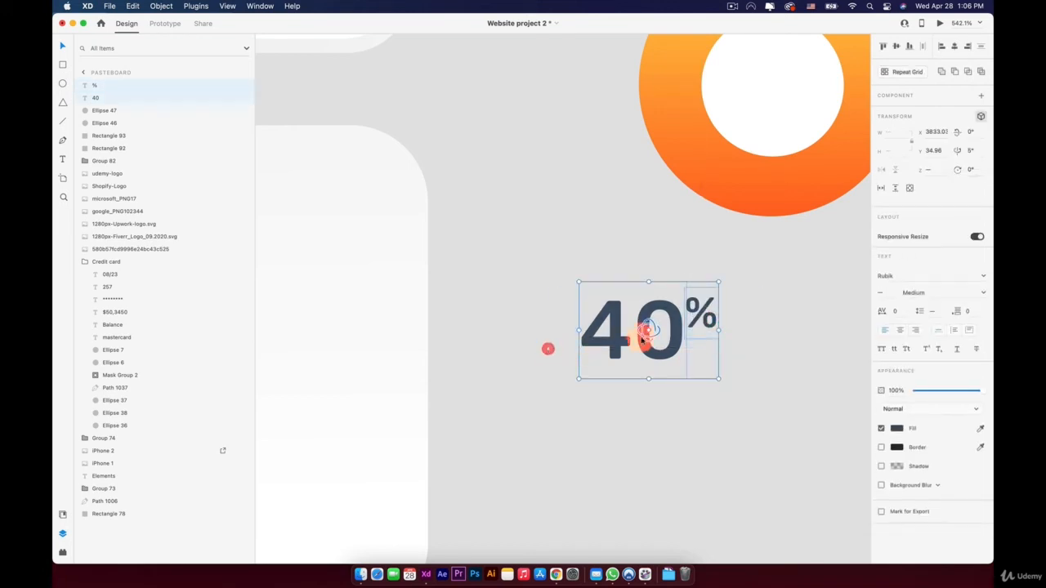
pyautogui.rightClick(648, 318)
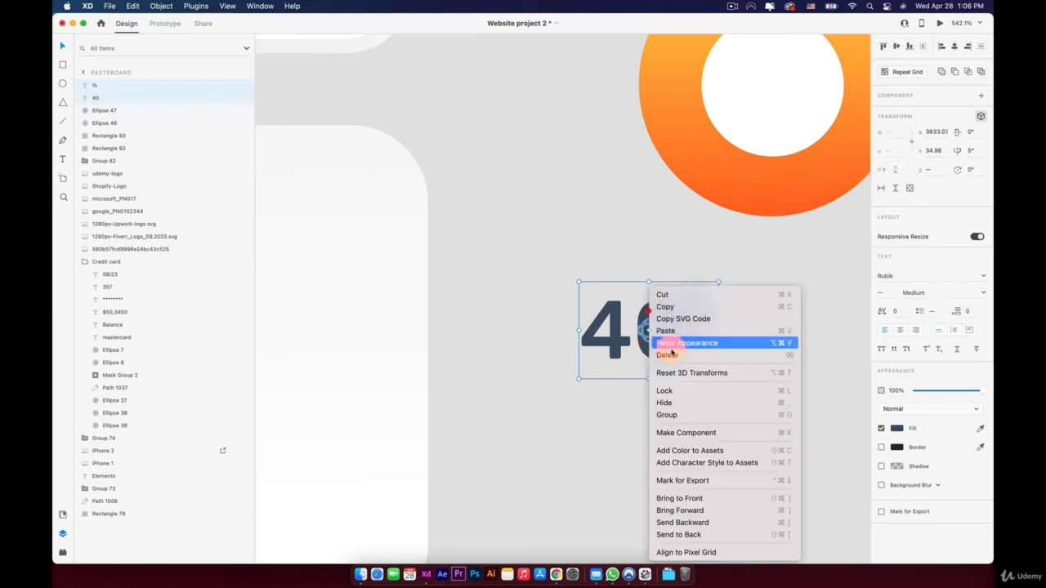
pyautogui.click(664, 410)
pyautogui.moveTo(716, 377); pyautogui.dragTo(786, 98)
pyautogui.press('space')
pyautogui.moveTo(786, 98); pyautogui.dragTo(626, 318)
pyautogui.moveTo(588, 275); pyautogui.dragTo(576, 265)
# - Nudge the % closer to the 40 and recentre the label group in the white circle
pyautogui.doubleClick(604, 235)
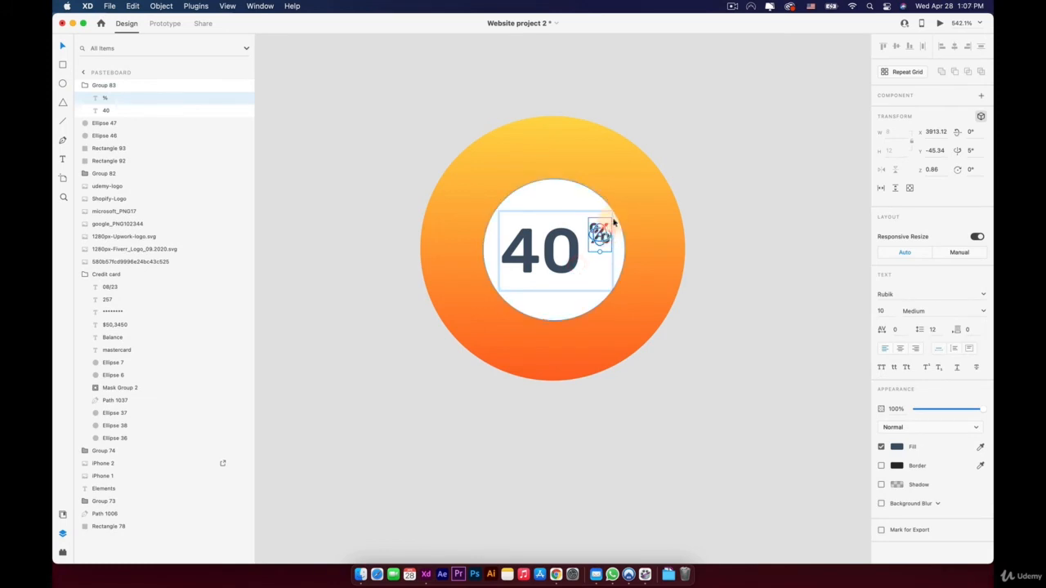
pyautogui.press('Left')
pyautogui.press('Left')
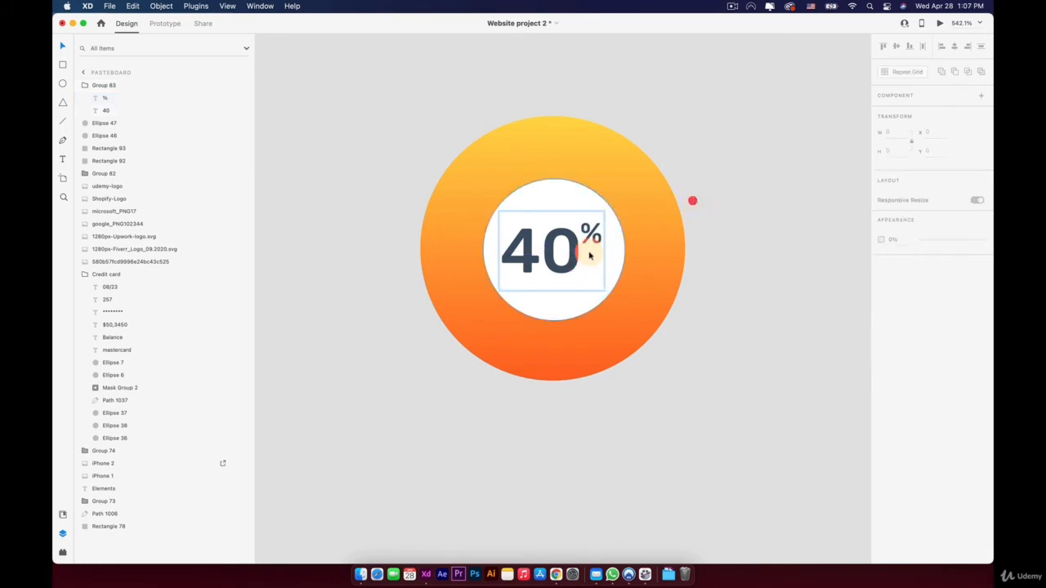
pyautogui.click(565, 262)
pyautogui.click(784, 252)
pyautogui.moveTo(575, 244); pyautogui.dragTo(577, 244)
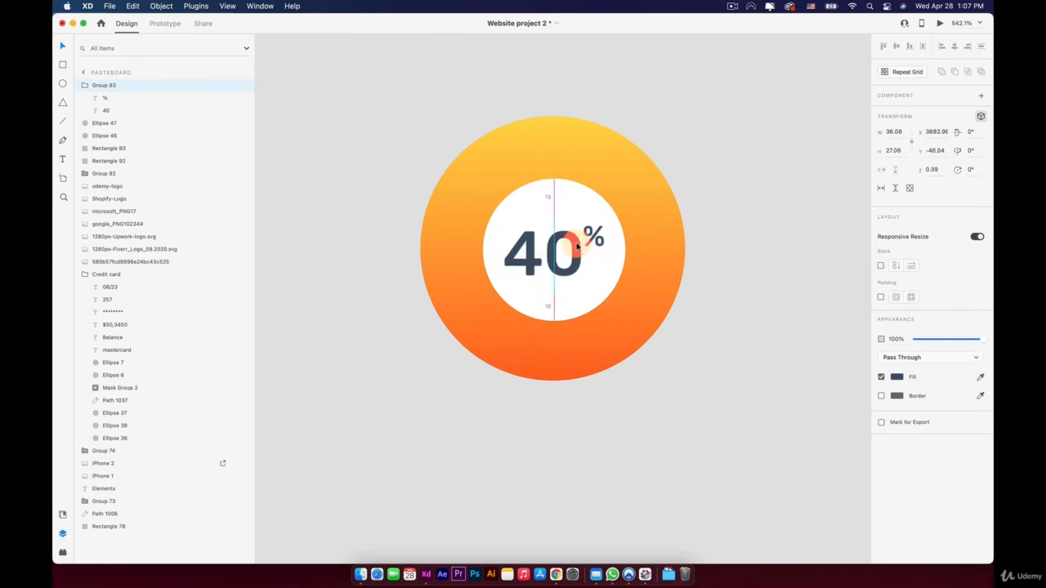
pyautogui.click(760, 252)
# - Group the donut circles with the 40% label and place the group horizontally centred in the upper part of the empty white card
pyautogui.scroll(-10, 760, 252)
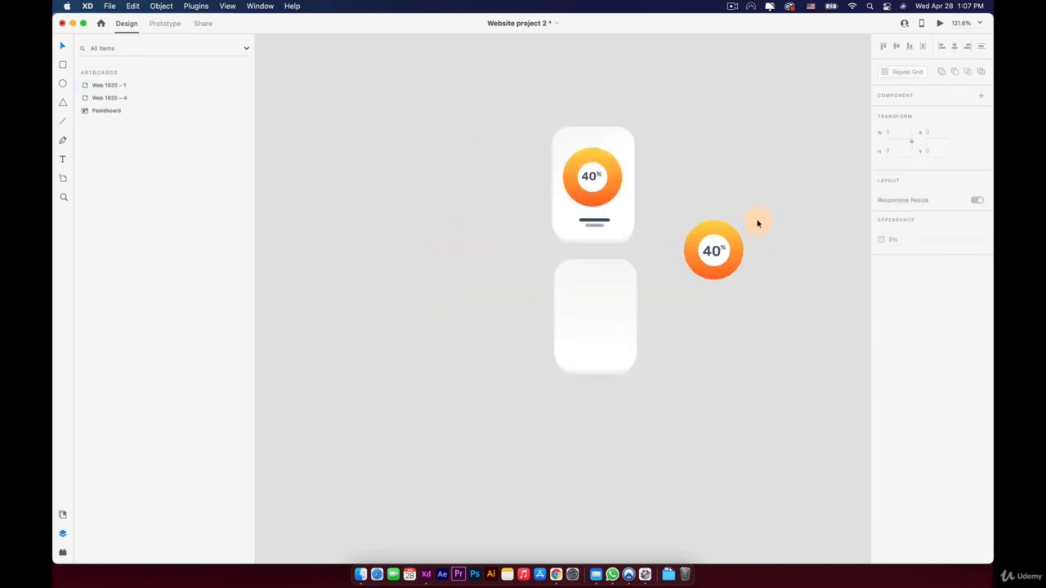
pyautogui.scroll(5, 757, 237)
pyautogui.moveTo(765, 210); pyautogui.dragTo(665, 293)
pyautogui.rightClick(679, 259)
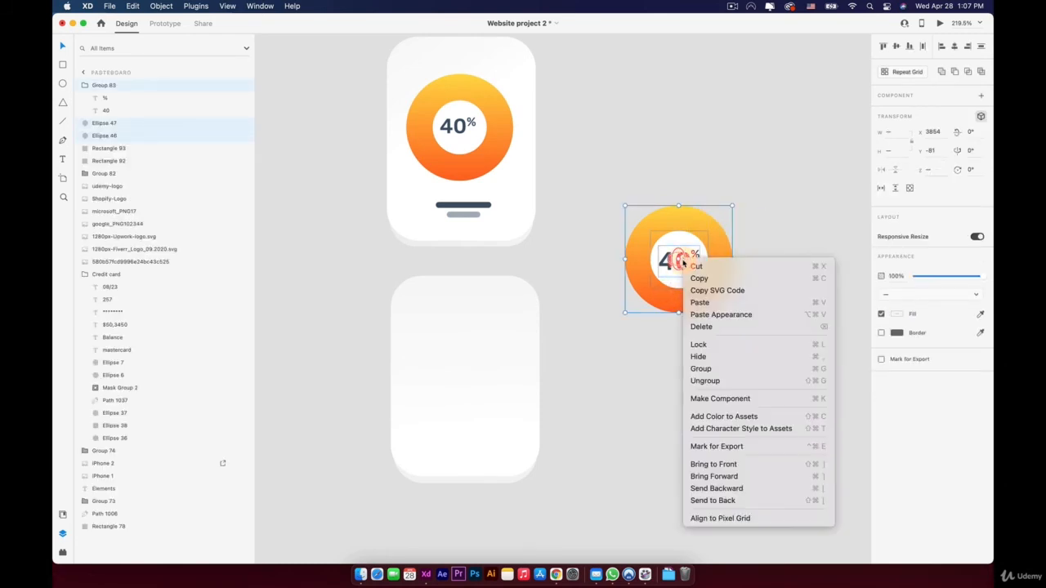
pyautogui.click(706, 370)
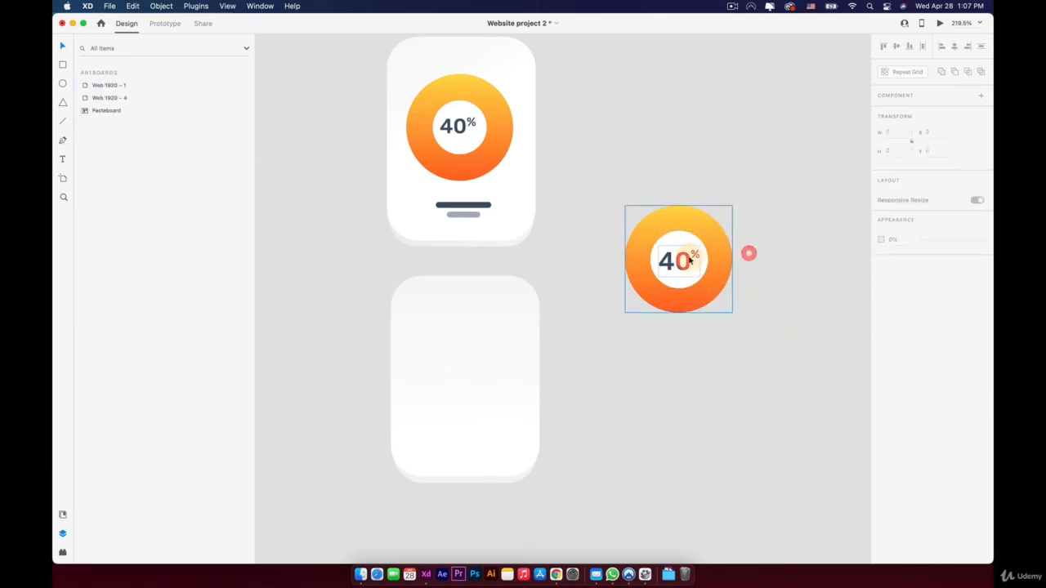
pyautogui.moveTo(689, 259); pyautogui.dragTo(472, 353)
pyautogui.press('Left')
pyautogui.press('Right')
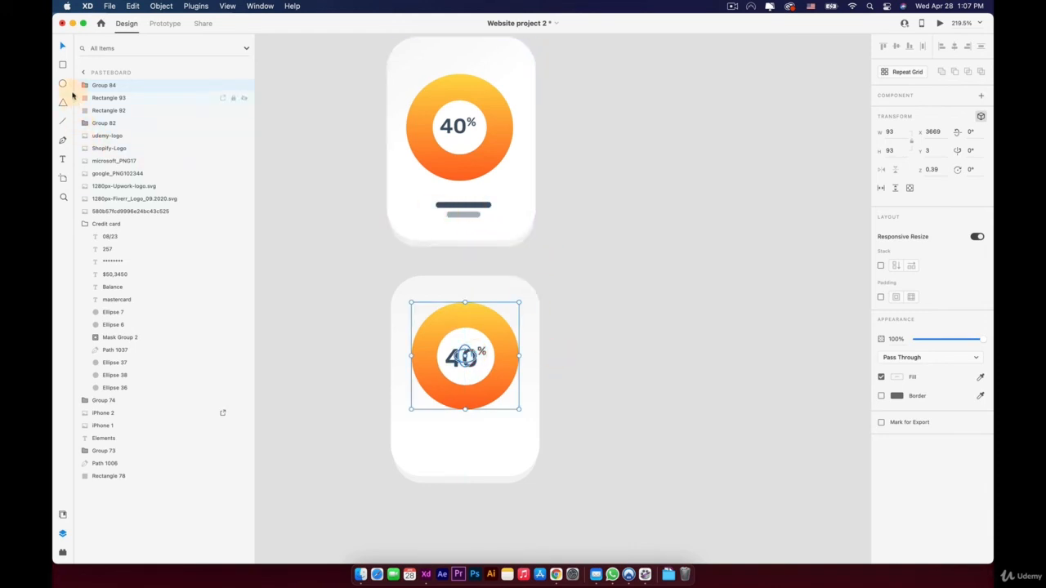
# - Draw a 94 × 10 rectangle beside the reference card, remove its border and fill it with the reference bar's dark blue
pyautogui.moveTo(584, 199); pyautogui.dragTo(677, 209)
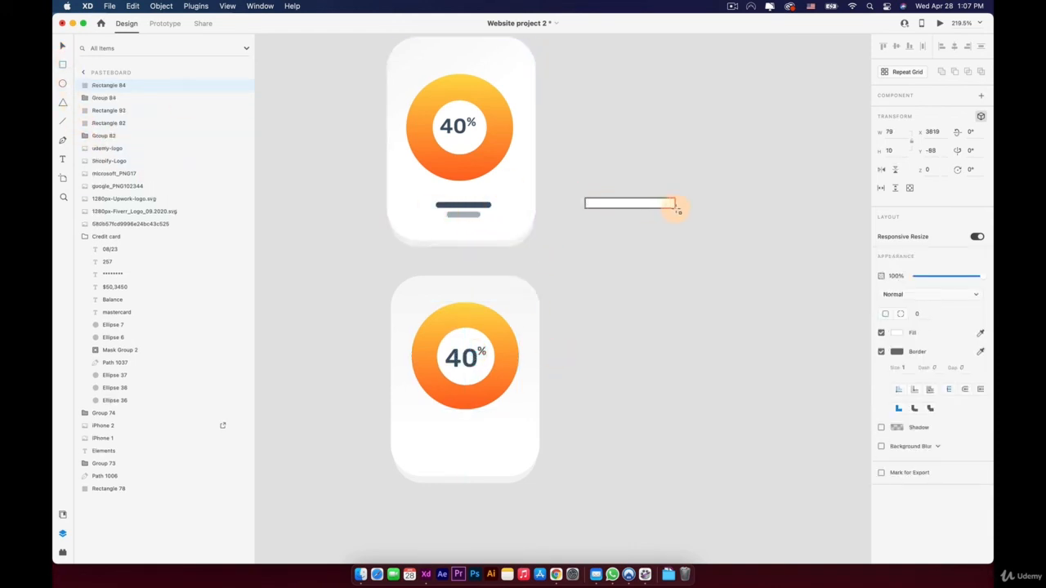
pyautogui.click(880, 352)
pyautogui.click(981, 335)
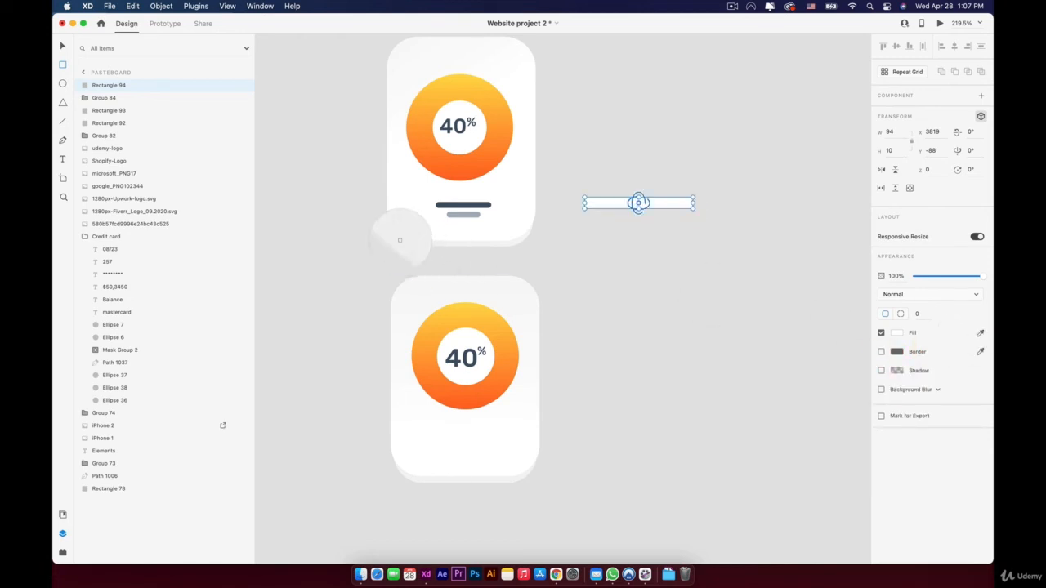
pyautogui.click(458, 207)
# - Reduce the dark bar to 87 × 7 and round its corners to a radius of 4
pyautogui.scroll(5, 643, 192)
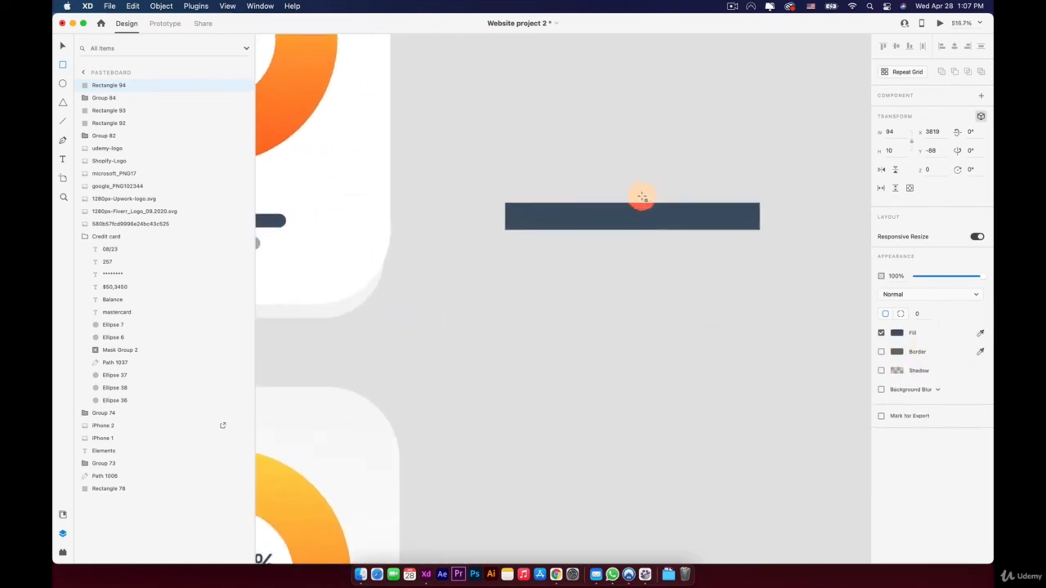
pyautogui.press('v')
pyautogui.moveTo(631, 203); pyautogui.dragTo(636, 212)
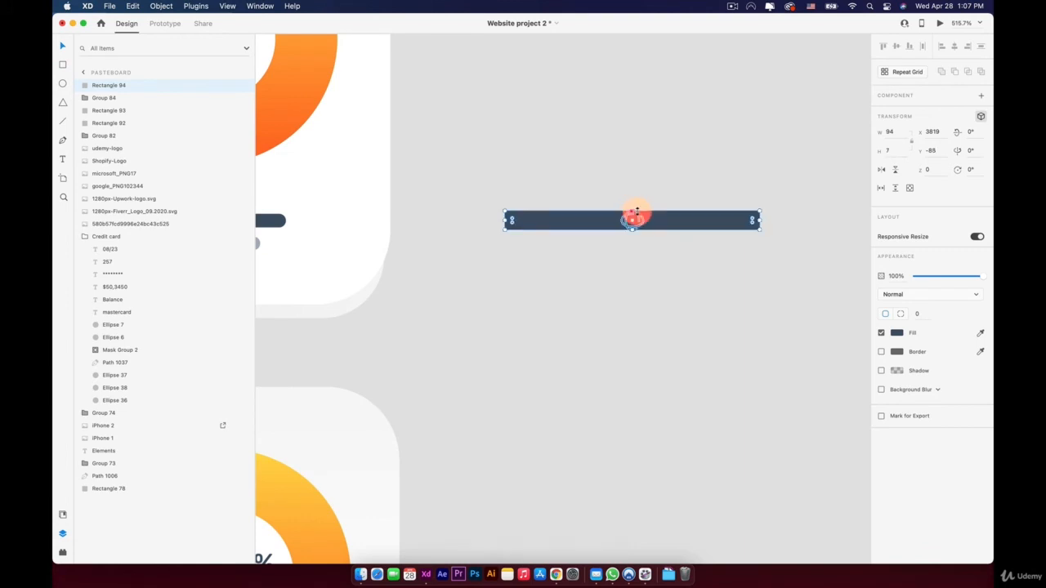
pyautogui.moveTo(752, 219); pyautogui.dragTo(684, 221)
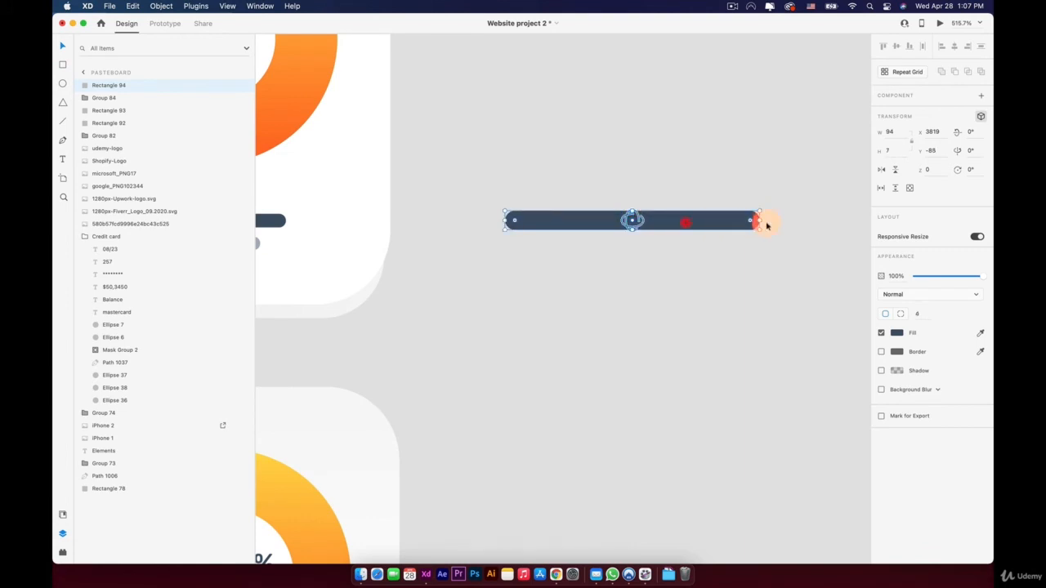
pyautogui.moveTo(761, 220); pyautogui.dragTo(741, 219)
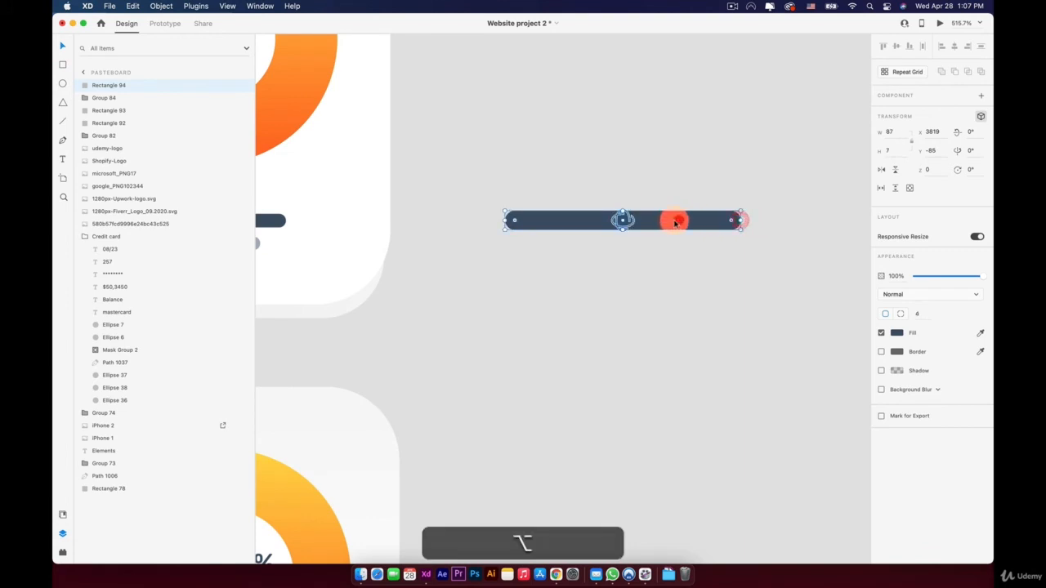
# - Duplicate the dark bar just below, shorten the copy to 43 wide and centre it under the long bar
pyautogui.moveTo(673, 219); pyautogui.dragTo(677, 247)
pyautogui.moveTo(741, 245); pyautogui.dragTo(624, 244)
pyautogui.click(570, 243)
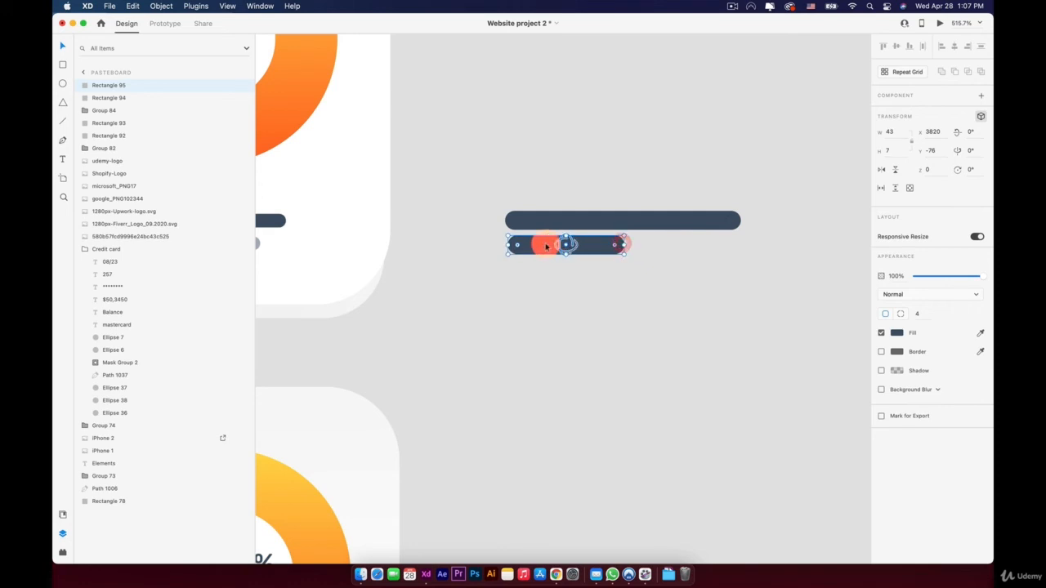
pyautogui.moveTo(547, 246); pyautogui.dragTo(599, 246)
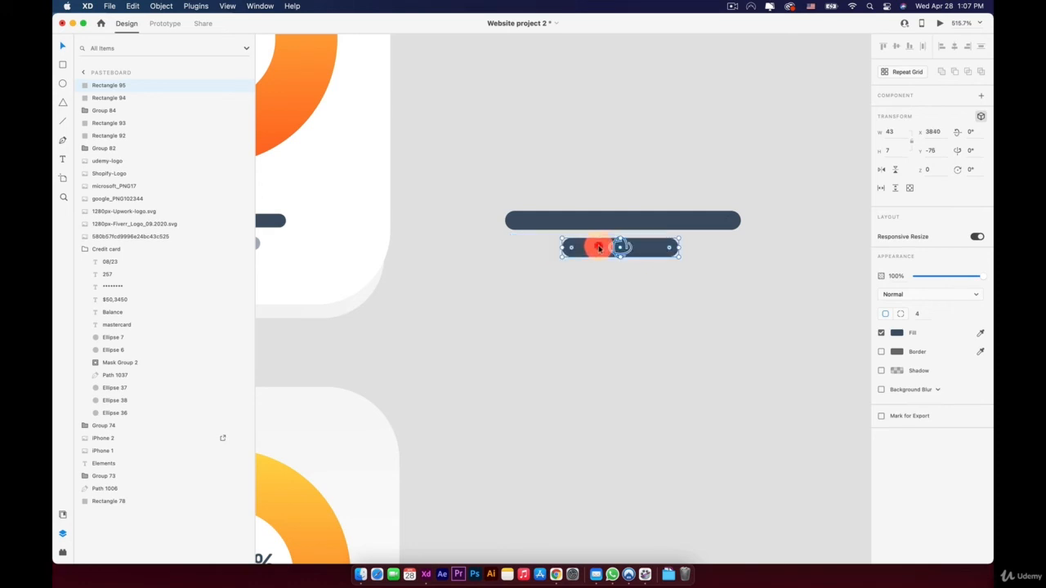
# - Fill the short bar with the grey sampled from the reference card's lower bar
pyautogui.scroll(-5, 599, 247)
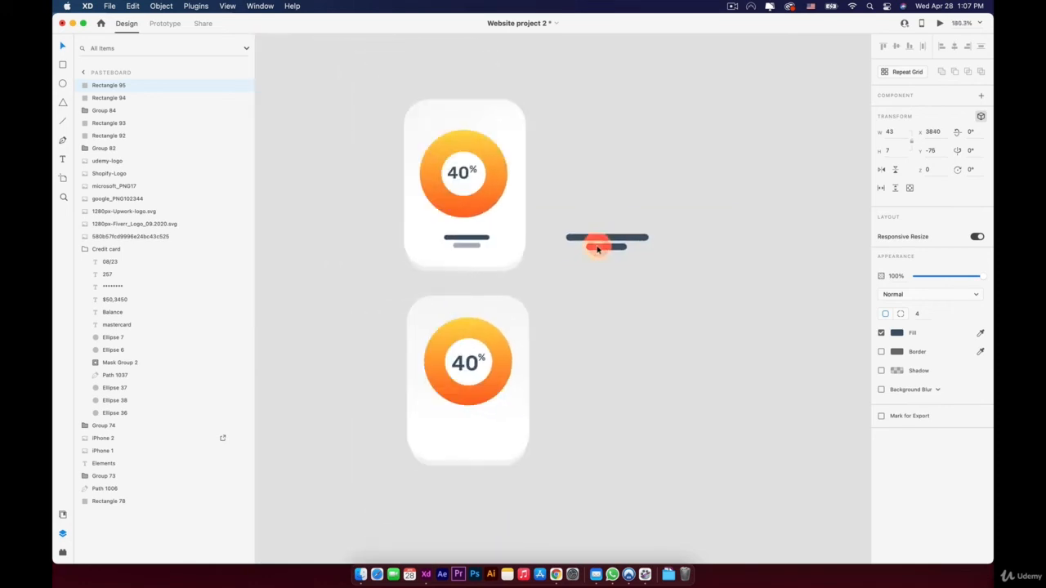
pyautogui.click(980, 333)
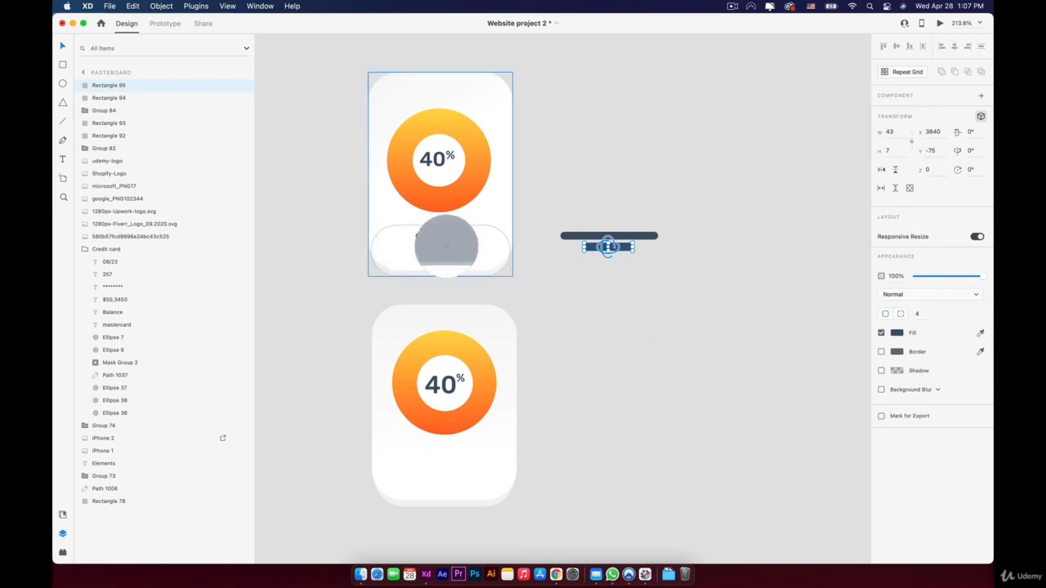
pyautogui.click(440, 245)
pyautogui.click(617, 312)
# - Reduce the height of both the dark bar and the grey bar to 6
pyautogui.scroll(5, 602, 292)
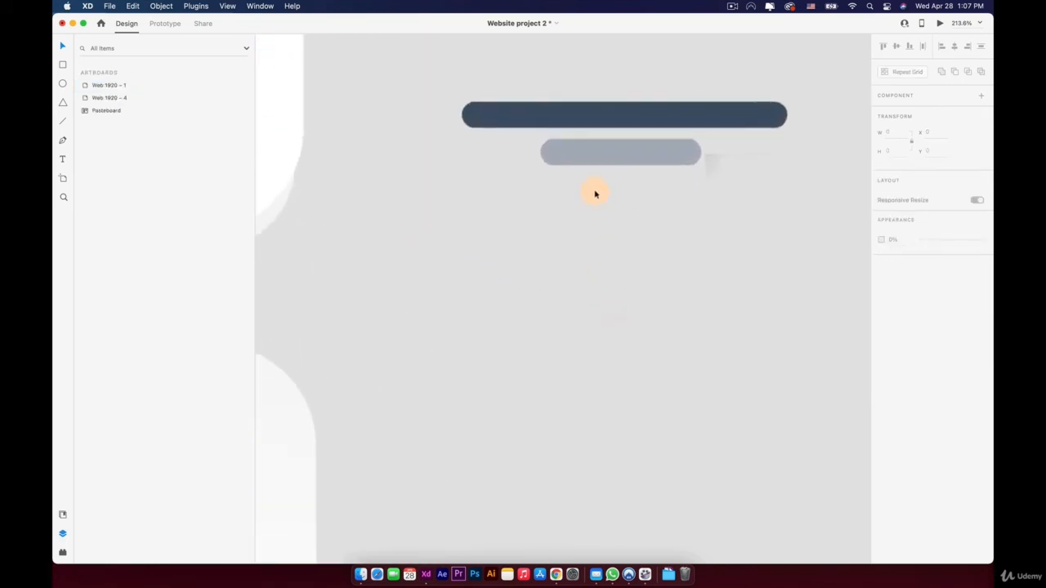
pyautogui.click(591, 115)
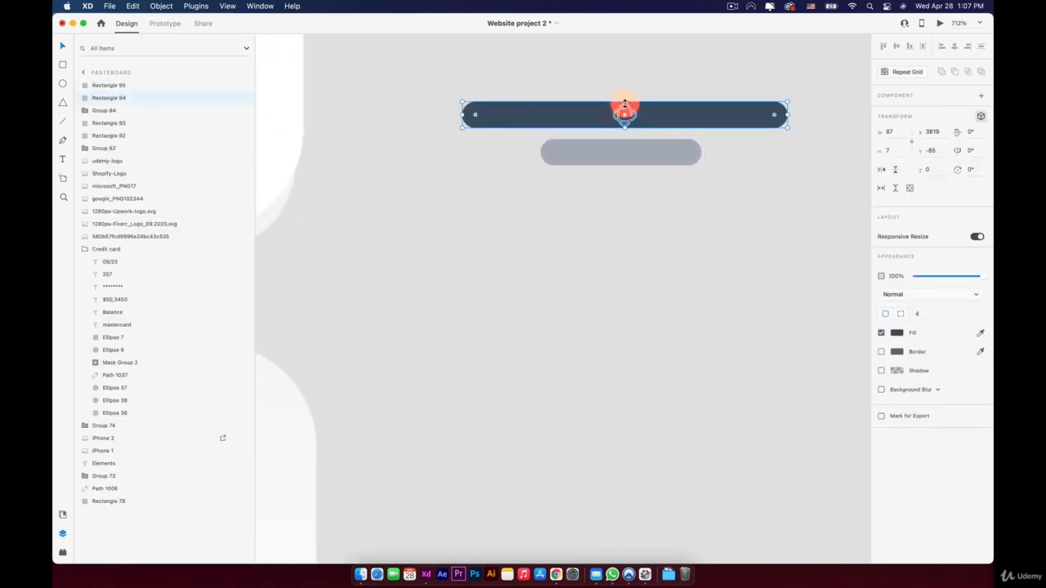
pyautogui.click(620, 152)
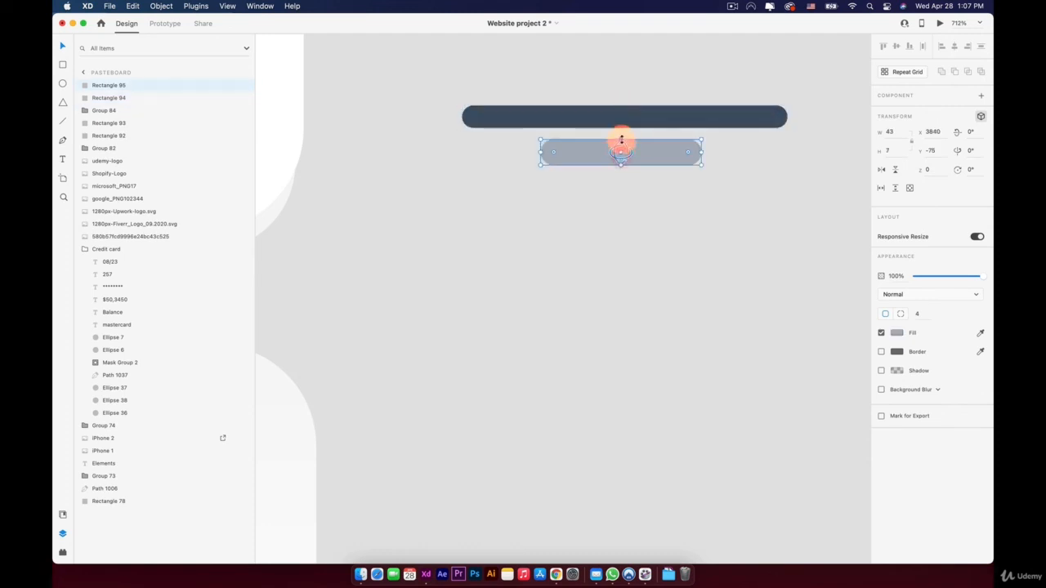
pyautogui.moveTo(621, 139); pyautogui.dragTo(621, 143)
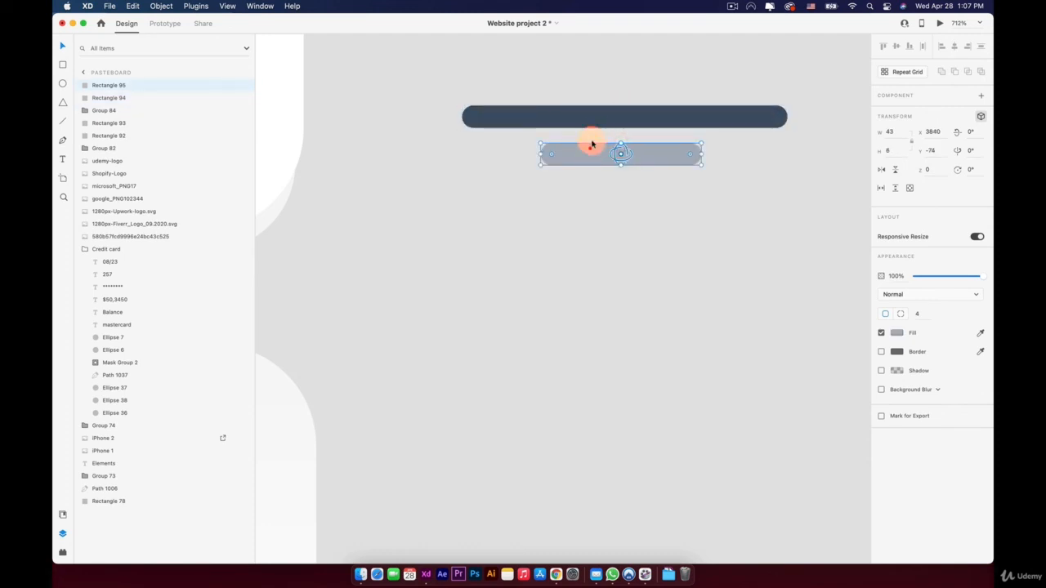
# - Move both bars together onto the new card, horizontally centred below the donut
pyautogui.keyDown('shift'); pyautogui.click(588, 112); pyautogui.keyUp('shift')
pyautogui.scroll(-5, 588, 119)
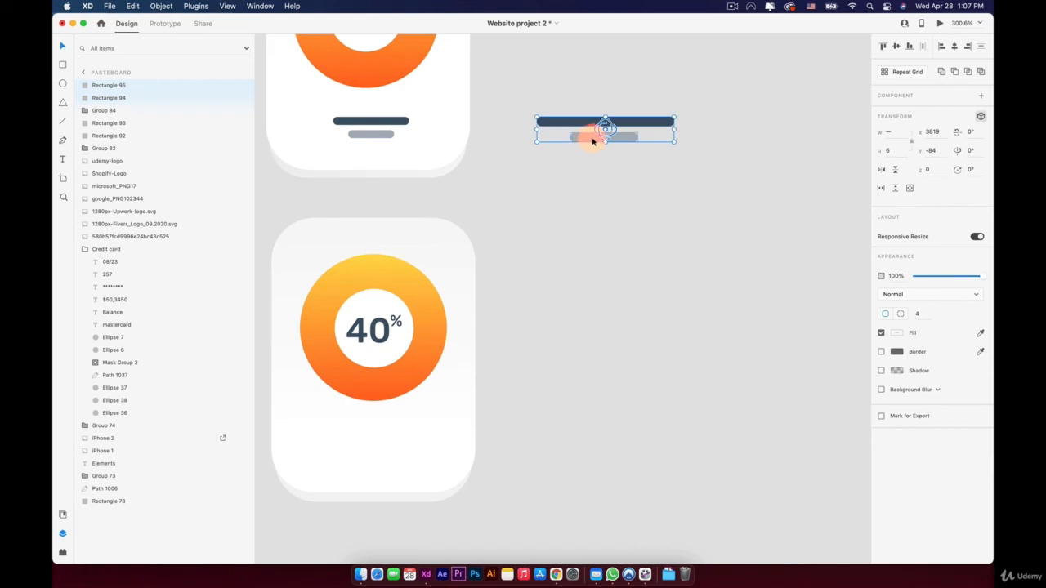
pyautogui.moveTo(593, 141); pyautogui.dragTo(364, 445)
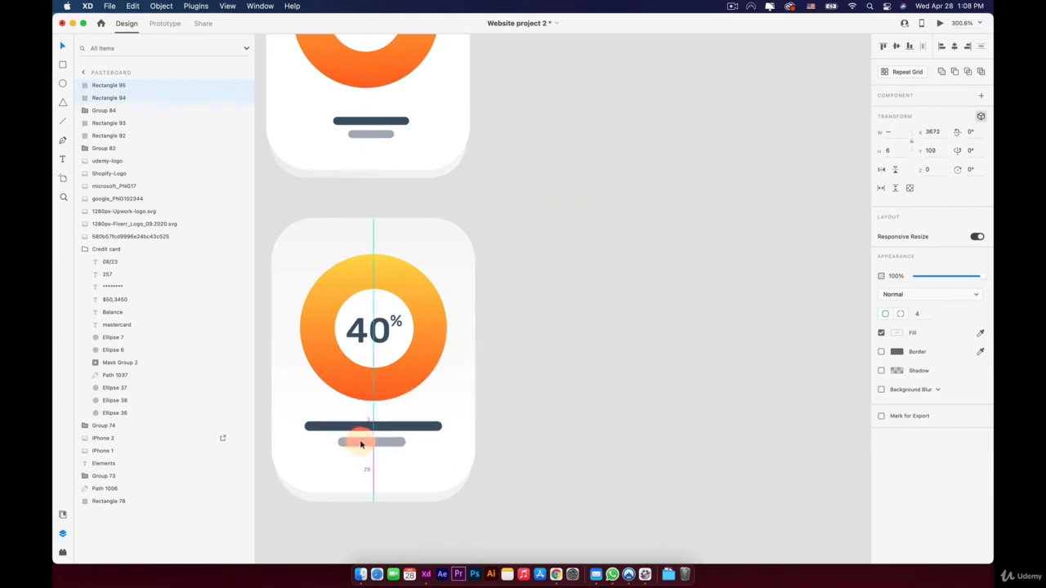
pyautogui.moveTo(365, 445); pyautogui.dragTo(365, 444)
pyautogui.click(594, 446)
pyautogui.moveTo(434, 386); pyautogui.dragTo(558, 309)
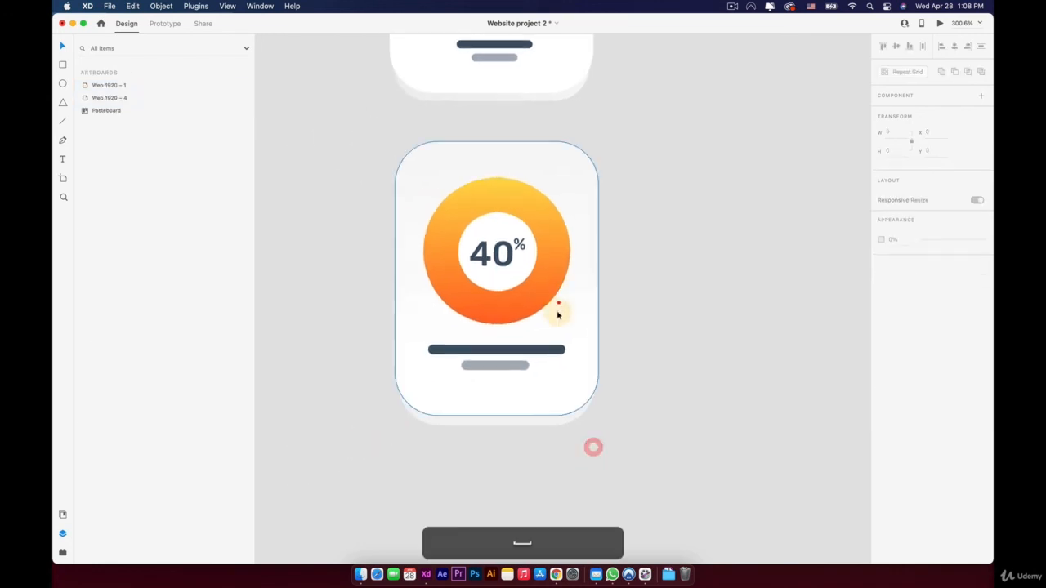
# - Shorten the dark bar below the donut on the new card and recentre it under the donut
pyautogui.scroll(5, 538, 343)
pyautogui.click(546, 367)
pyautogui.click(590, 358)
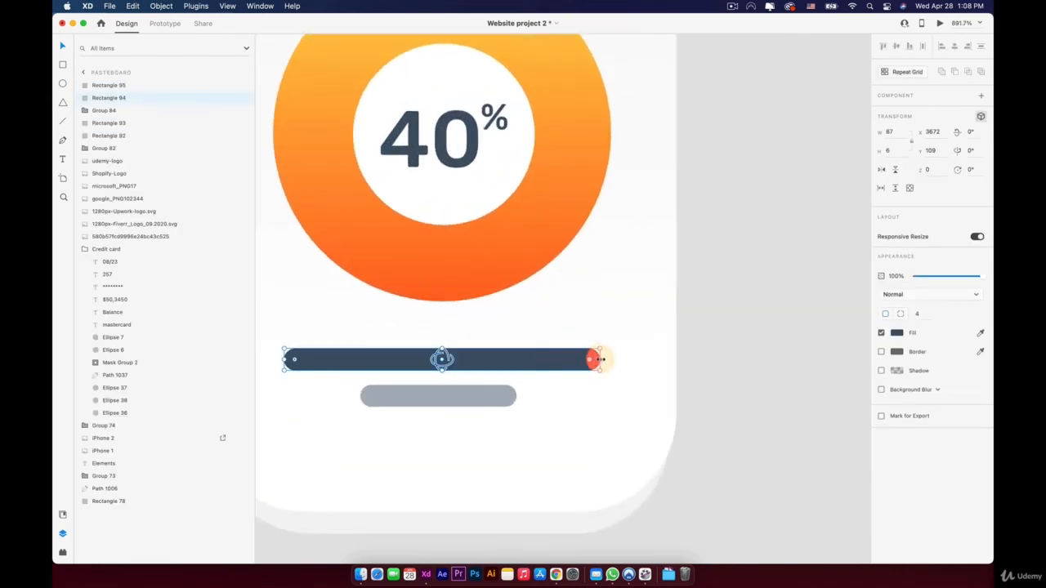
pyautogui.moveTo(600, 360); pyautogui.dragTo(535, 360)
pyautogui.moveTo(465, 362); pyautogui.dragTo(497, 360)
# - Move the grey bar up closer beneath the dark bar, horizontally centred under it
pyautogui.click(457, 391)
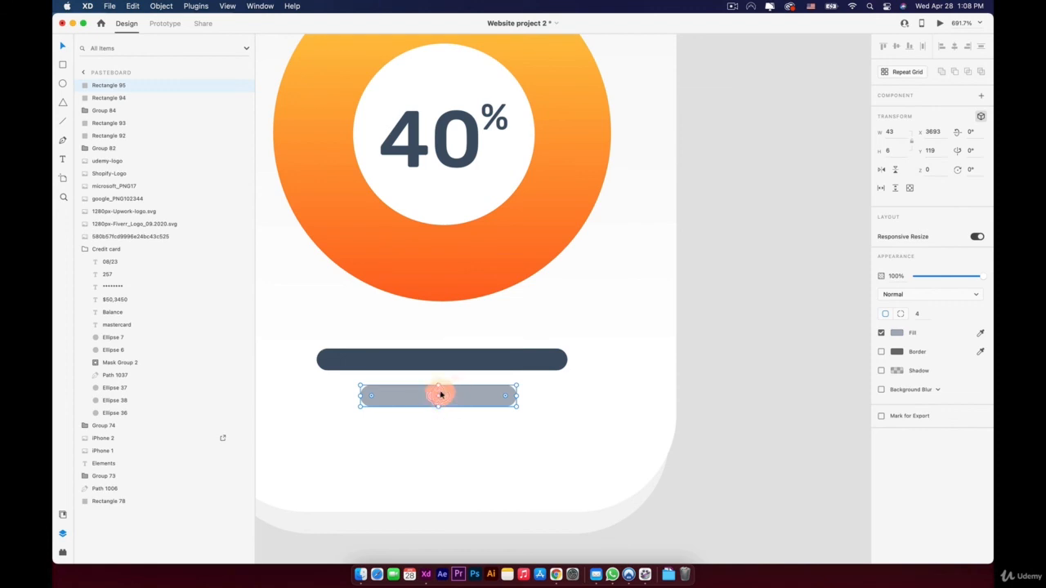
pyautogui.moveTo(472, 396); pyautogui.dragTo(473, 390)
pyautogui.press('space')
pyautogui.moveTo(561, 393); pyautogui.dragTo(609, 334)
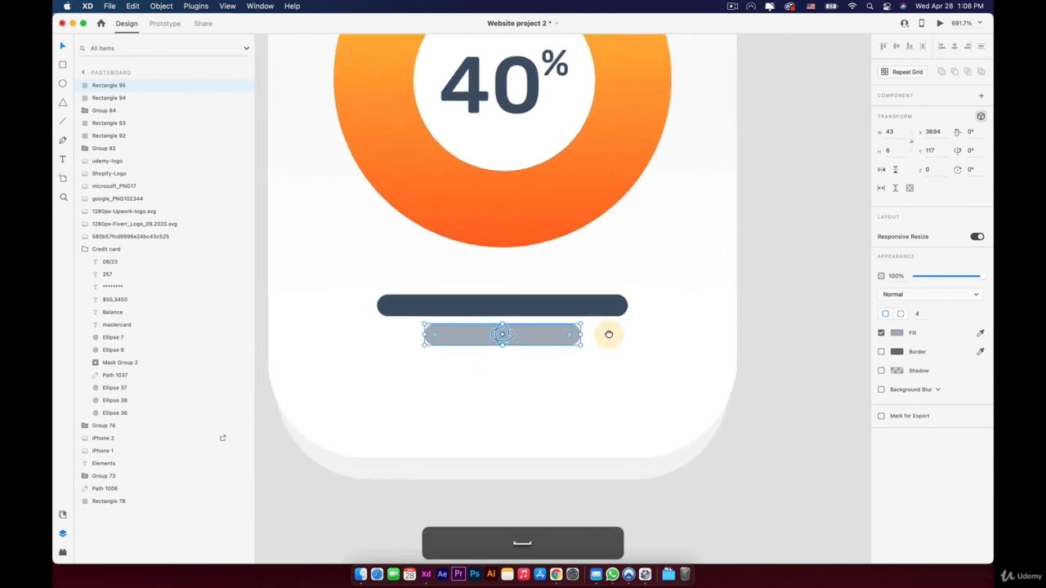
pyautogui.click(745, 390)
pyautogui.scroll(-5, 746, 390)
pyautogui.press('space')
pyautogui.moveTo(723, 376); pyautogui.dragTo(602, 378)
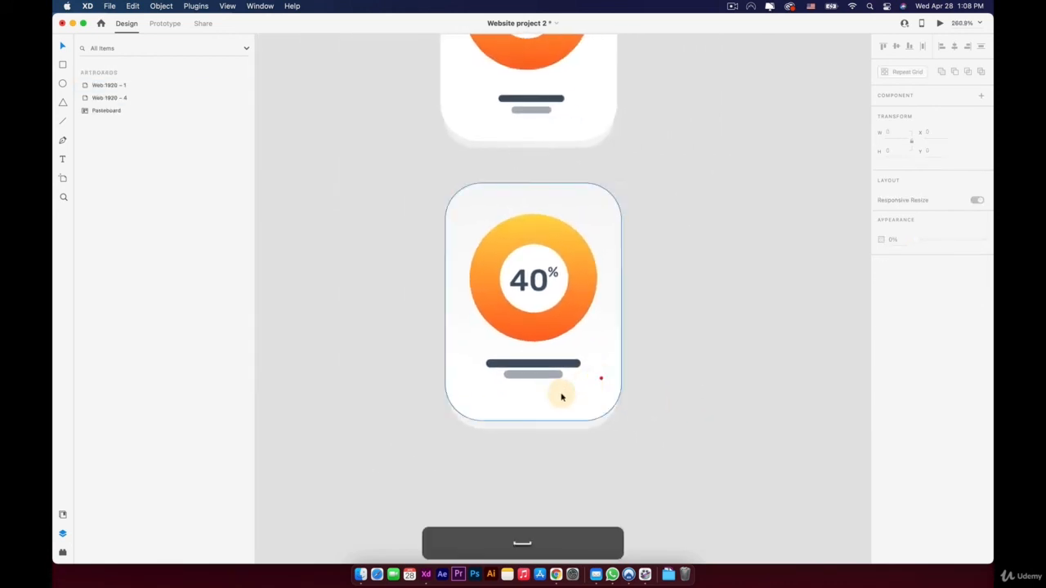
# - Nudge the grey bar down by 1 to Y 118
pyautogui.scroll(4, 562, 396)
pyautogui.click(554, 341)
pyautogui.press('Down')
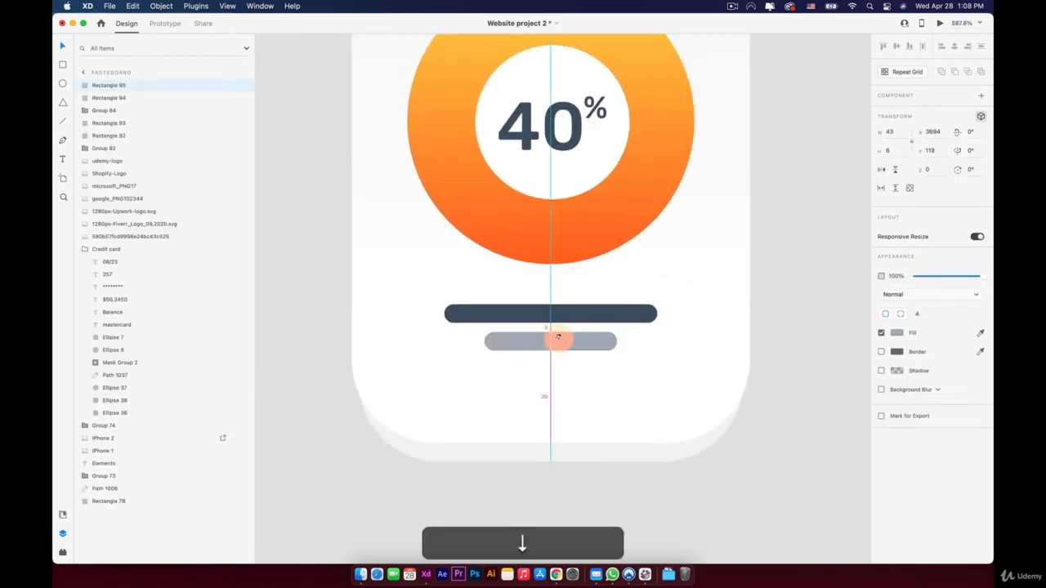
pyautogui.click(798, 305)
pyautogui.scroll(-5, 798, 306)
pyautogui.press('space')
pyautogui.moveTo(798, 305); pyautogui.dragTo(515, 391)
pyautogui.click(513, 391)
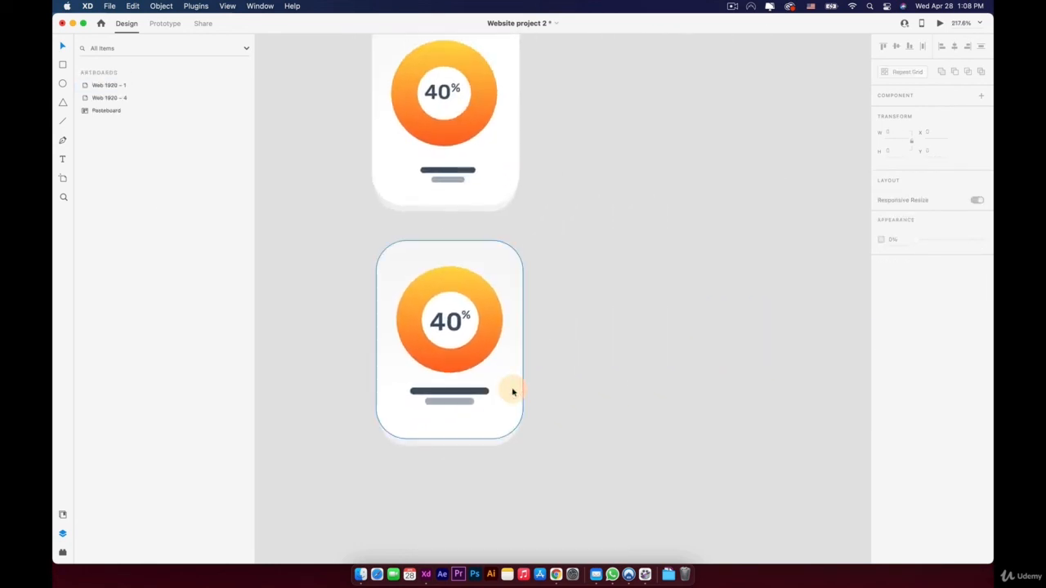
# - Group all the pieces of the new 40% card, including the backing shapes, donut, label and both bars
pyautogui.scroll(-3, 504, 396)
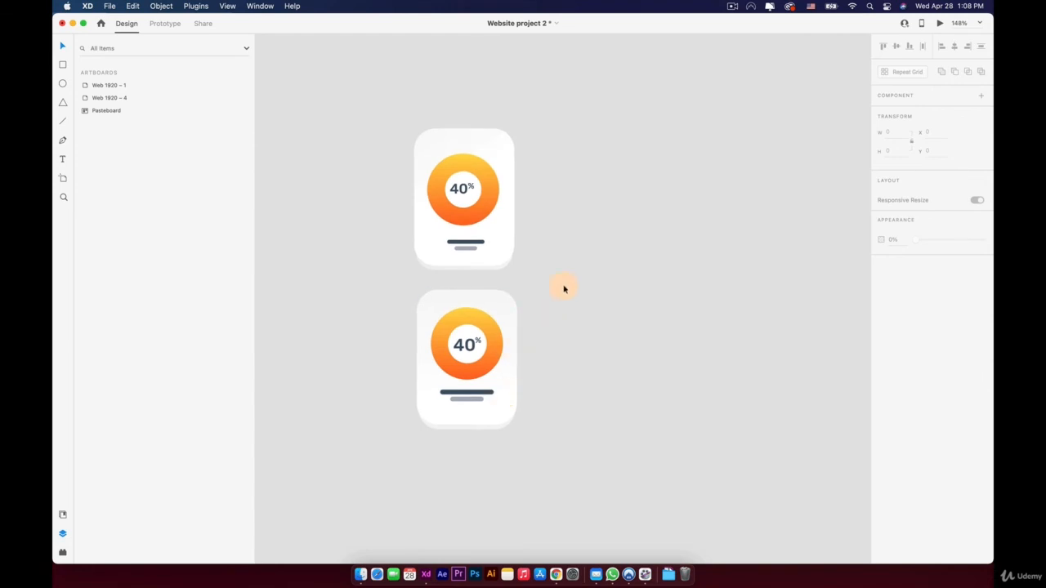
pyautogui.moveTo(553, 291); pyautogui.dragTo(430, 450)
pyautogui.rightClick(482, 348)
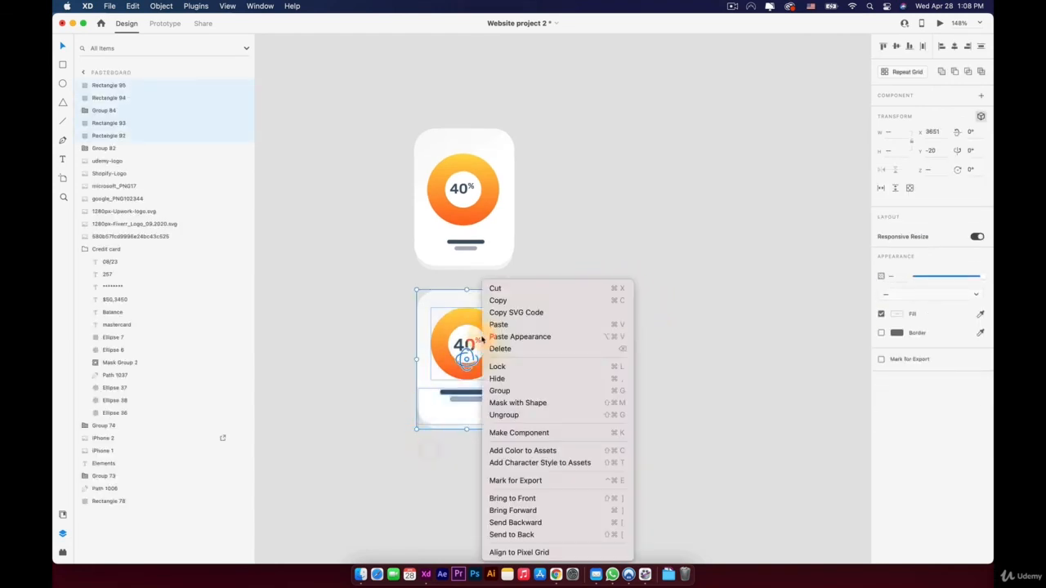
pyautogui.click(503, 392)
# - Move the grouped 40% card onto the hero artboard, over the lower part of the rear phone
pyautogui.scroll(-5, 501, 392)
pyautogui.press('space')
pyautogui.moveTo(598, 343); pyautogui.dragTo(433, 426)
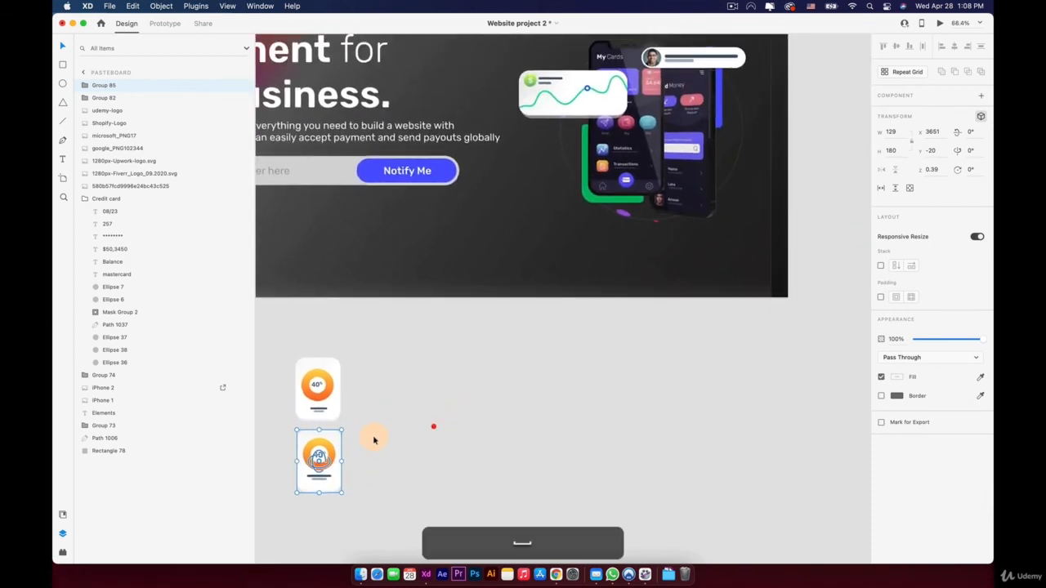
pyautogui.moveTo(333, 442); pyautogui.dragTo(685, 189)
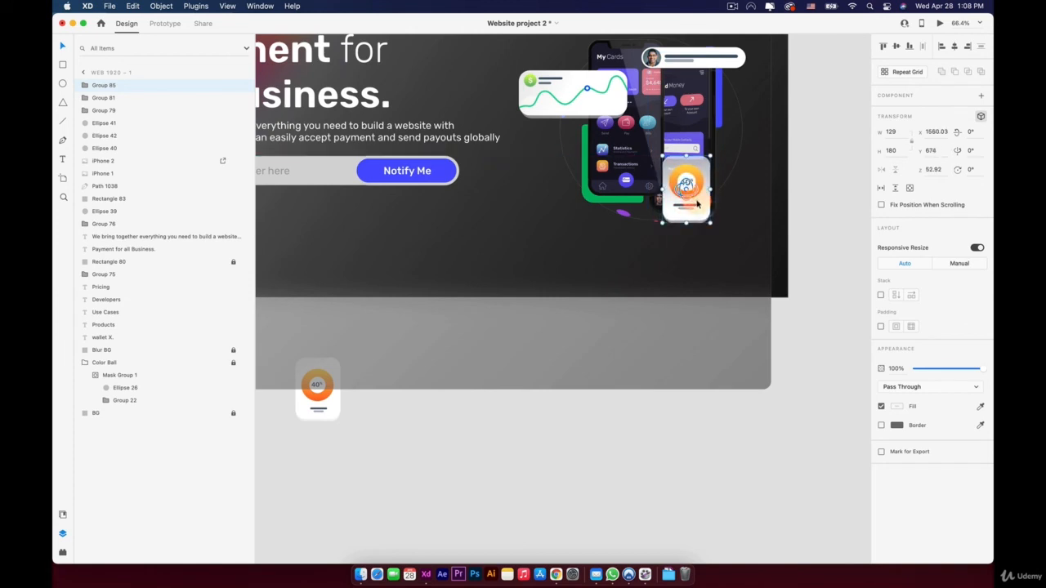
pyautogui.click(642, 445)
# - Enable Background Blur on the front white rectangle of the 40% card and raise its blur opacity to 87%
pyautogui.scroll(5, 633, 213)
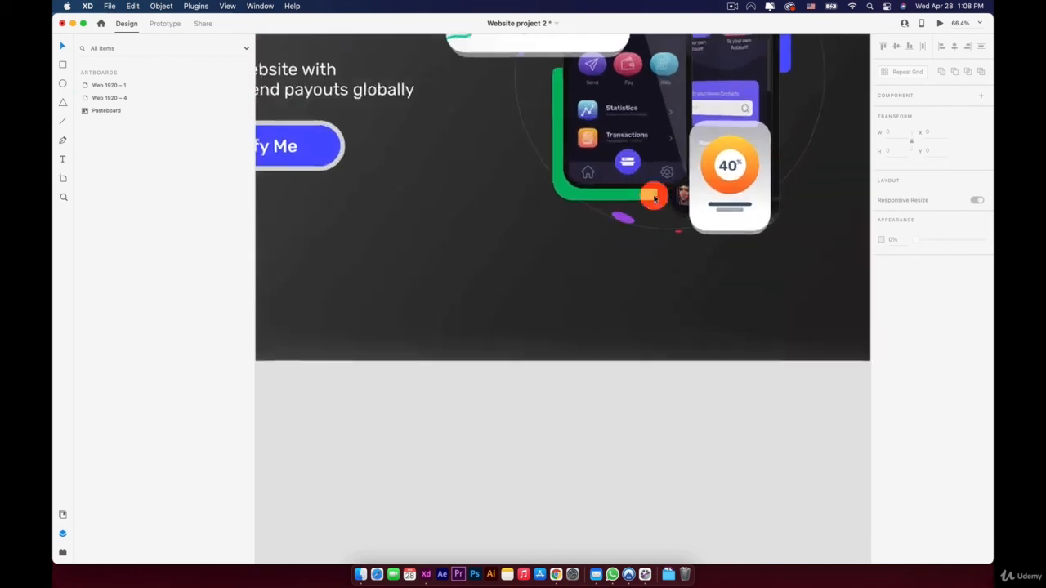
pyautogui.doubleClick(717, 129)
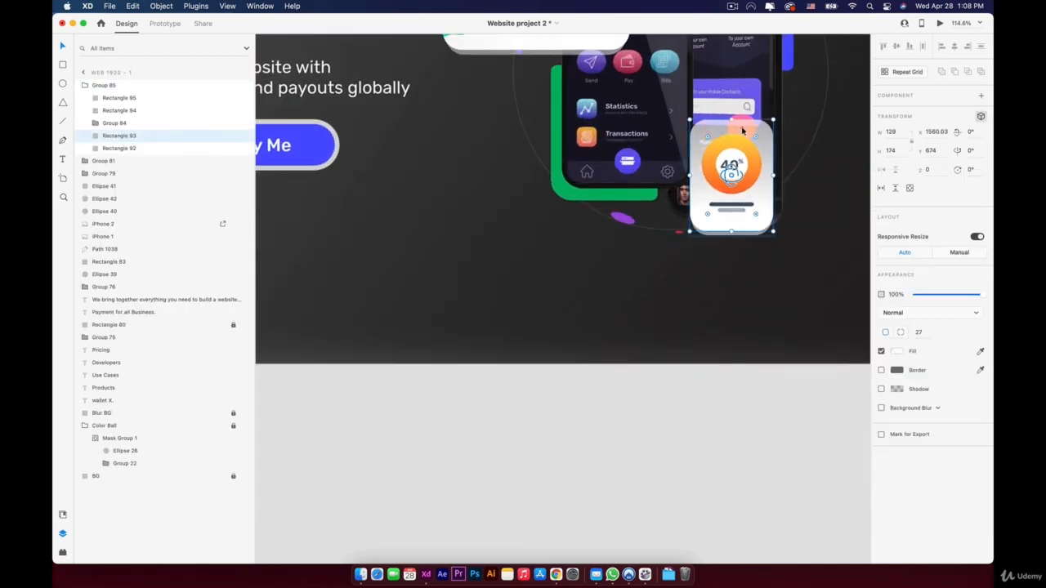
pyautogui.click(881, 409)
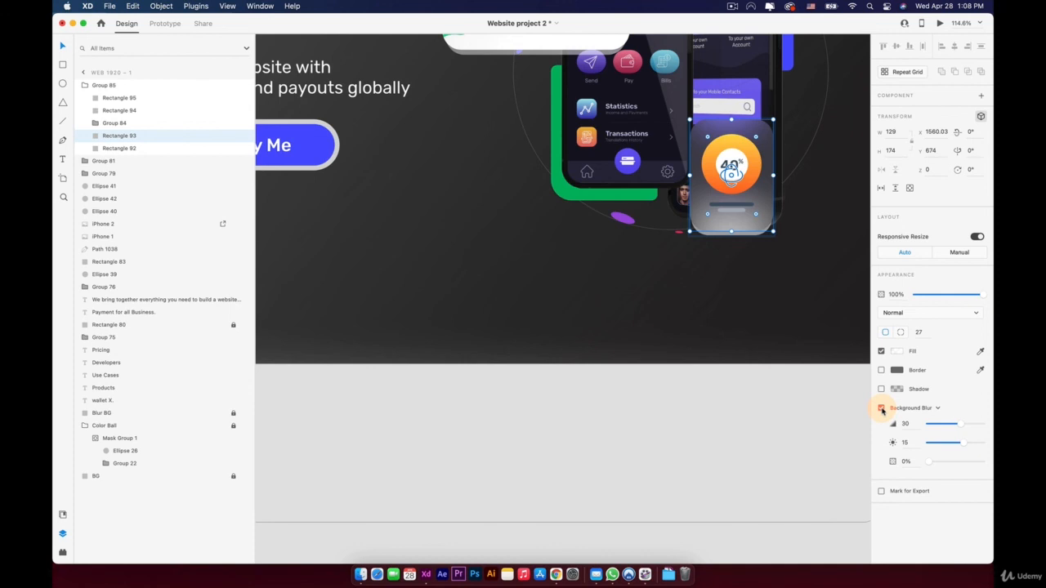
pyautogui.moveTo(927, 461); pyautogui.dragTo(976, 460)
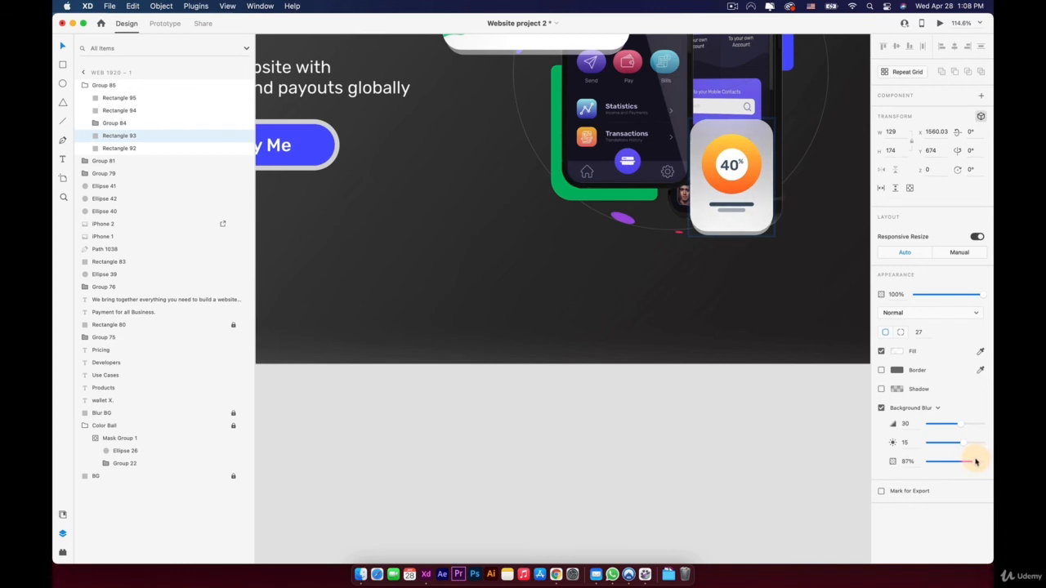
pyautogui.click(791, 456)
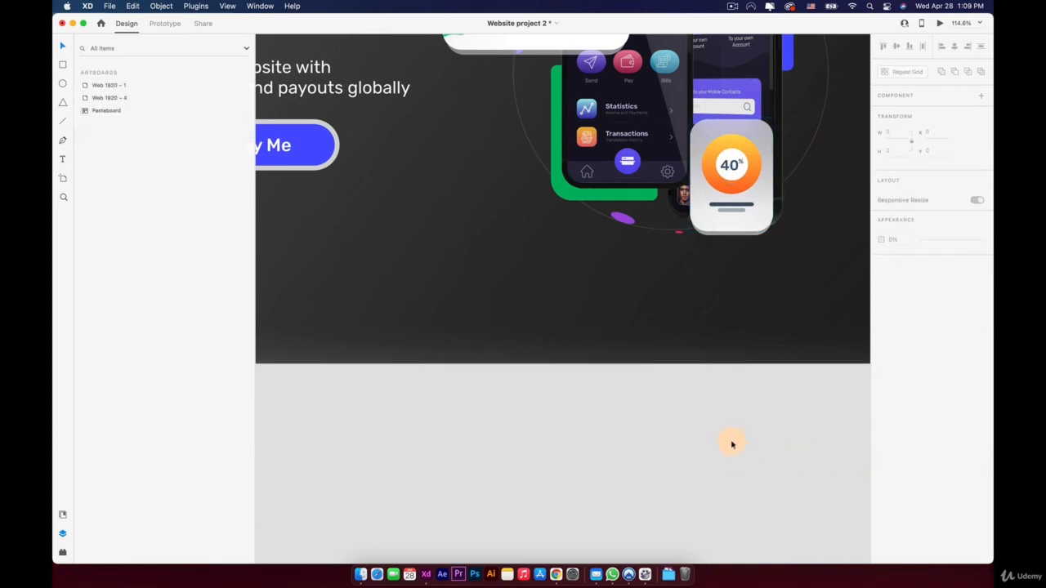
# - Delete the leftover 40% reference card from the pasteboard below the hero artboard
pyautogui.press('space')
pyautogui.moveTo(722, 241); pyautogui.dragTo(588, 303)
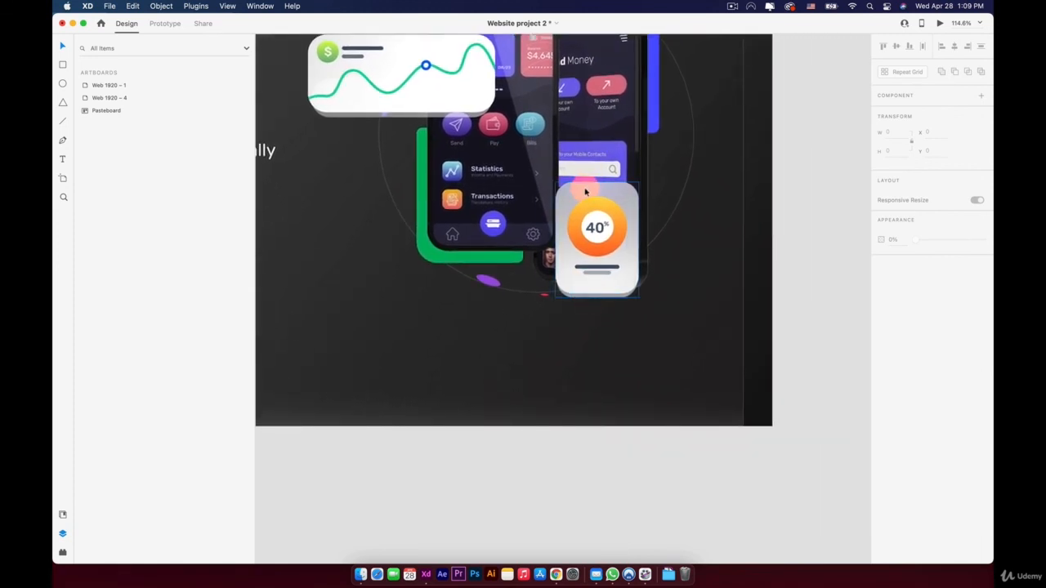
pyautogui.scroll(-5, 587, 197)
pyautogui.scroll(-1, 587, 196)
pyautogui.press('space')
pyautogui.moveTo(533, 215); pyautogui.dragTo(667, 229)
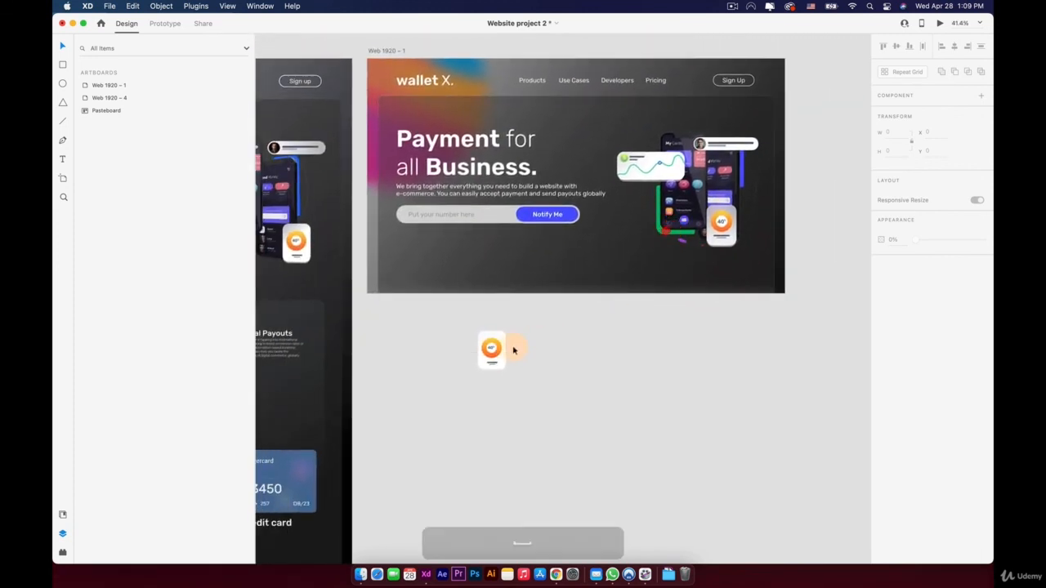
pyautogui.click(495, 356)
pyautogui.press('BackSpace')
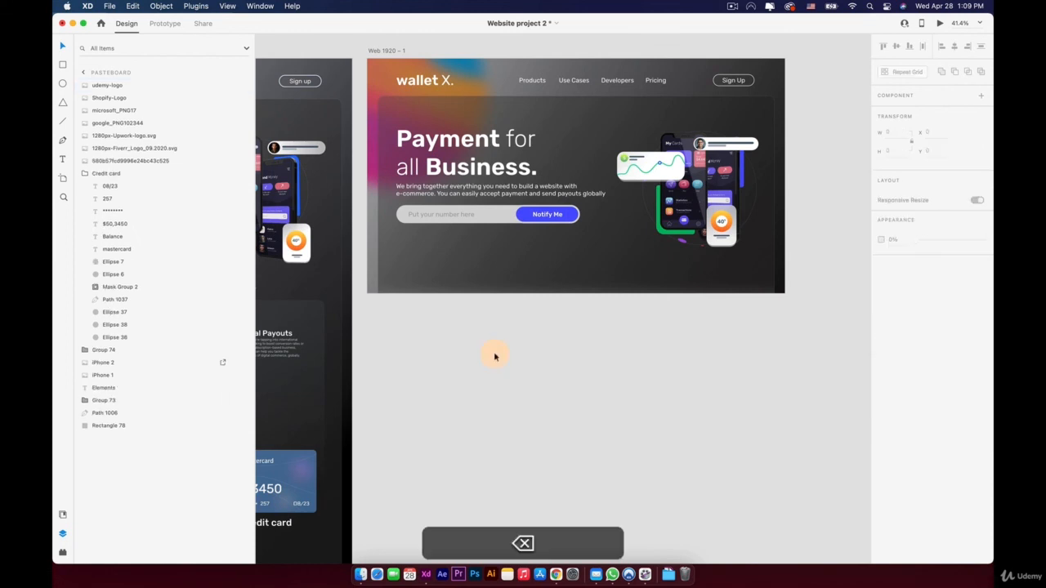
# - Examine the brand logo row in the reference design and the individual logos on the dark pasteboard strip
pyautogui.press('space')
pyautogui.scroll(1, 512, 334)
pyautogui.moveTo(495, 262); pyautogui.dragTo(768, 152)
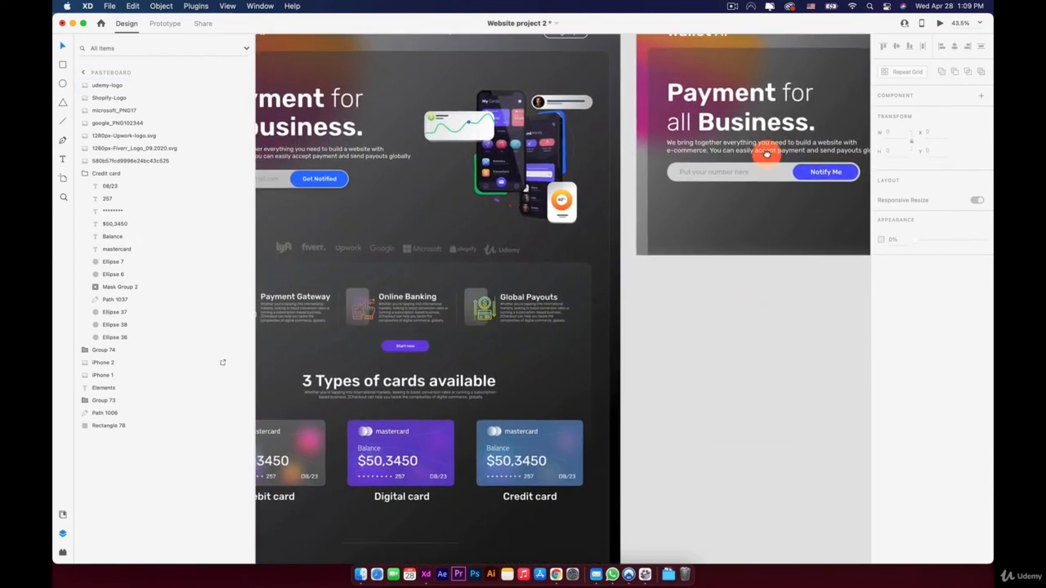
pyautogui.moveTo(688, 186); pyautogui.dragTo(712, 178)
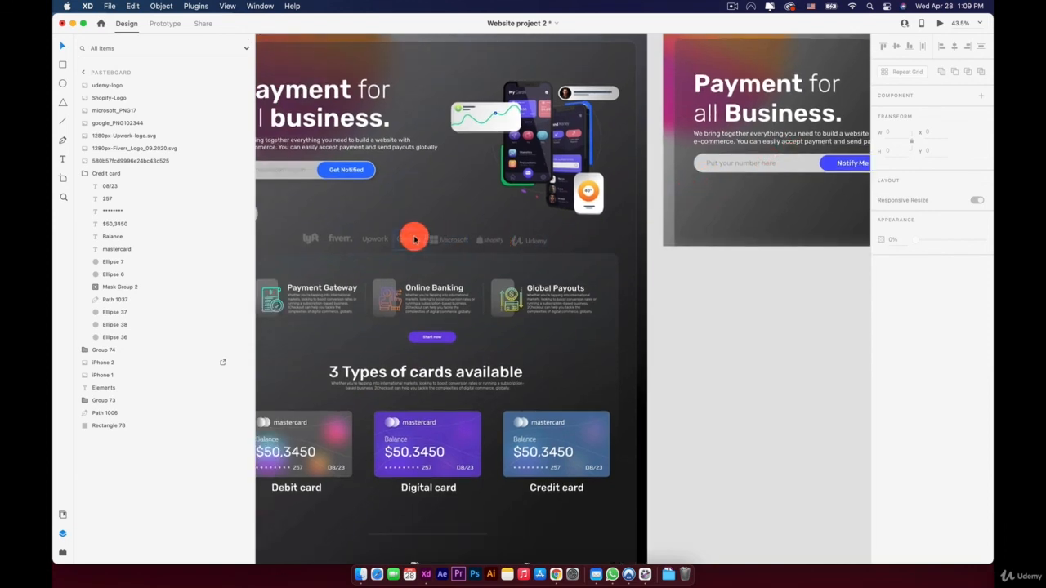
pyautogui.scroll(-5, 555, 240)
pyautogui.press('space')
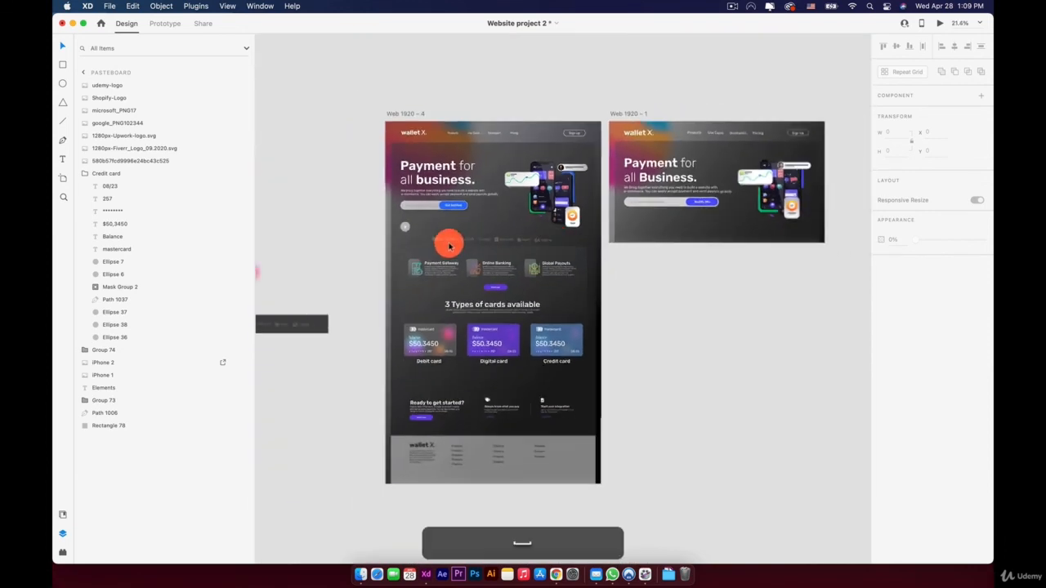
pyautogui.moveTo(448, 243); pyautogui.dragTo(638, 222)
pyautogui.scroll(5, 517, 278)
pyautogui.click(285, 307)
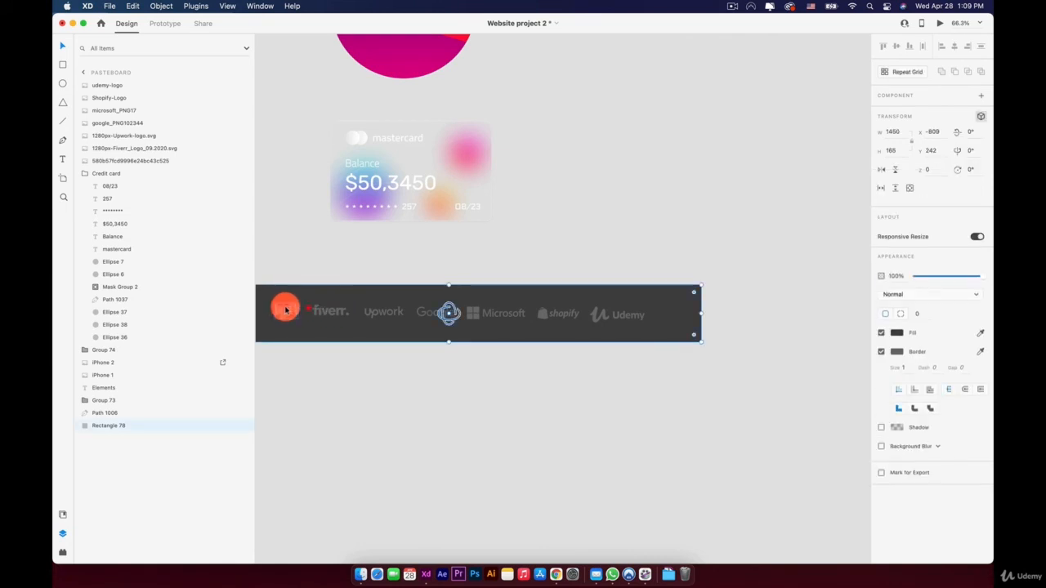
pyautogui.click(330, 312)
pyautogui.click(383, 312)
pyautogui.click(435, 312)
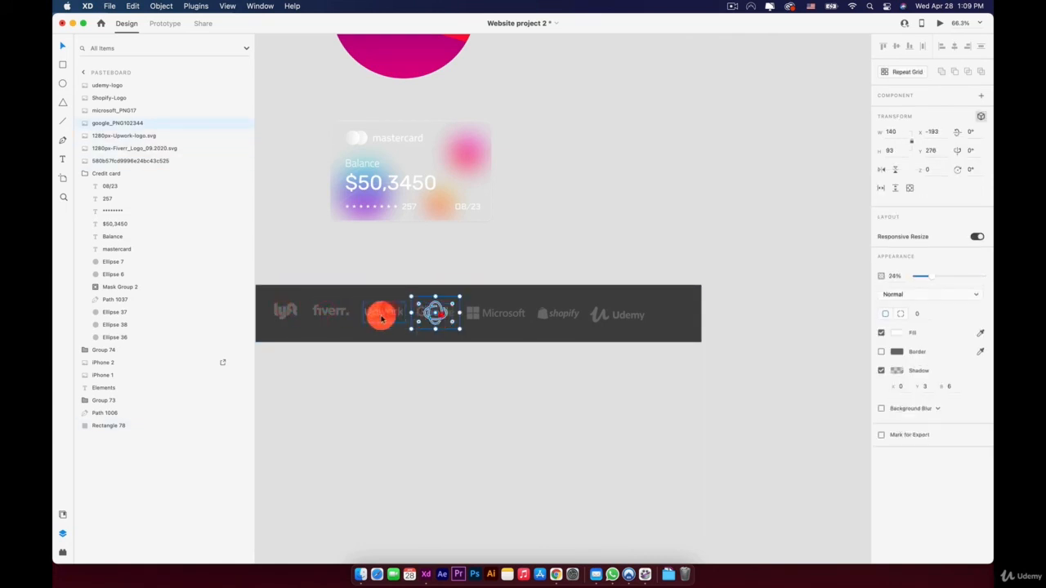
pyautogui.click(322, 369)
# - Switch to Finder, open the Logos folder in Final Website Project and move its window clear of the pasteboard
pyautogui.click(360, 564)
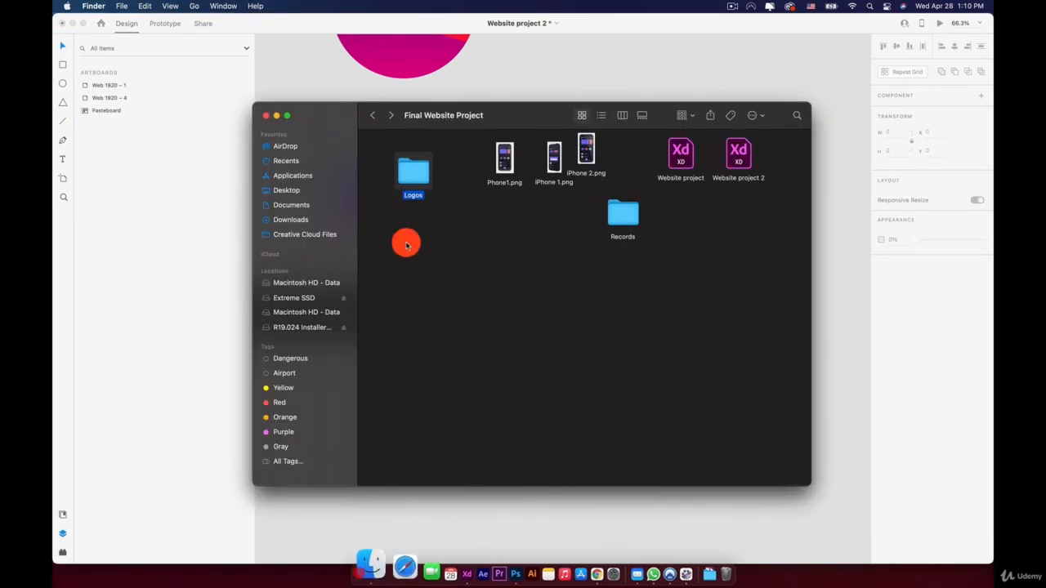
pyautogui.click(415, 174)
pyautogui.doubleClick(414, 173)
pyautogui.moveTo(498, 117); pyautogui.dragTo(780, 227)
pyautogui.moveTo(772, 276); pyautogui.dragTo(749, 347)
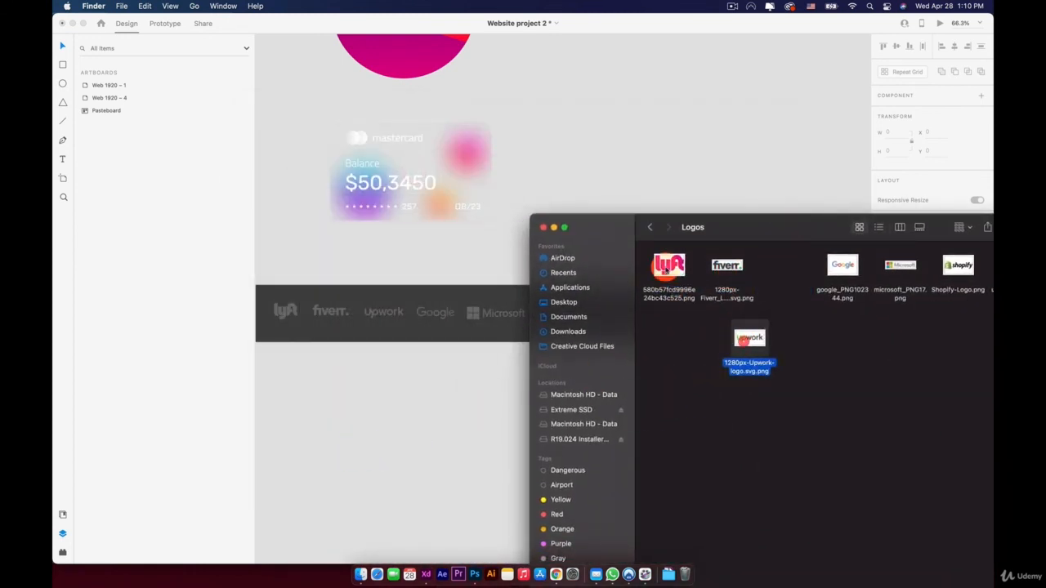
# - Place the Lyft logo image from the Logos folder below the dark logo strip and scale it to 886 by 628
pyautogui.click(670, 266)
pyautogui.moveTo(412, 384); pyautogui.dragTo(412, 382)
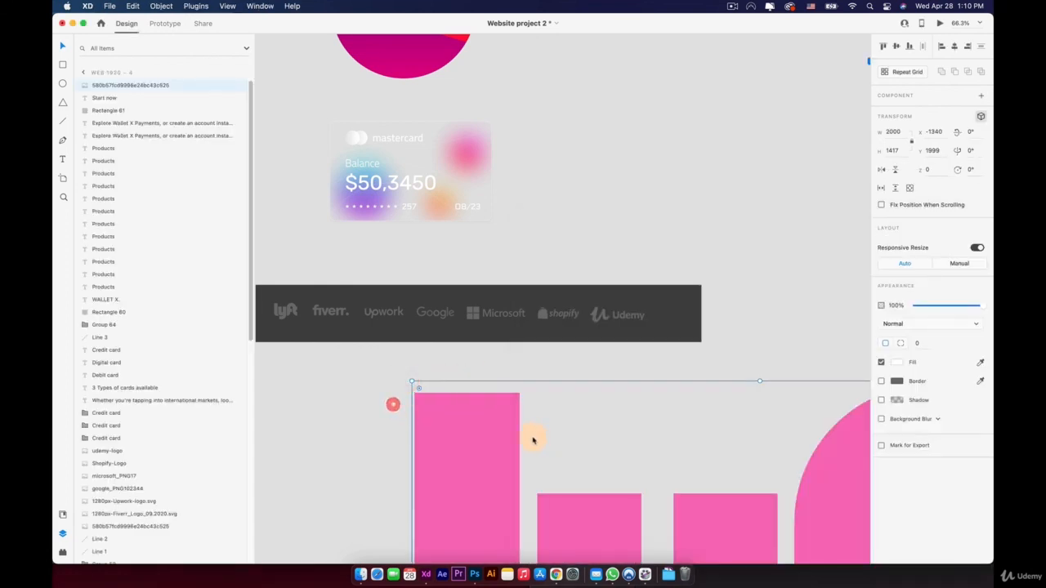
pyautogui.scroll(-2, 532, 441)
pyautogui.scroll(-5, 503, 470)
pyautogui.moveTo(584, 468); pyautogui.dragTo(457, 460)
pyautogui.moveTo(595, 424); pyautogui.dragTo(488, 447)
# - Open the placed Lyft logo for editing in Photoshop
pyautogui.rightClick(488, 448)
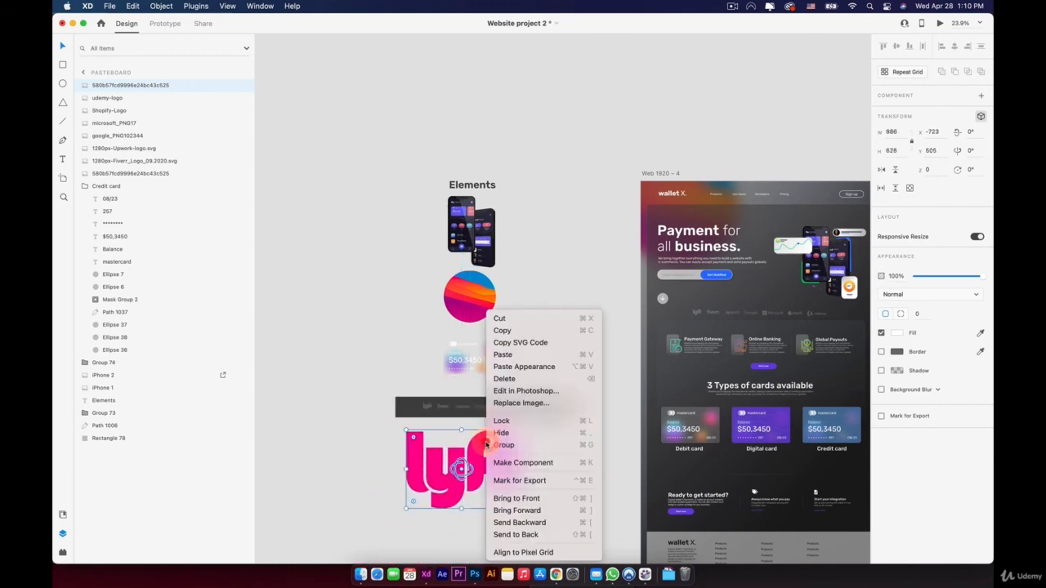
pyautogui.click(525, 391)
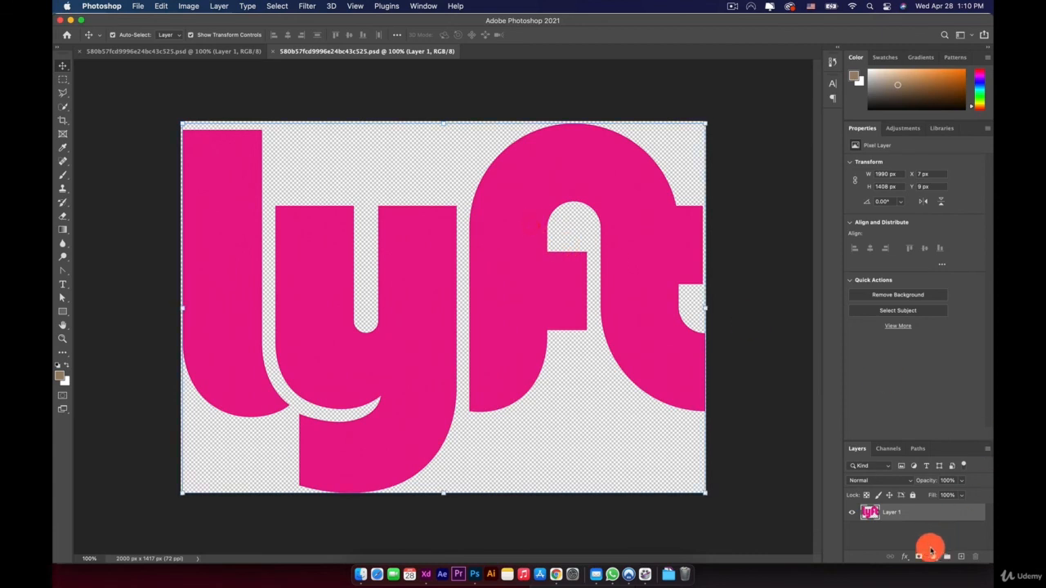
pyautogui.click(933, 556)
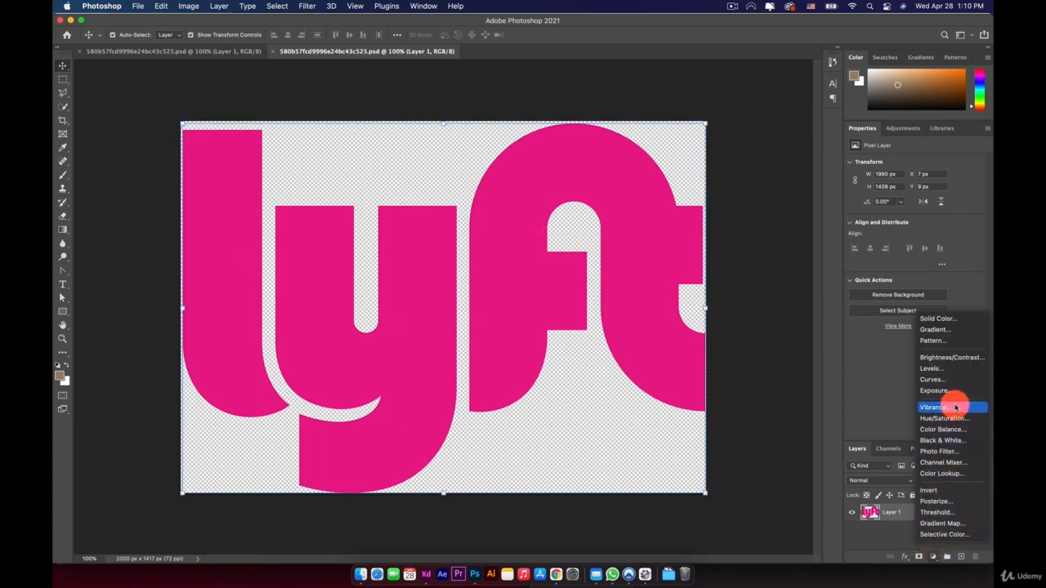
# - Apply a white Color Overlay to the Lyft logo layer and save the file
pyautogui.click(905, 553)
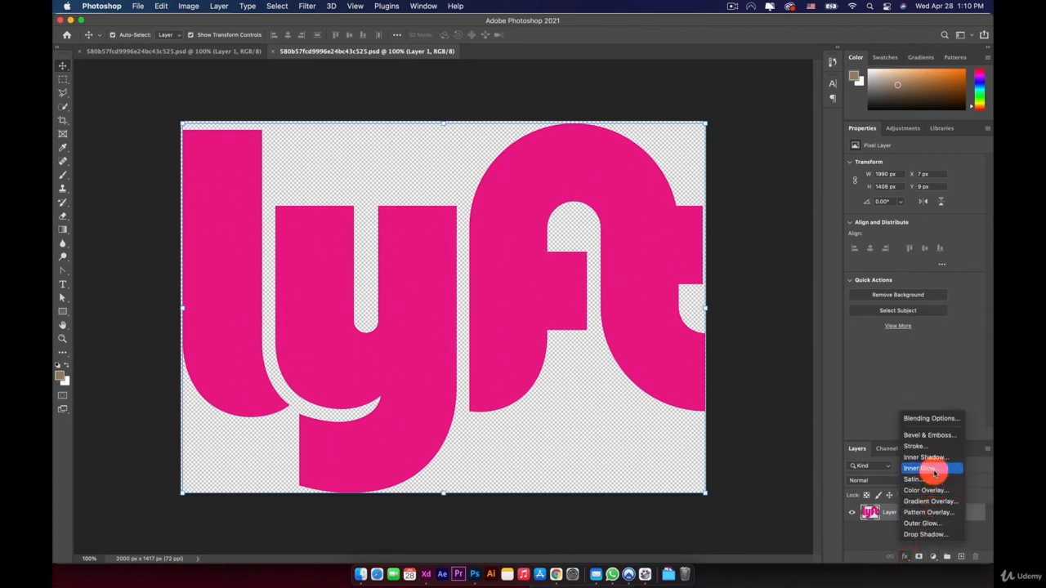
pyautogui.click(933, 491)
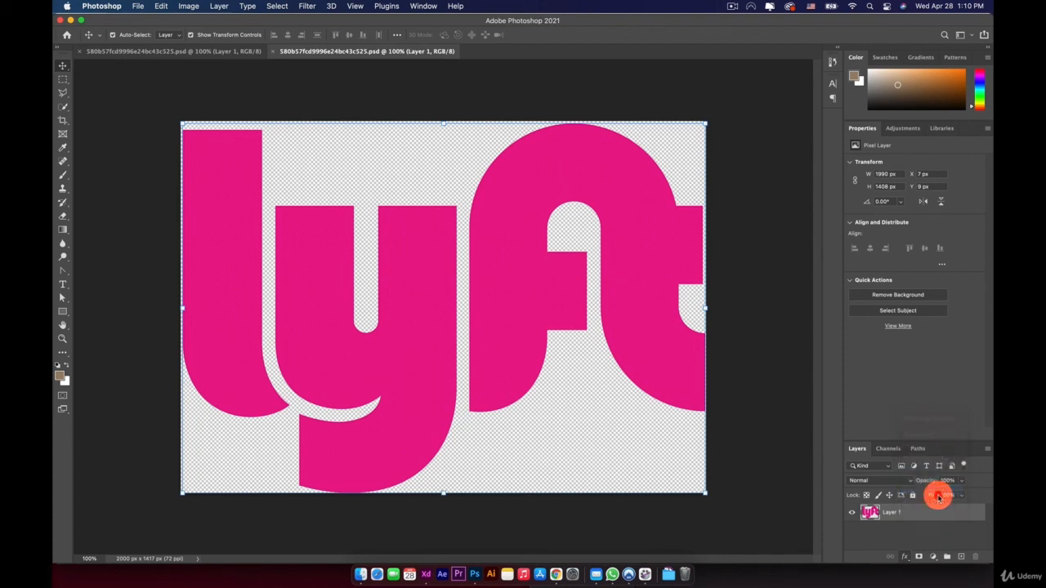
pyautogui.click(831, 321)
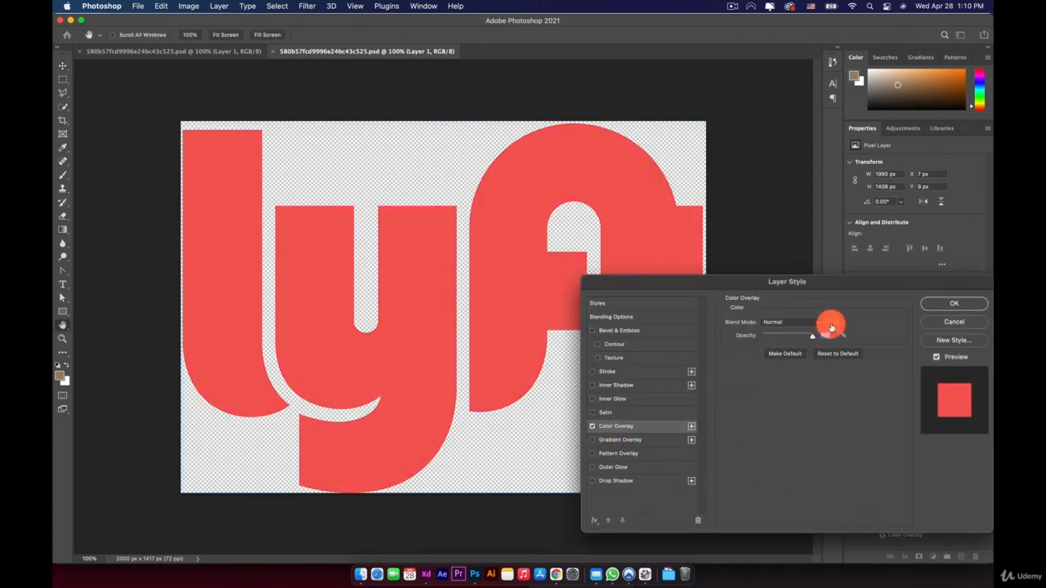
pyautogui.click(550, 210)
pyautogui.click(821, 212)
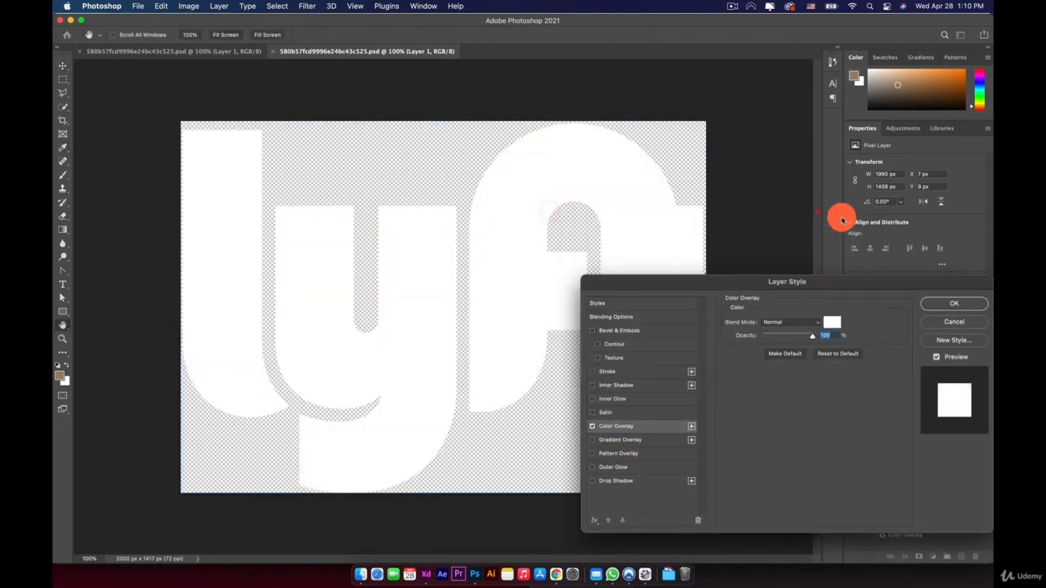
pyautogui.click(954, 303)
pyautogui.click(726, 346)
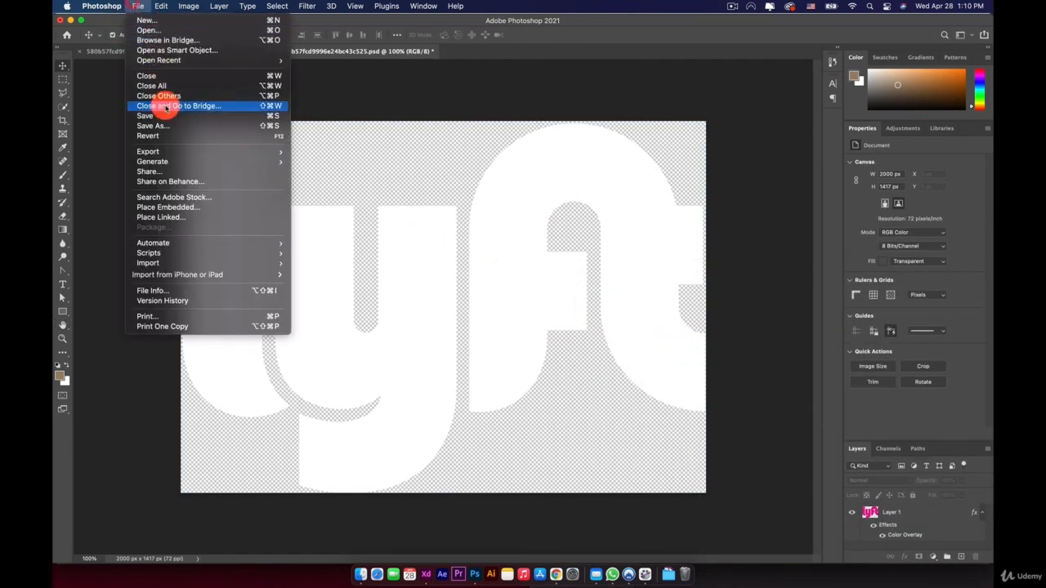
pyautogui.click(166, 115)
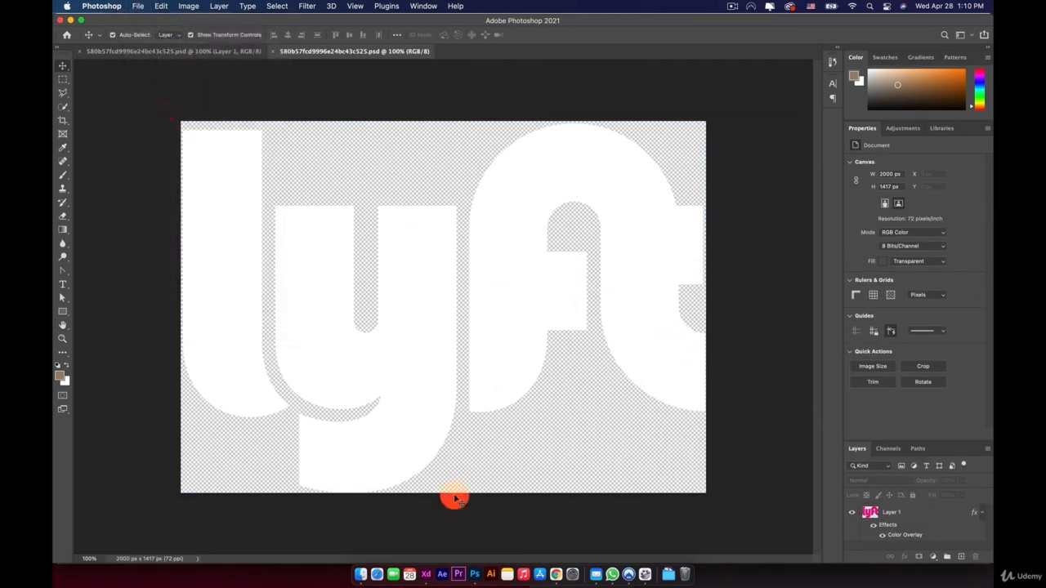
# - Switch to Adobe XD, try 19% opacity on the large white Lyft logo, and delete that logo from the pasteboard
pyautogui.click(426, 575)
pyautogui.moveTo(510, 439); pyautogui.dragTo(517, 456)
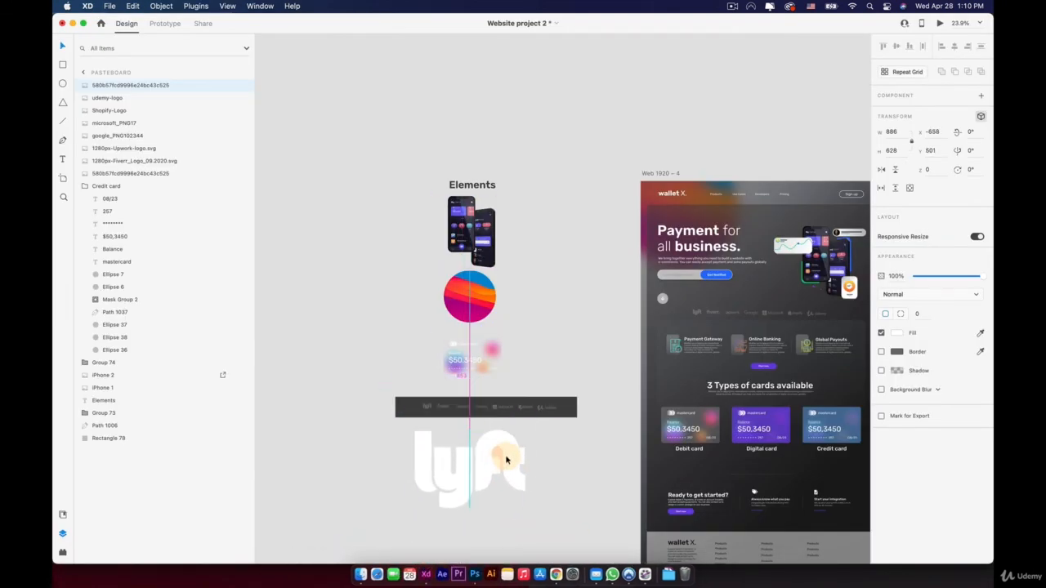
pyautogui.moveTo(940, 276); pyautogui.dragTo(928, 276)
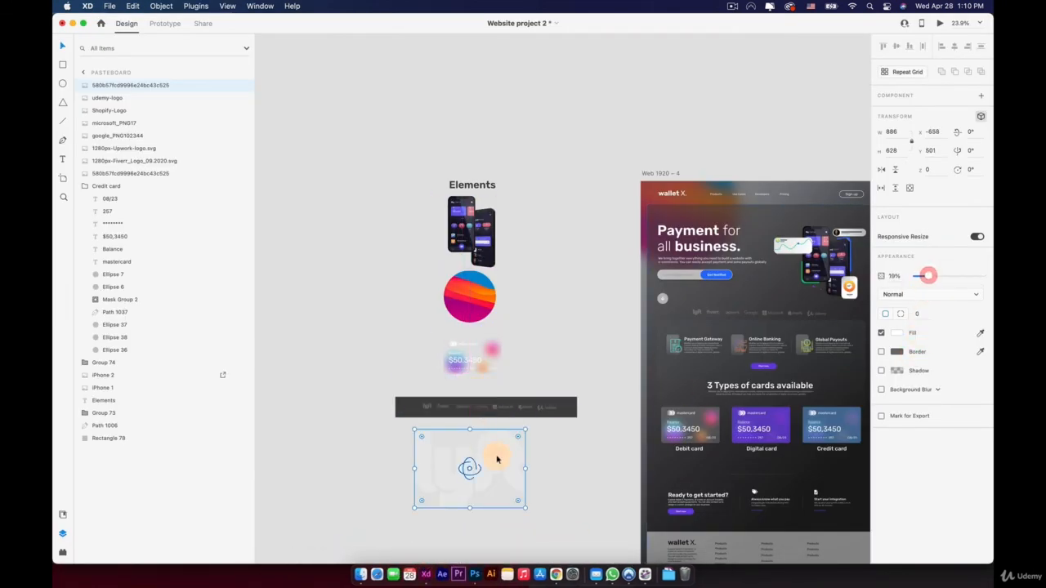
pyautogui.press('BackSpace')
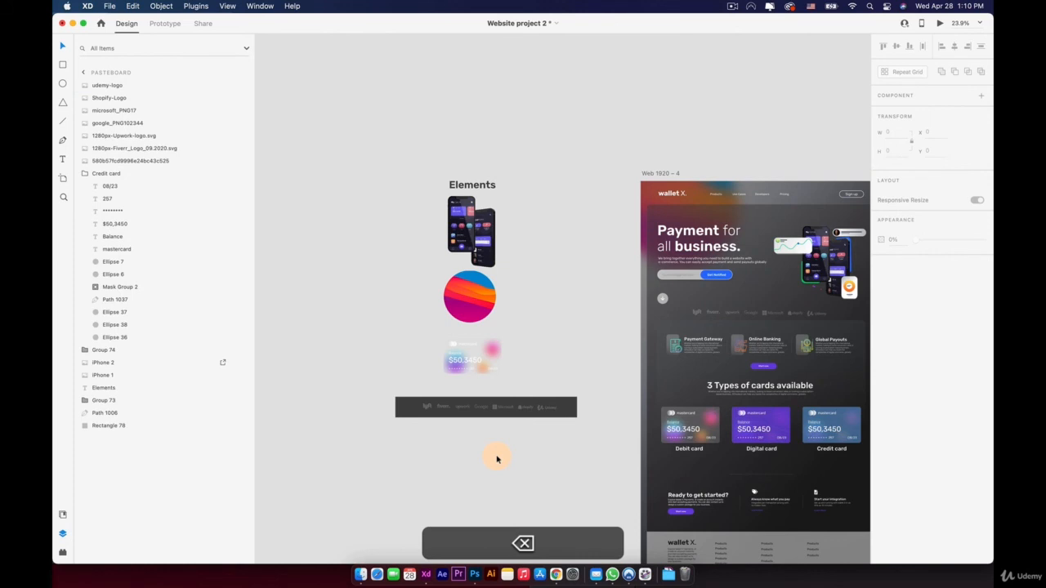
# - Delete the dark background rectangle behind the row of brand logos on the pasteboard
pyautogui.scroll(5, 452, 437)
pyautogui.click(687, 374)
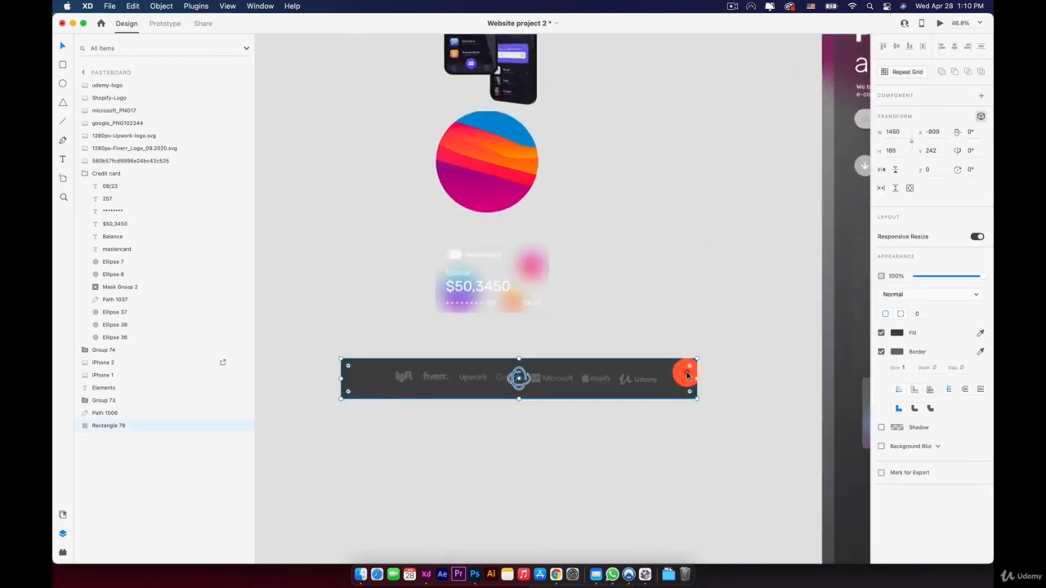
pyautogui.press('BackSpace')
# - Copy all seven brand logos from the pasteboard and paste them into the Web 1920 – 1 artboard
pyautogui.moveTo(668, 374); pyautogui.dragTo(384, 401)
pyautogui.press('super+c')
pyautogui.press('space')
pyautogui.moveTo(762, 324); pyautogui.dragTo(399, 351)
pyautogui.moveTo(862, 365); pyautogui.dragTo(476, 389)
pyautogui.moveTo(576, 319); pyautogui.dragTo(439, 344)
pyautogui.click(637, 271)
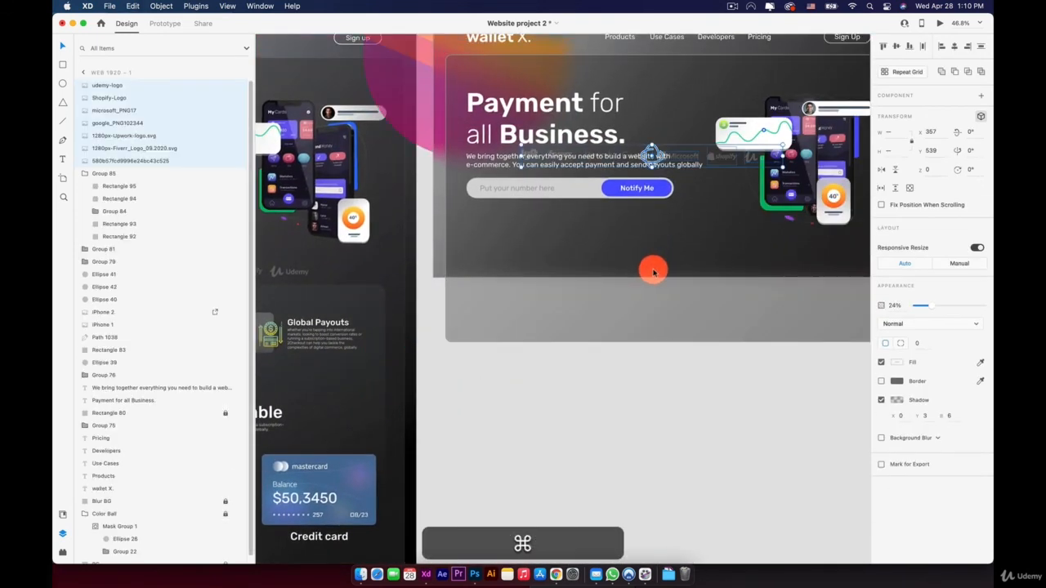
# - Move the pasted logo row to the lower edge of the hero at X 428, Y 955 and group the logos
pyautogui.scroll(5, 653, 272)
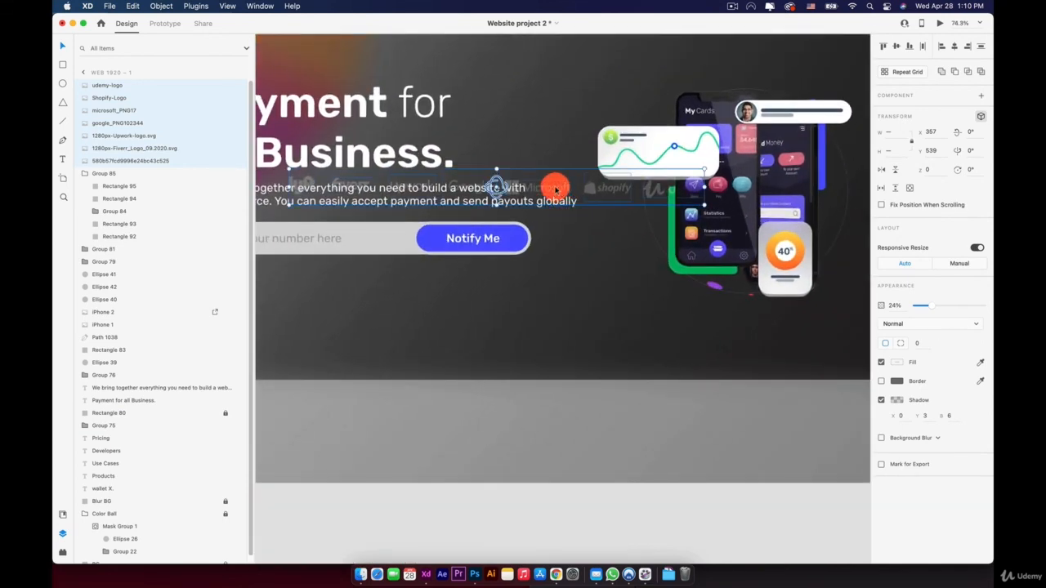
pyautogui.moveTo(555, 189); pyautogui.dragTo(584, 349)
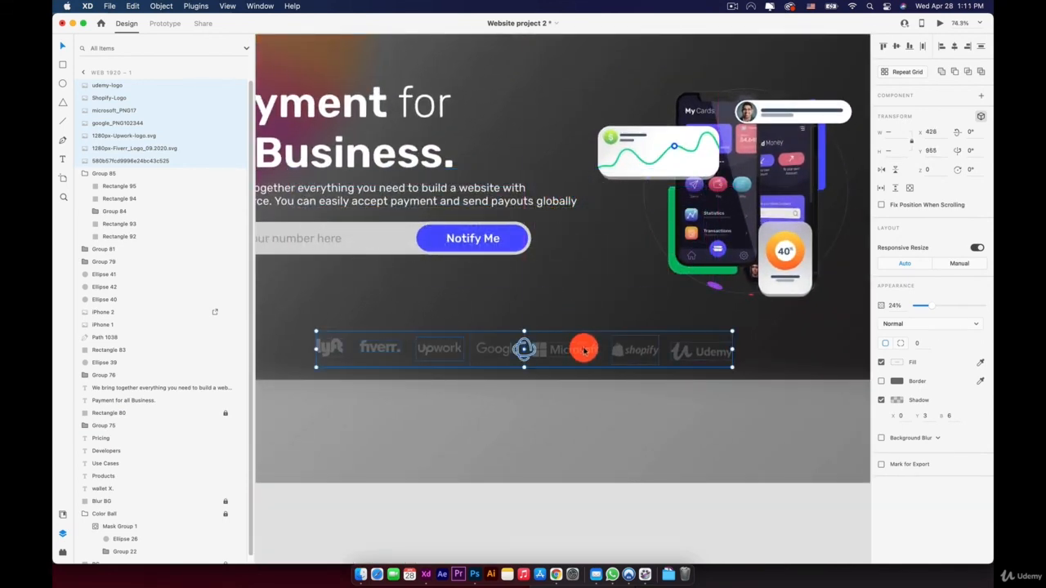
pyautogui.rightClick(571, 349)
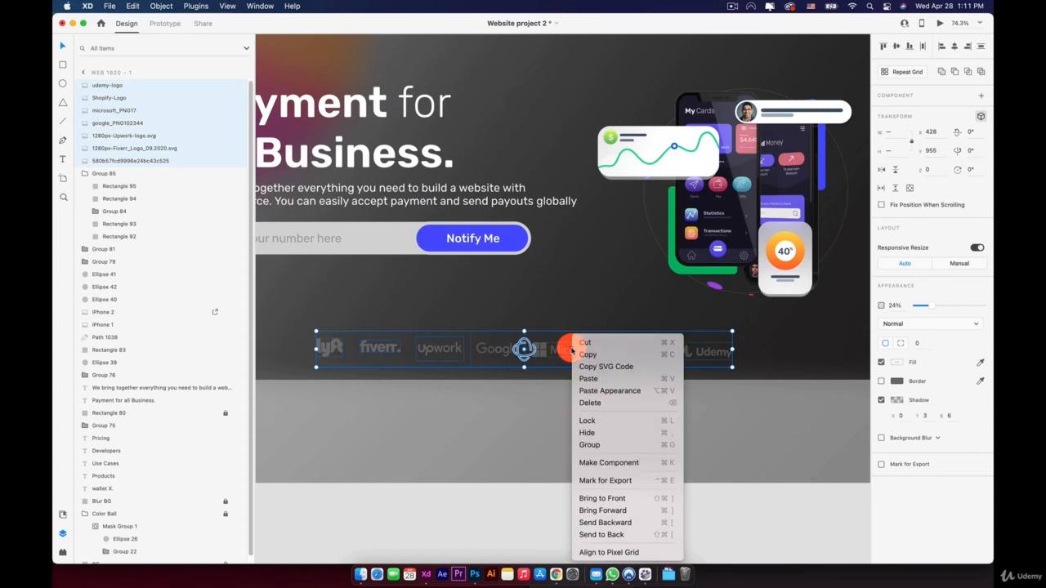
pyautogui.click(600, 445)
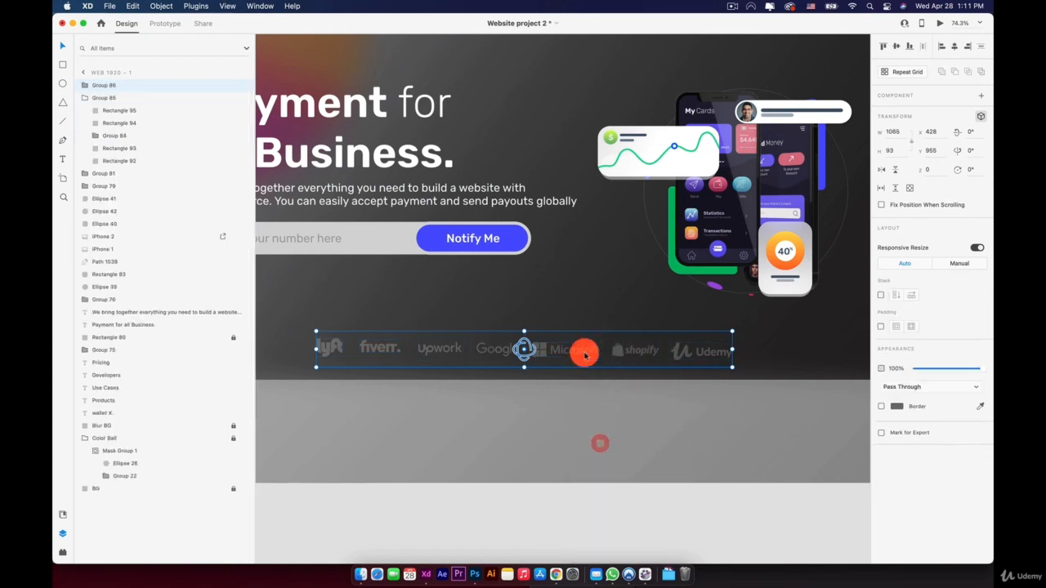
# - Center the logo group horizontally on the Web 1920 – 1 artboard and deselect it
pyautogui.scroll(-3, 626, 285)
pyautogui.click(512, 499)
pyautogui.click(584, 345)
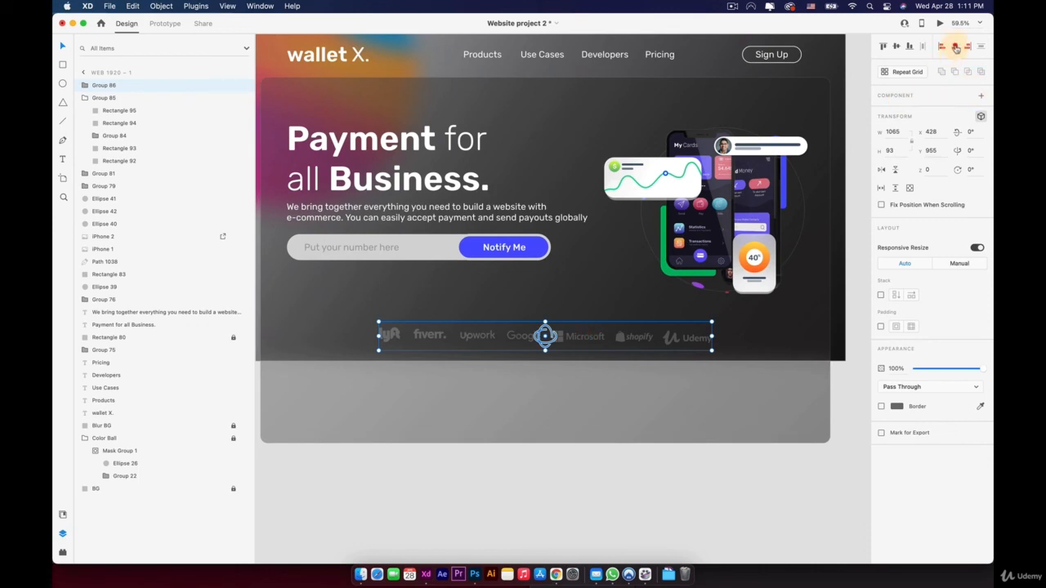
pyautogui.click(598, 490)
pyautogui.scroll(-3, 583, 373)
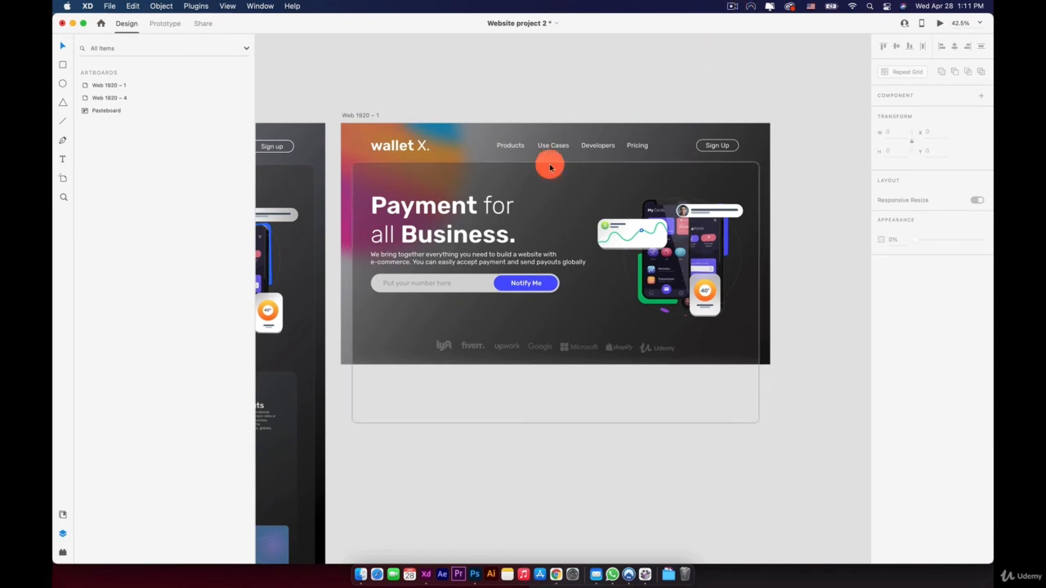
pyautogui.scroll(-3, 534, 207)
pyautogui.scroll(-3, 577, 317)
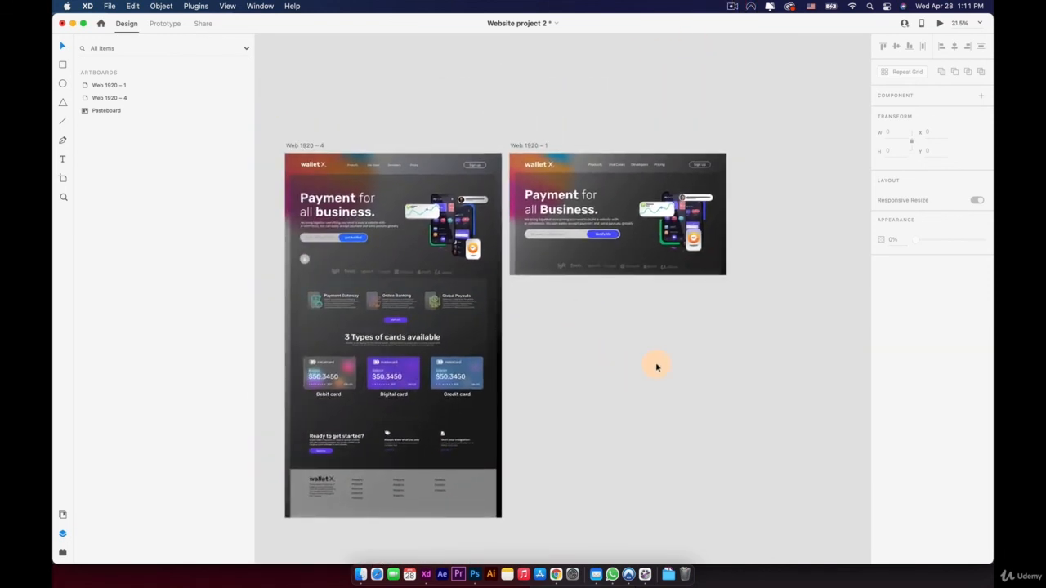
pyautogui.click(738, 10)
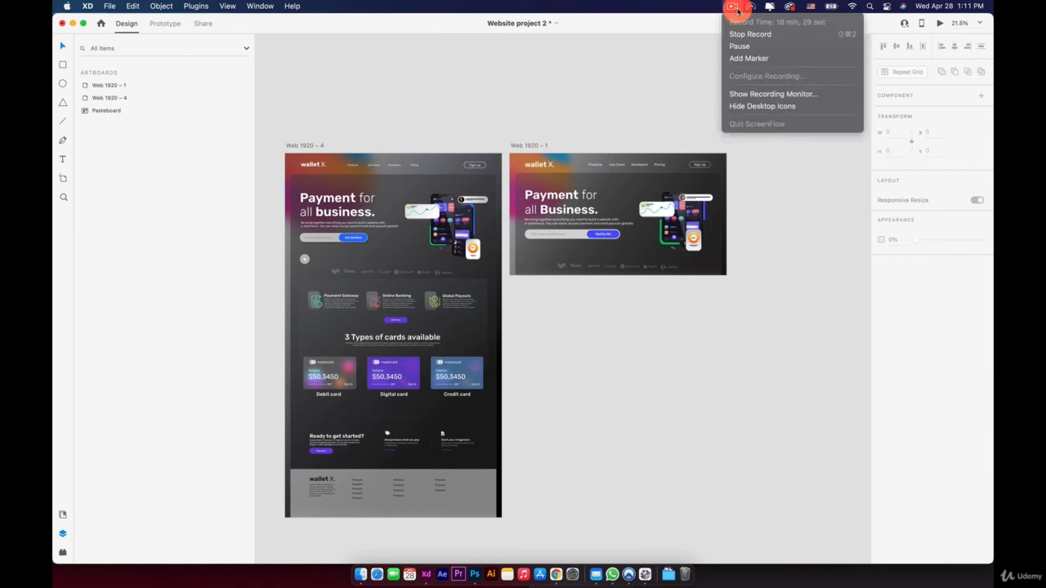